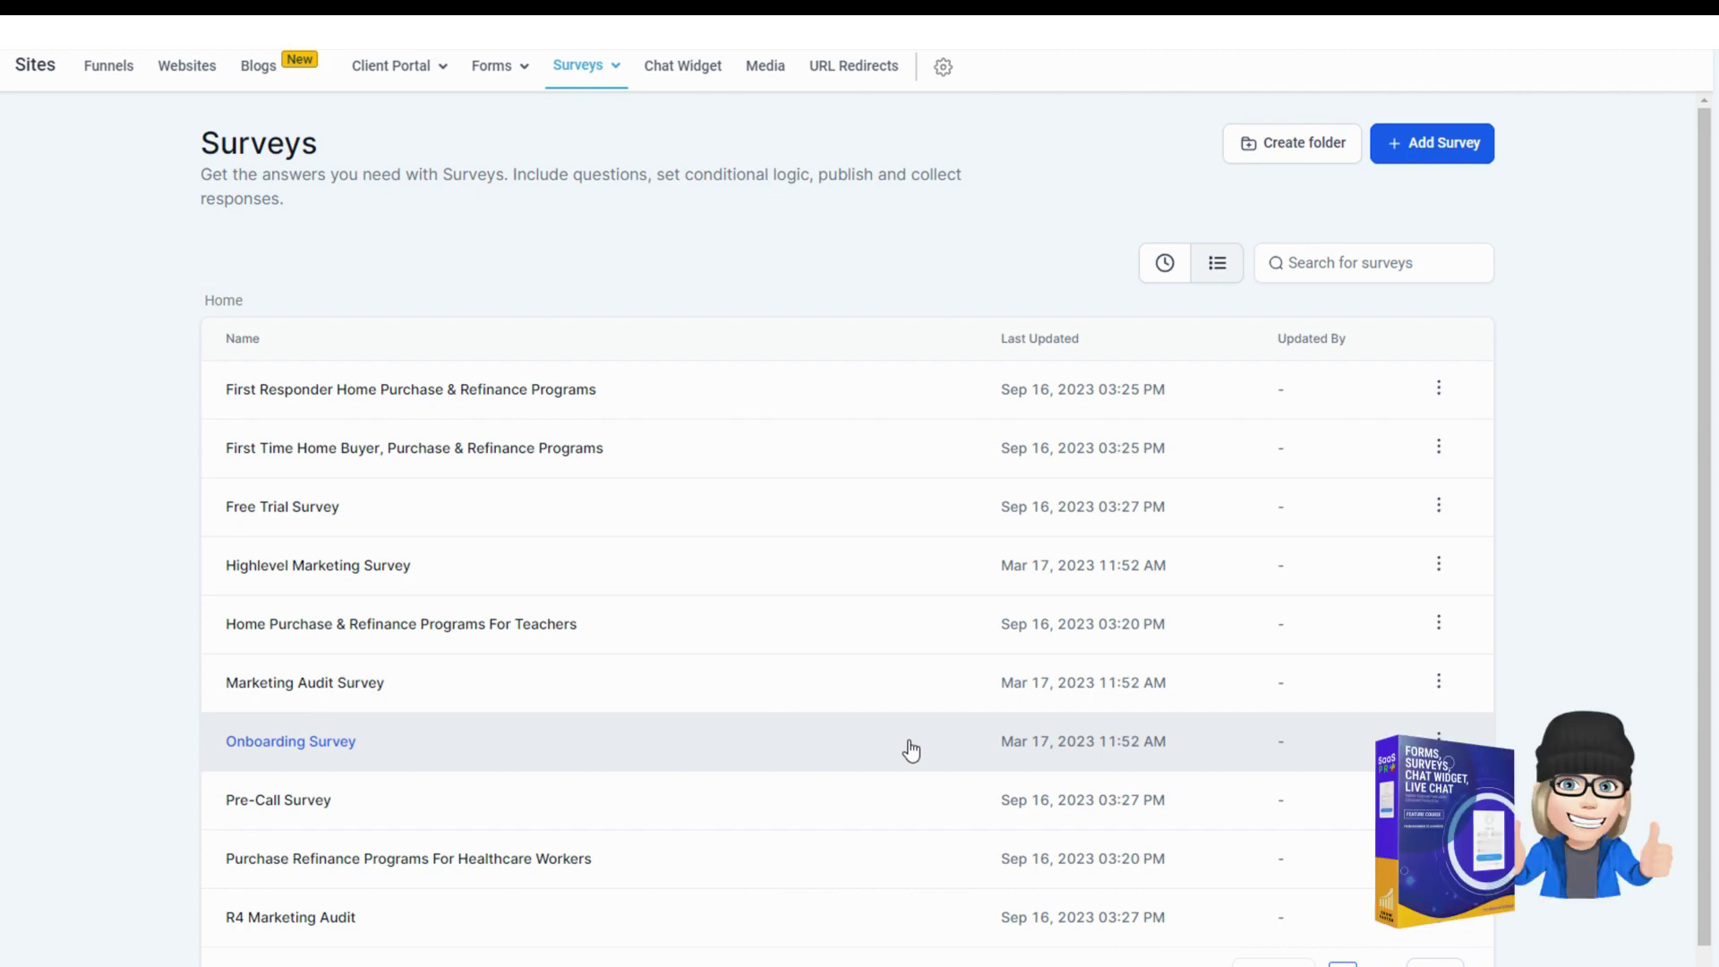
- Create a blank survey (Survey 18) from scratch and show the survey element list
mouse_move(566, 94)
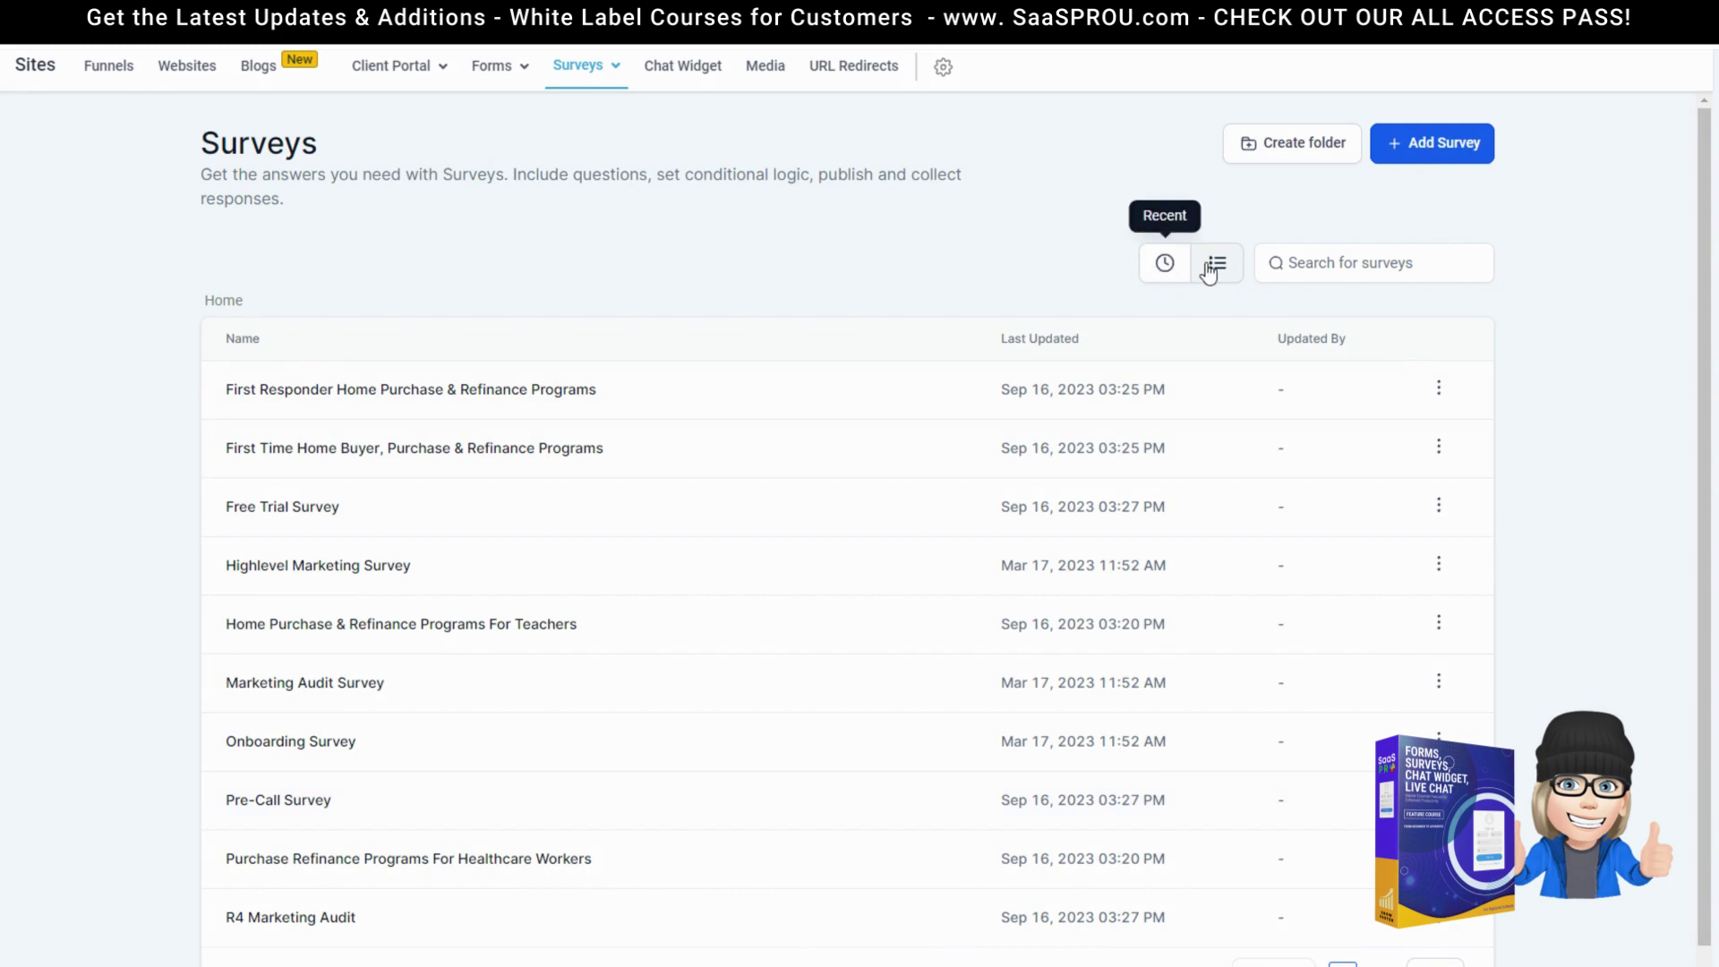
left_click(1378, 273)
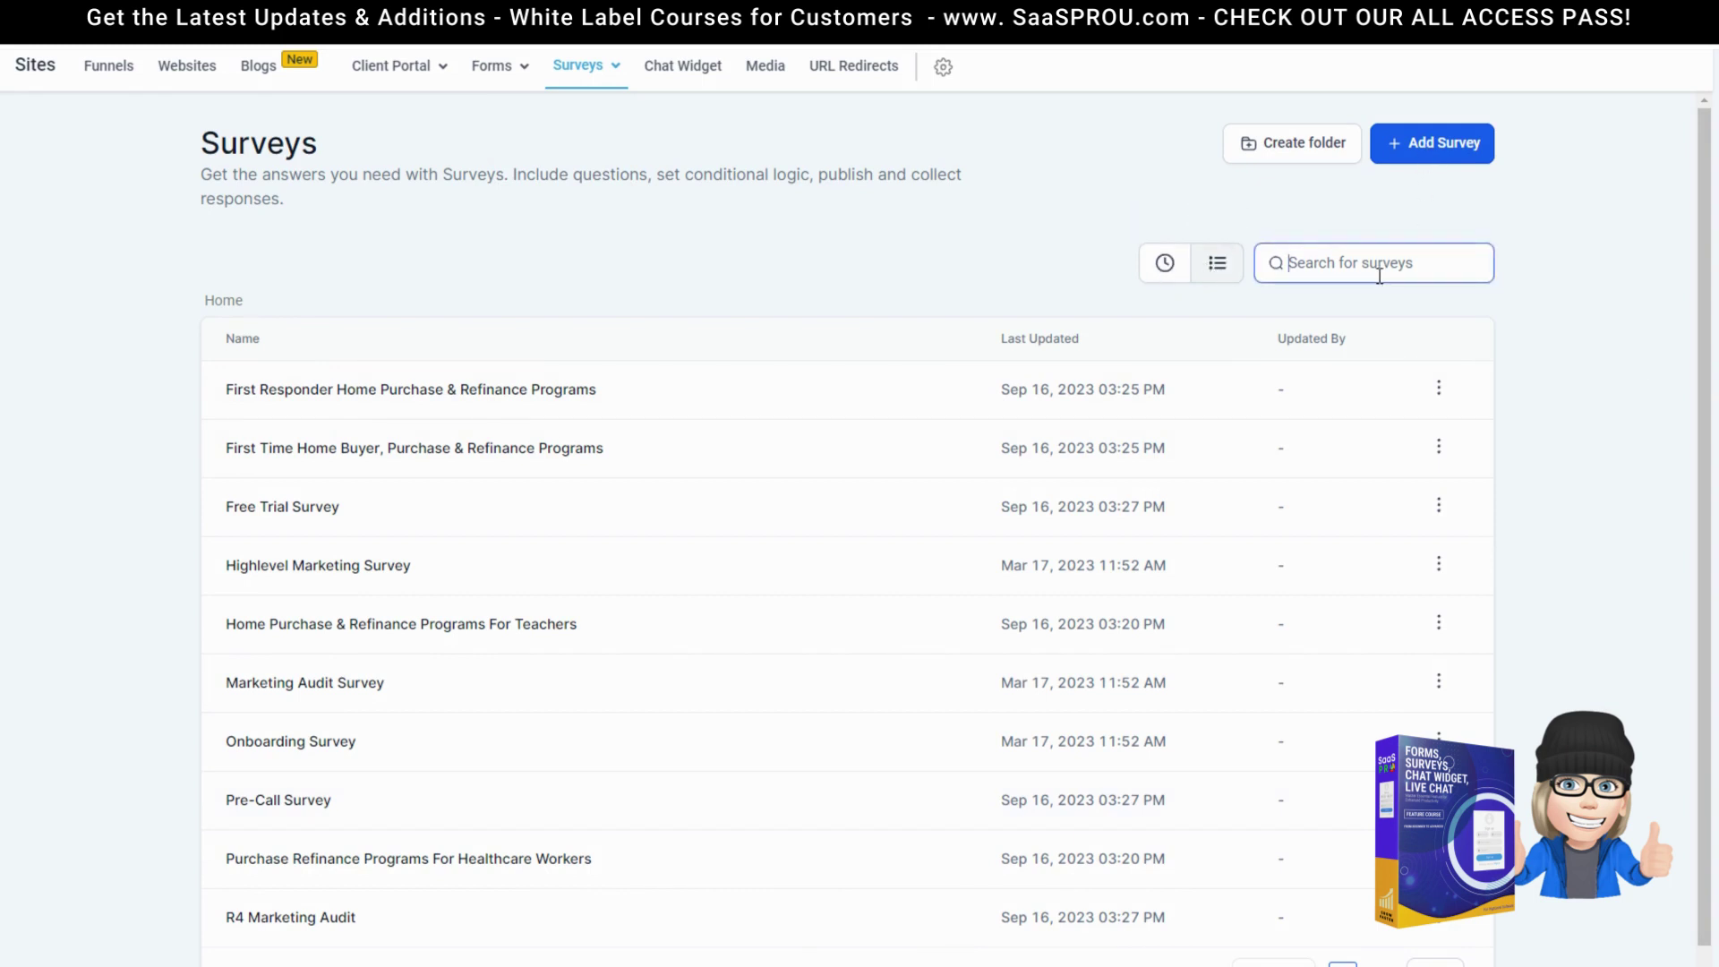
left_click(1434, 149)
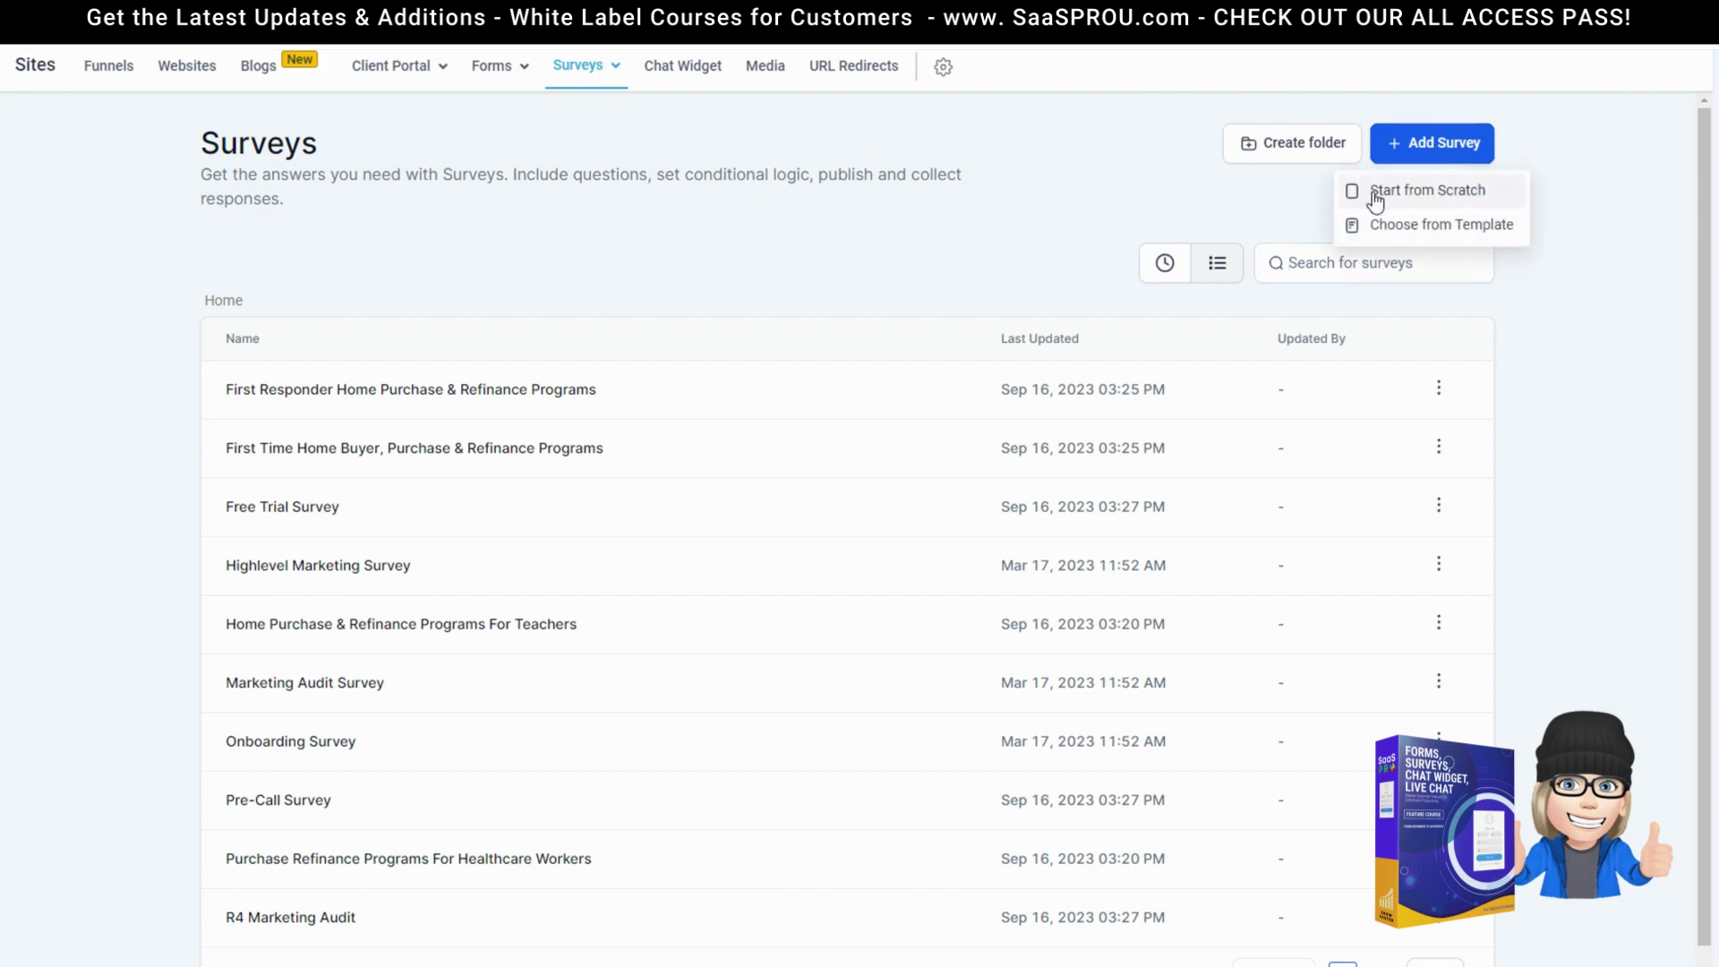
left_click(1452, 199)
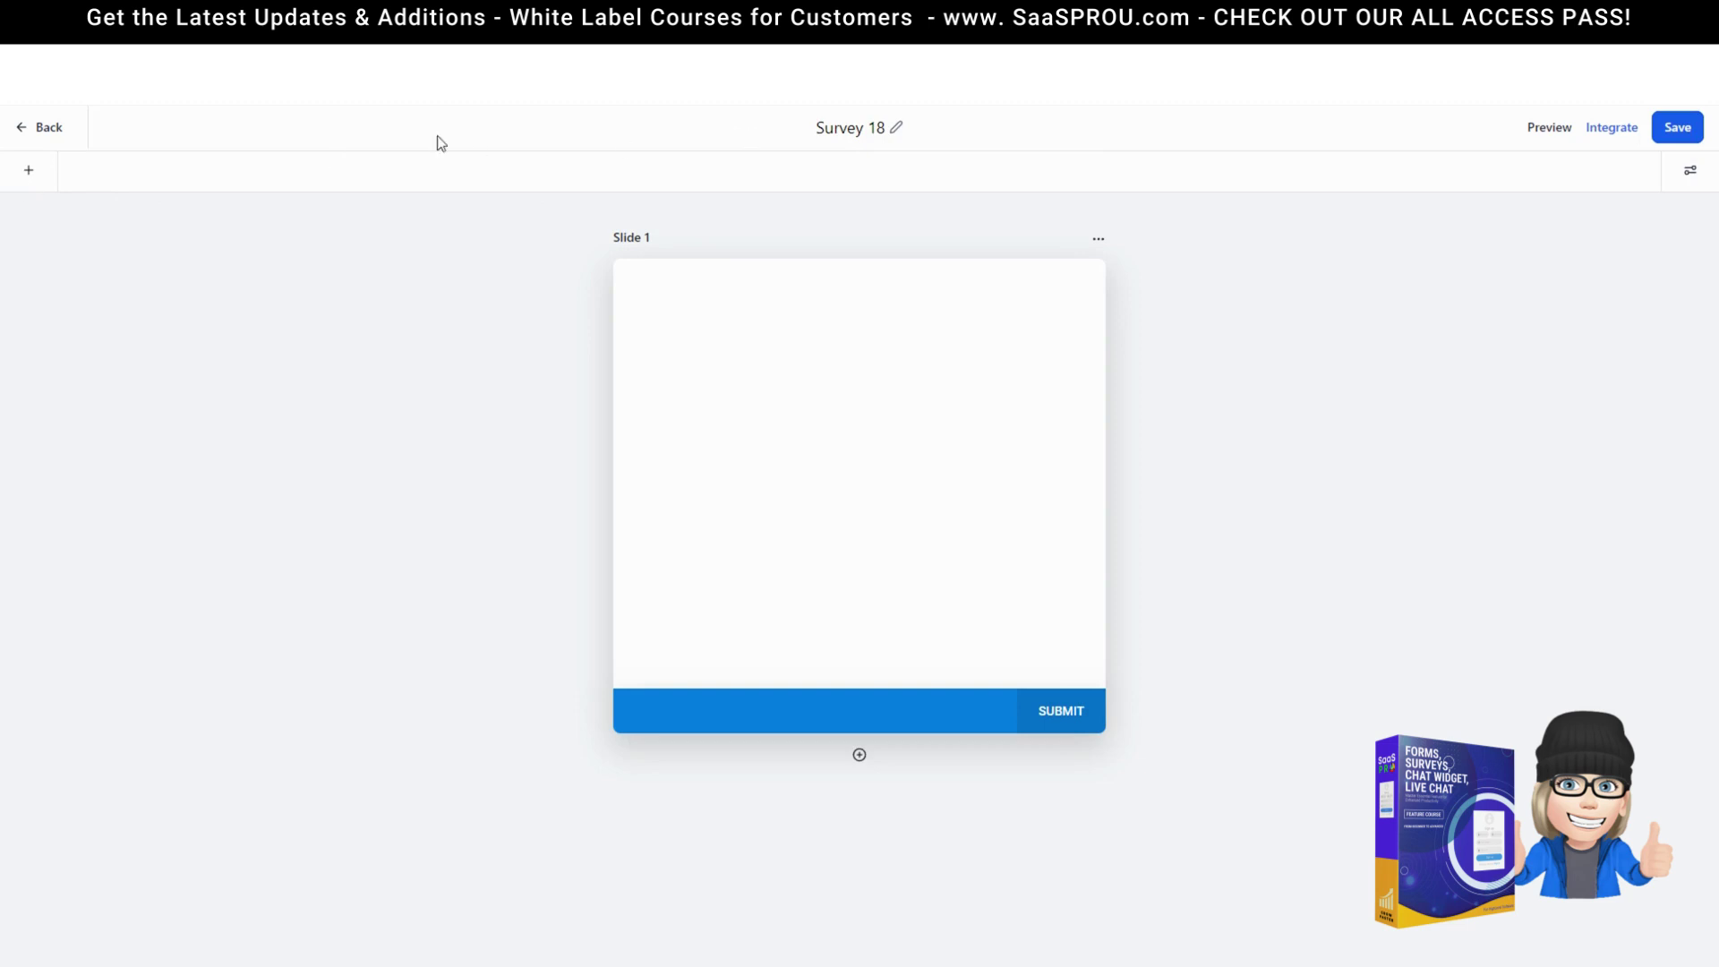
left_click(28, 179)
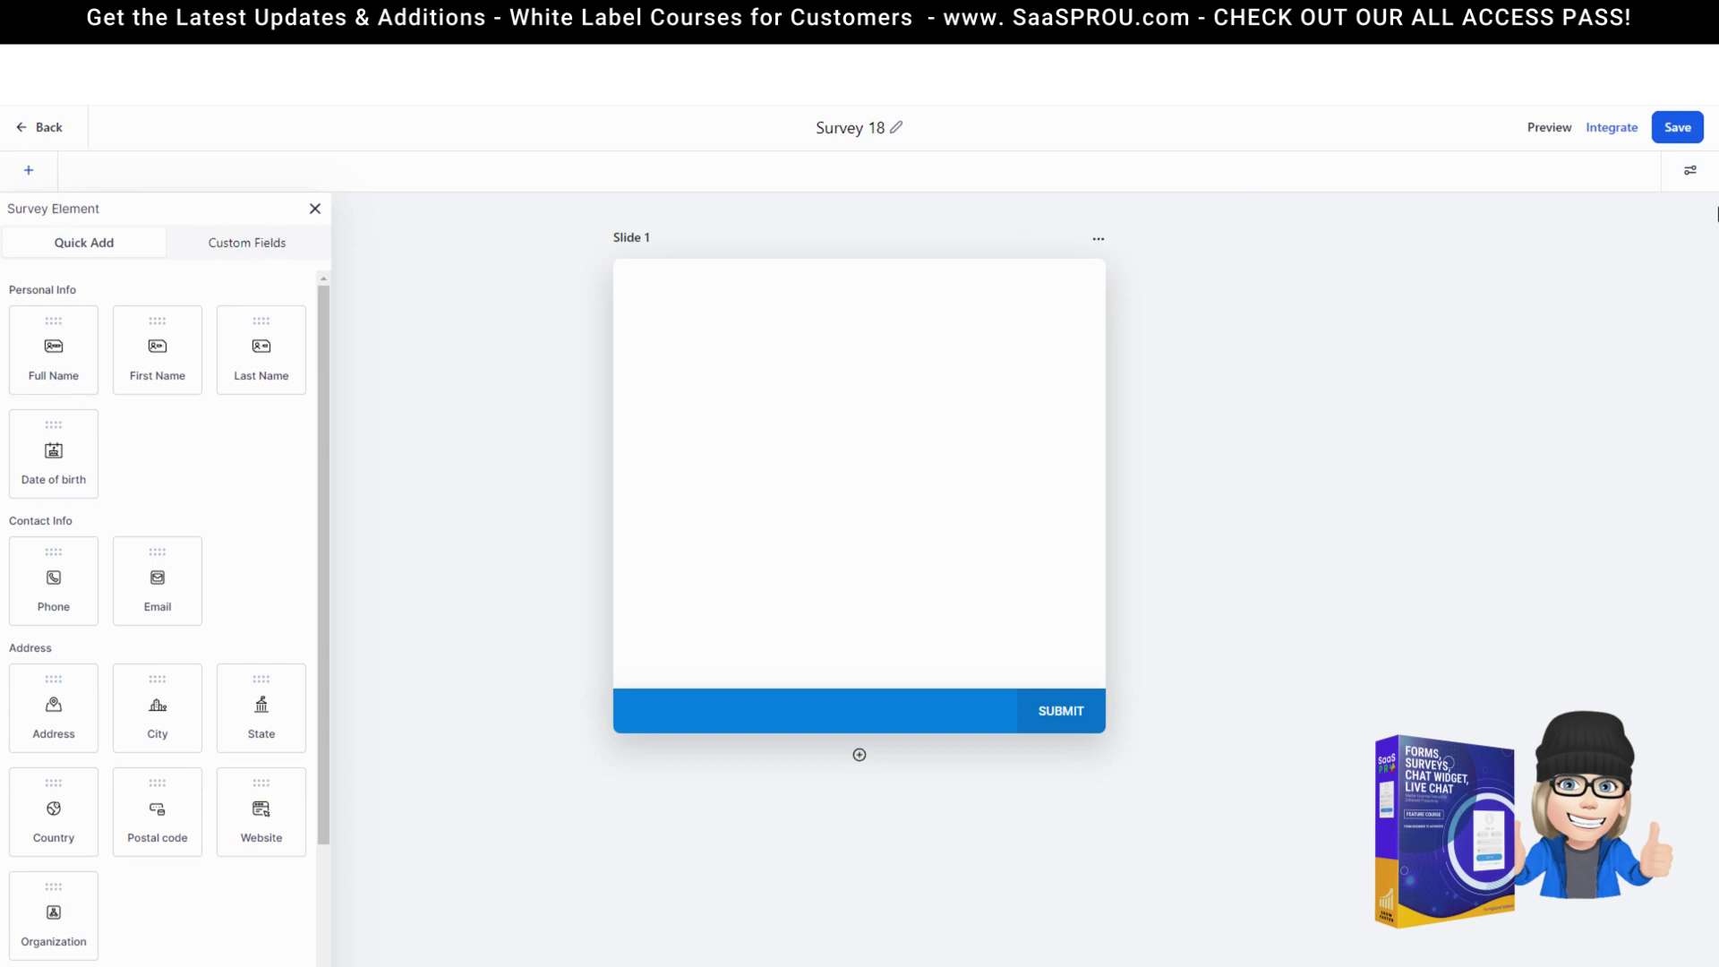
- Rename the survey to 'demo survey question', keeping the thank-you message as the on-submit action
left_click(1688, 179)
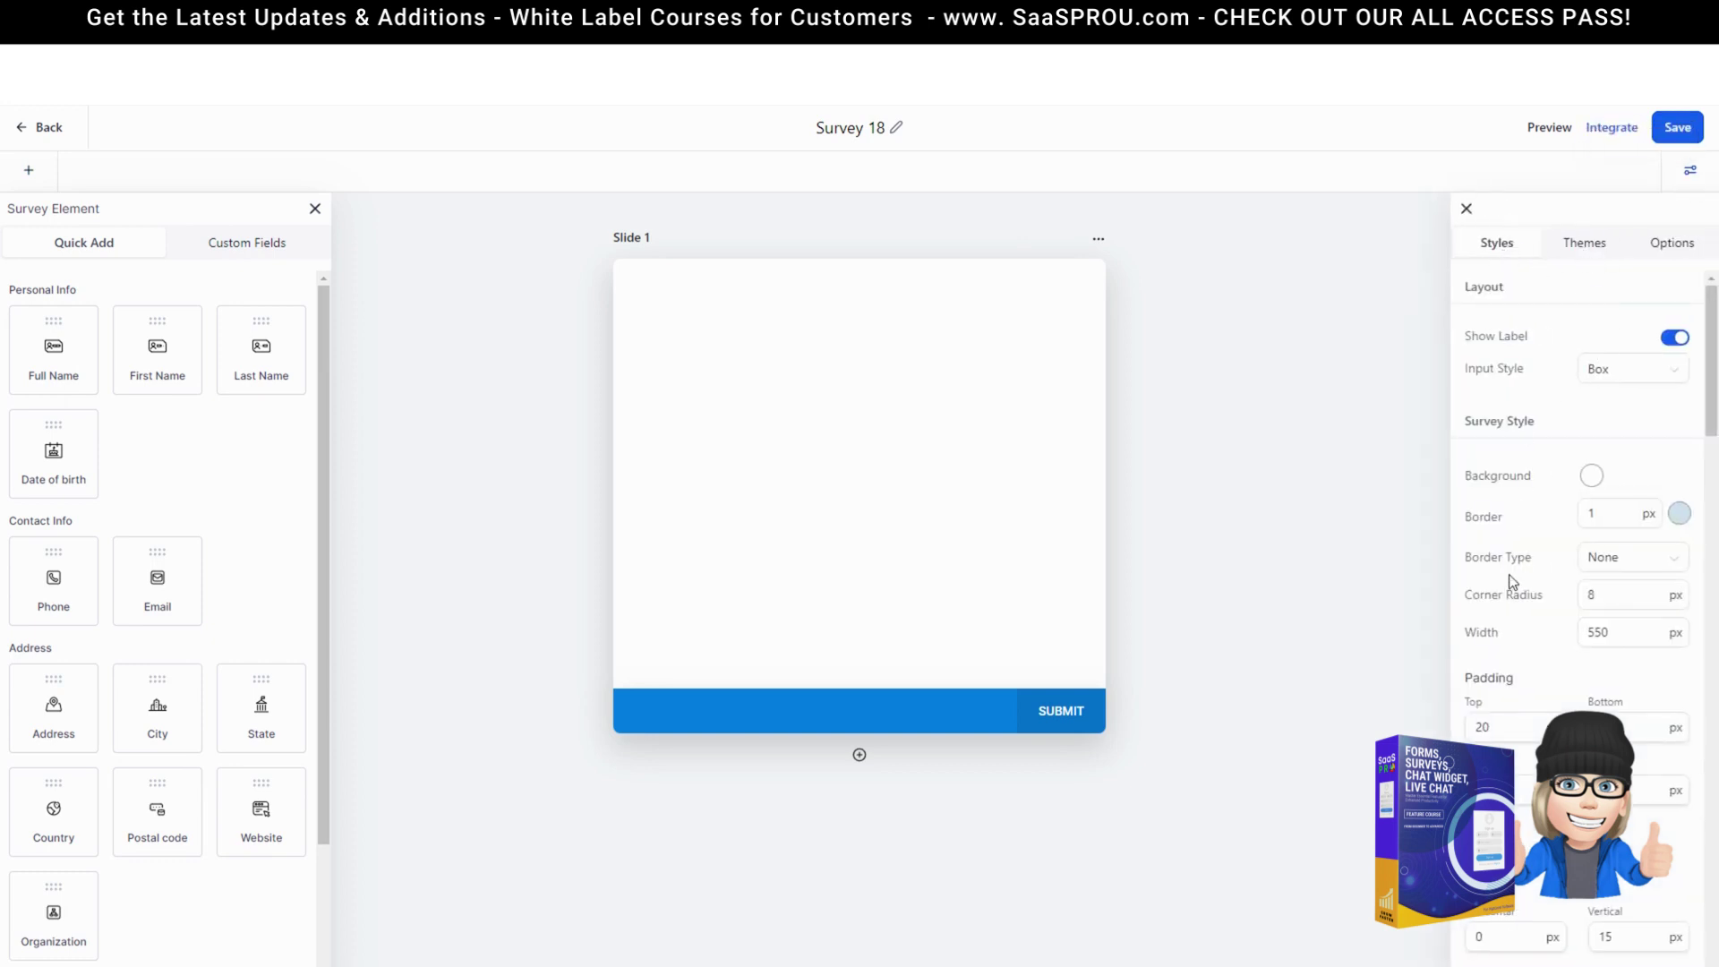
left_click(1585, 251)
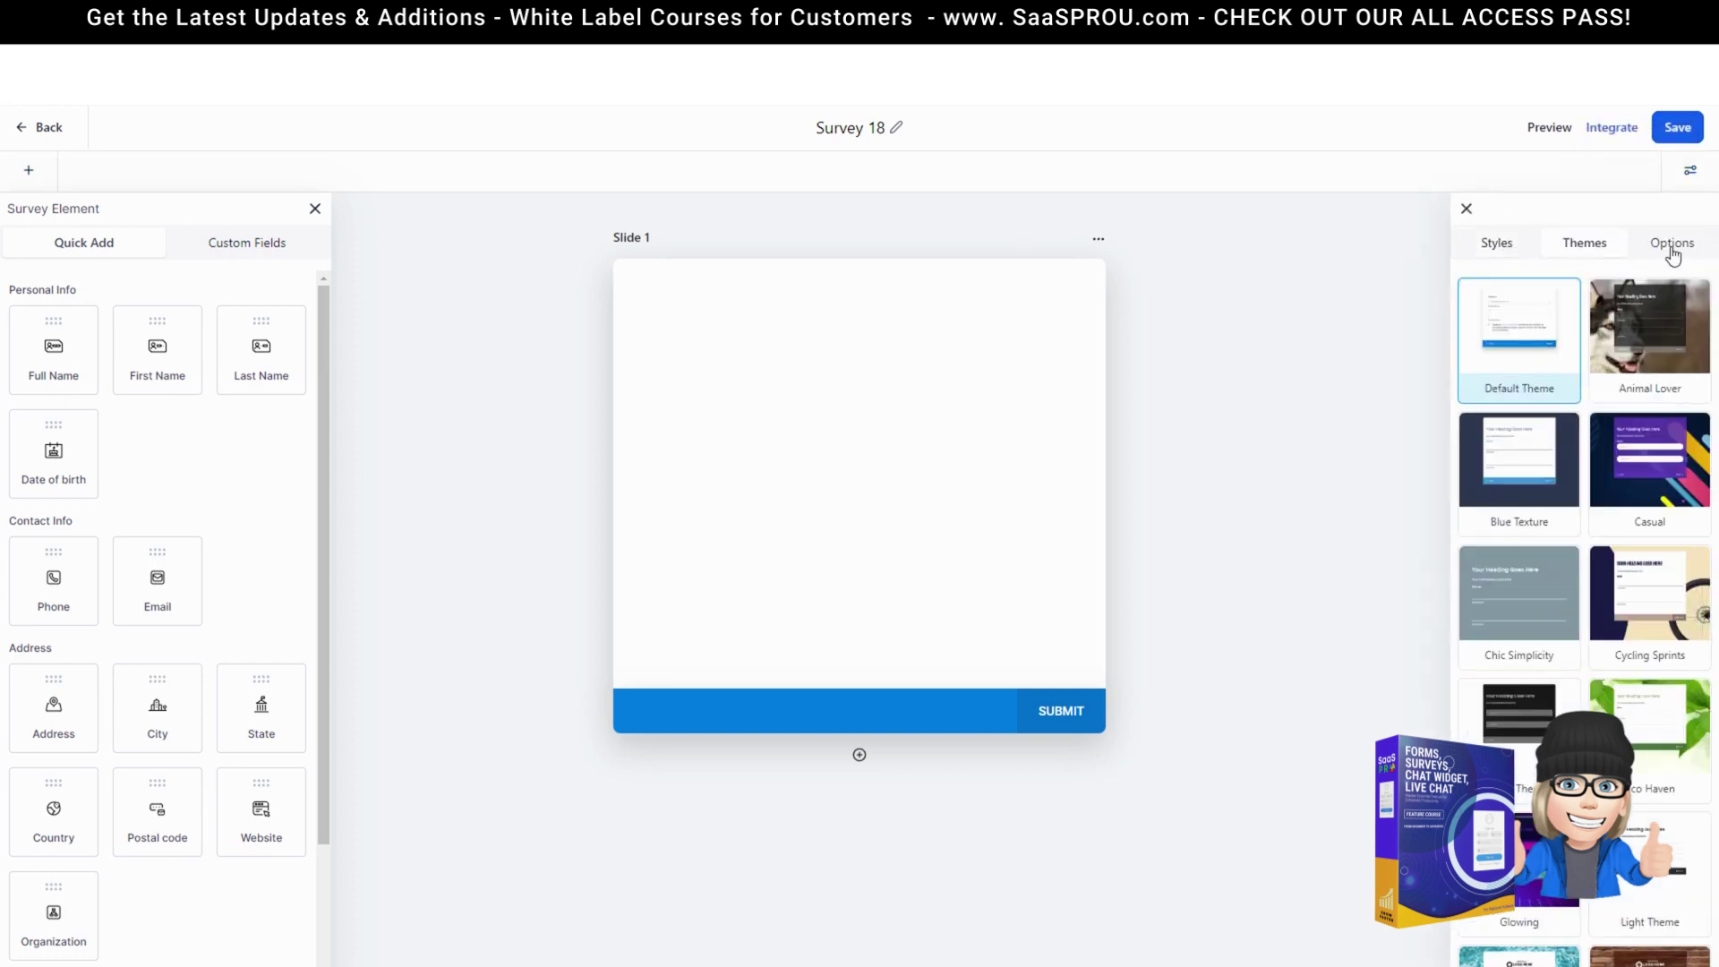
left_click(1671, 252)
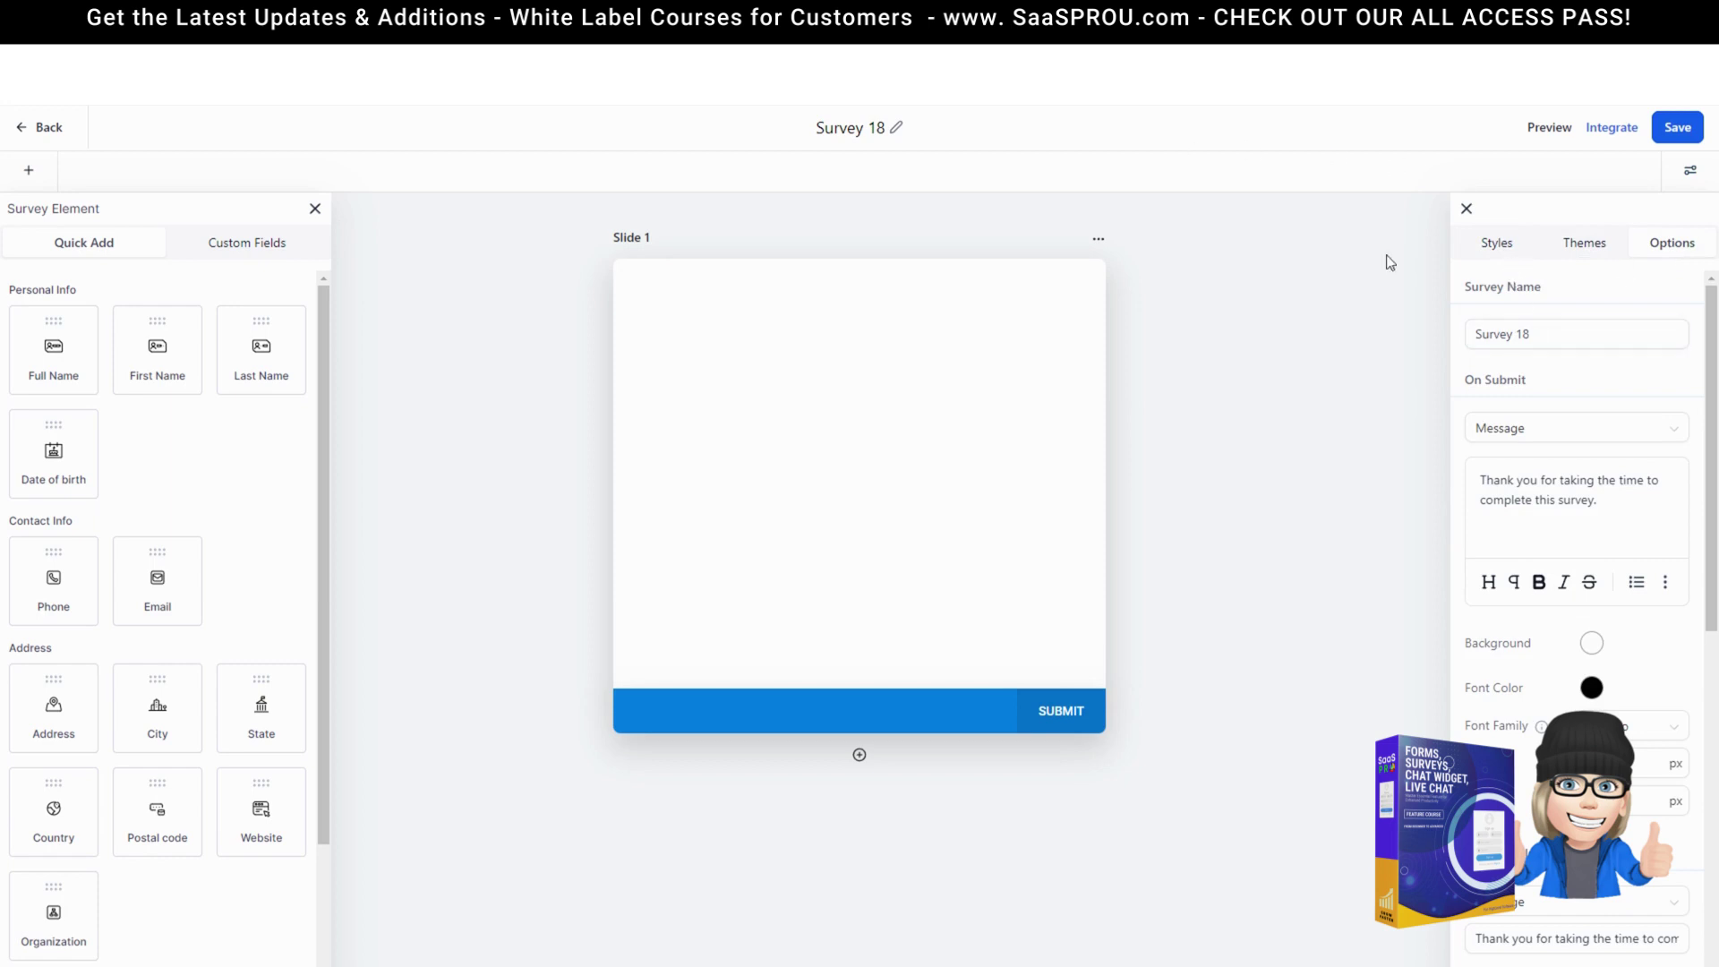
left_click_drag(1558, 333, 1387, 322)
type("d")
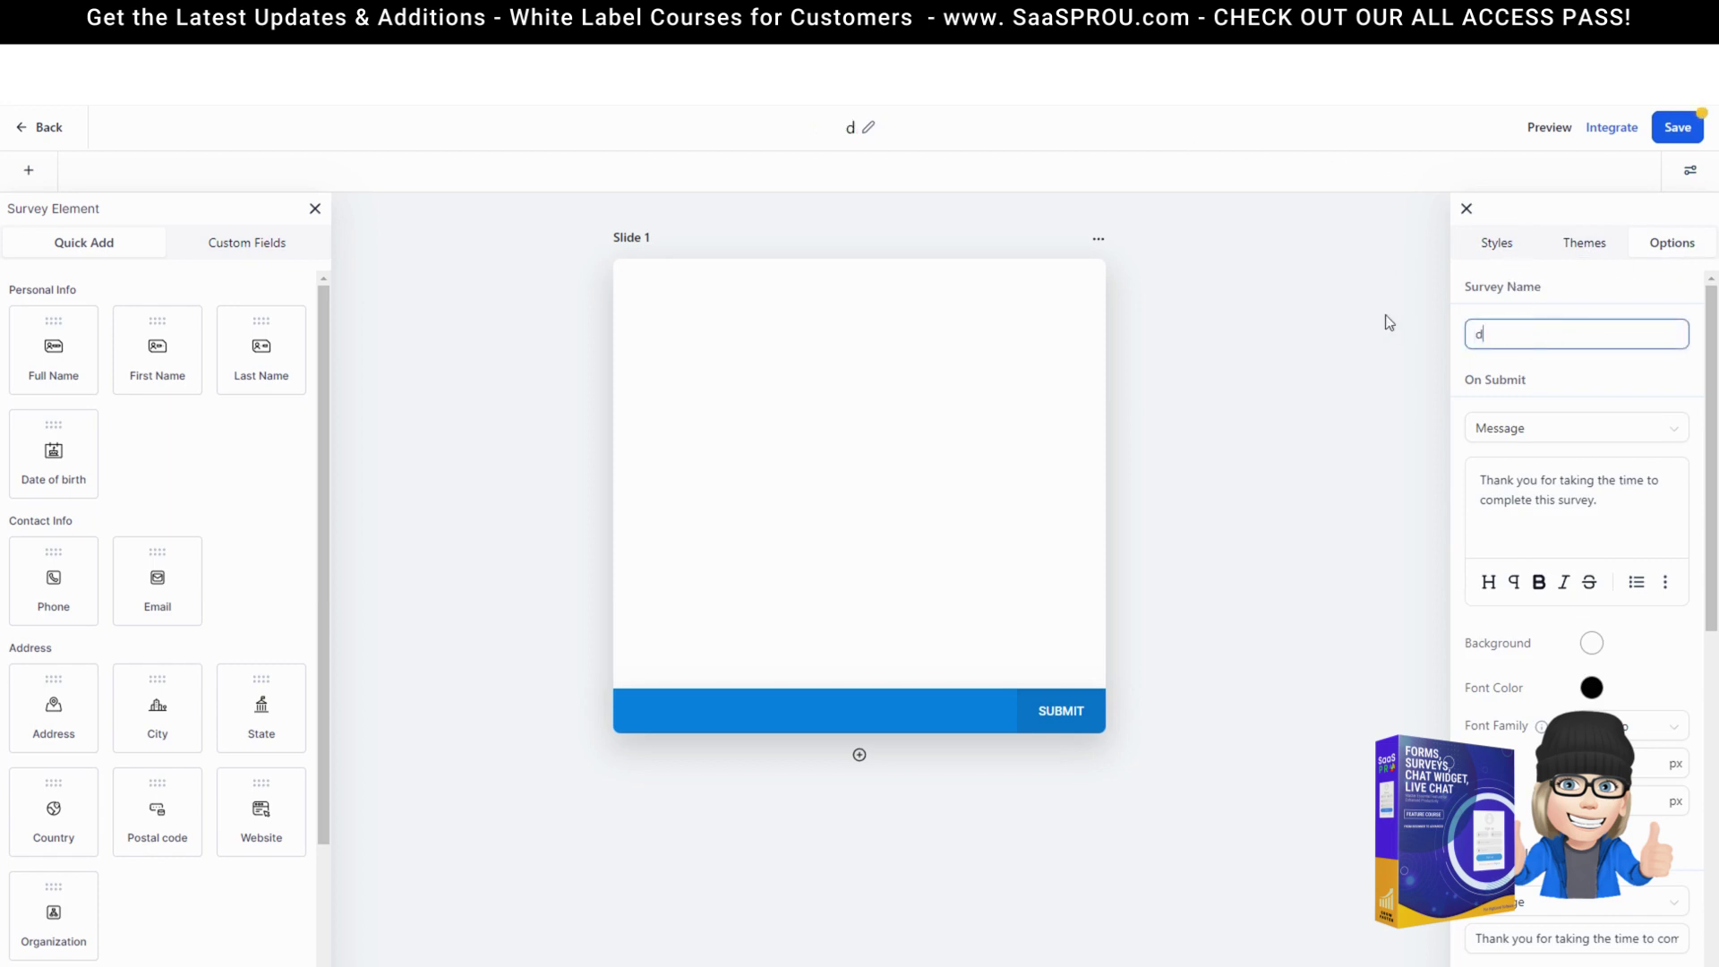
type("emo survey question")
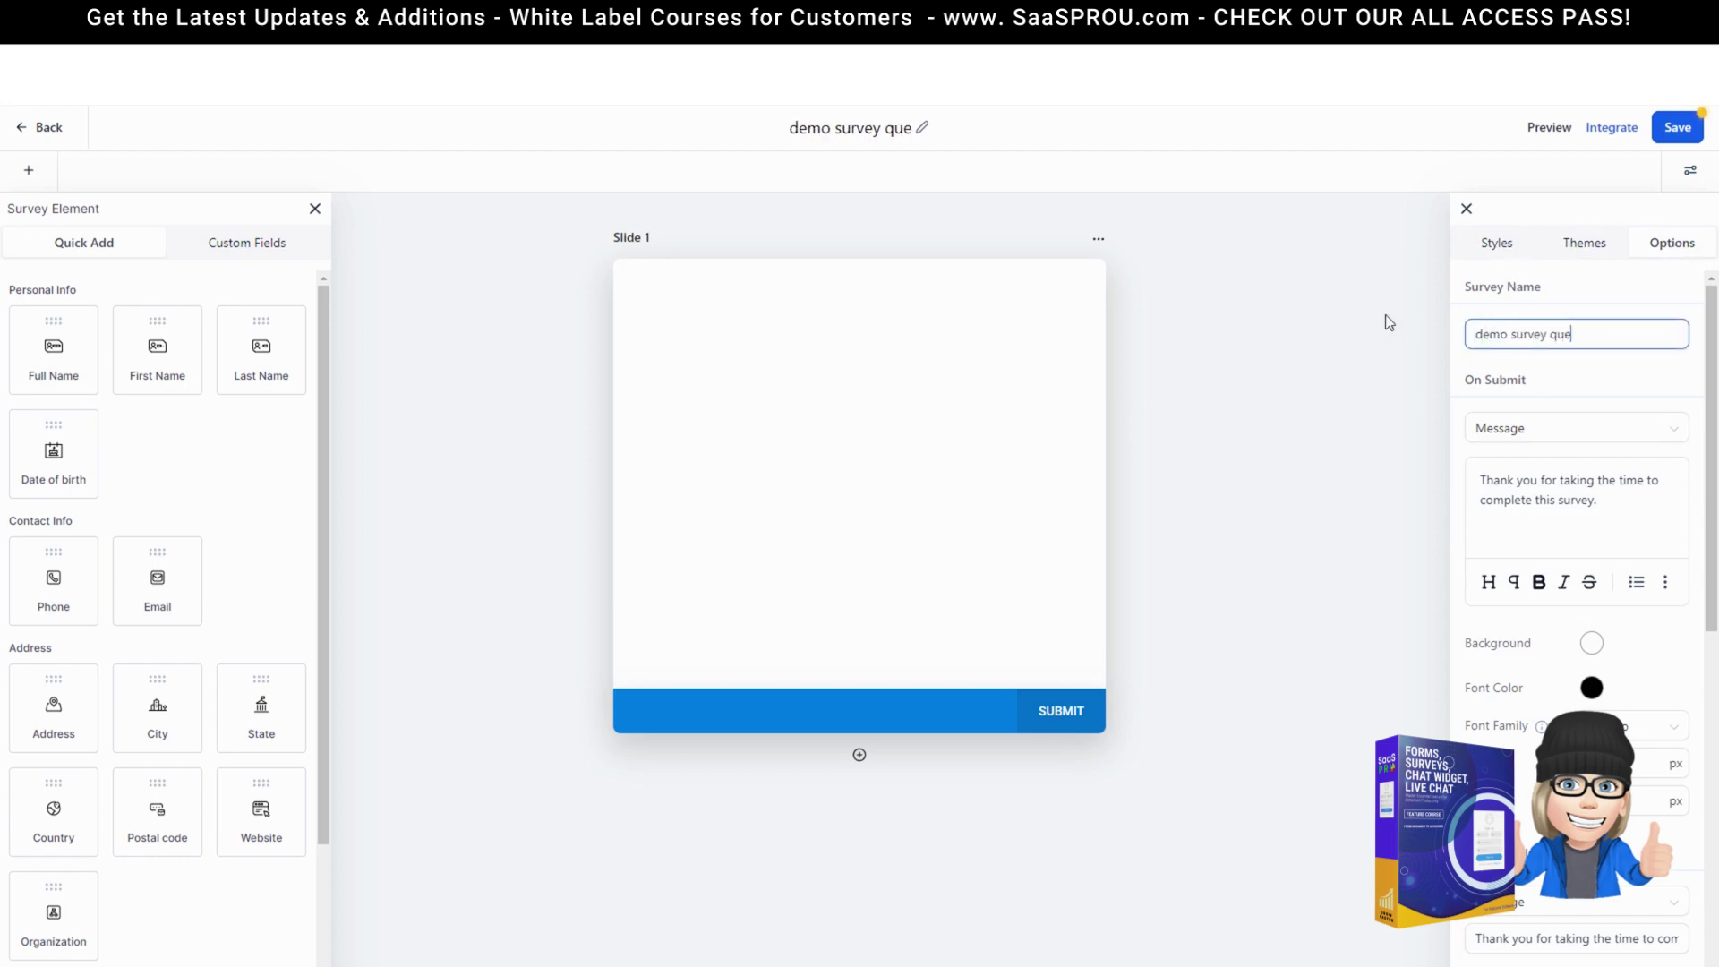
left_click(1542, 428)
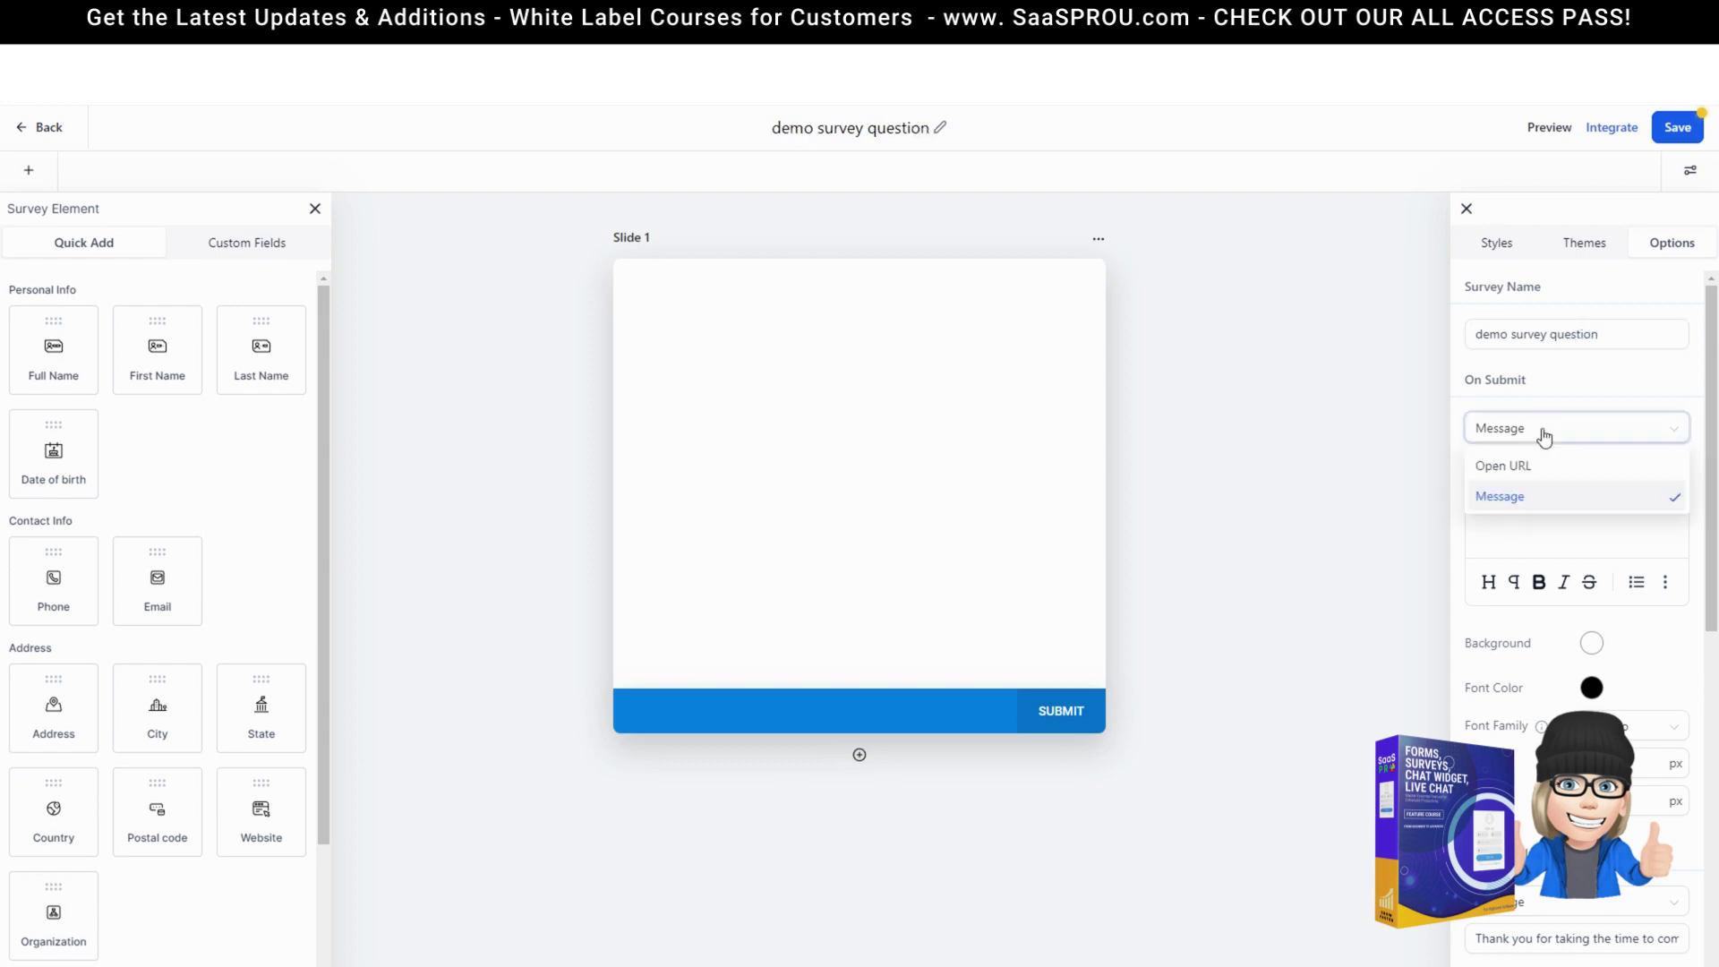
left_click(1576, 381)
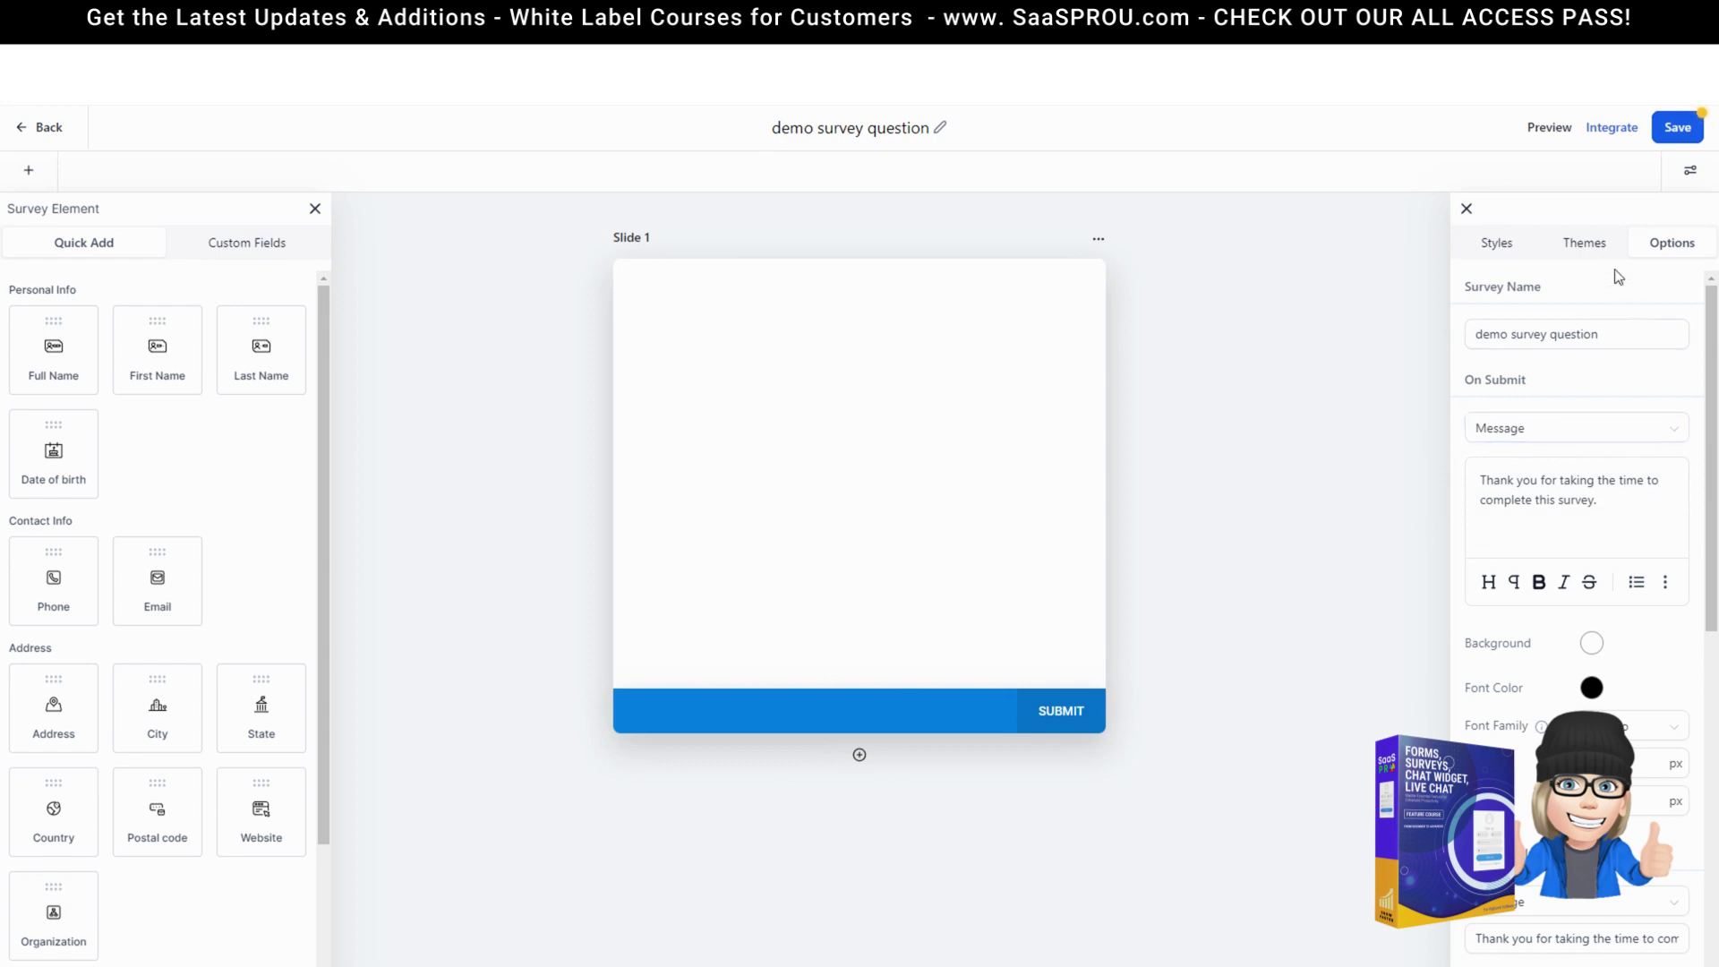
- Review the survey style settings and close the survey elements list
left_click(1585, 249)
left_click(1499, 249)
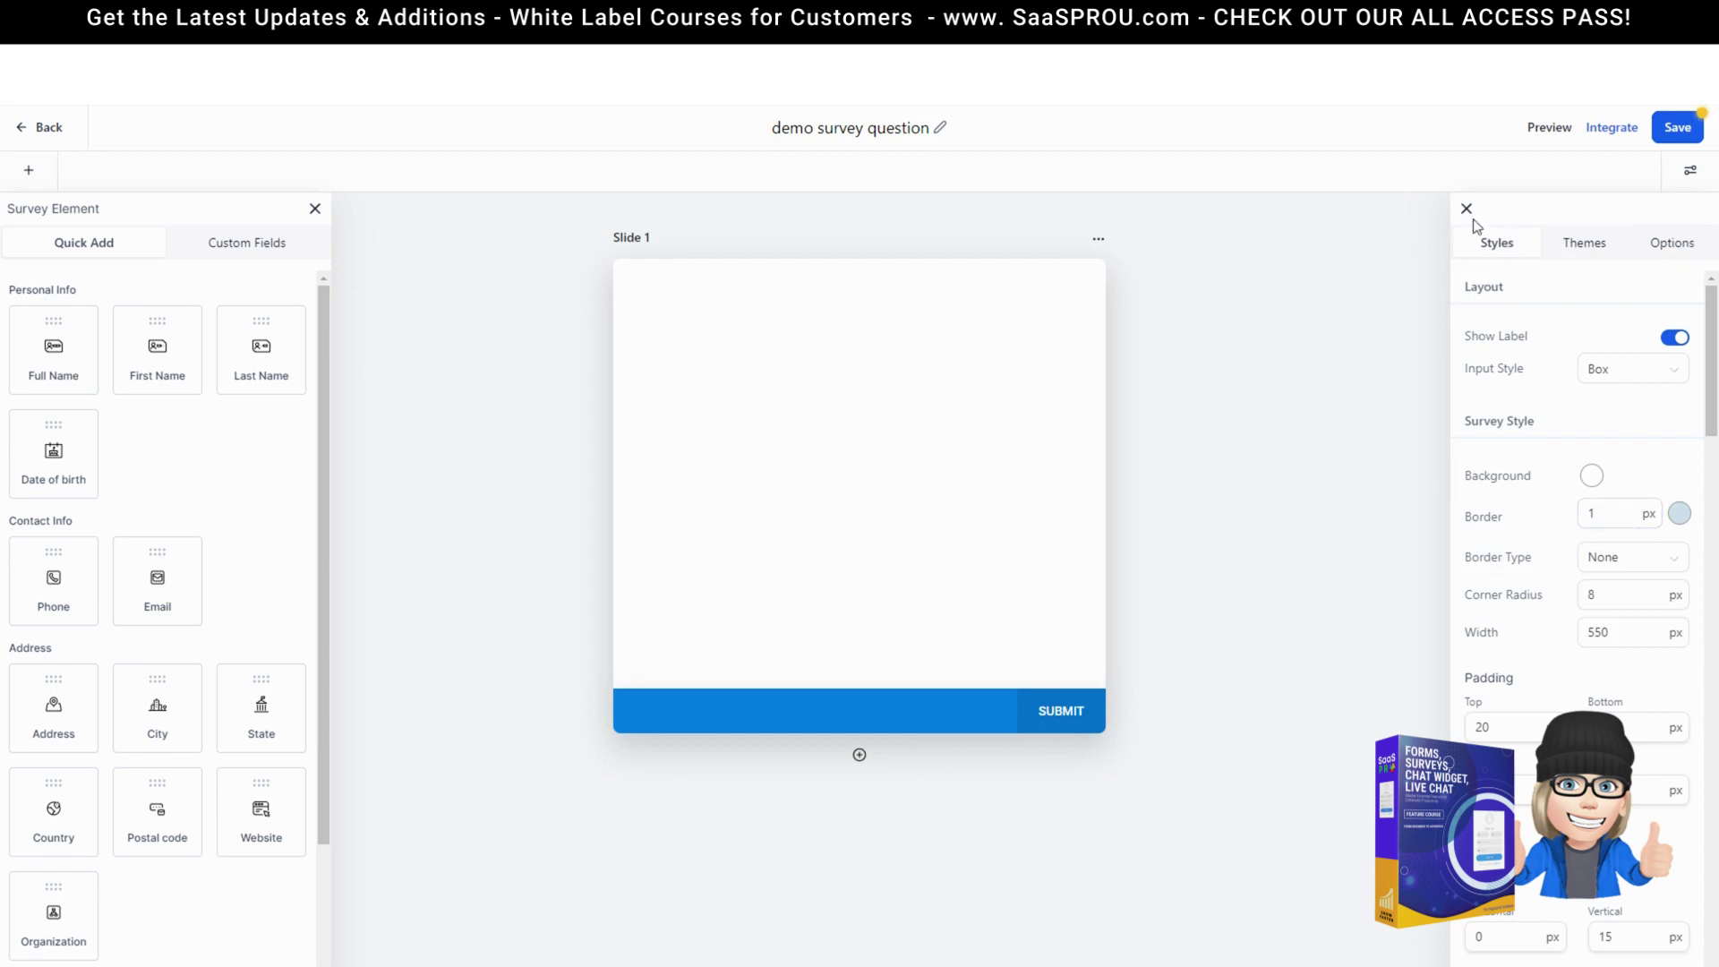
scroll(1491, 530, "down", 8)
scroll(1498, 696, "down", 6)
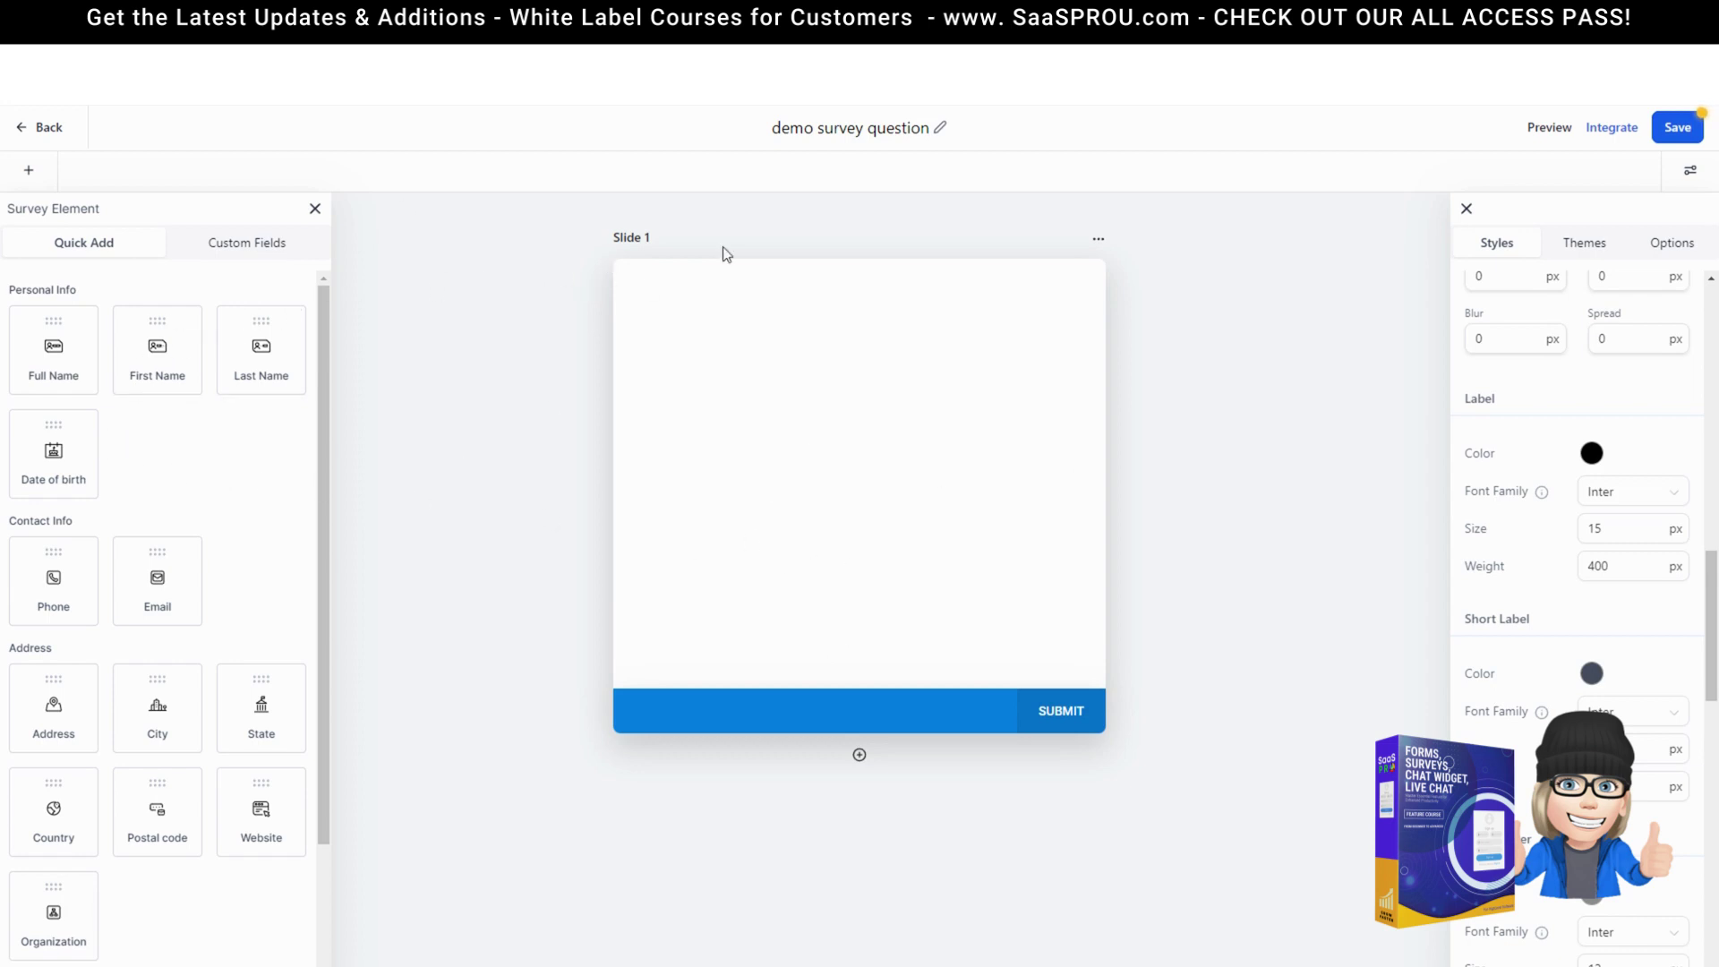
left_click(315, 211)
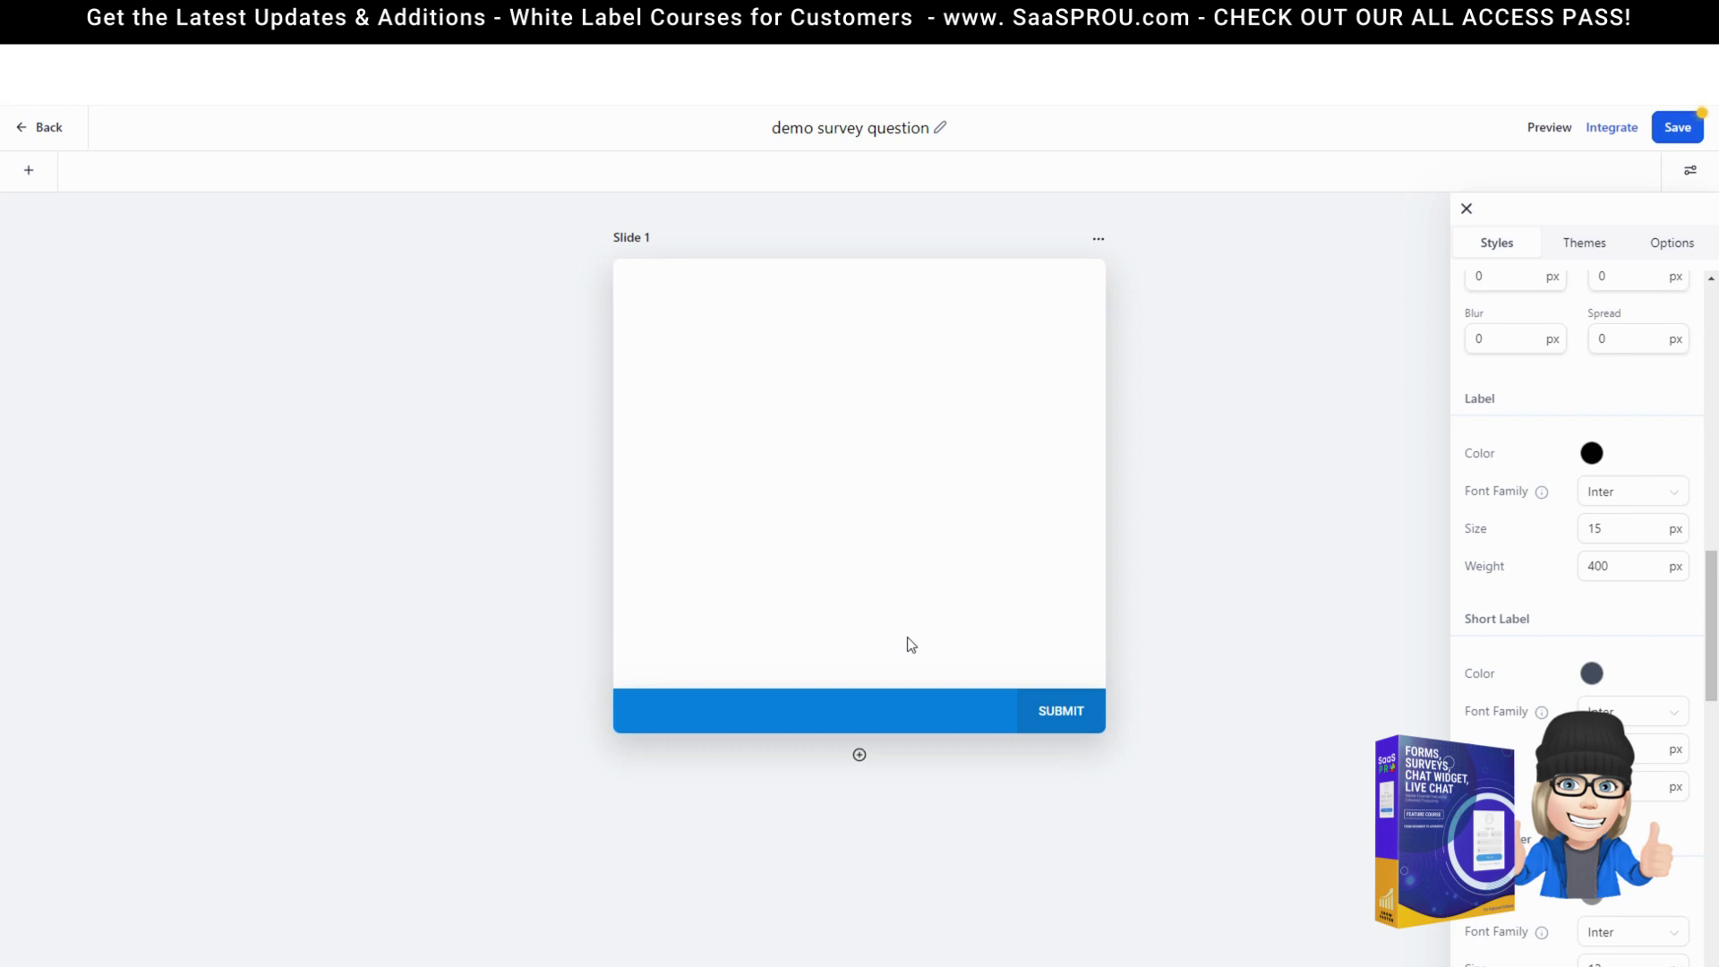
- Show Slide 1's settings (name Slide 1, position 1) and reopen the survey elements list
left_click(1098, 240)
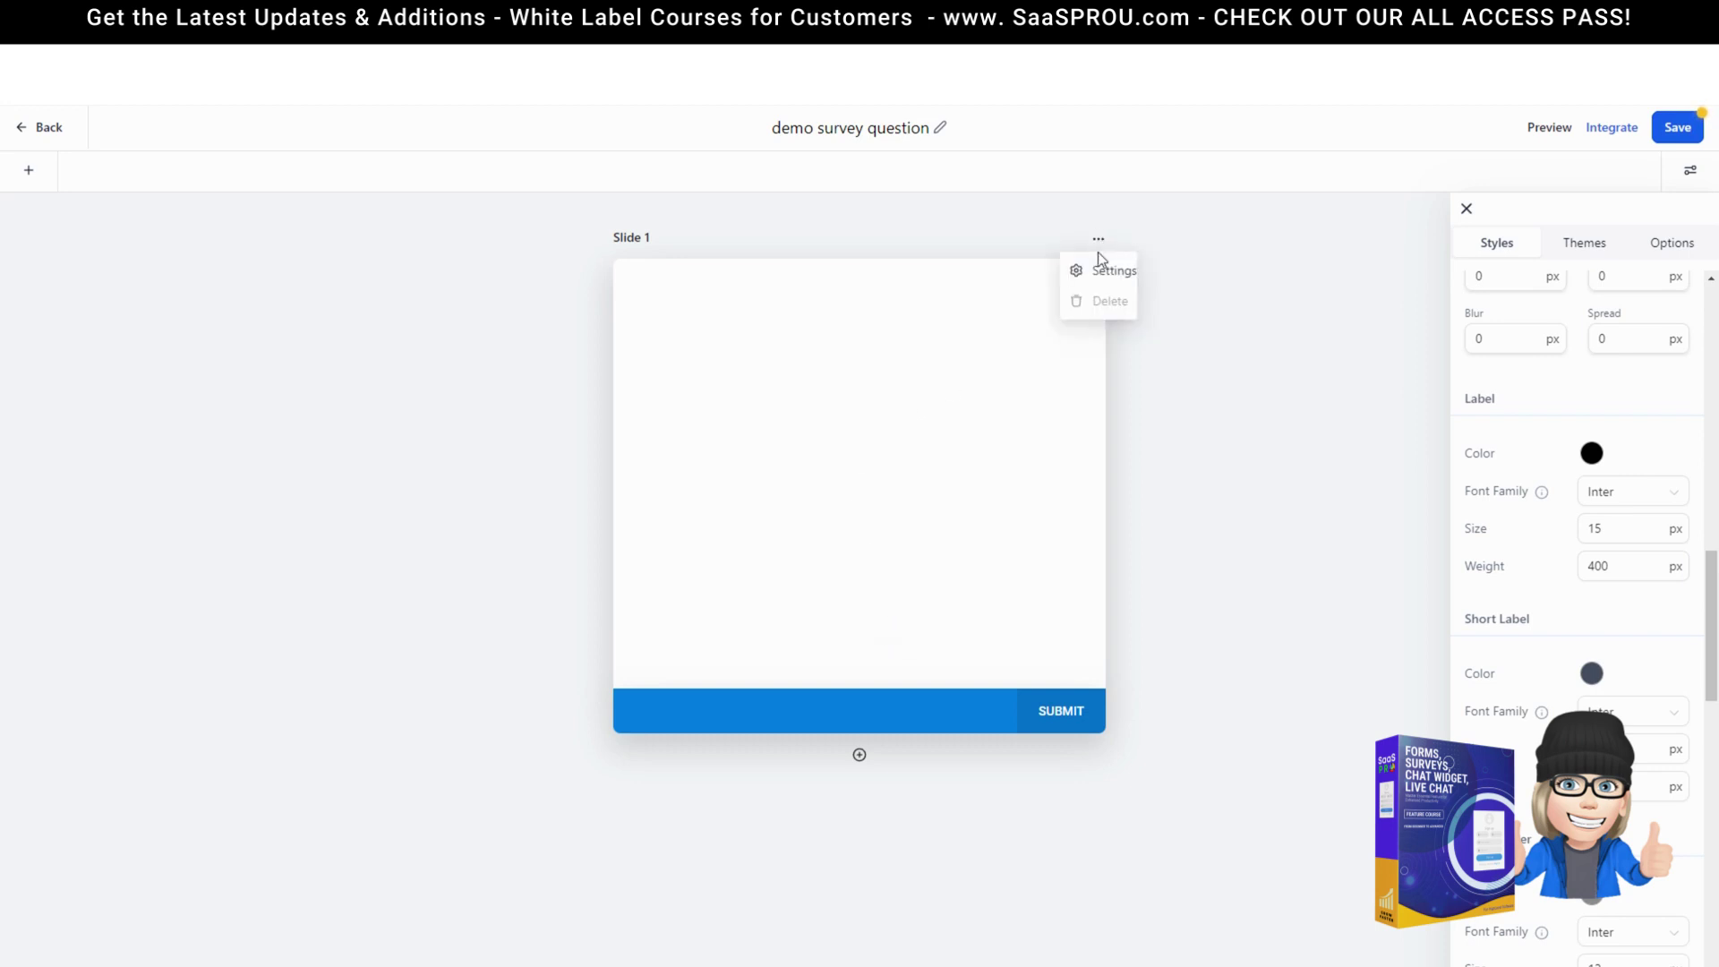
left_click(1098, 273)
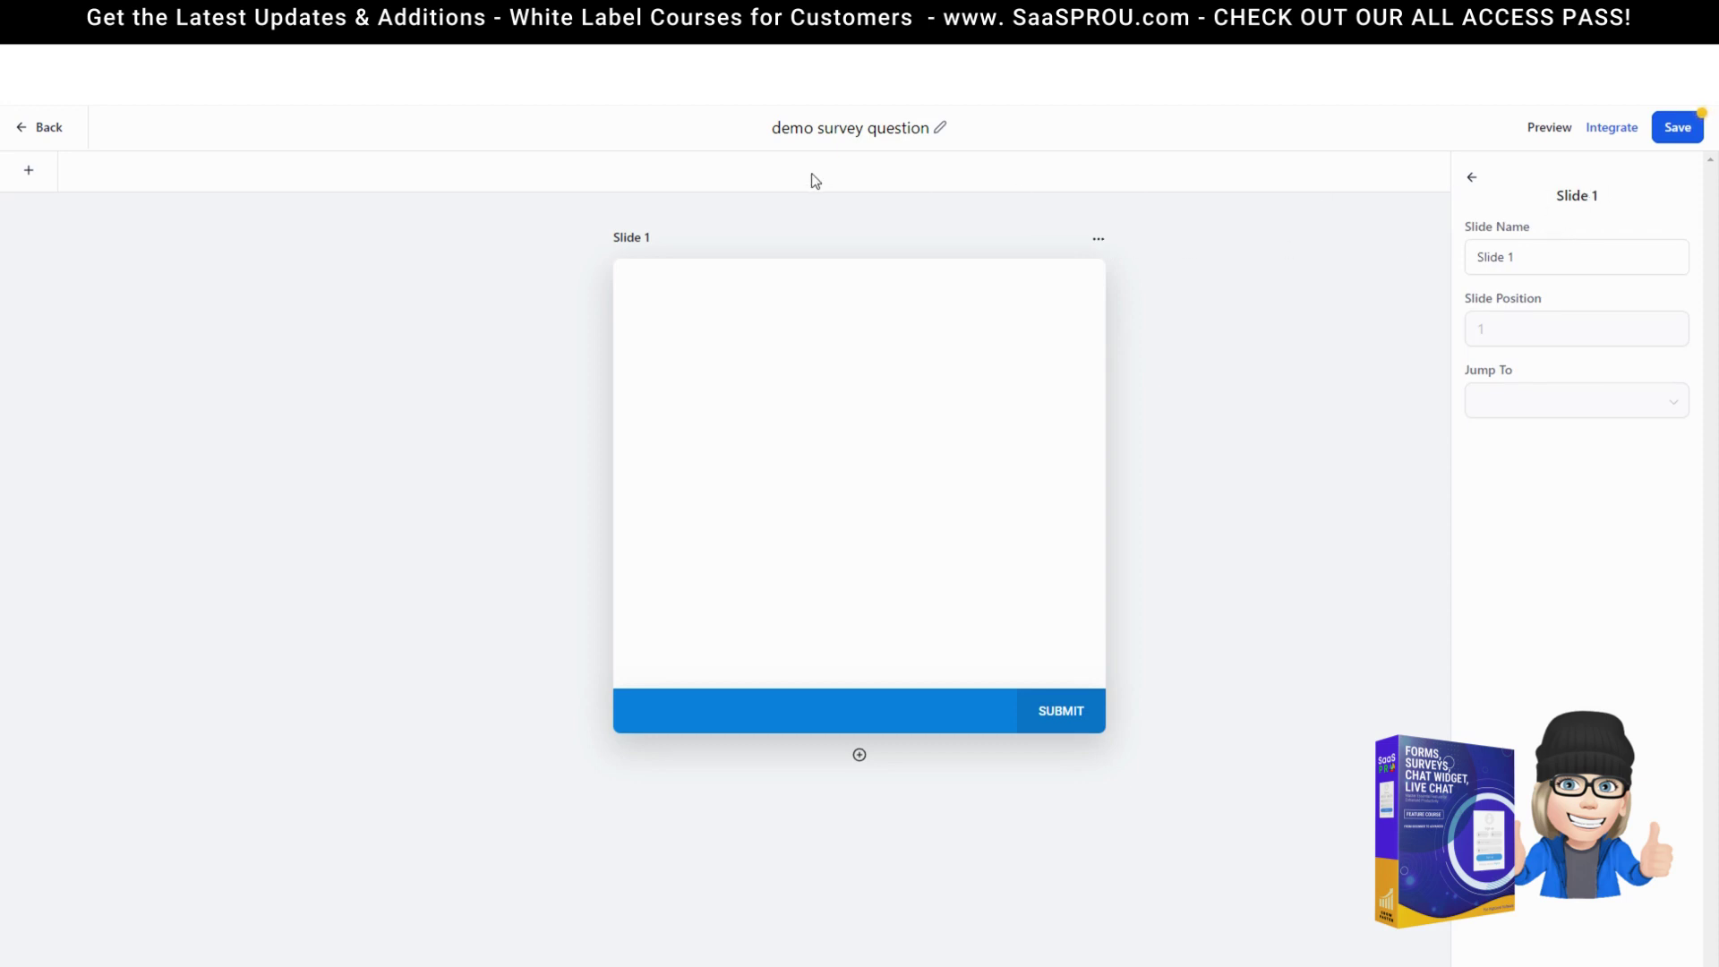
left_click(1572, 256)
left_click(29, 170)
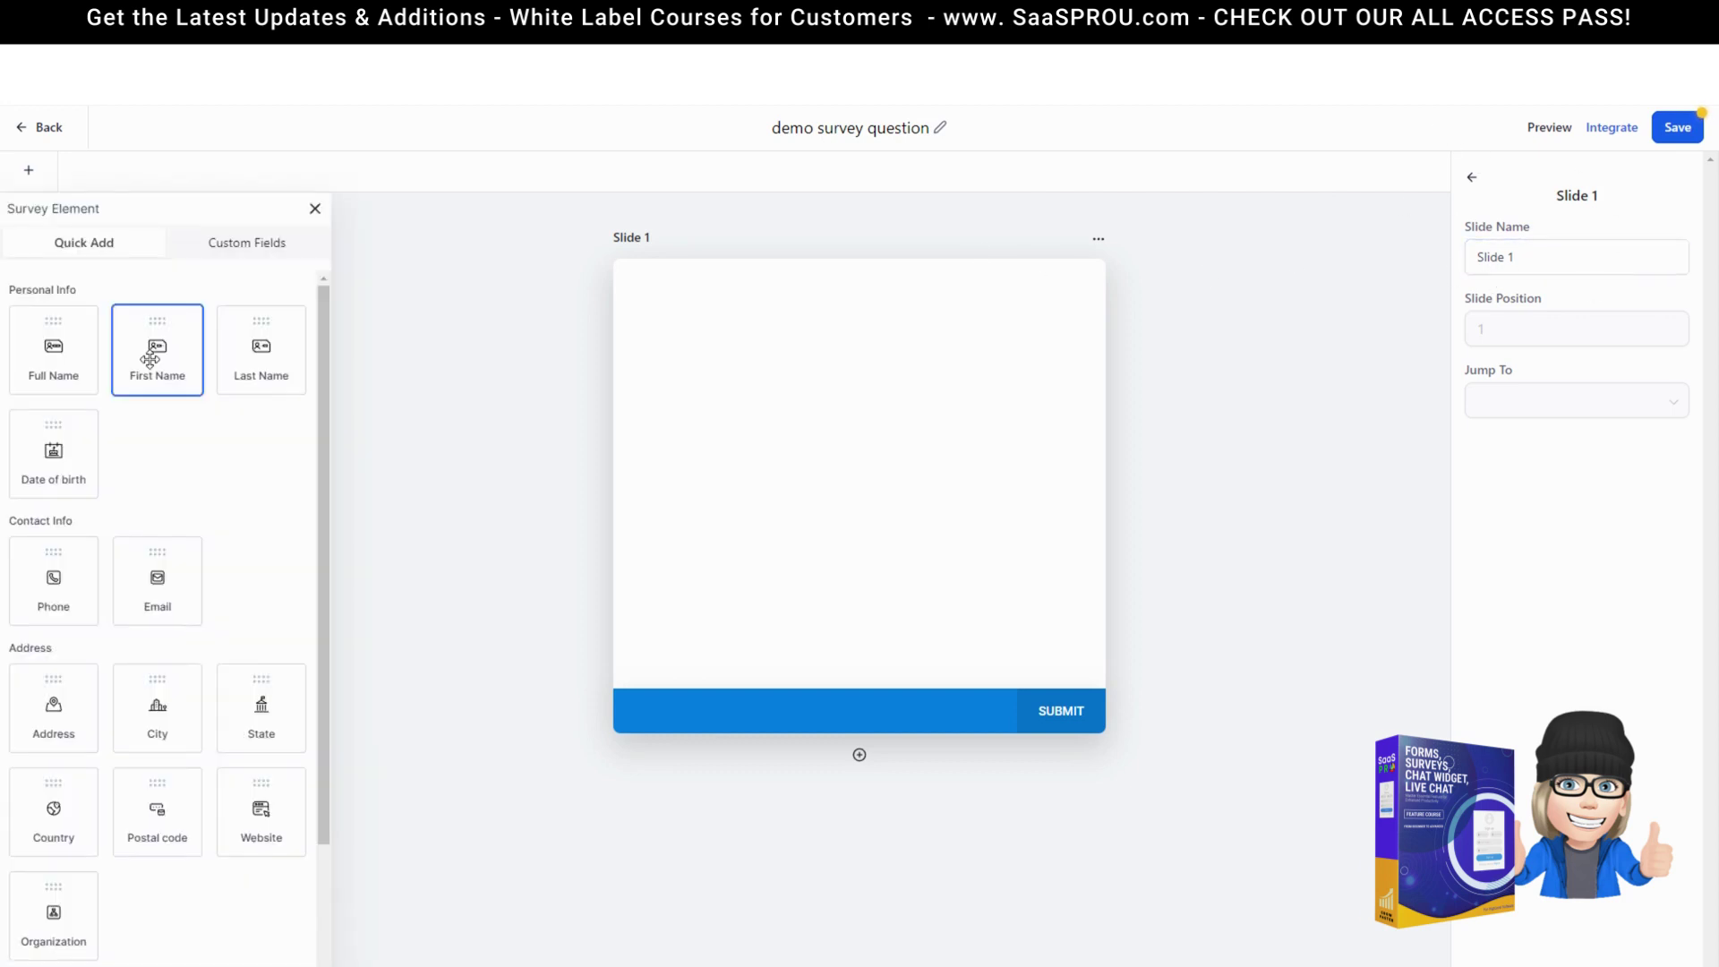
- Place Full Name, Email and Phone fields on Slide 1, then add Slide 2 below it
left_click_drag(77, 364, 685, 367)
scroll(135, 537, "down", 2)
left_click_drag(54, 403, 795, 403)
left_click_drag(158, 398, 832, 476)
scroll(208, 716, "down", 1)
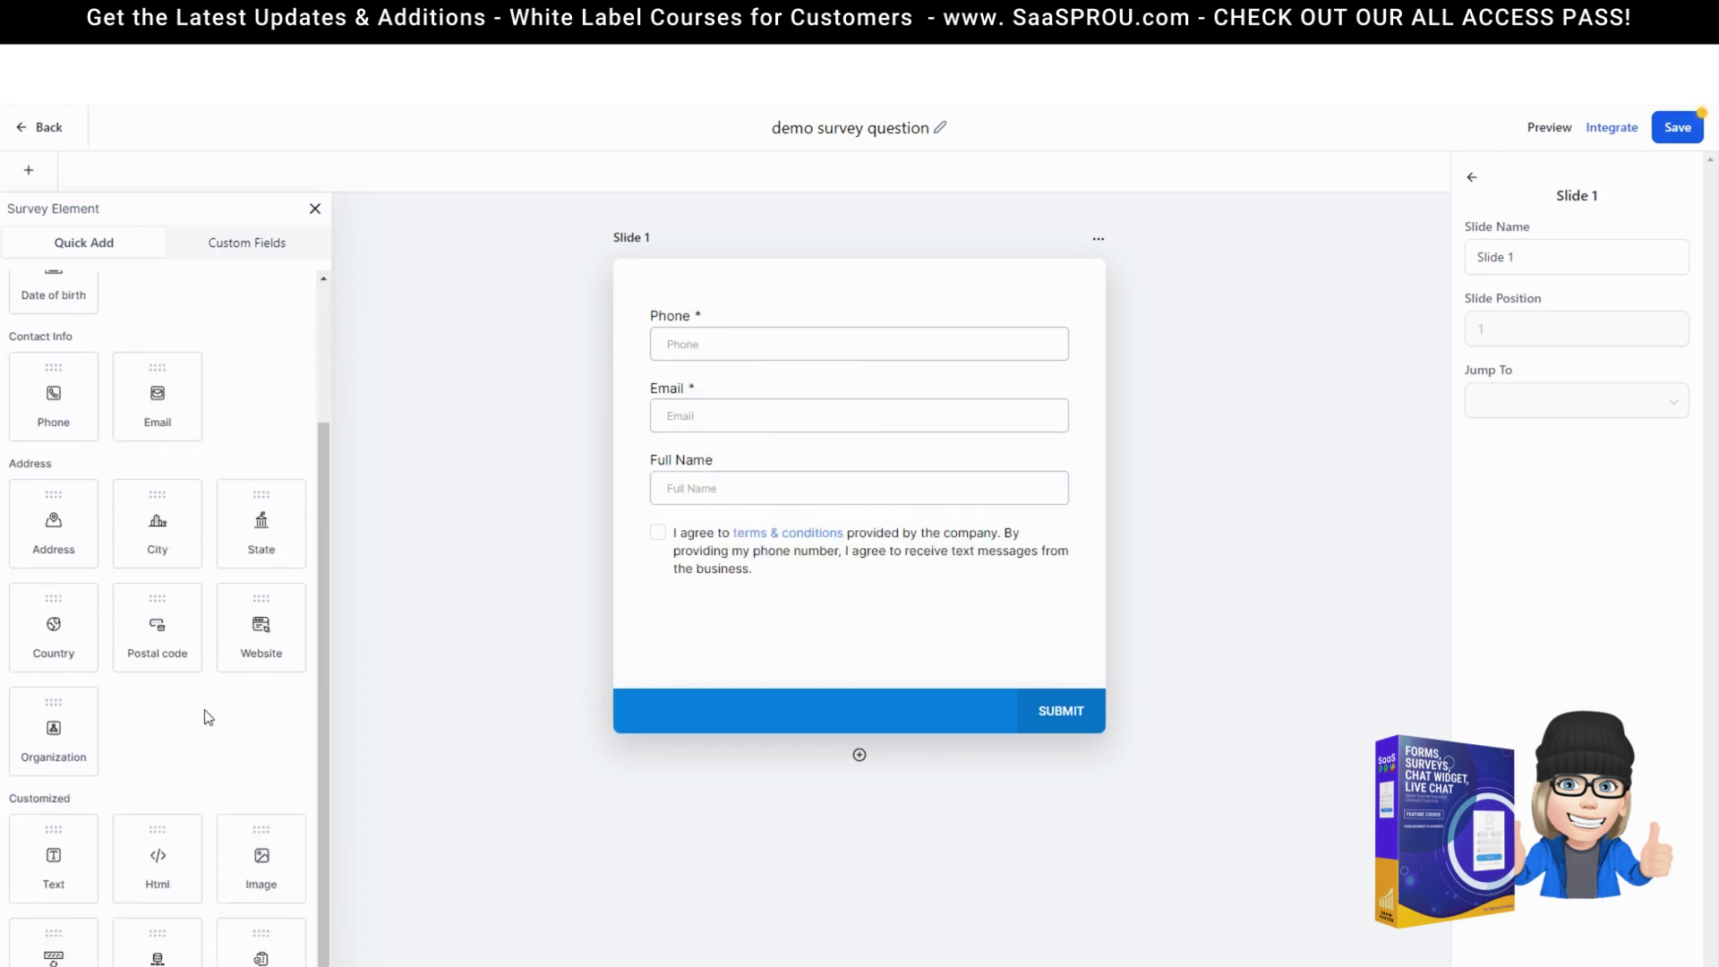
scroll(208, 717, "down", 1)
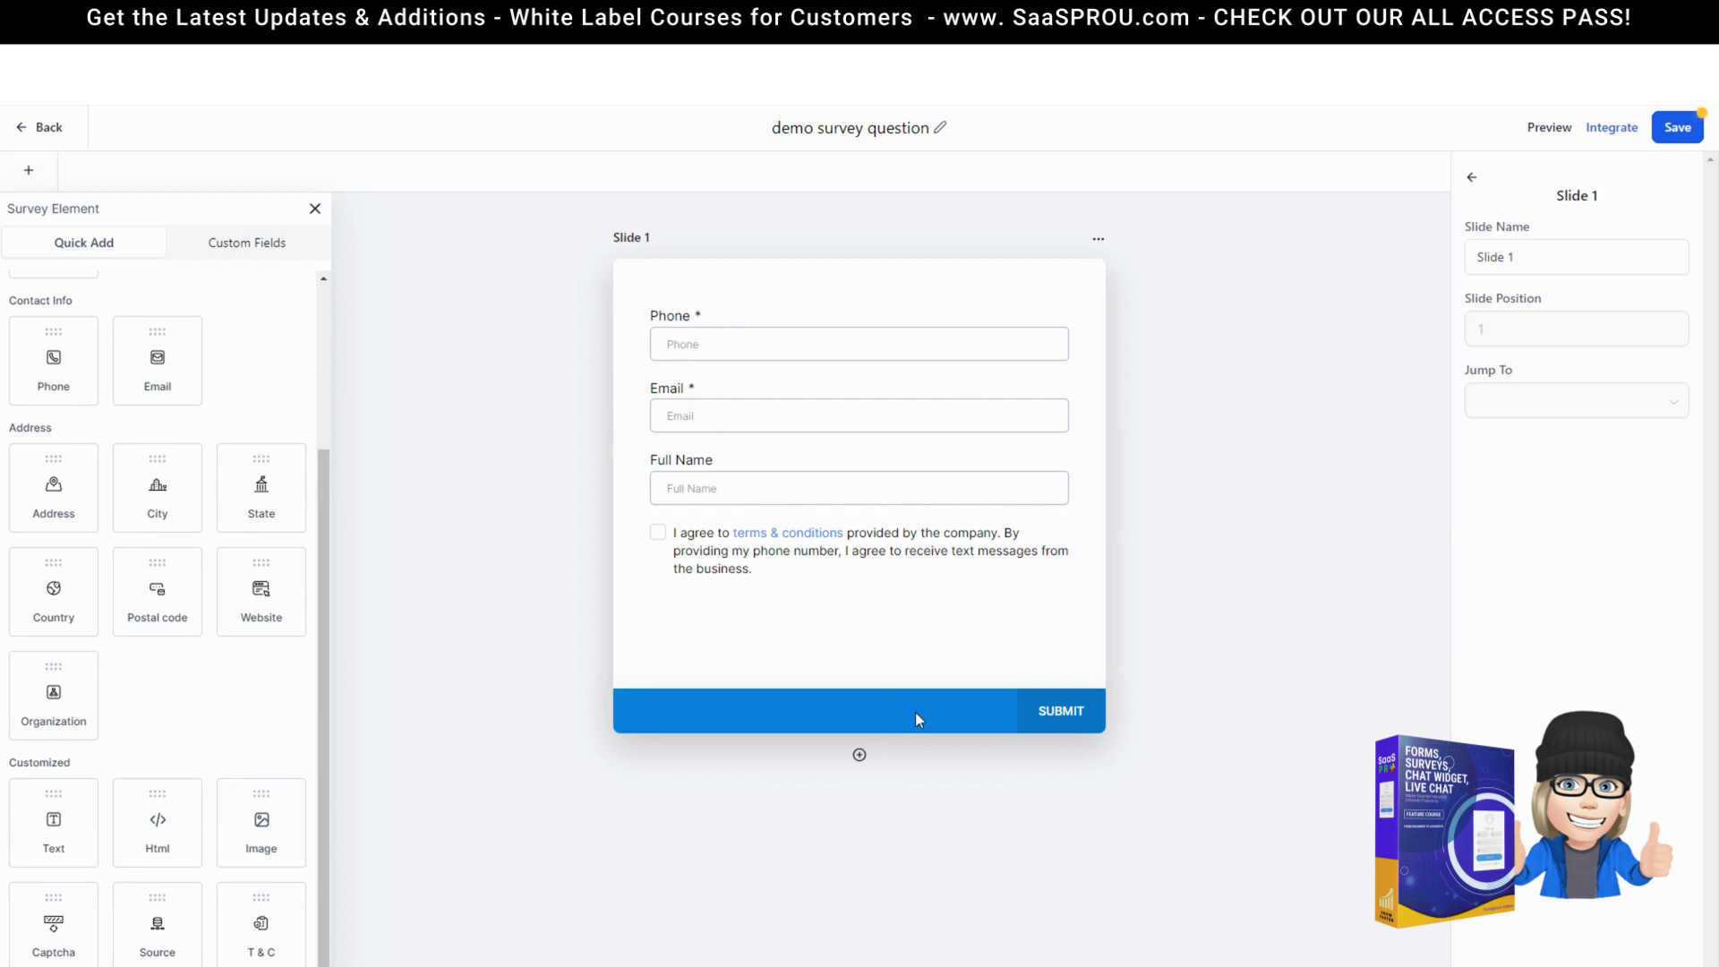
left_click(860, 758)
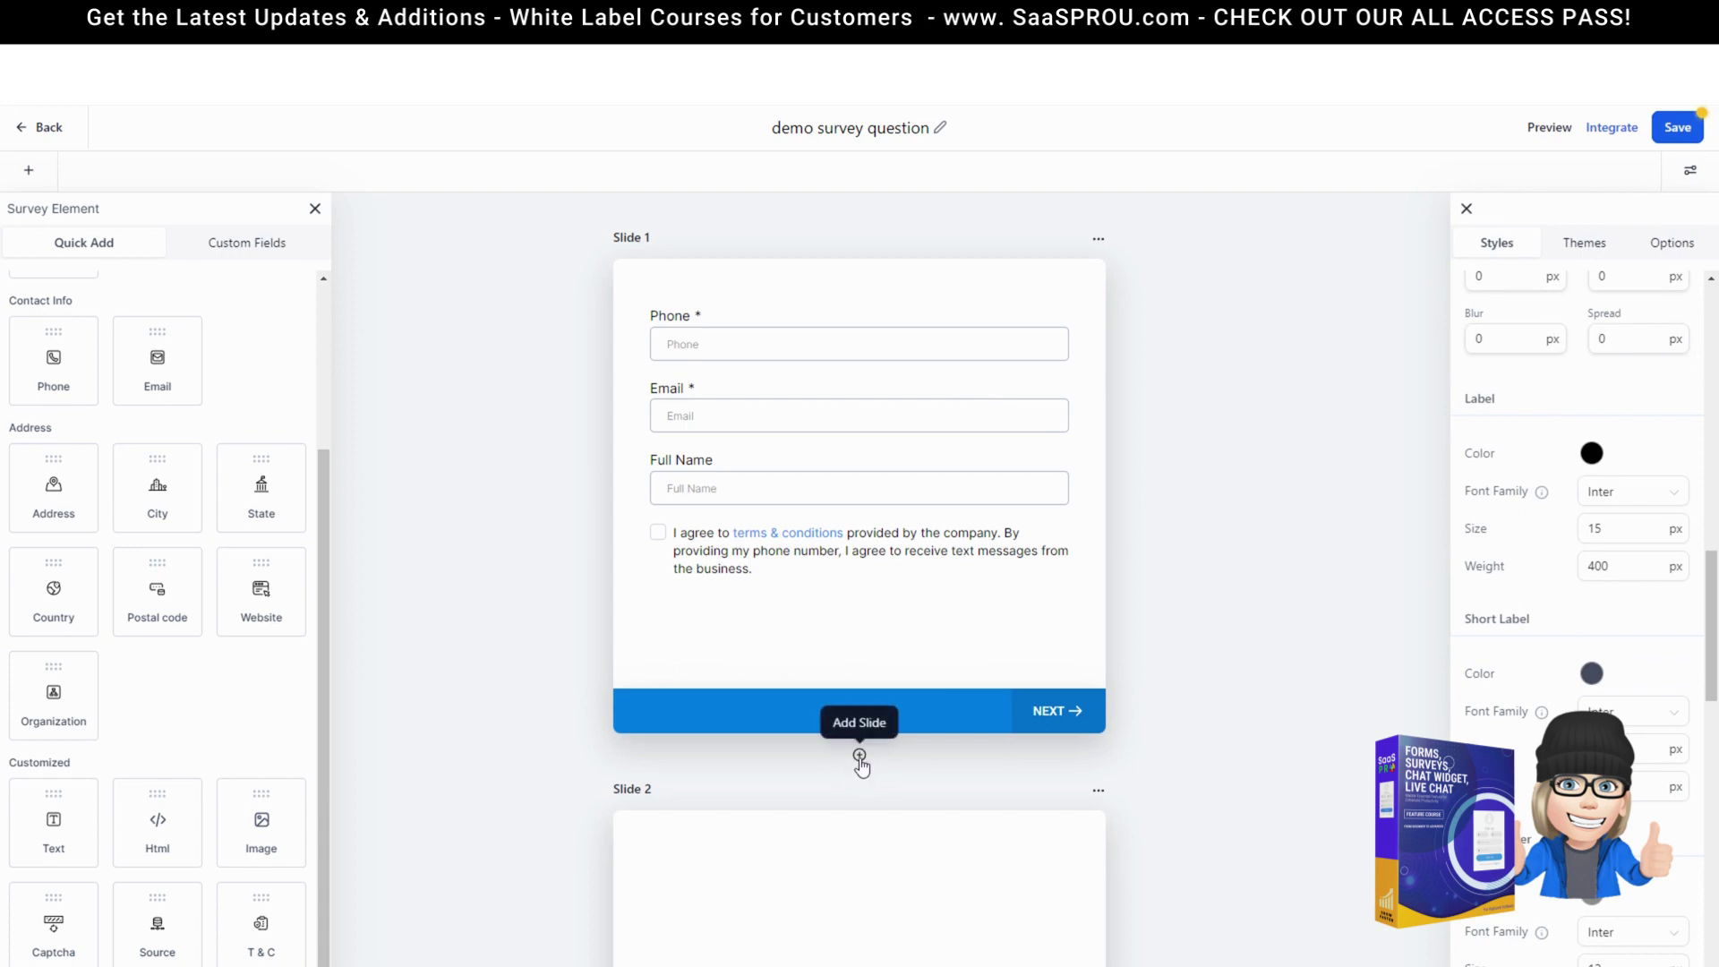
- Check Slide 2's settings and move the Full Name field to the top of Slide 1
left_click(1098, 789)
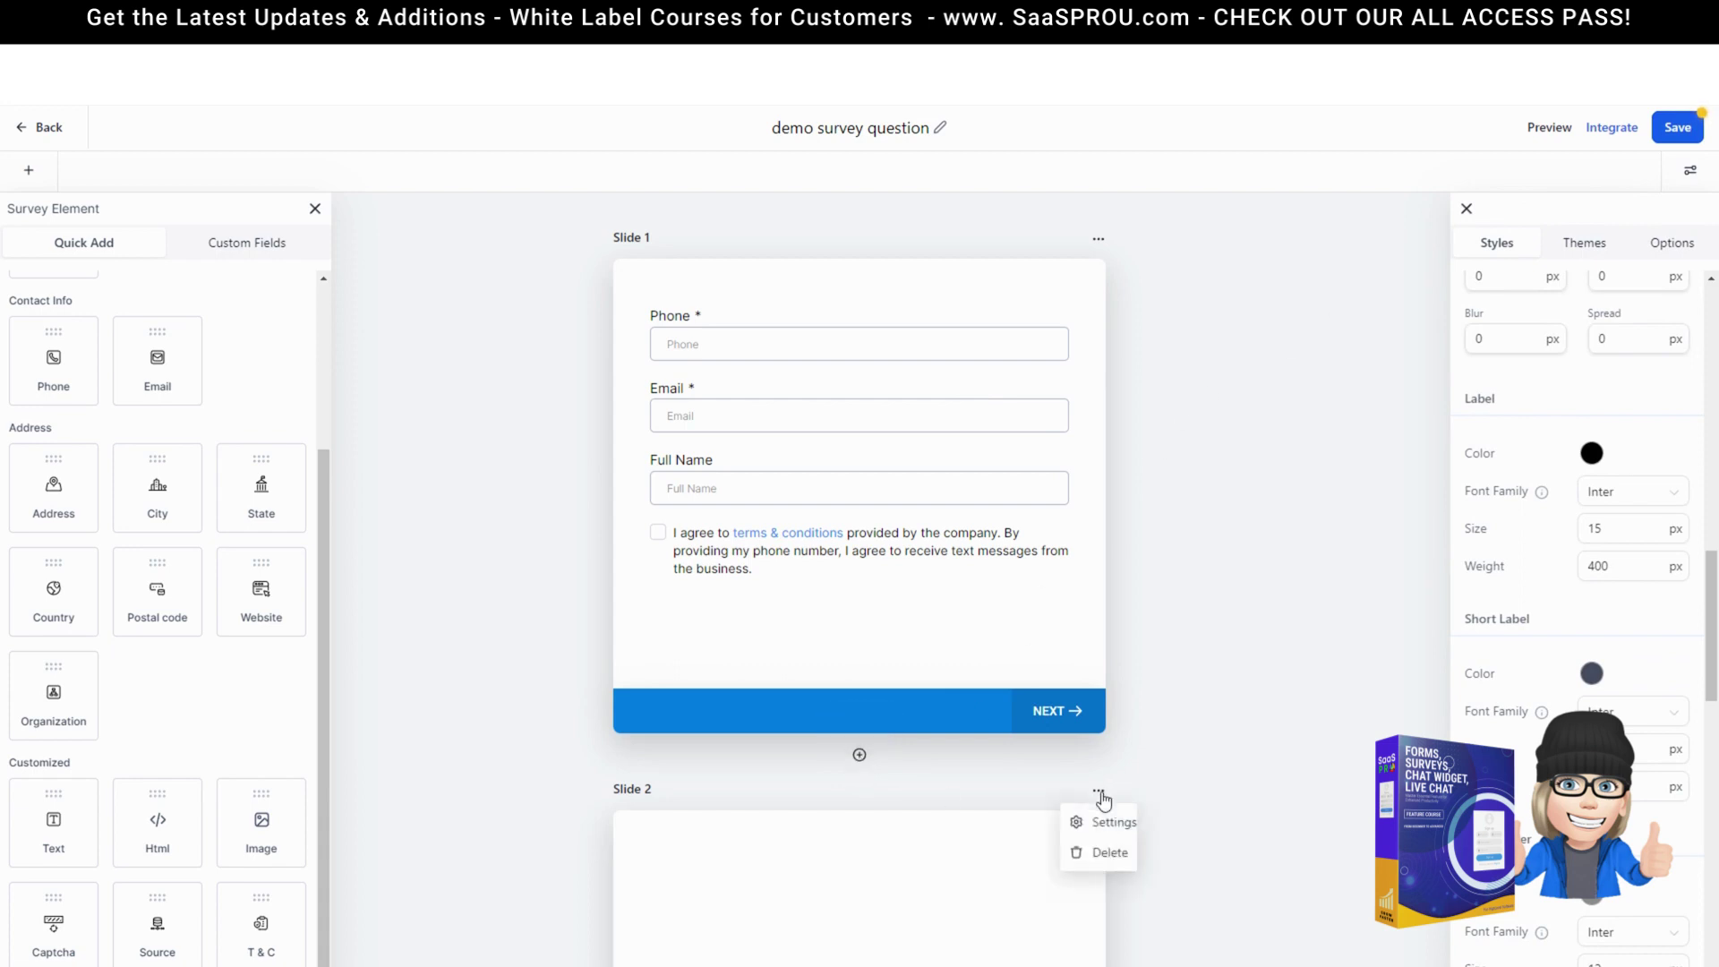
left_click(1101, 824)
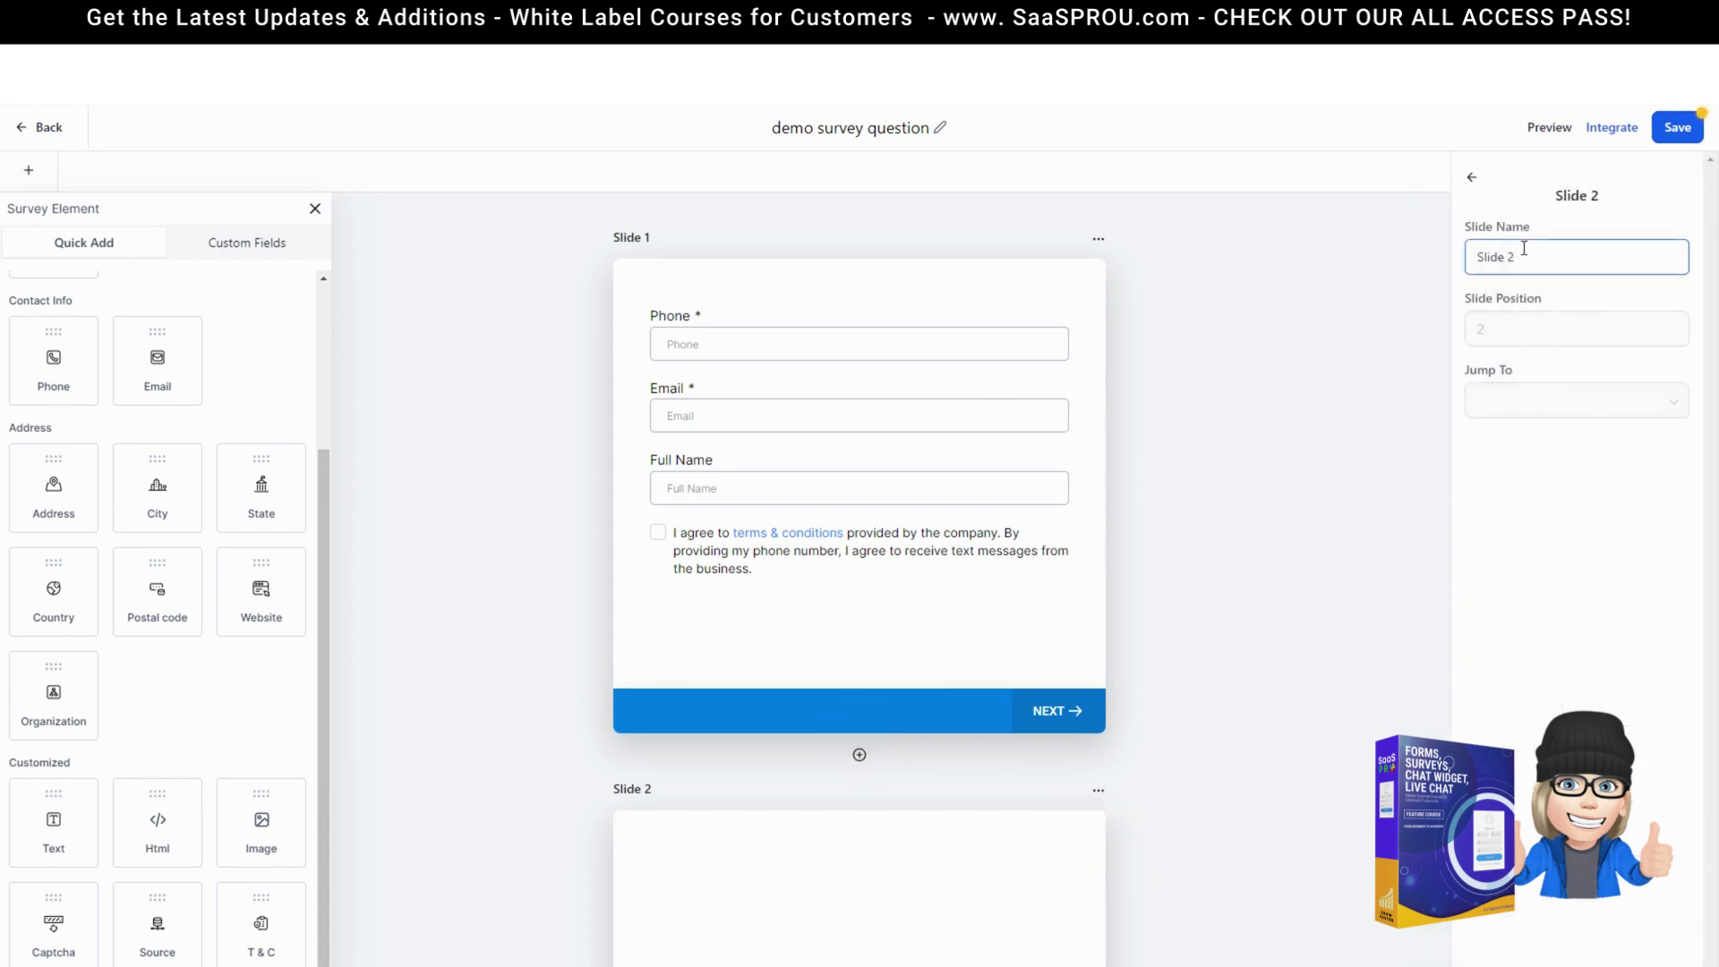
scroll(833, 495, "down", 3)
scroll(833, 495, "down", 1)
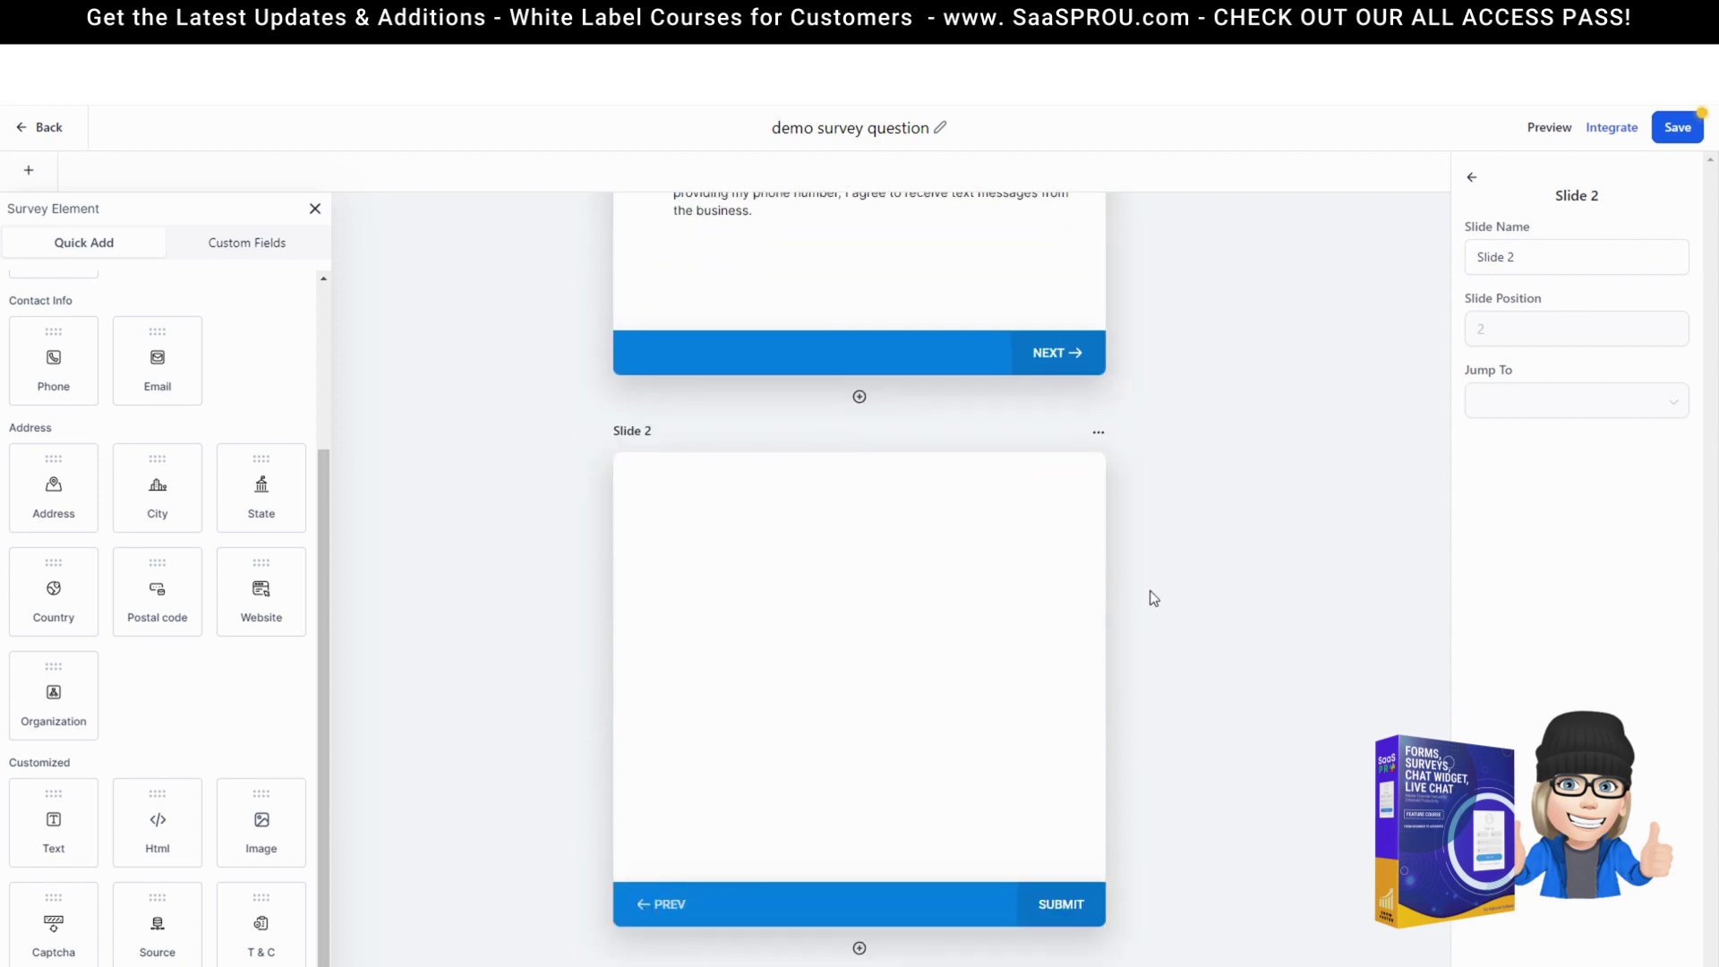
scroll(1154, 598, "up", 5)
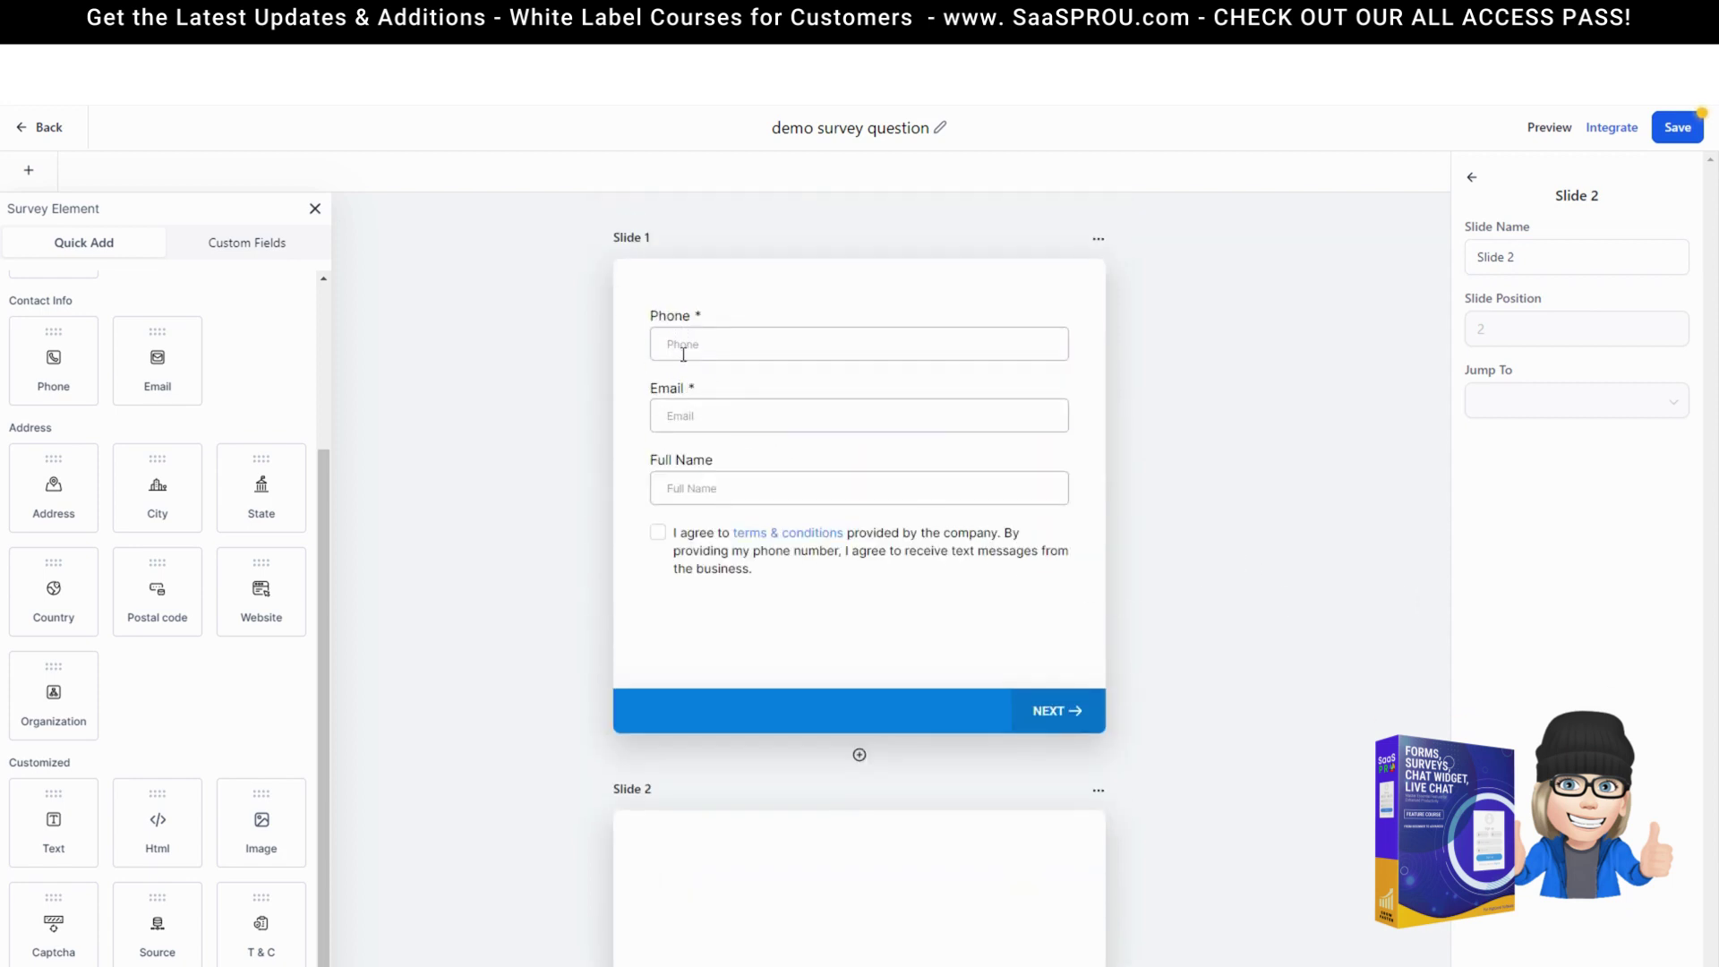
left_click_drag(709, 472, 706, 418)
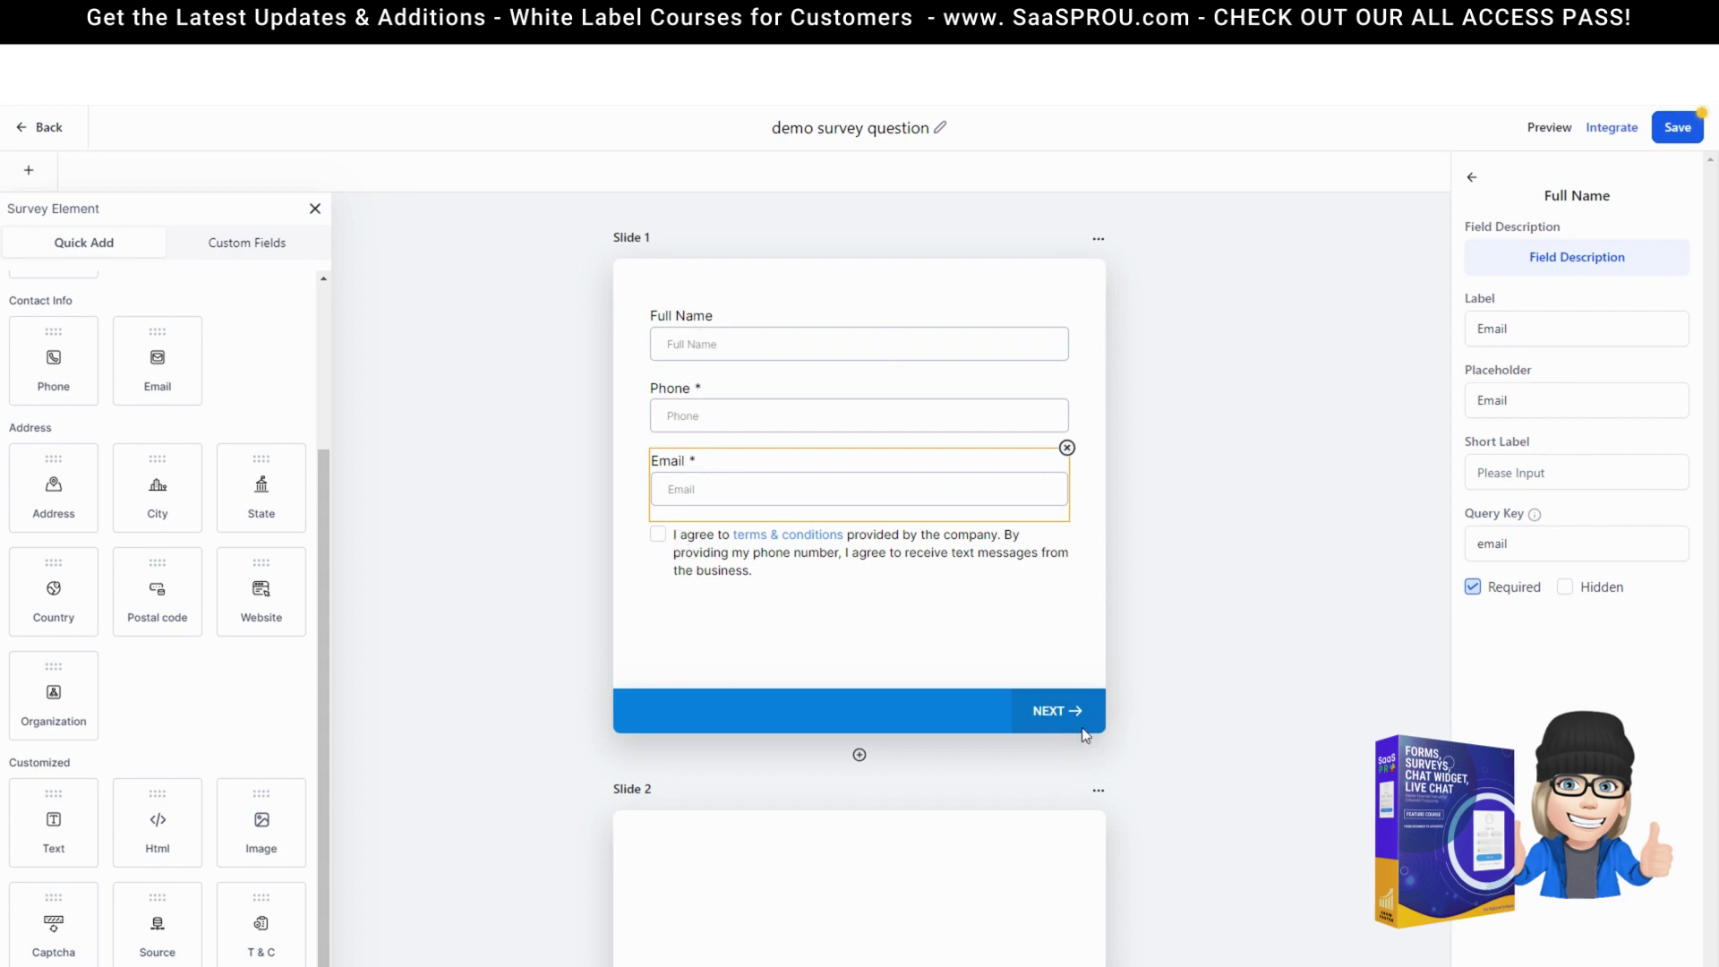
- Deselect the field and show the Custom Fields list
scroll(1056, 714, "down", 5)
left_click(866, 643)
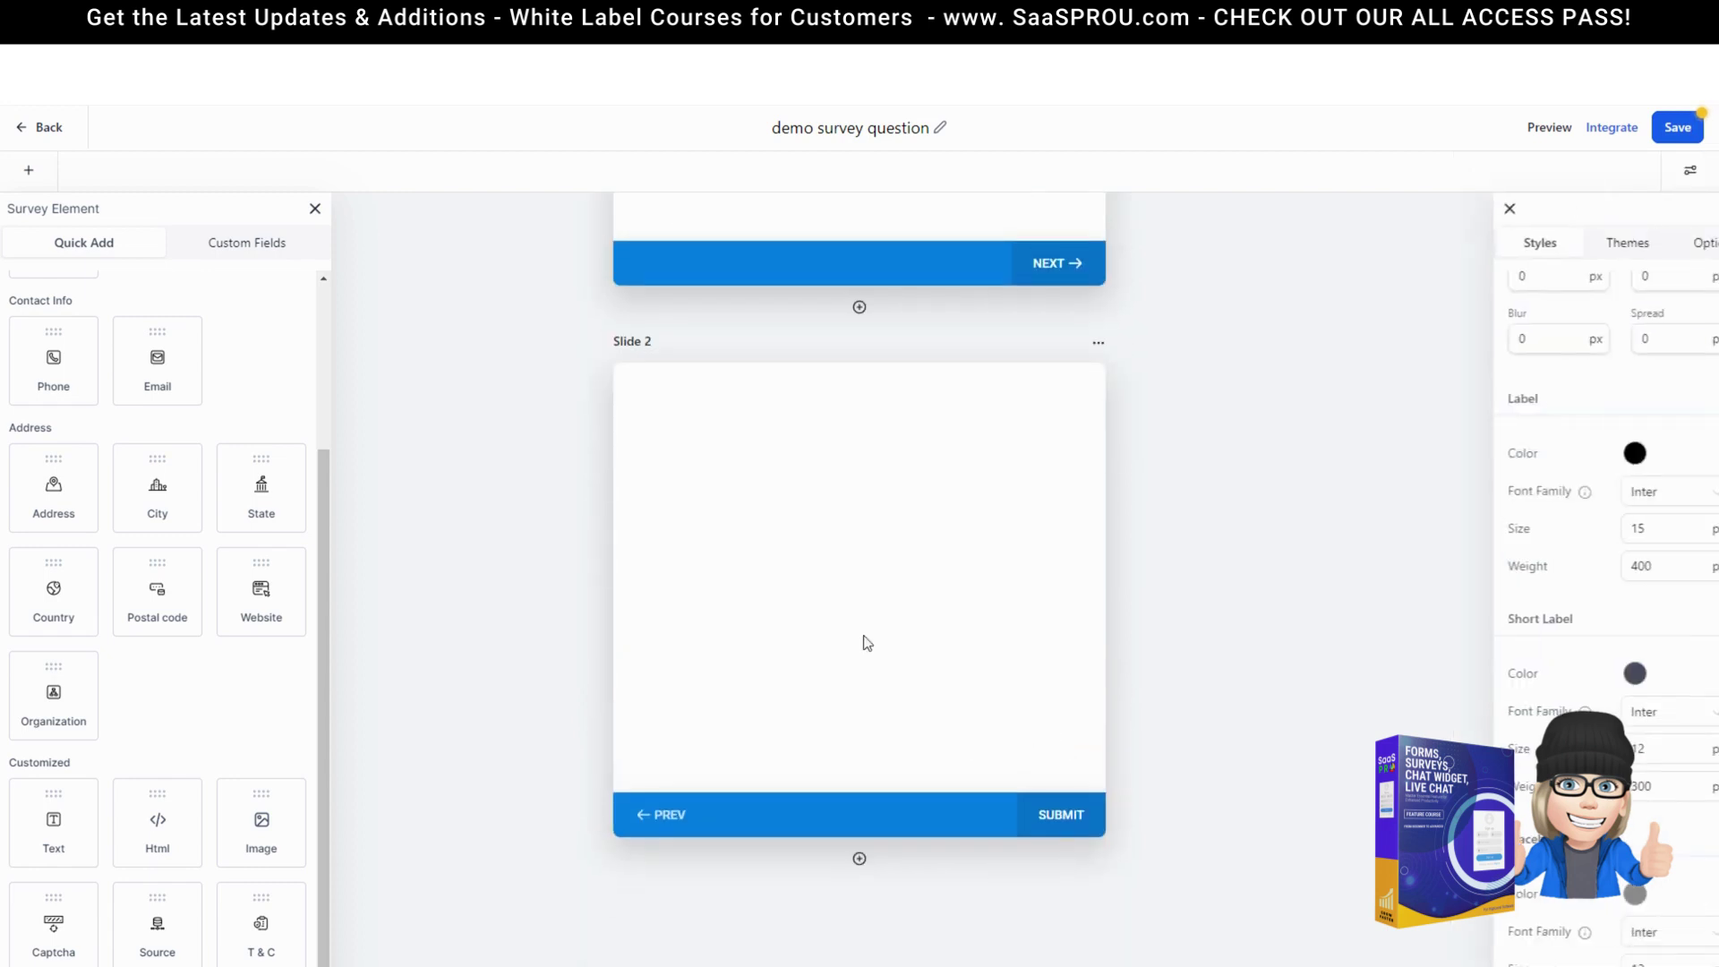
left_click(235, 246)
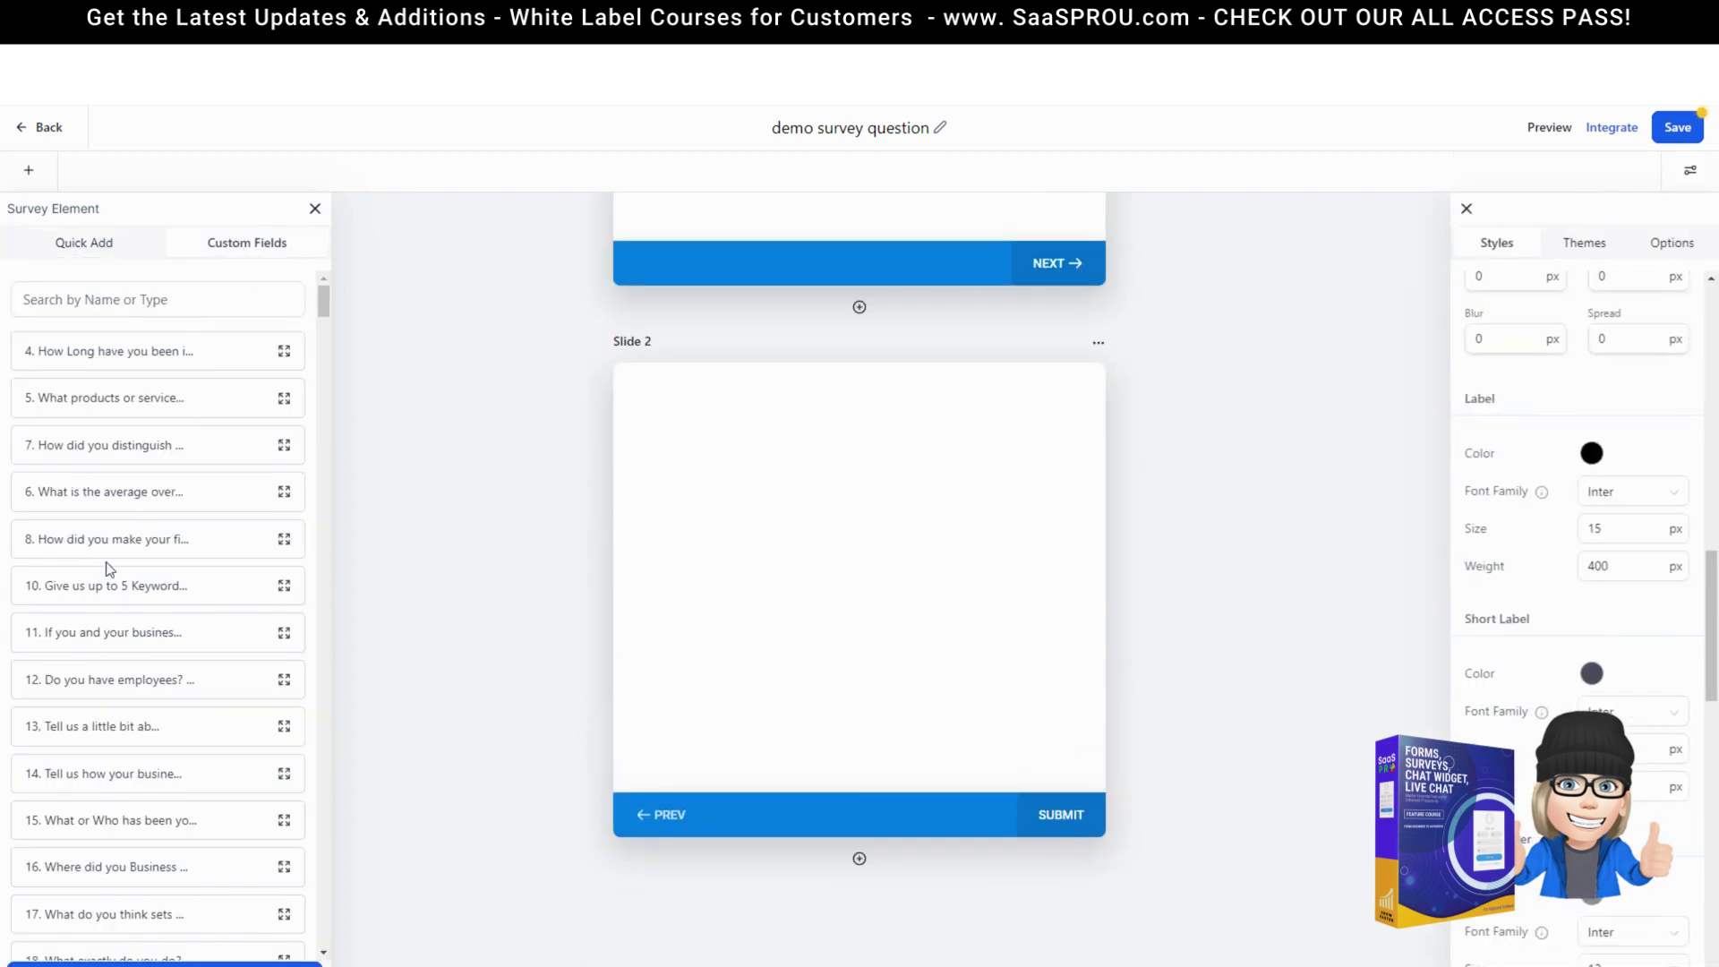
- Start a new single-choice dropdown custom field named 'Hair Cut or Color'
scroll(100, 537, "down", 5)
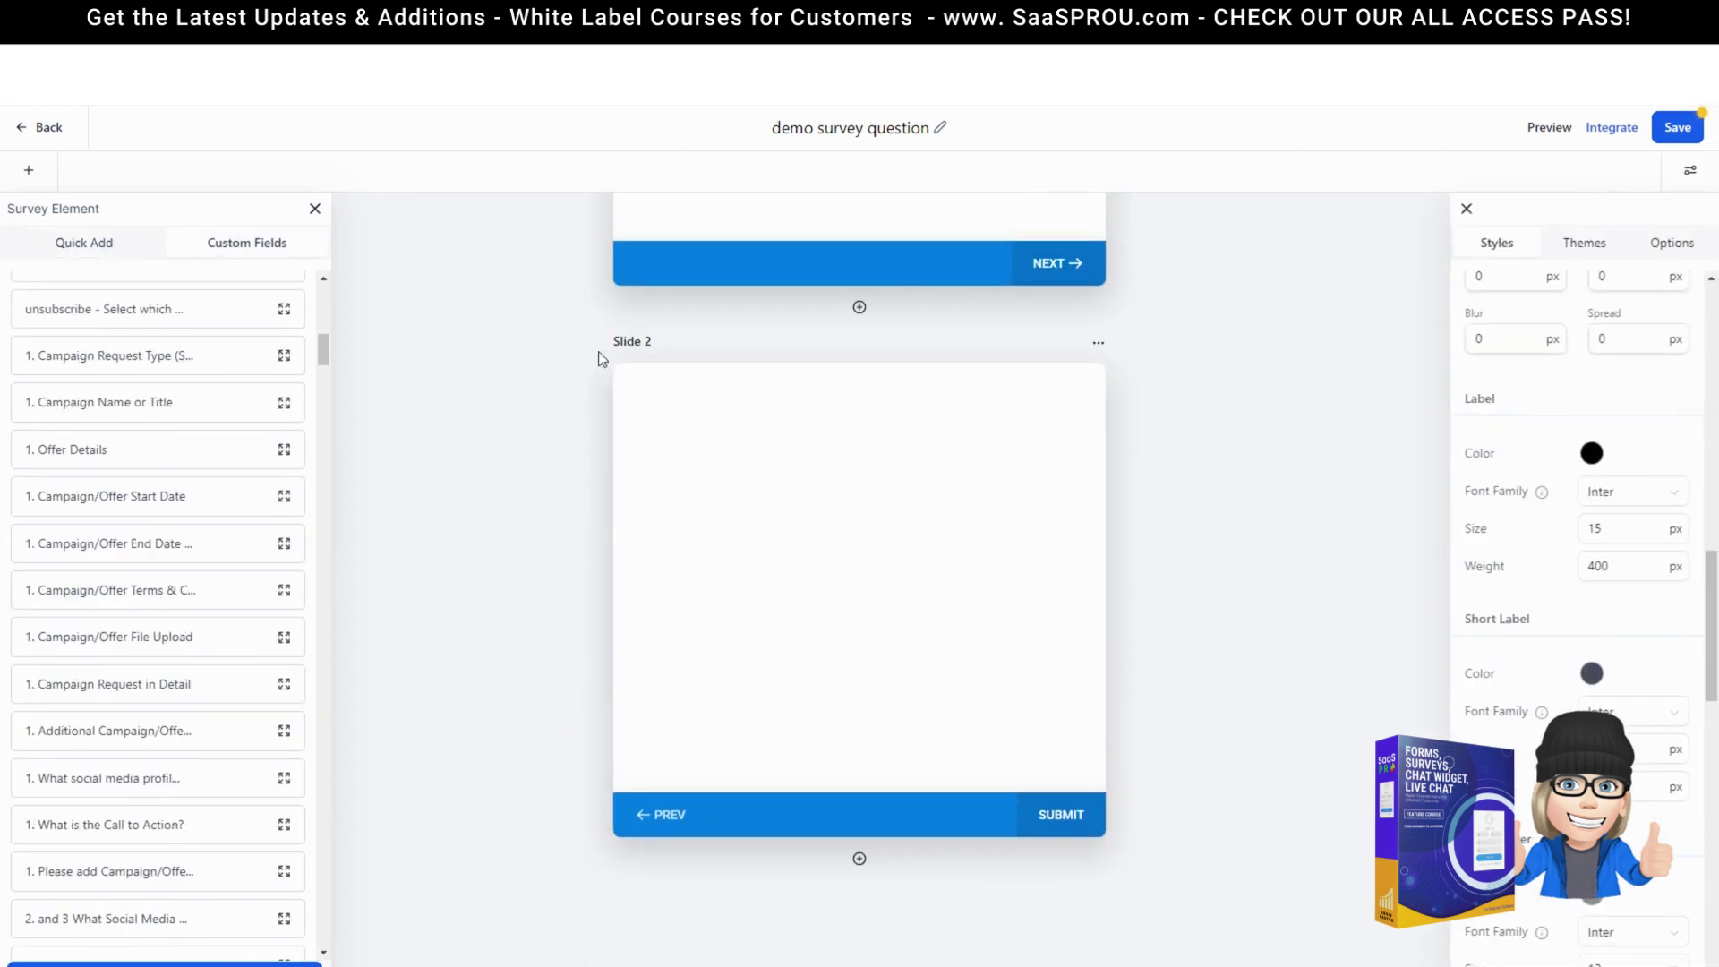
left_click(161, 963)
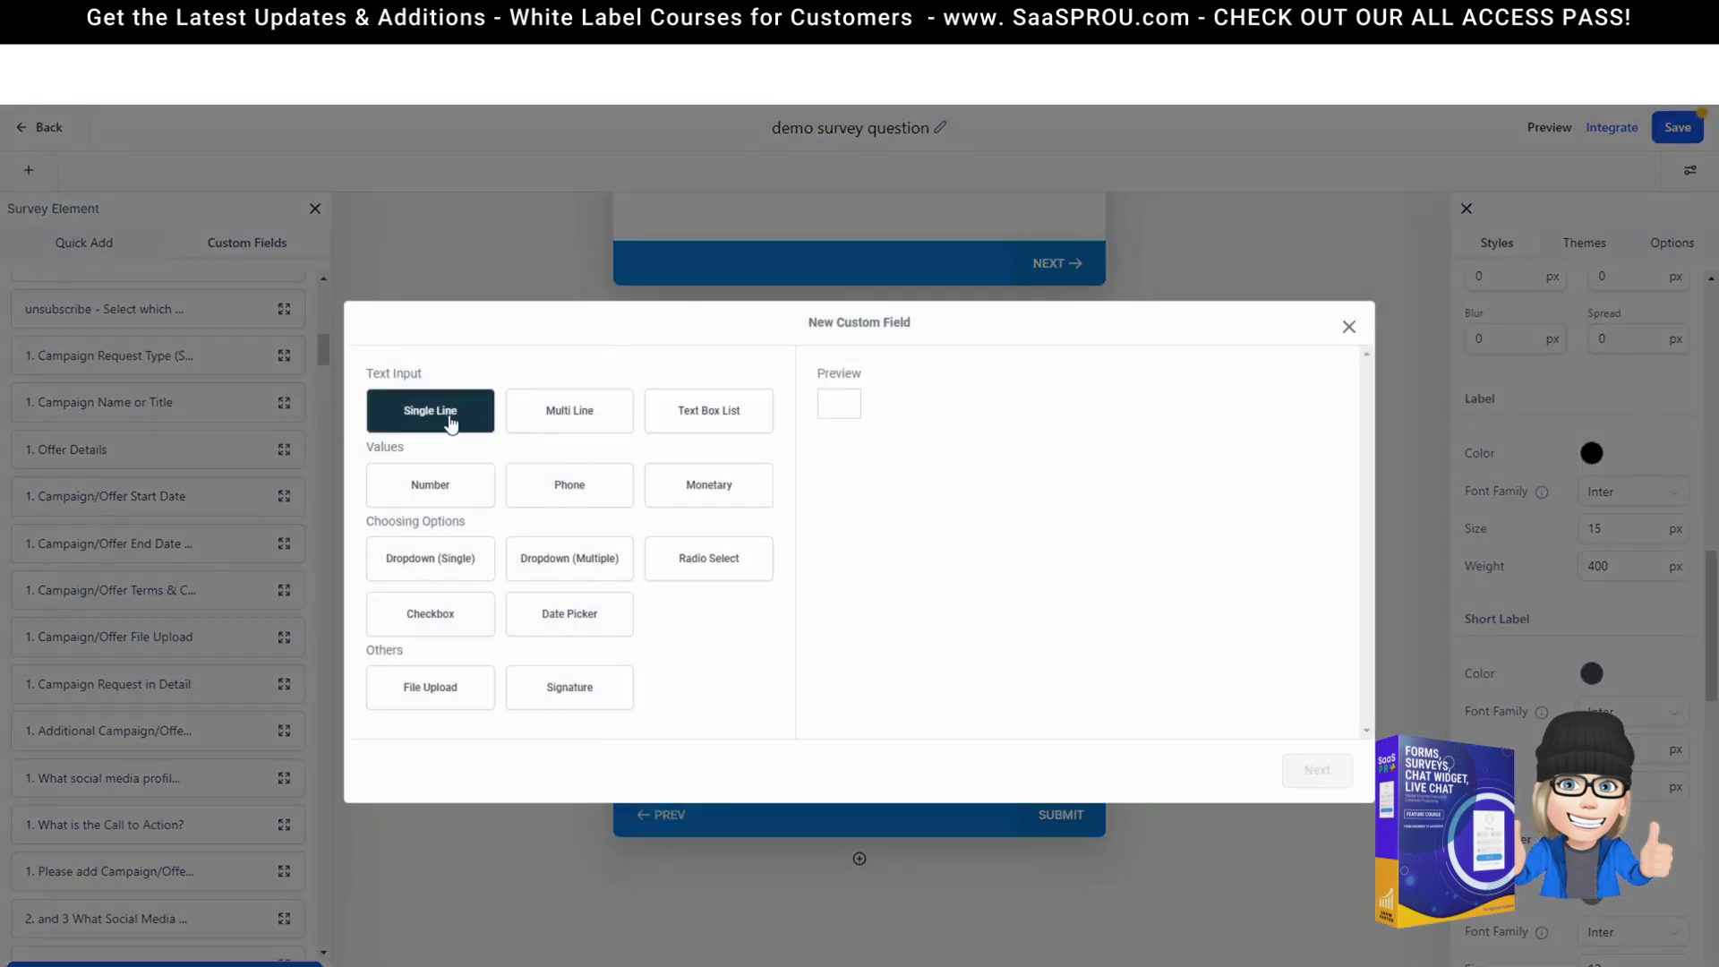
left_click(432, 566)
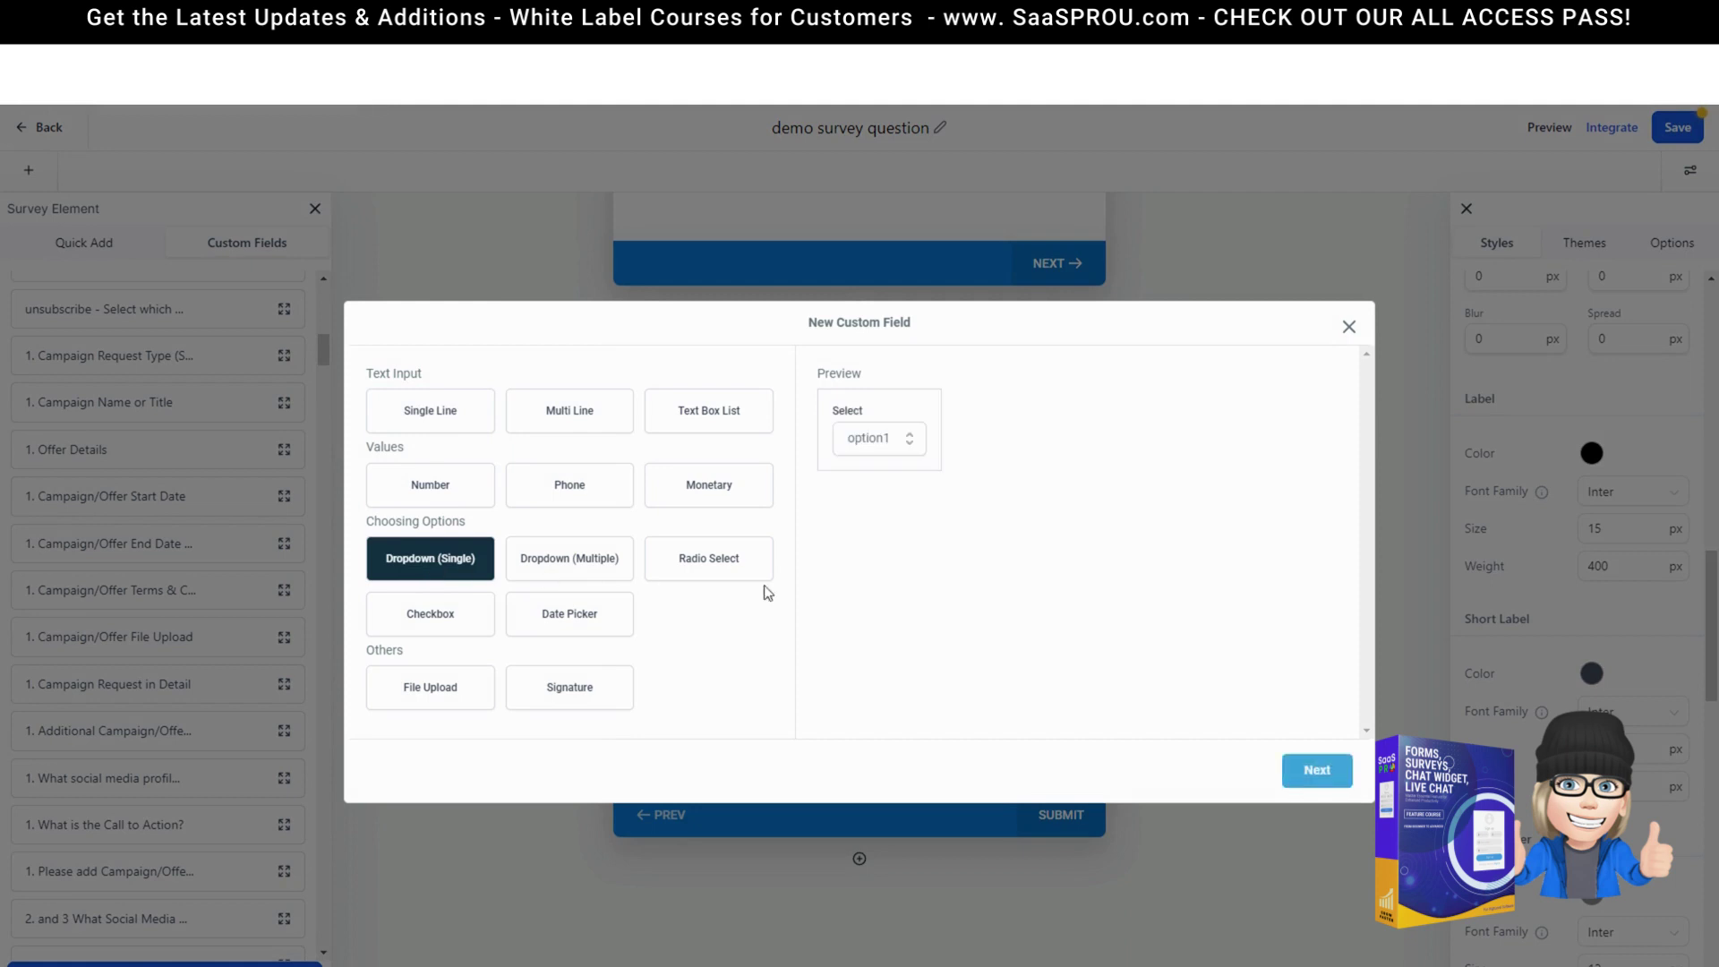
left_click(1317, 770)
left_click(433, 469)
type("Hair Cu")
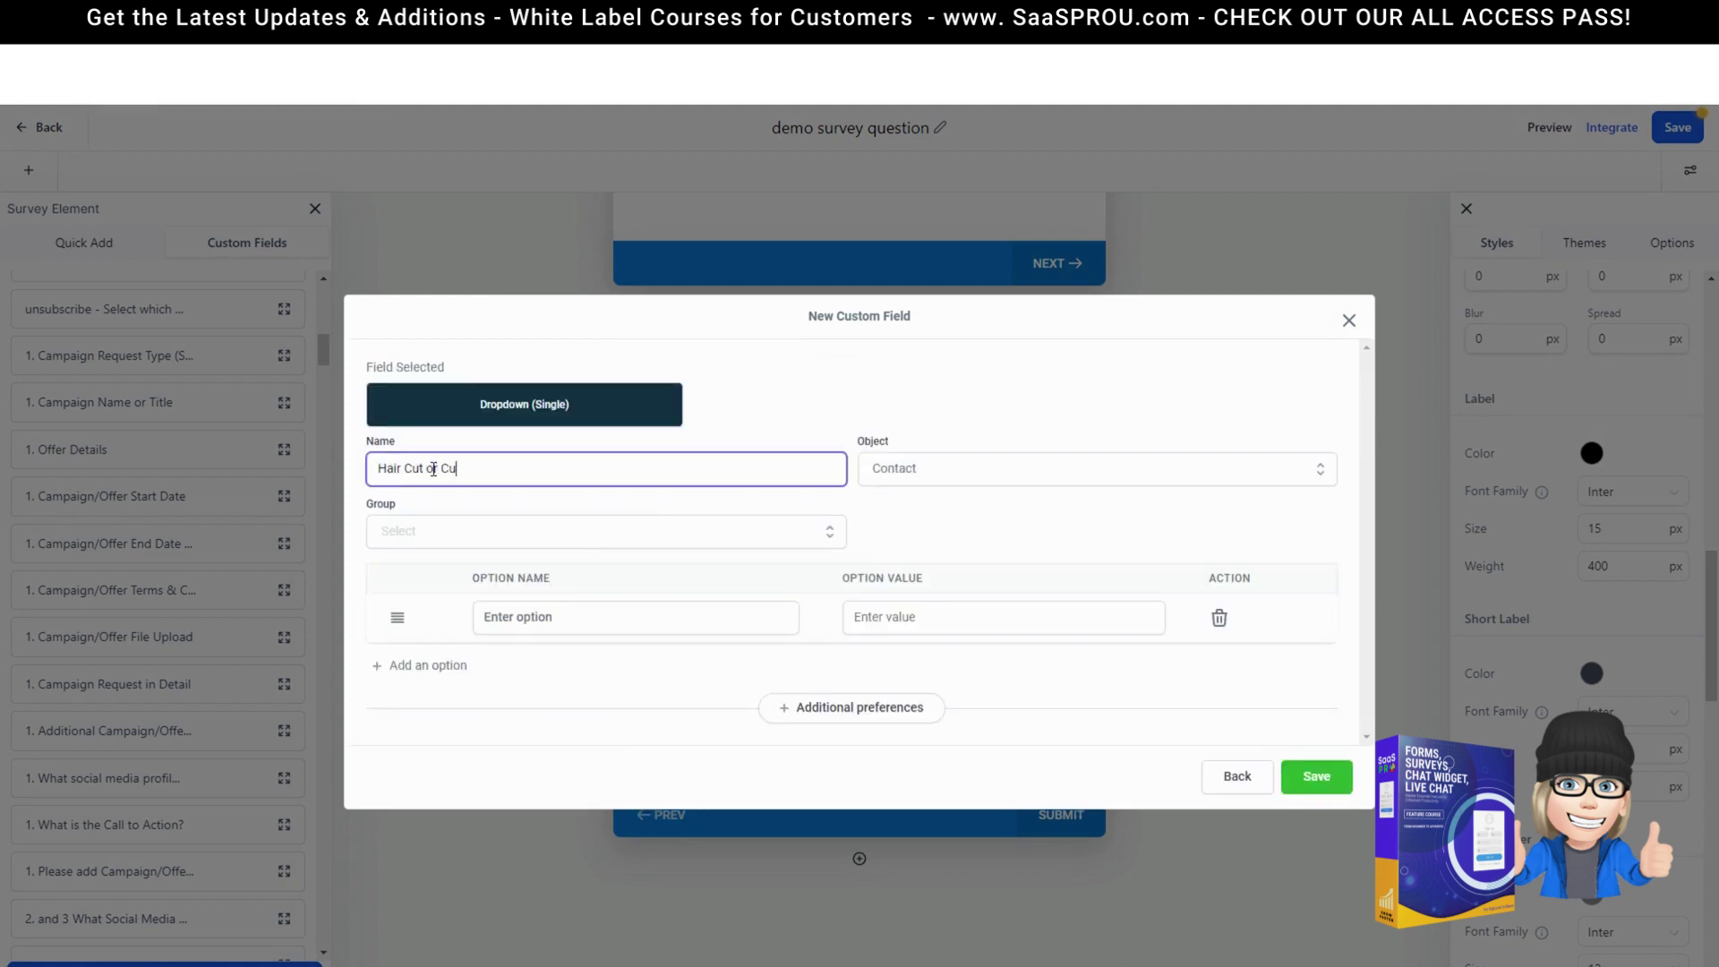
type("t or Color")
- Give the field options Haircut and Color, assign it to the Contact group, and save
left_click(597, 616)
type("Hair")
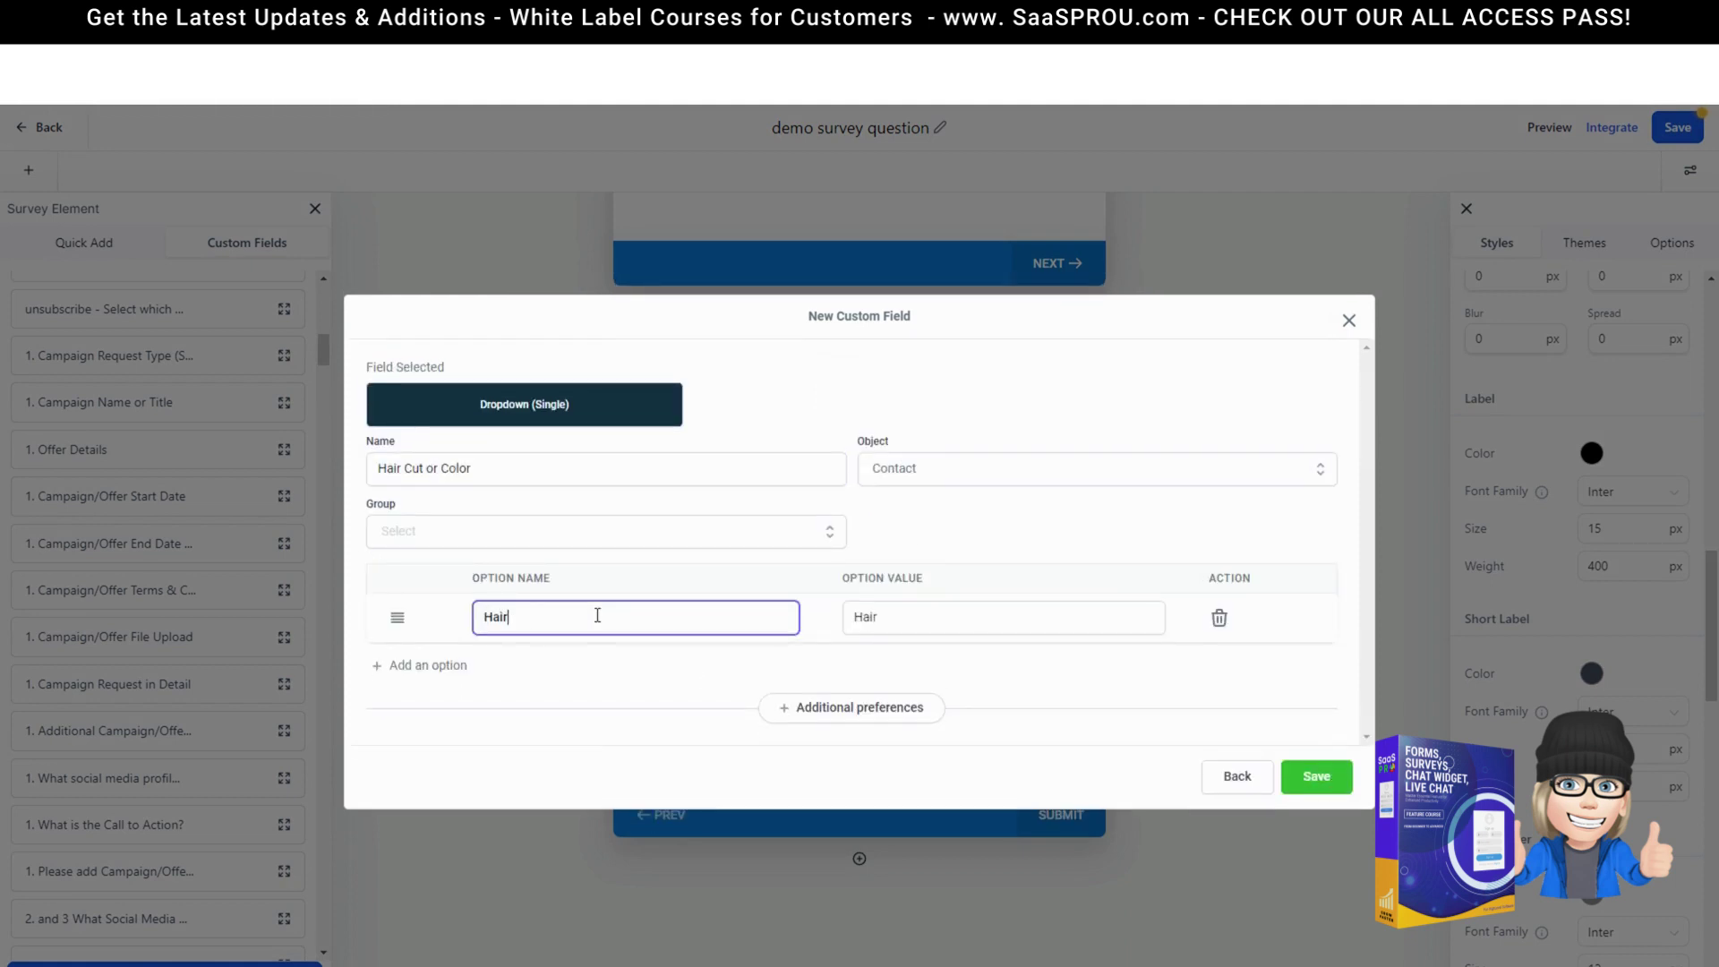
type(" Cu")
key("BackSpace")
key("BackSpace")
type("cut")
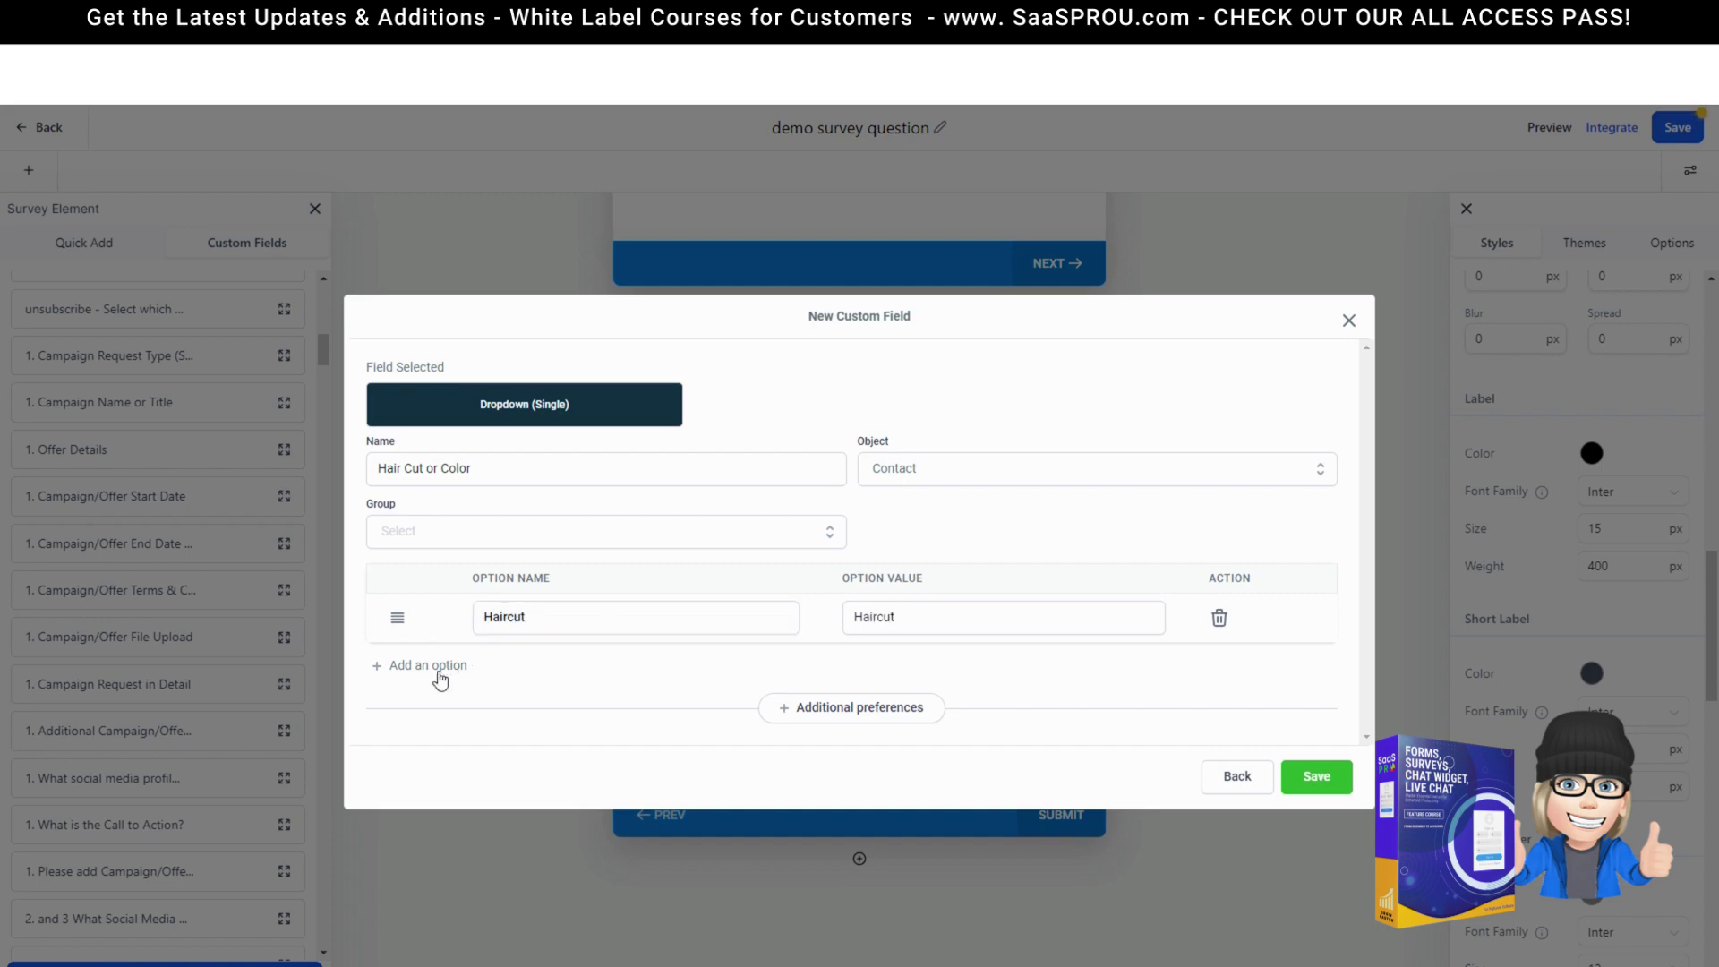
left_click(433, 667)
left_click(526, 640)
type("col")
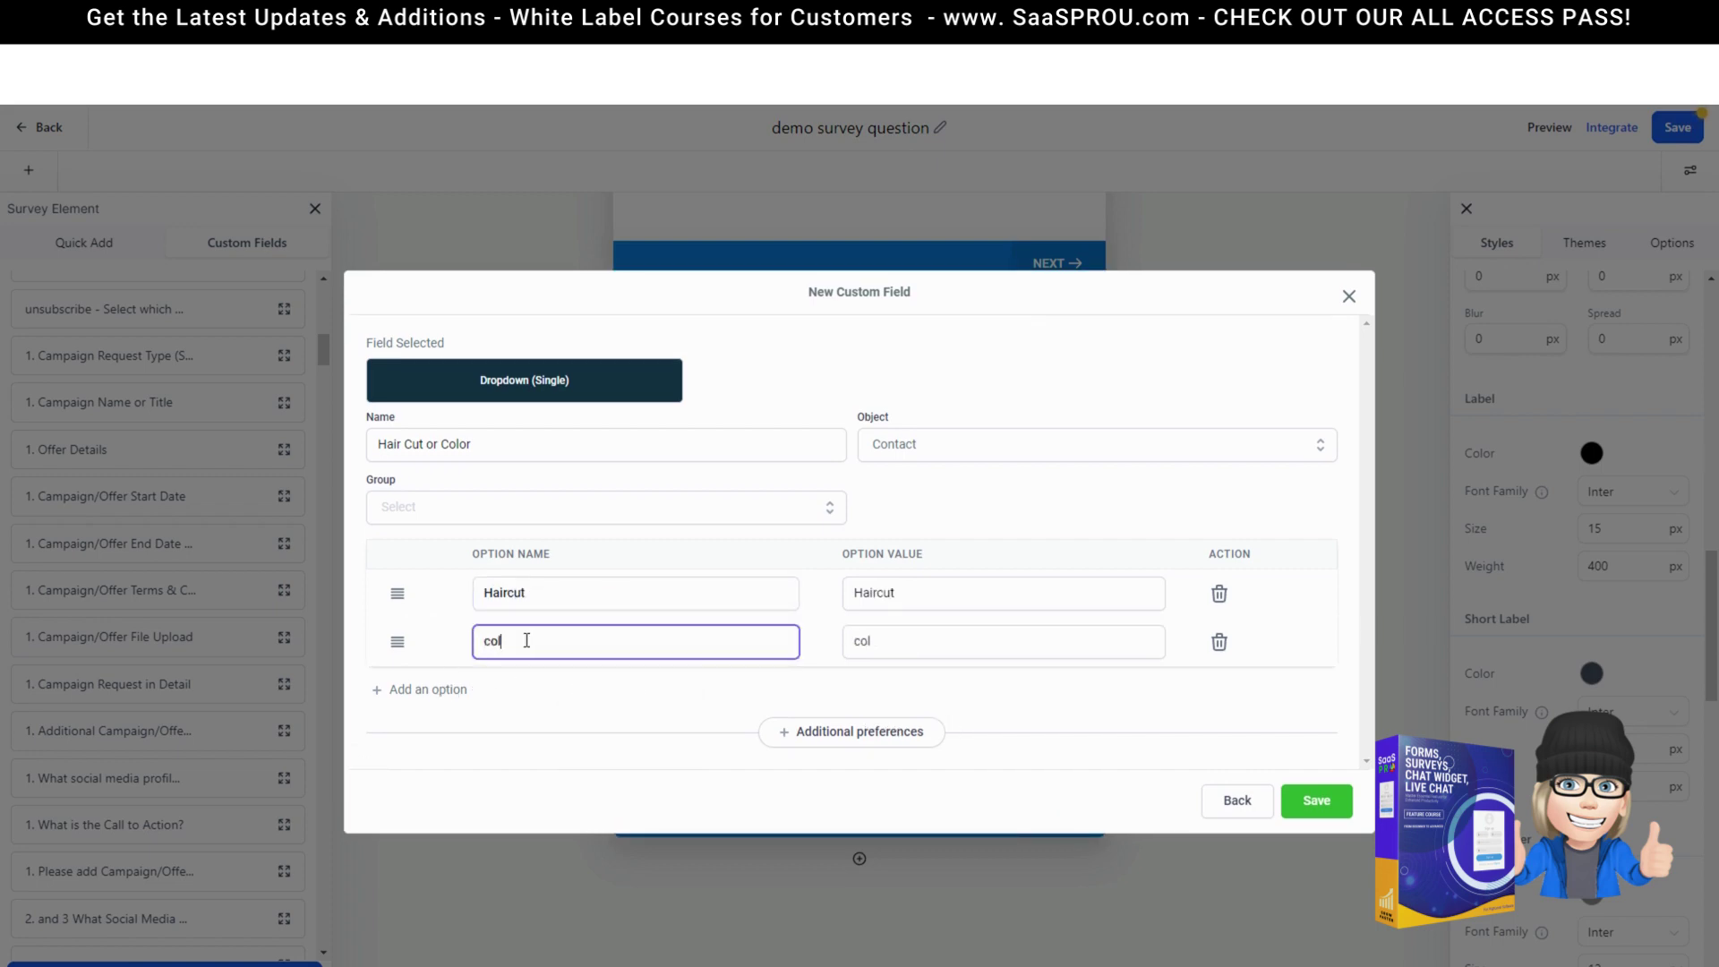
type("or")
double_click(526, 640)
type("Color")
left_click(1316, 800)
left_click(605, 506)
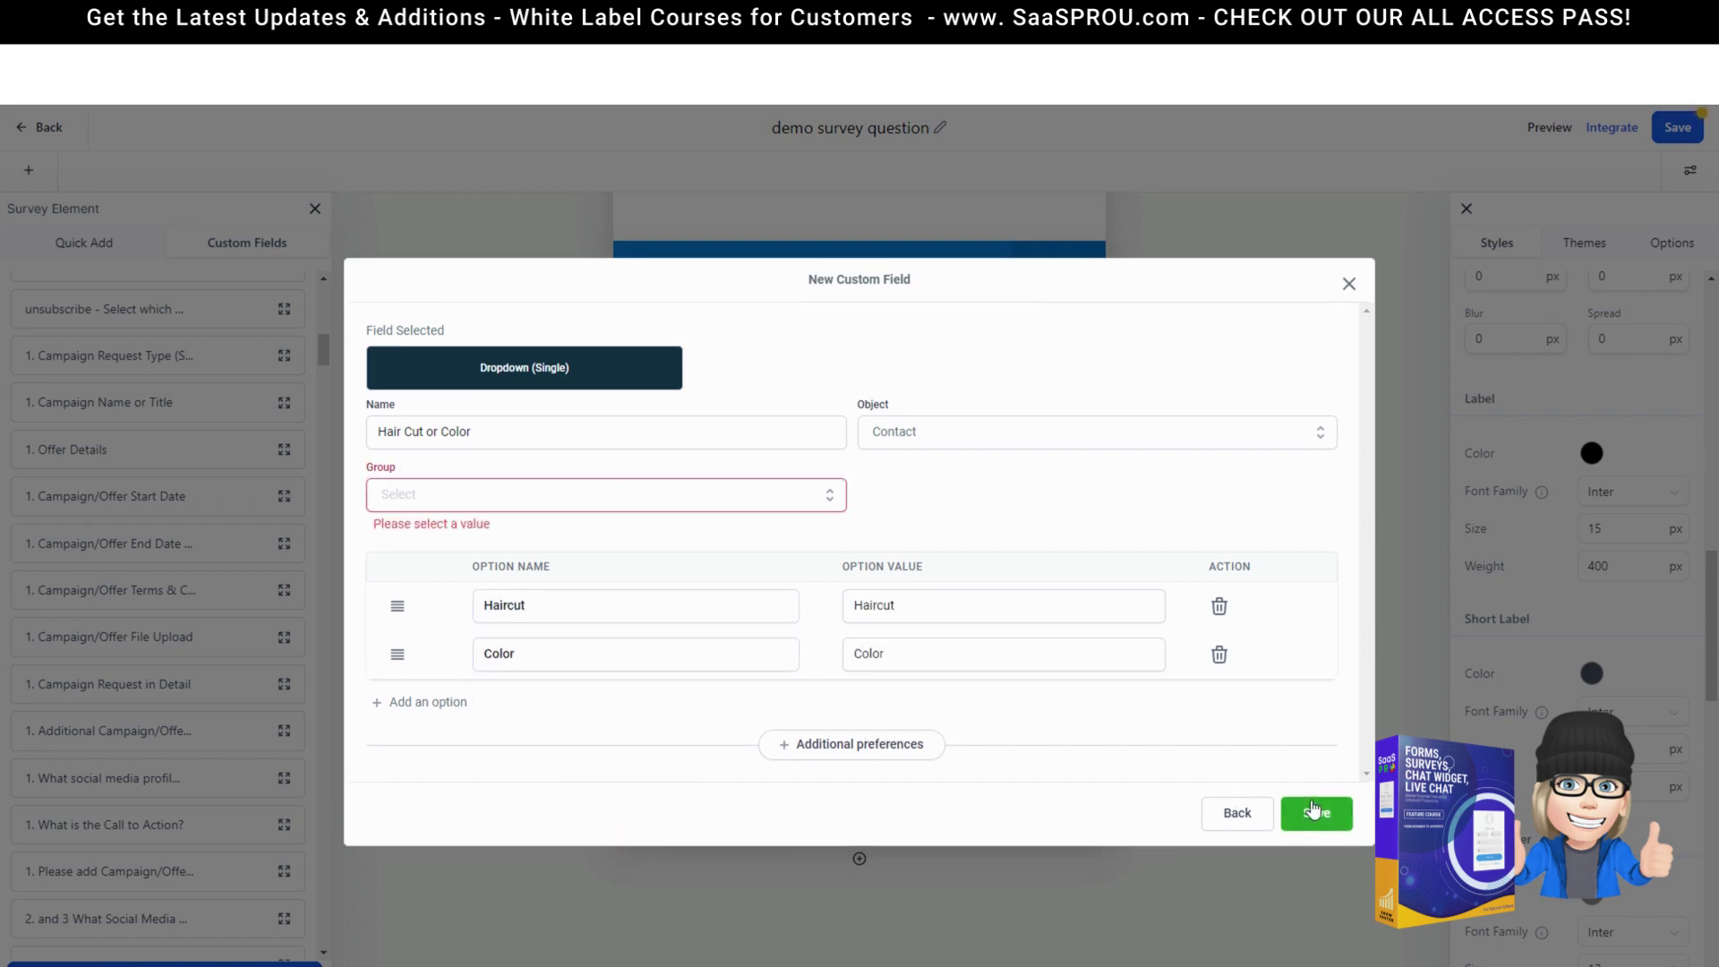
left_click(414, 458)
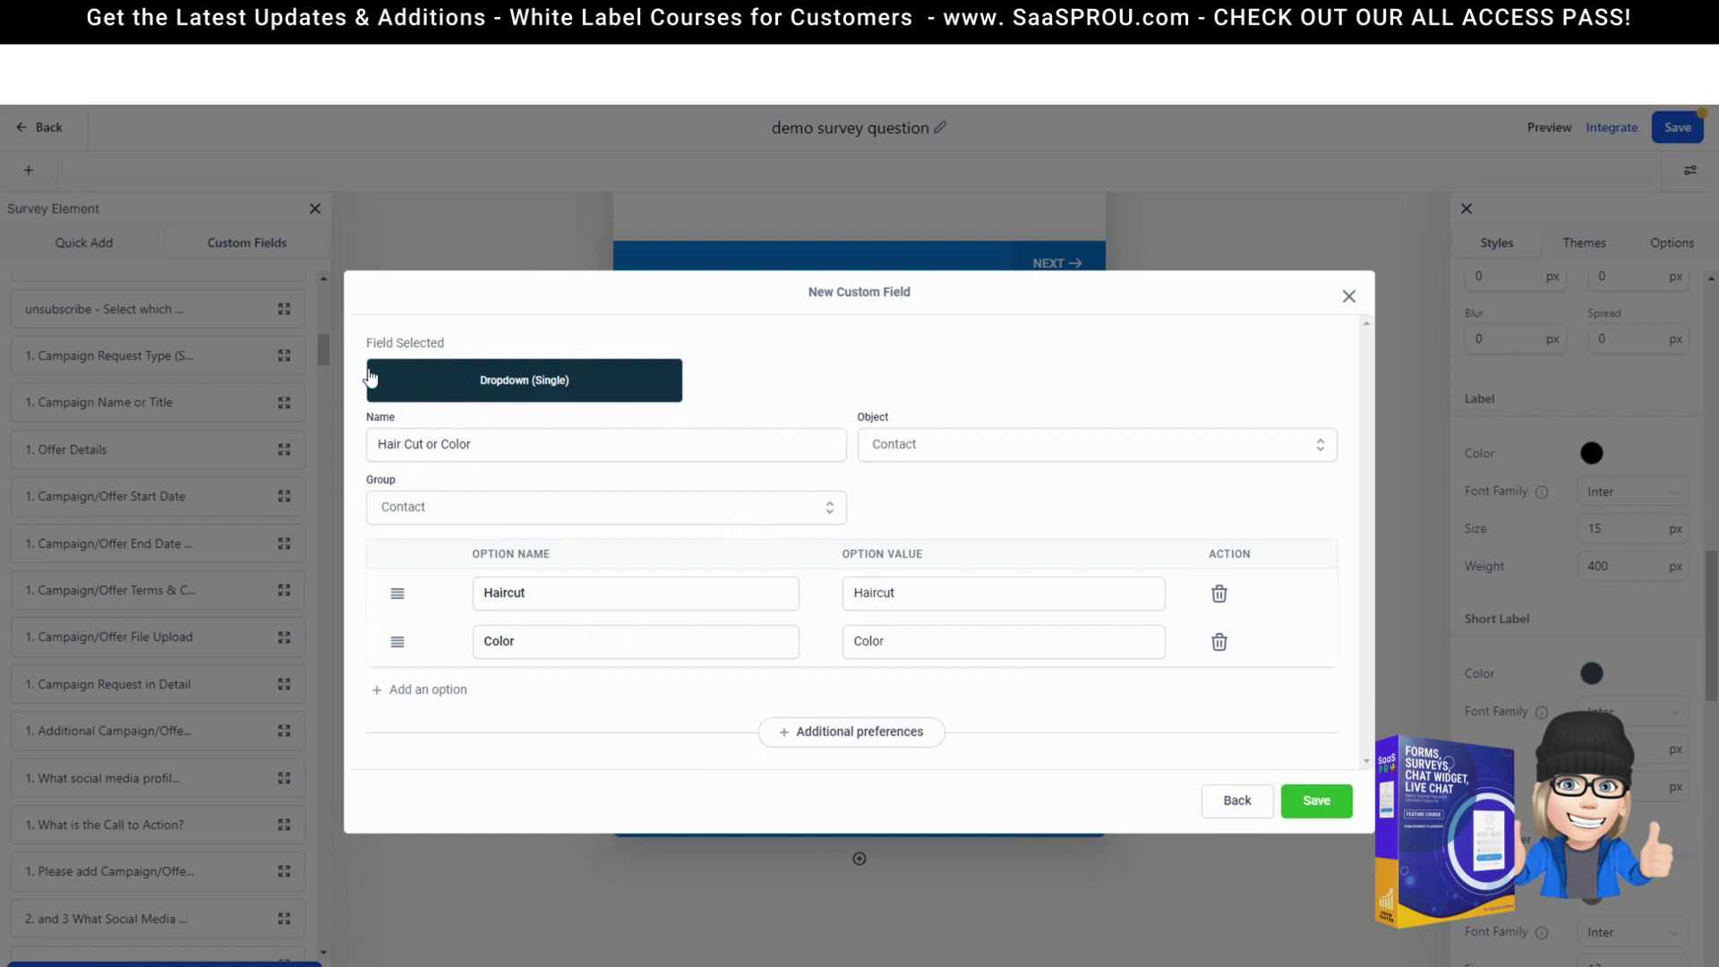
left_click(1316, 801)
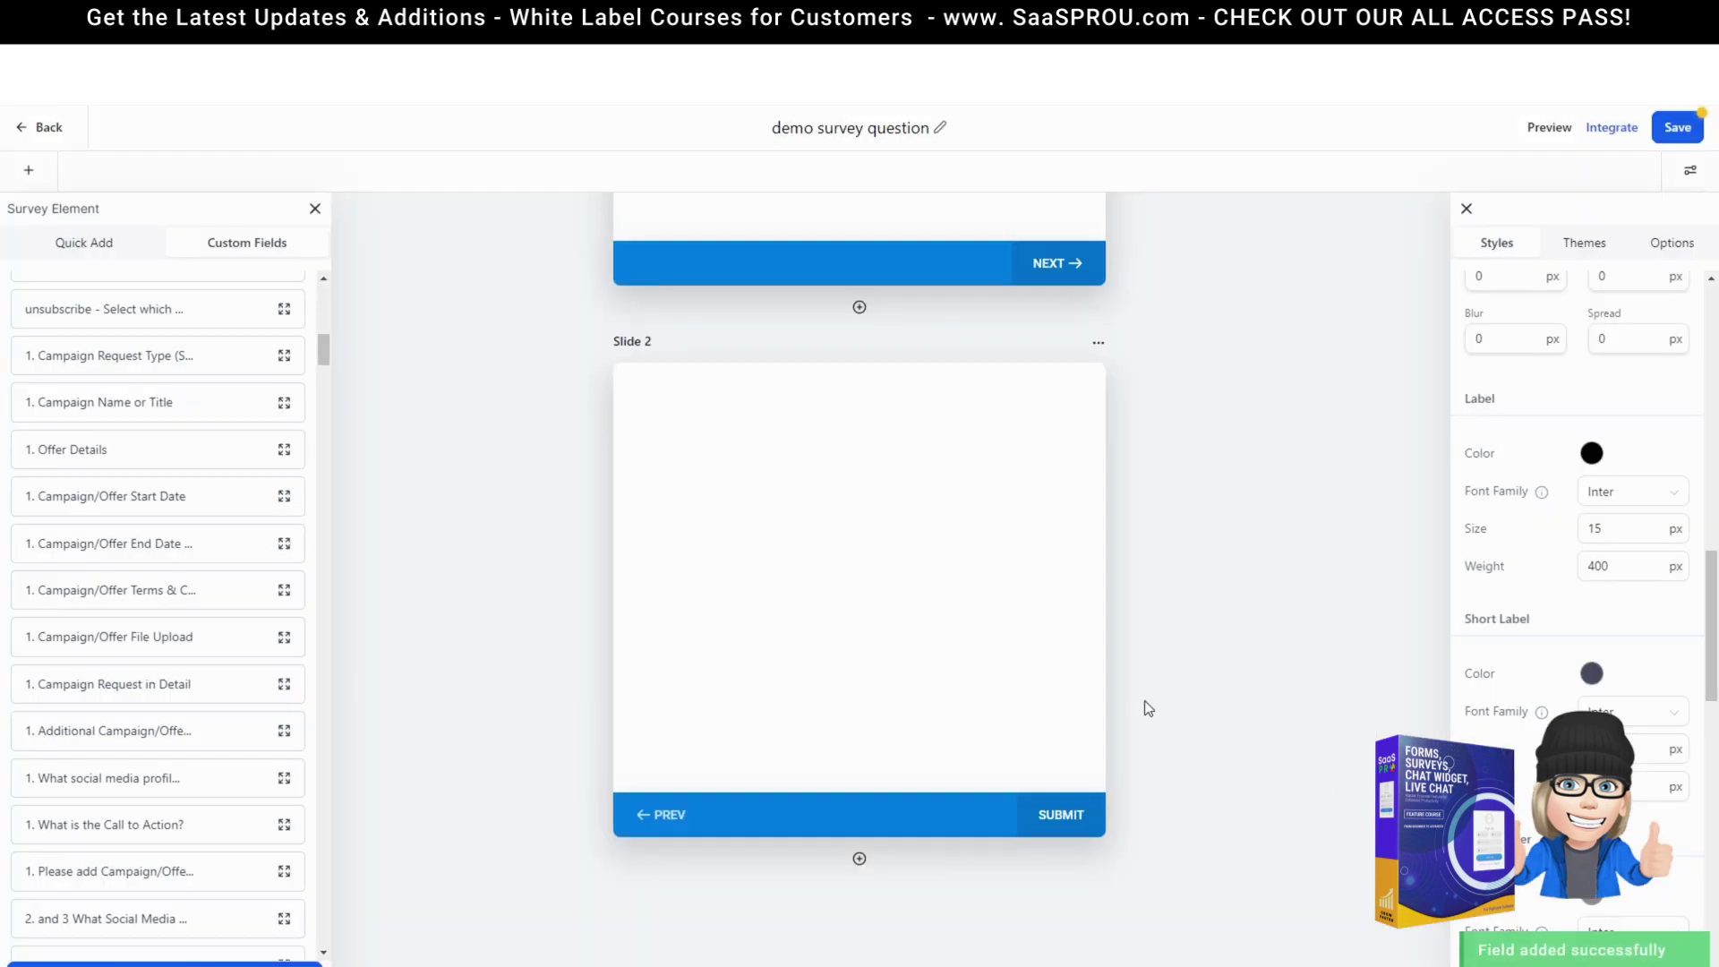
- Search 'hai', place the Hair Cut or Color dropdown on Slide 2, and add Slide 3
left_click(92, 302)
type("hai")
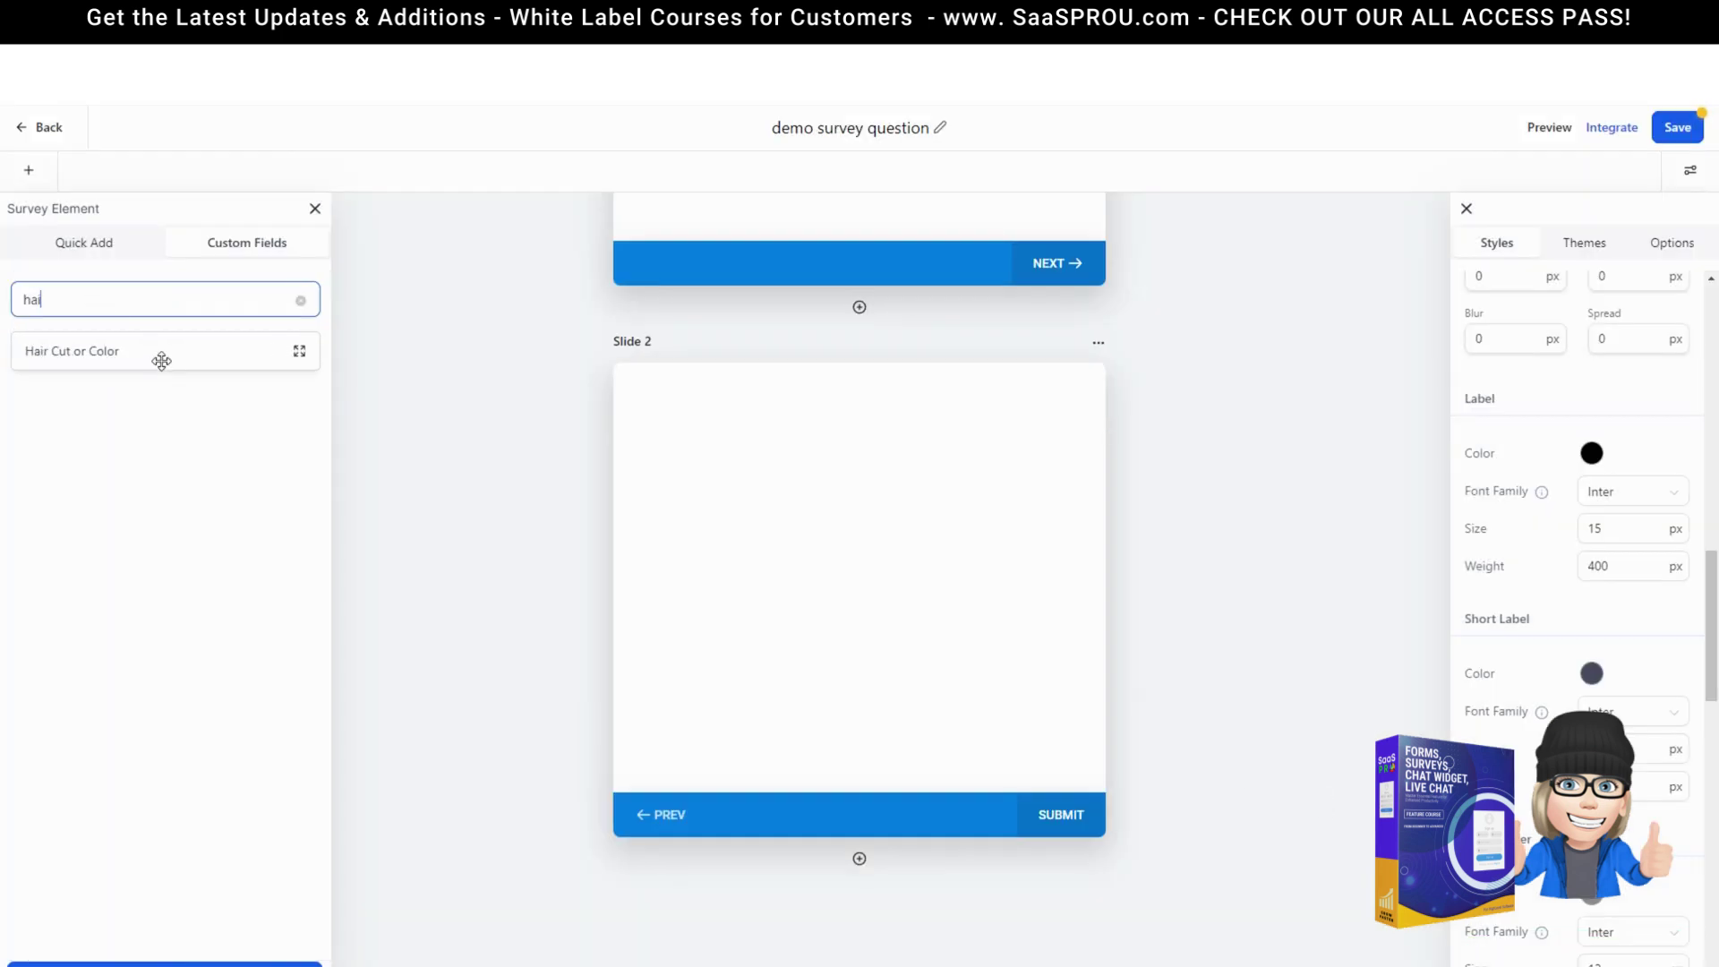
left_click_drag(161, 357, 917, 566)
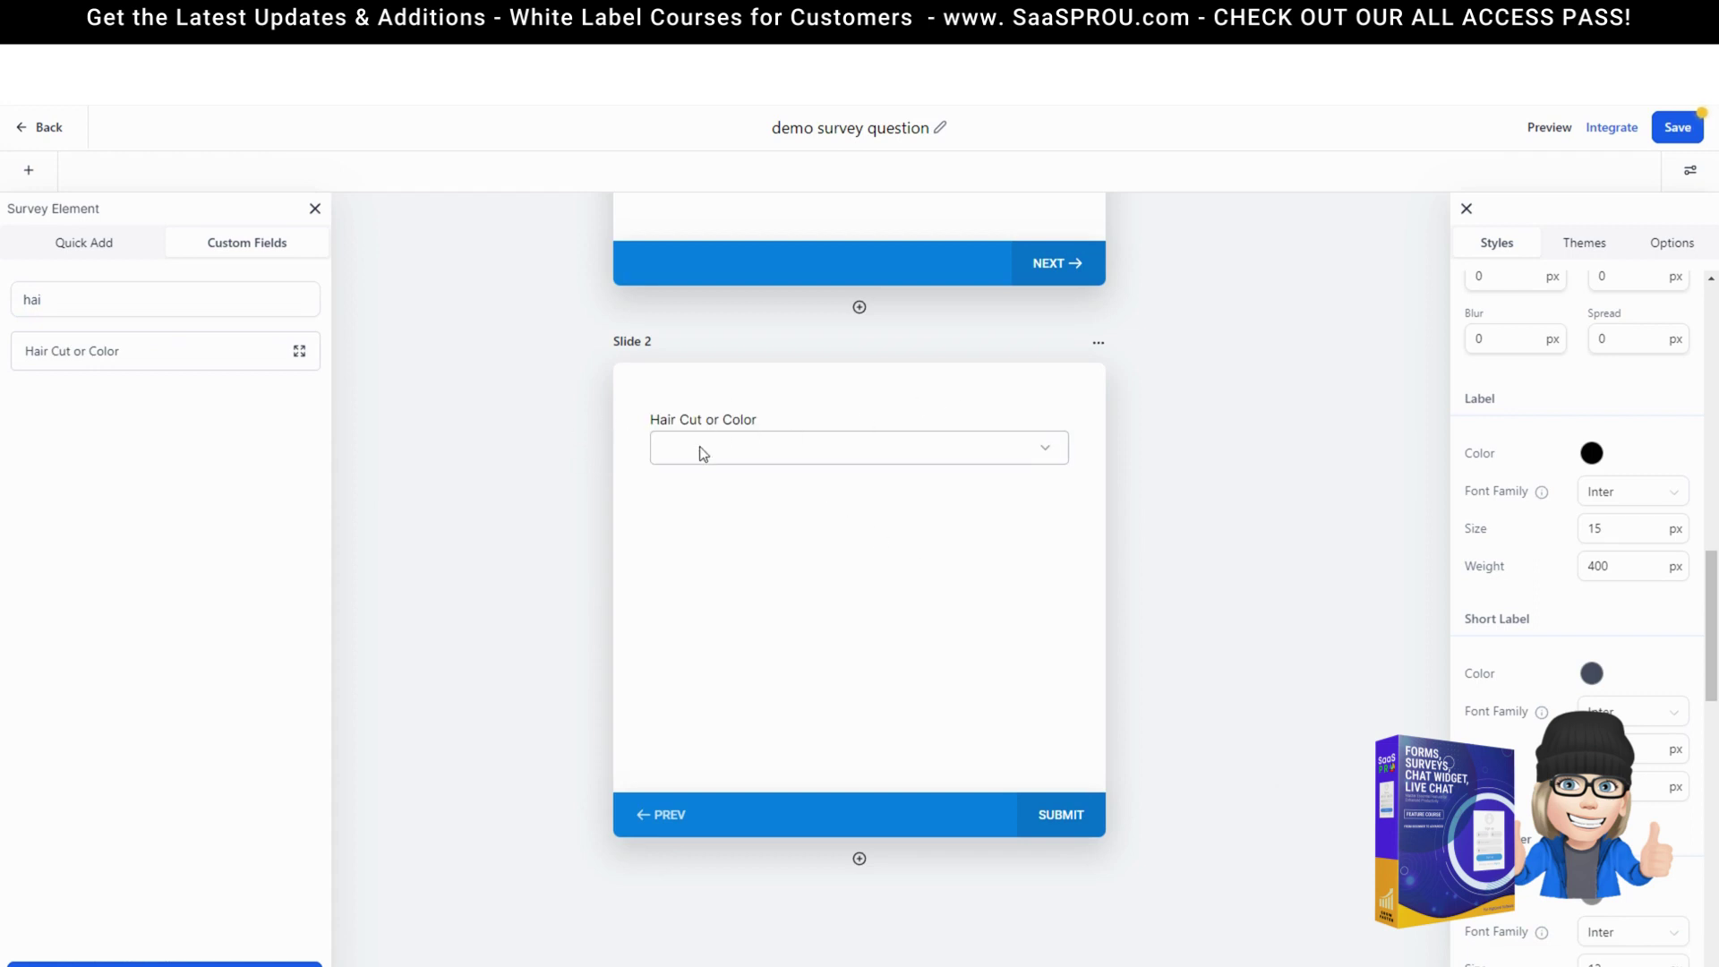
left_click(1043, 458)
left_click(962, 523)
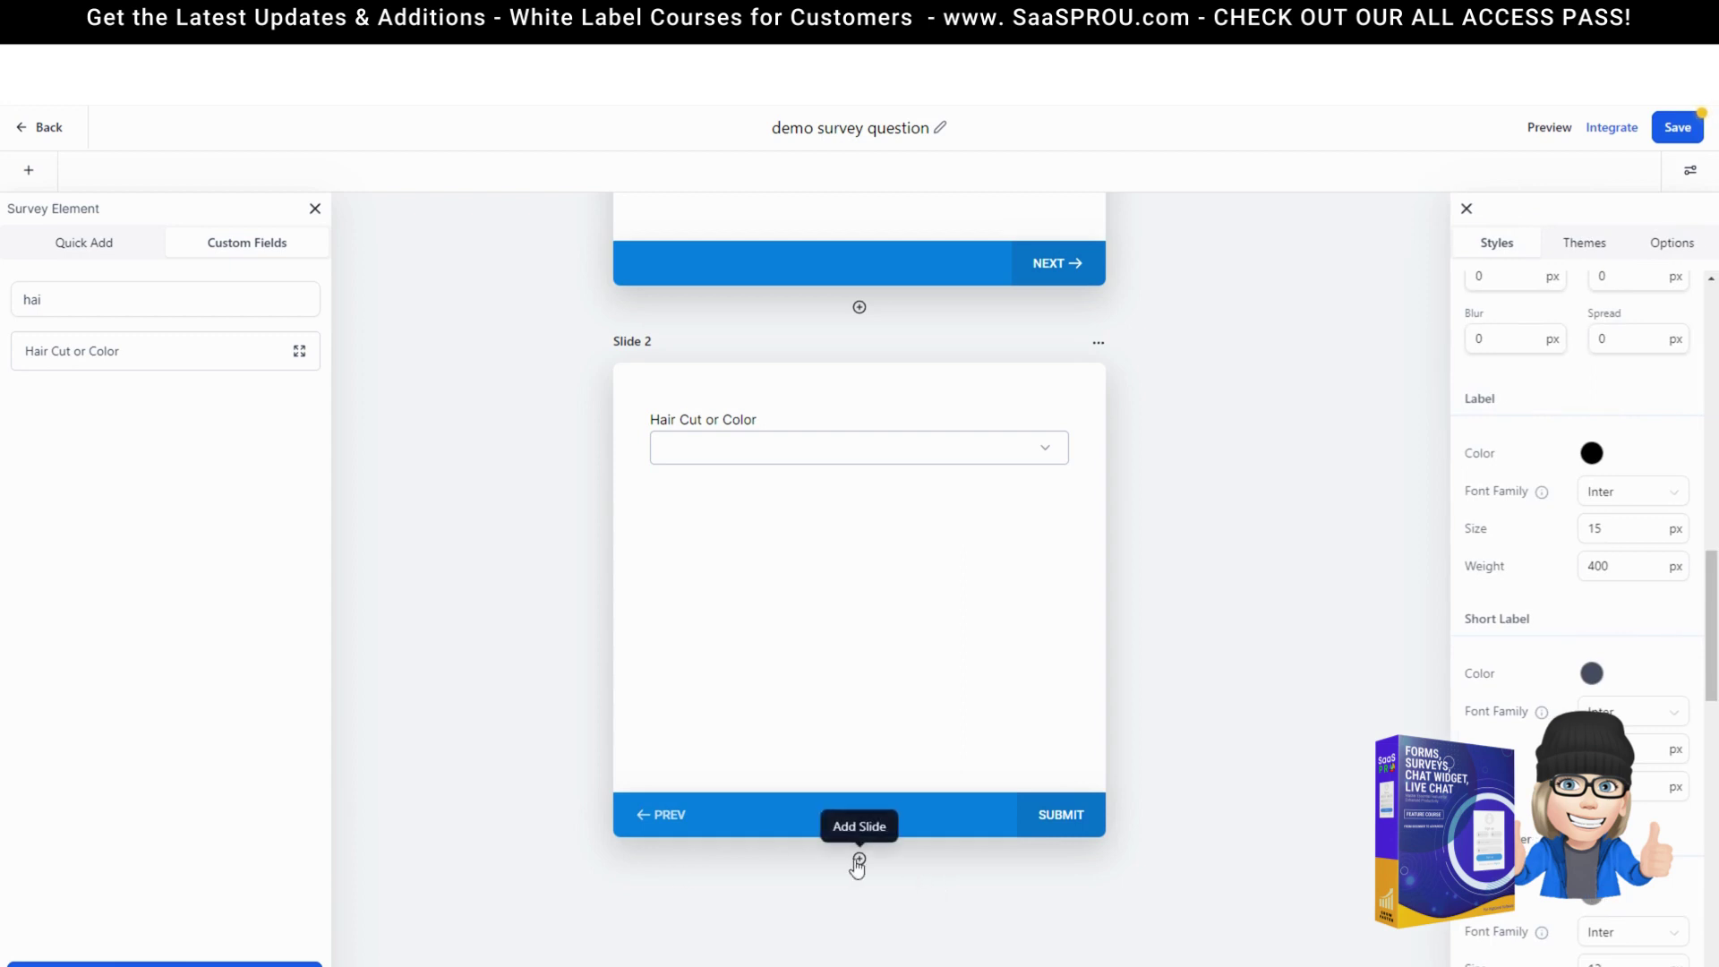
left_click(858, 859)
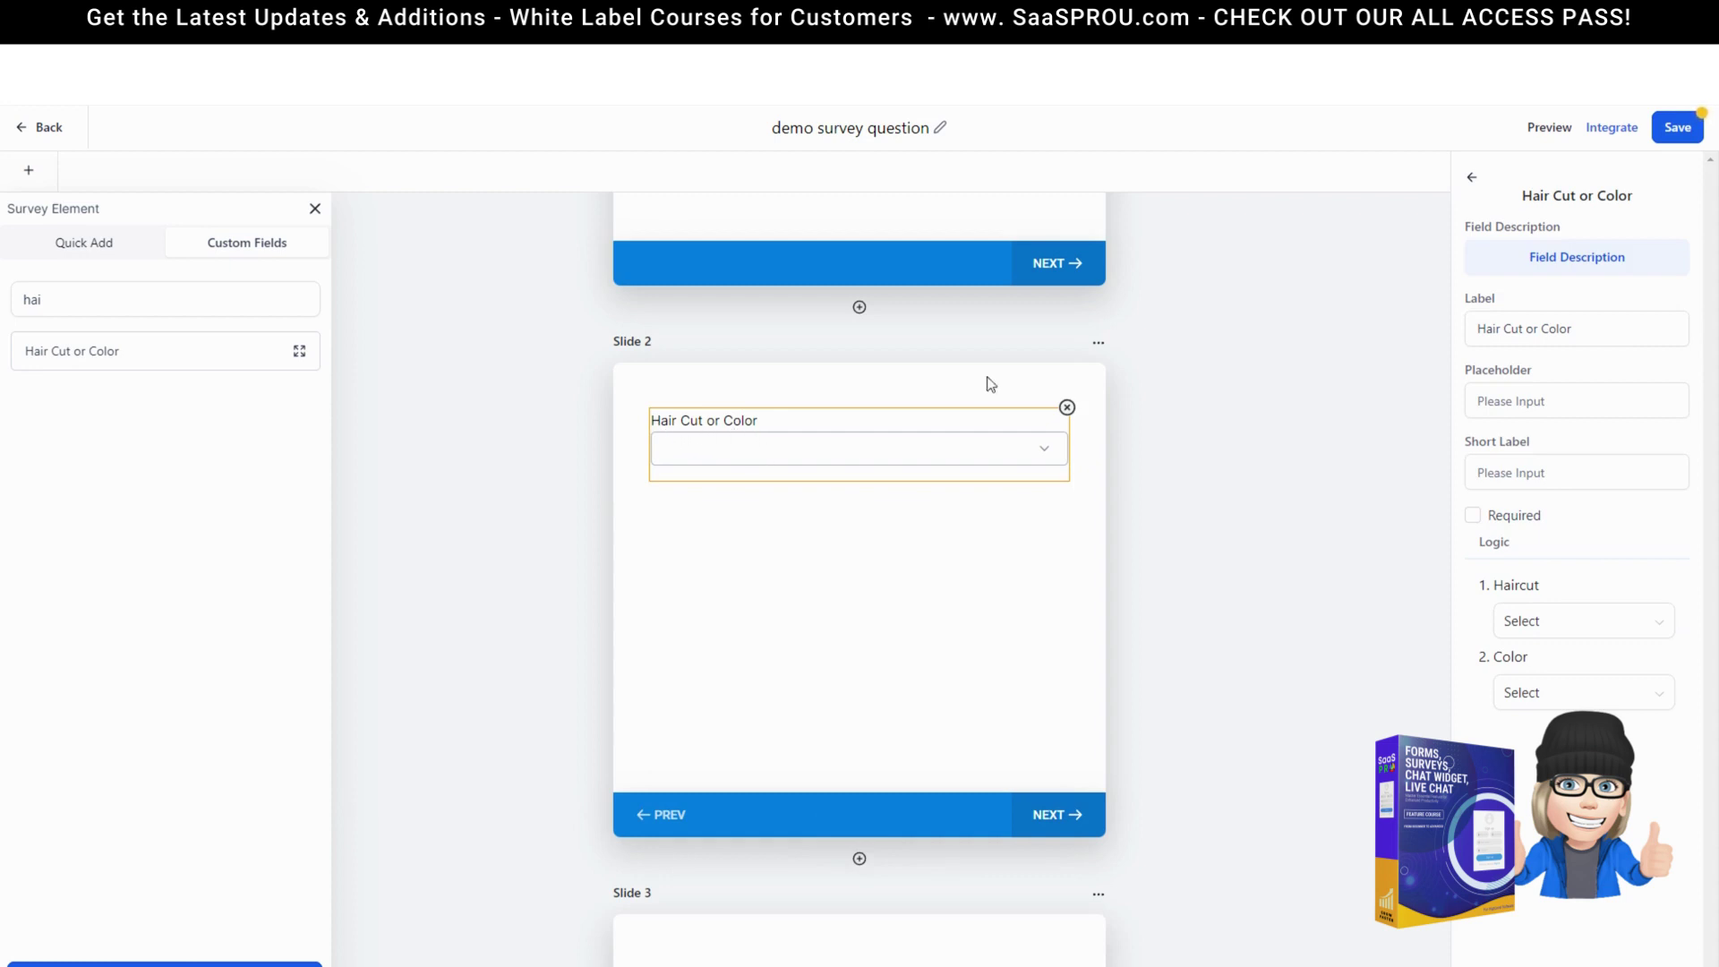
- Relabel the question 'Haircut or Color' and make it required
double_click(1501, 328)
key("BackSpace")
key("BackSpace")
type("cut")
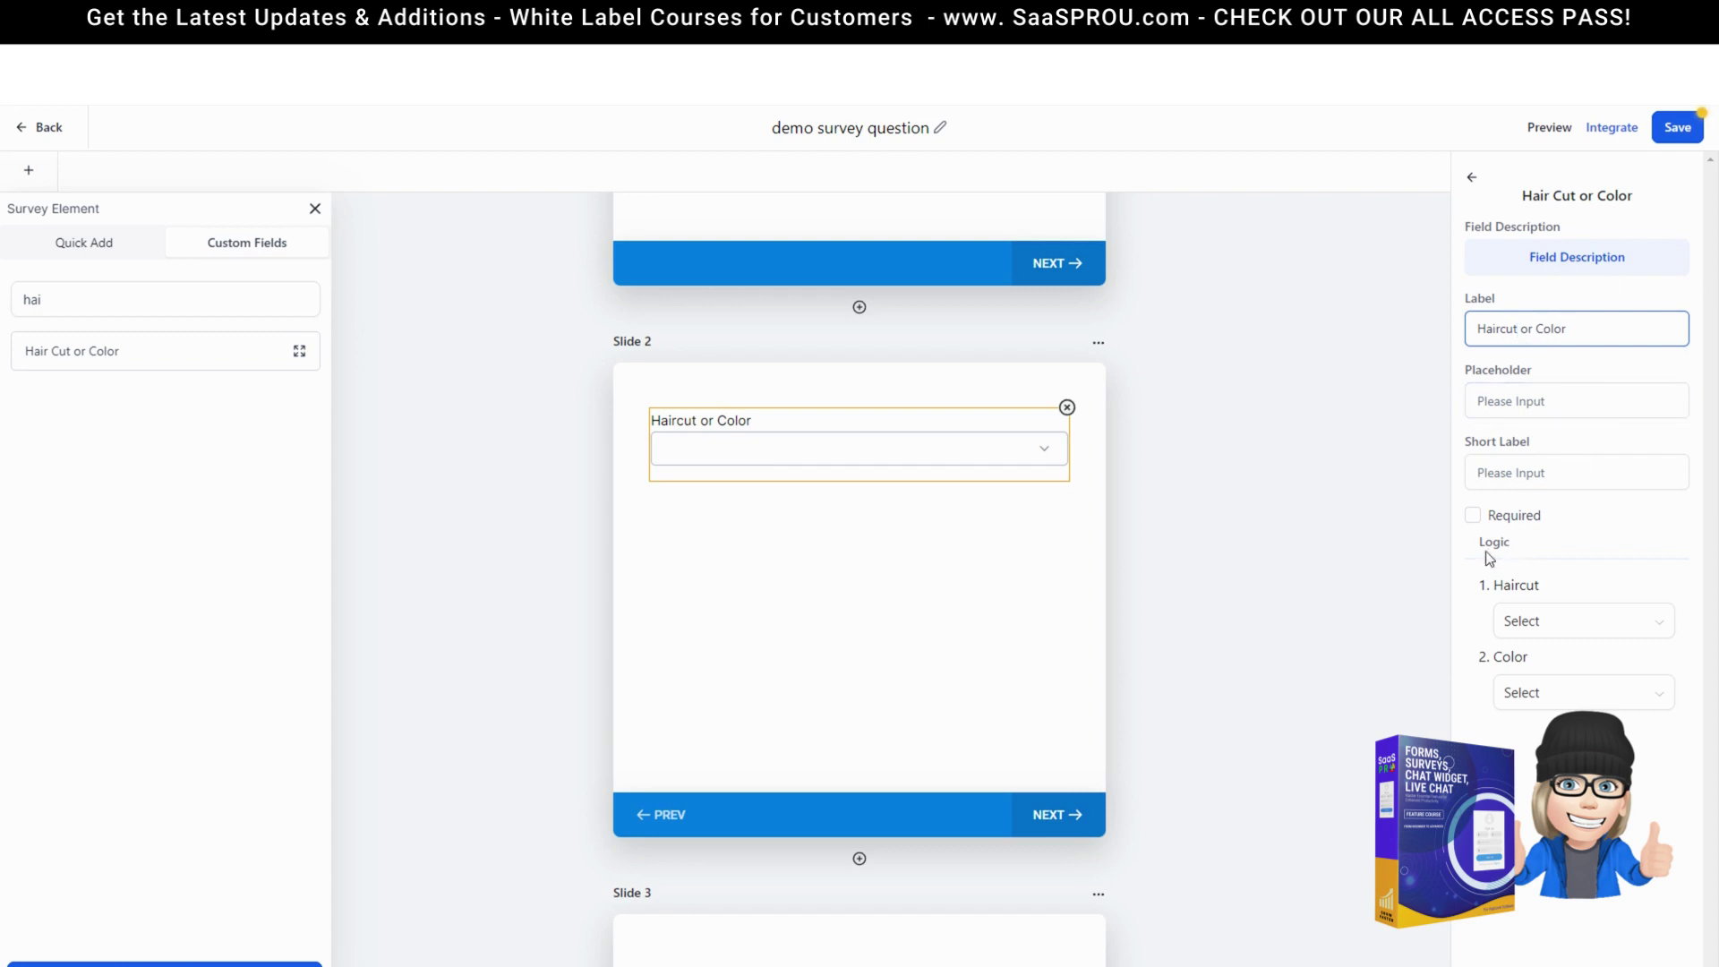
left_click(1473, 516)
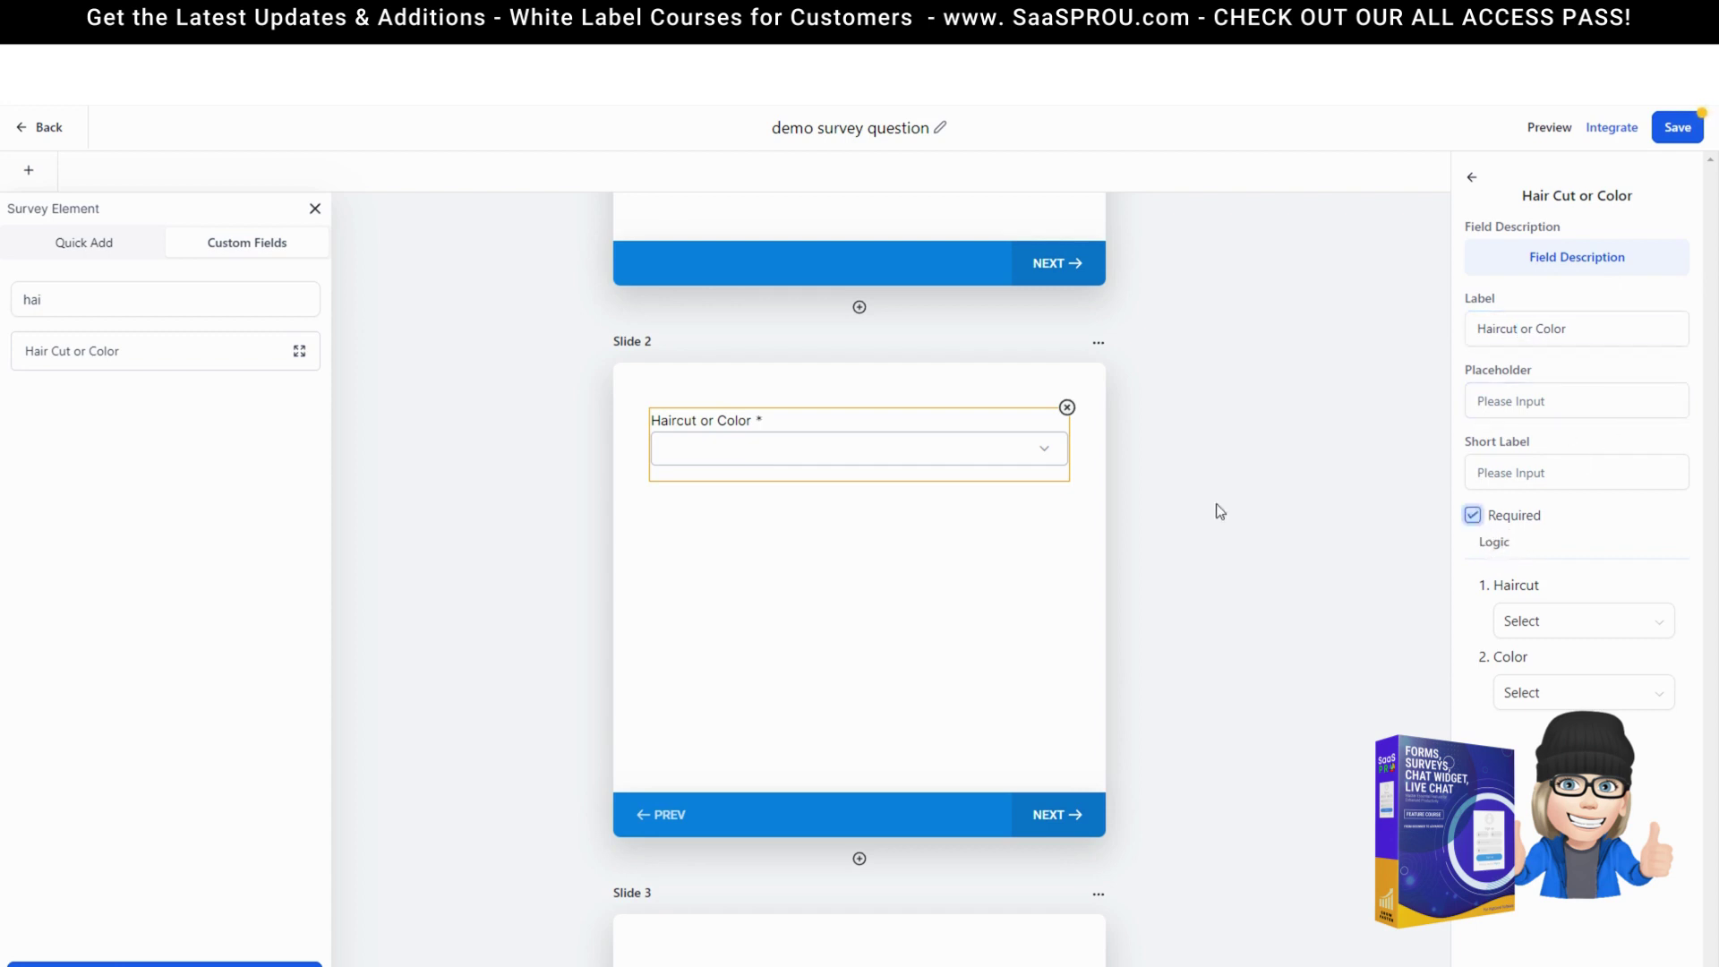
- Open the Haircut answer's logic target and add a fourth slide to the survey
scroll(878, 500, "up", 2)
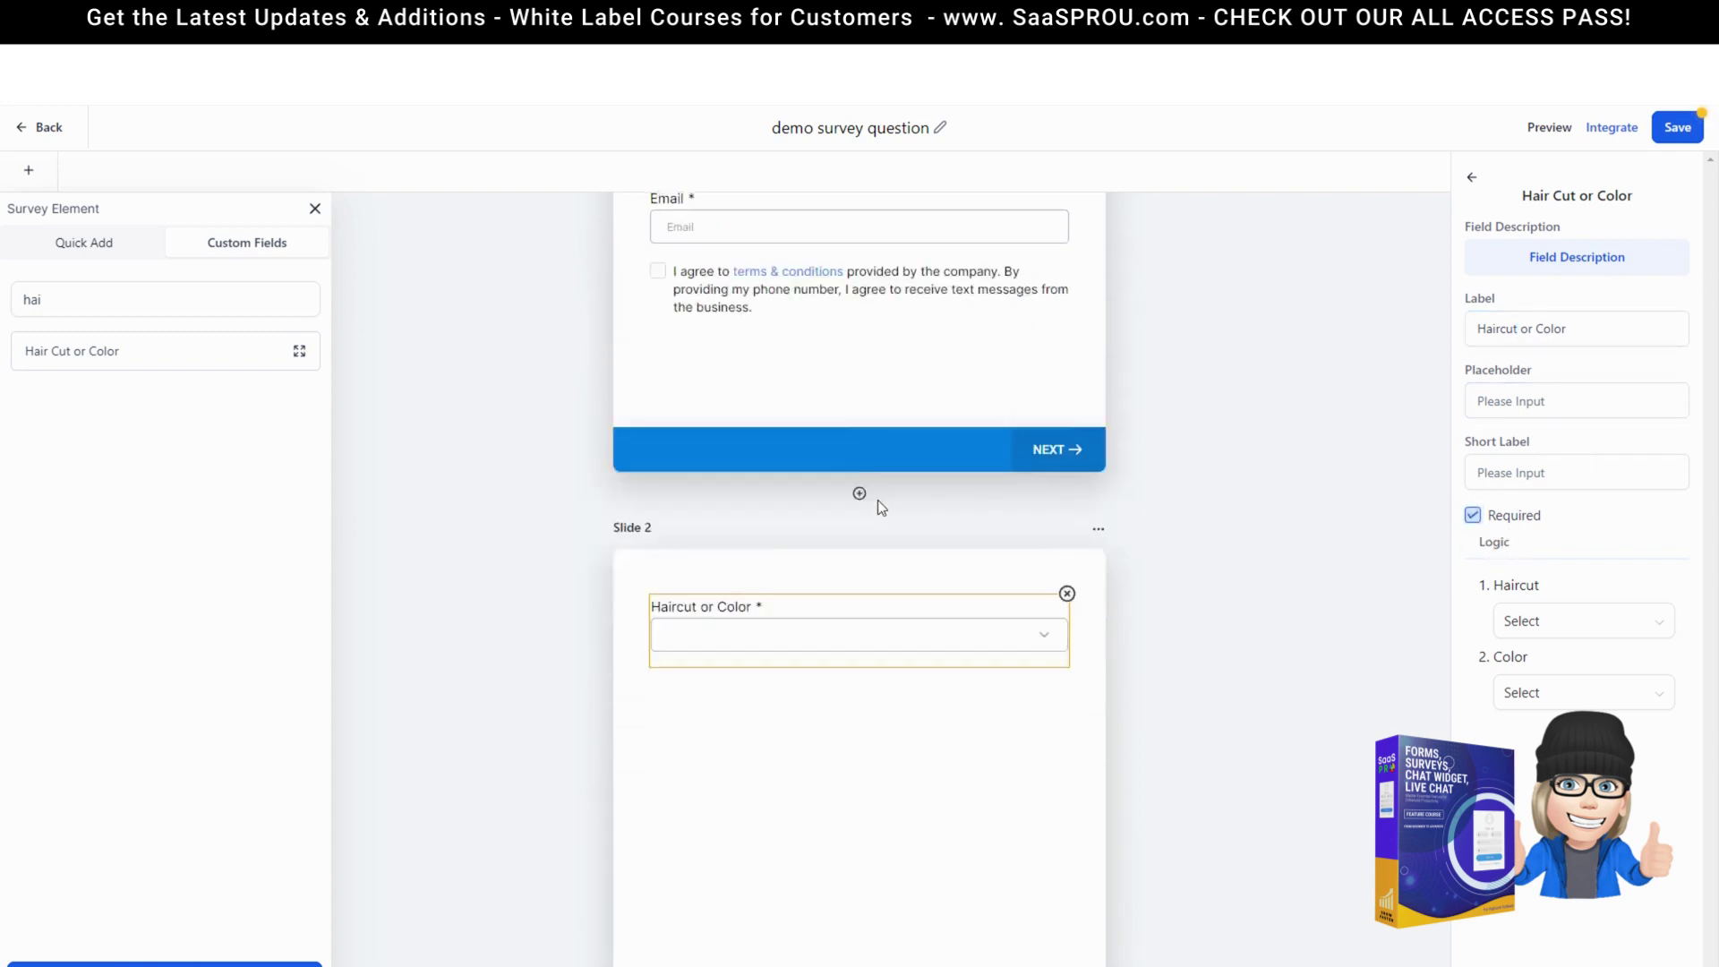
scroll(877, 499, "down", 2)
left_click(1523, 620)
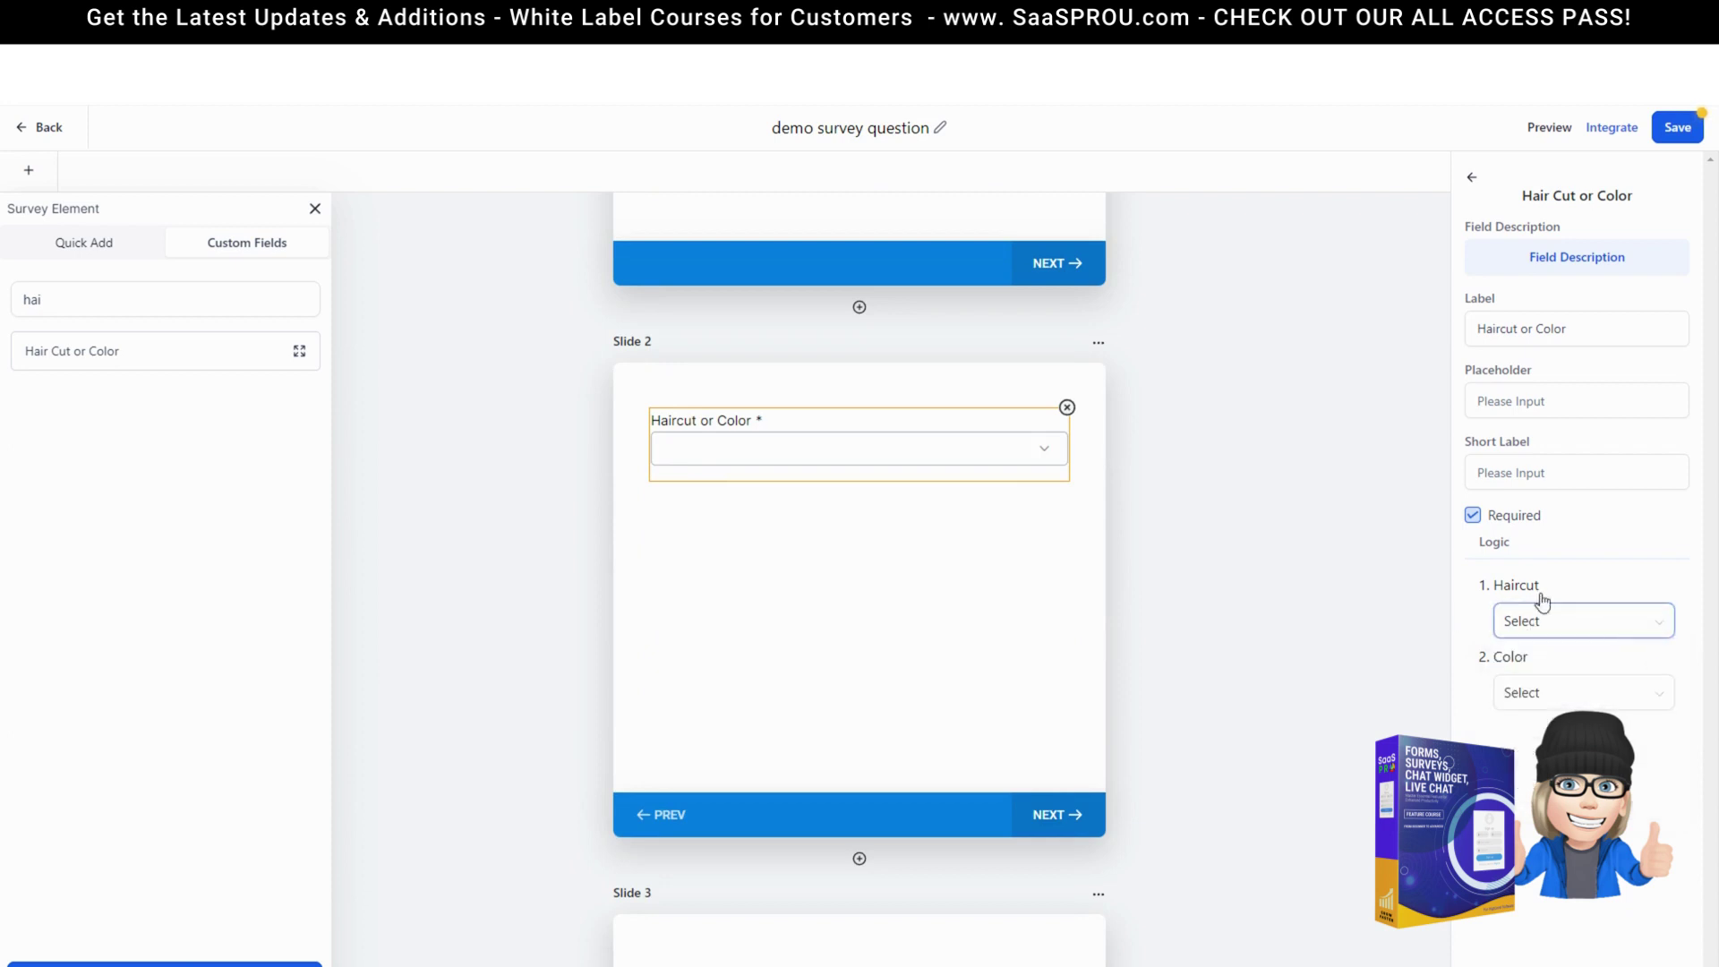
scroll(712, 635, "down", 4)
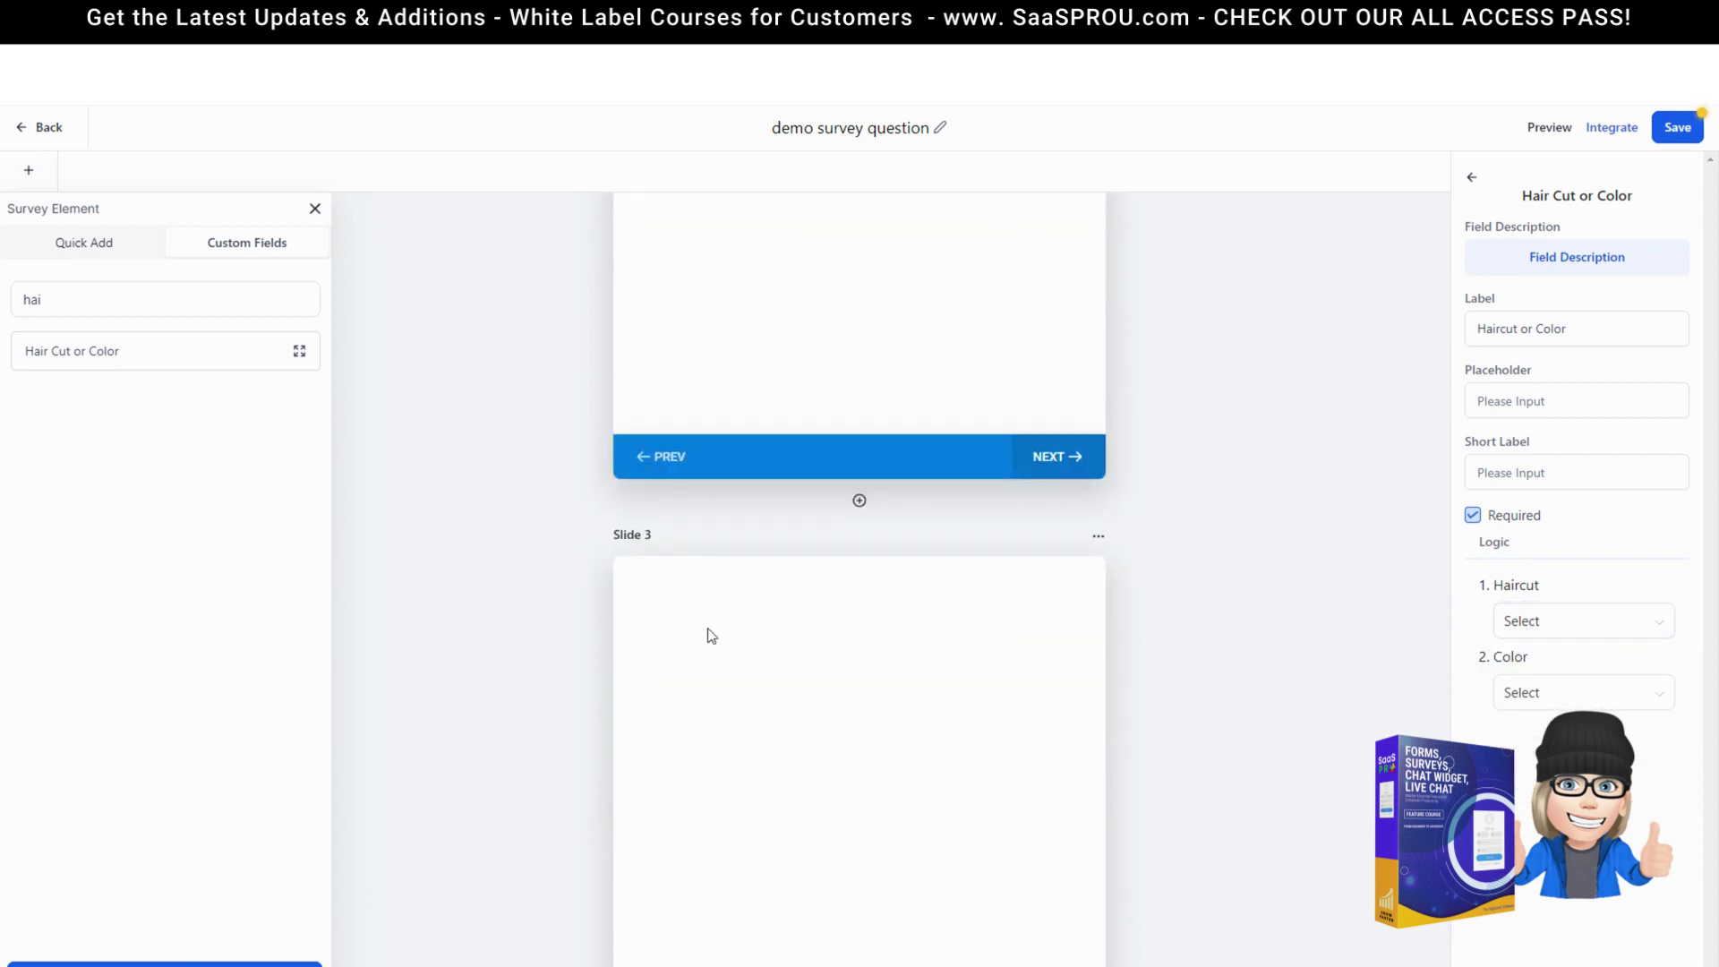
left_click(859, 501)
- Rename Slide 4 to 'haircut' in its slide settings
scroll(810, 706, "down", 3)
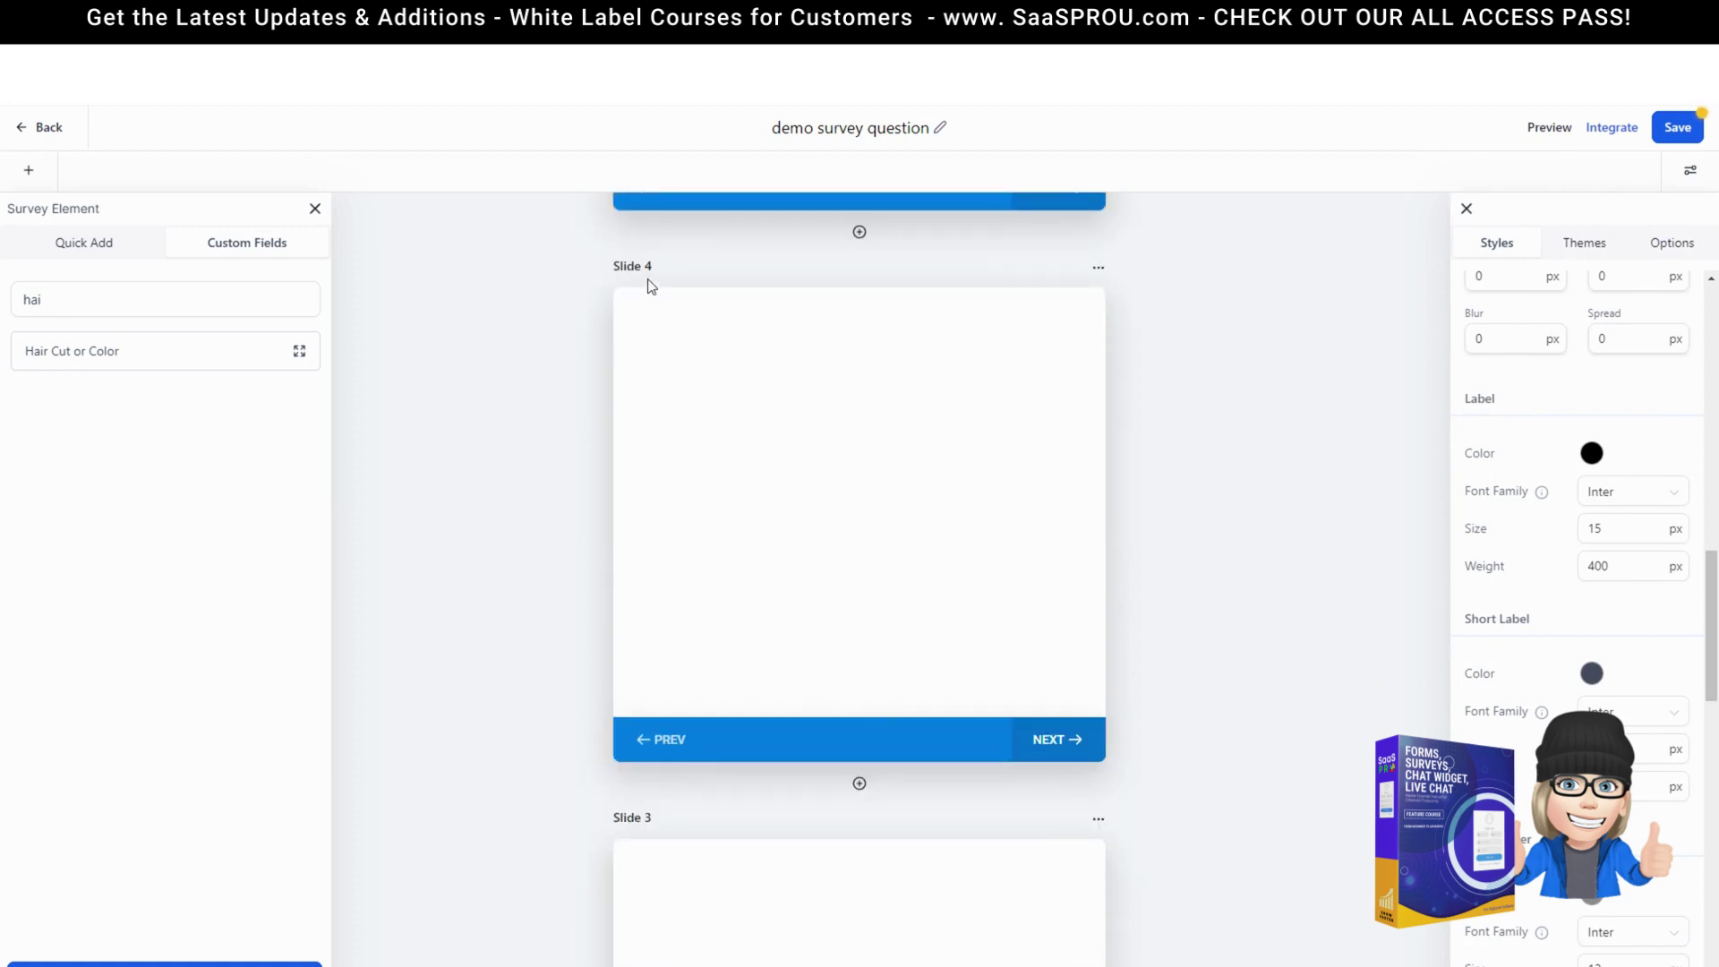
scroll(912, 484, "up", 3)
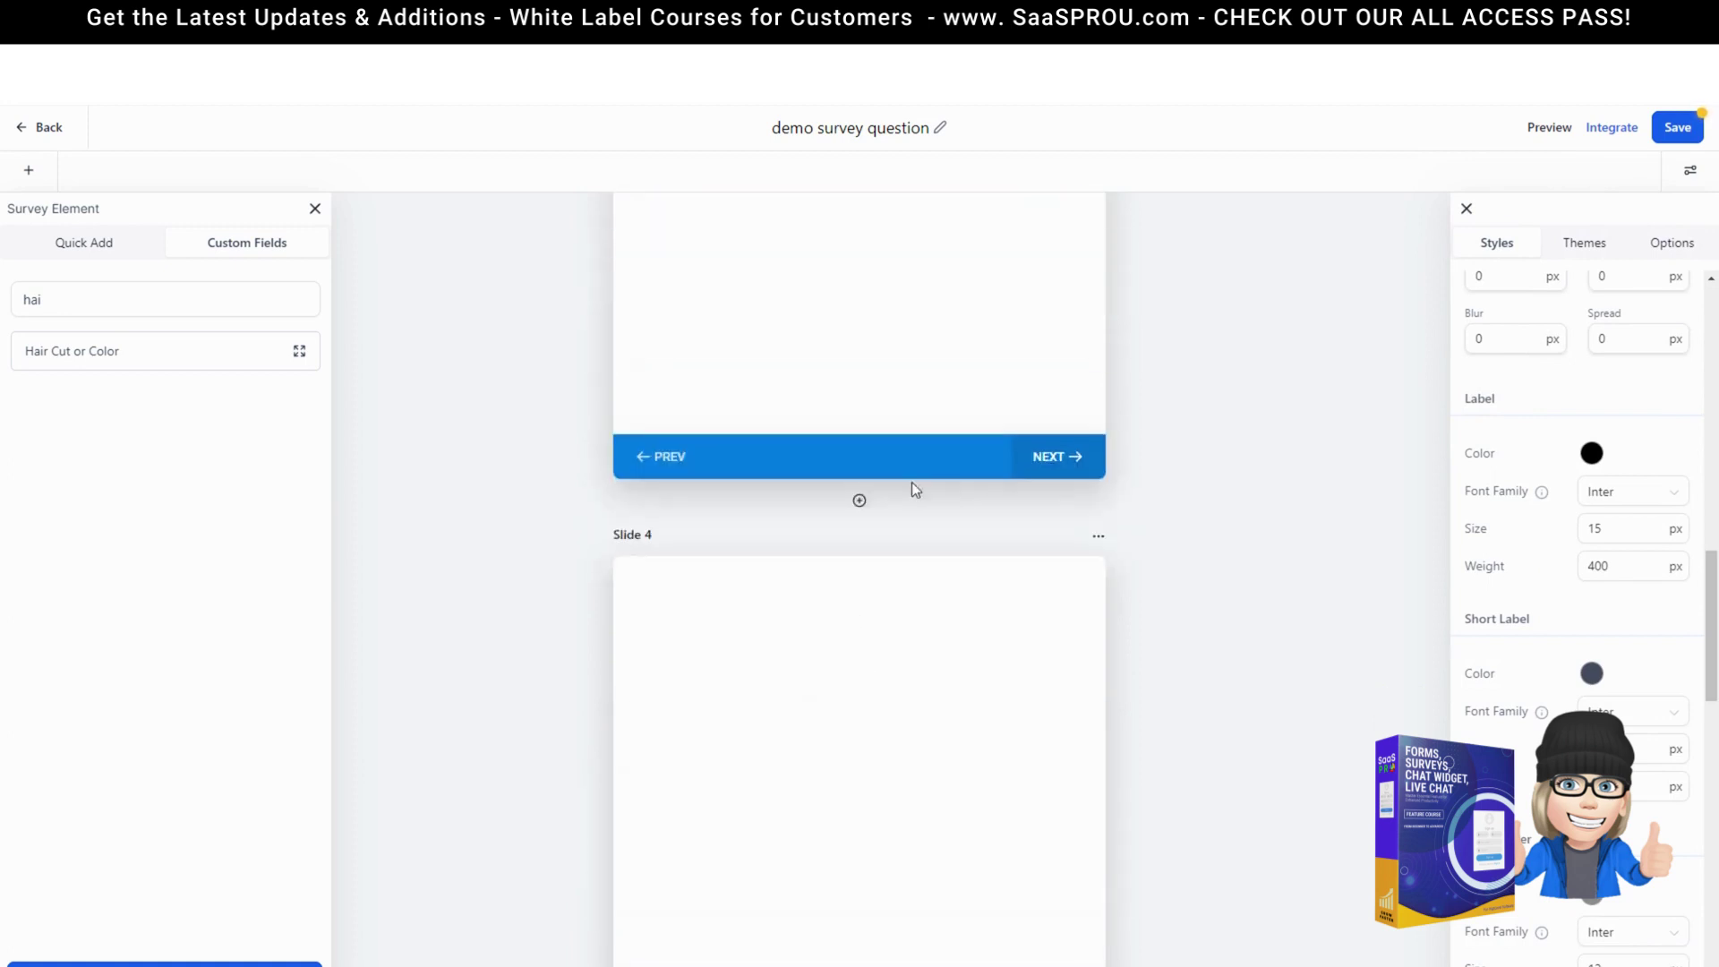
left_click(1098, 537)
left_click(1114, 565)
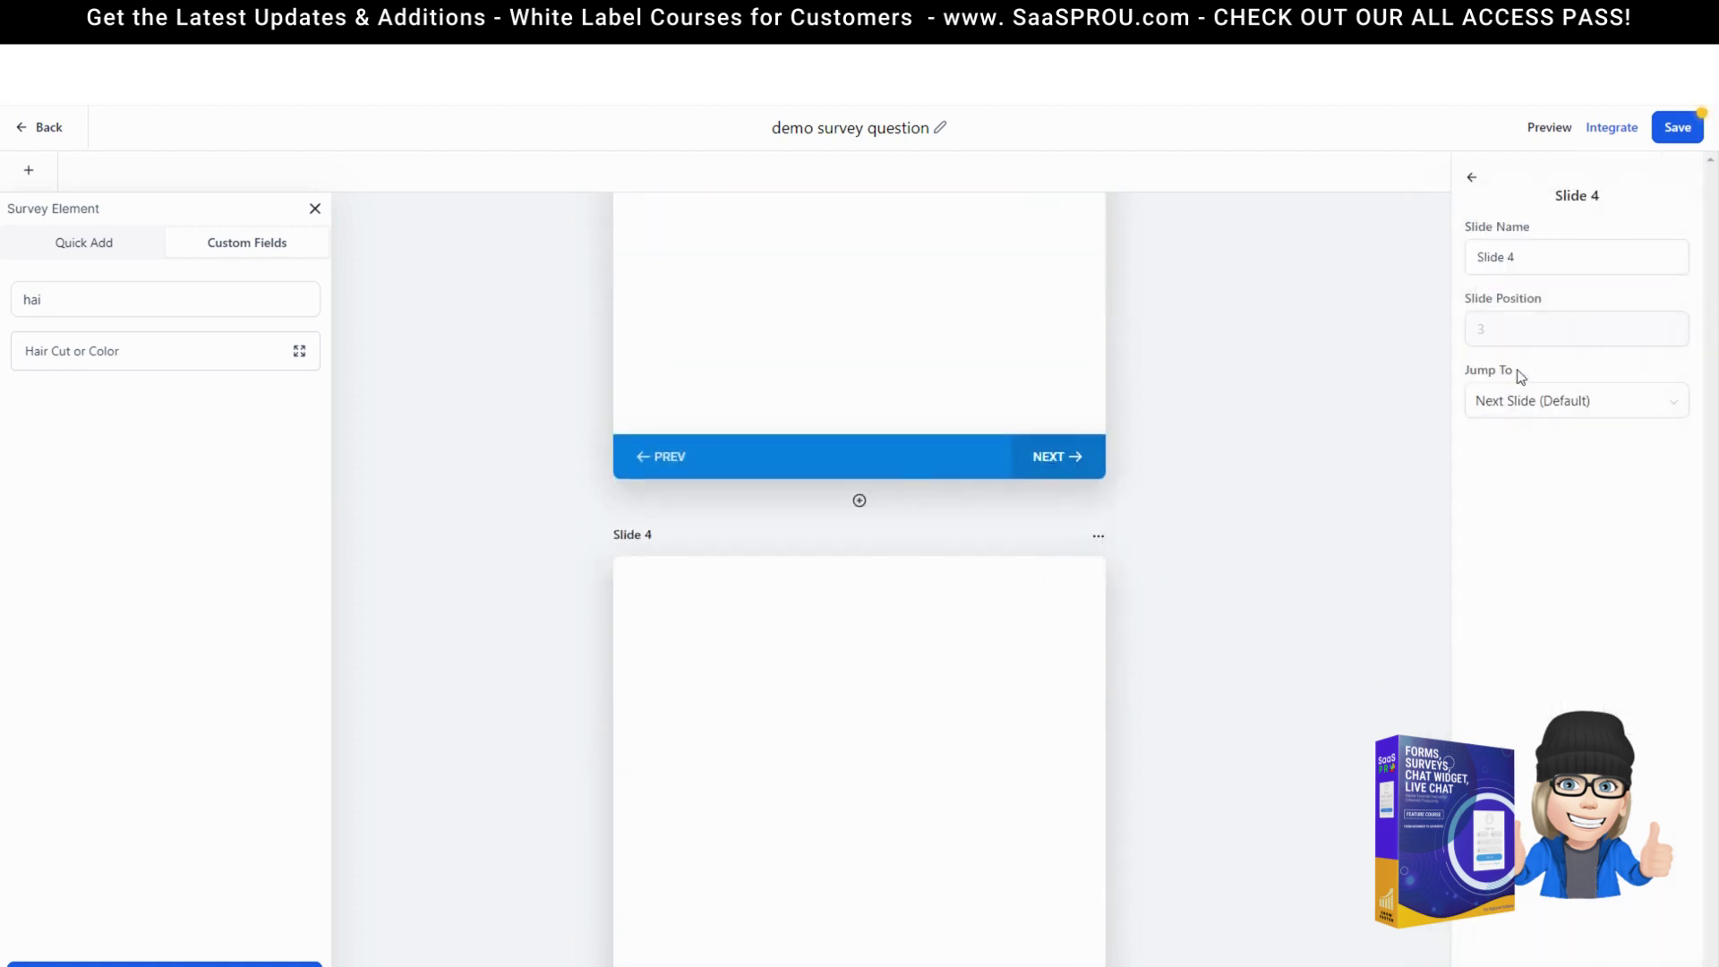
triple_click(1522, 257)
type("haircut")
left_click(1395, 265)
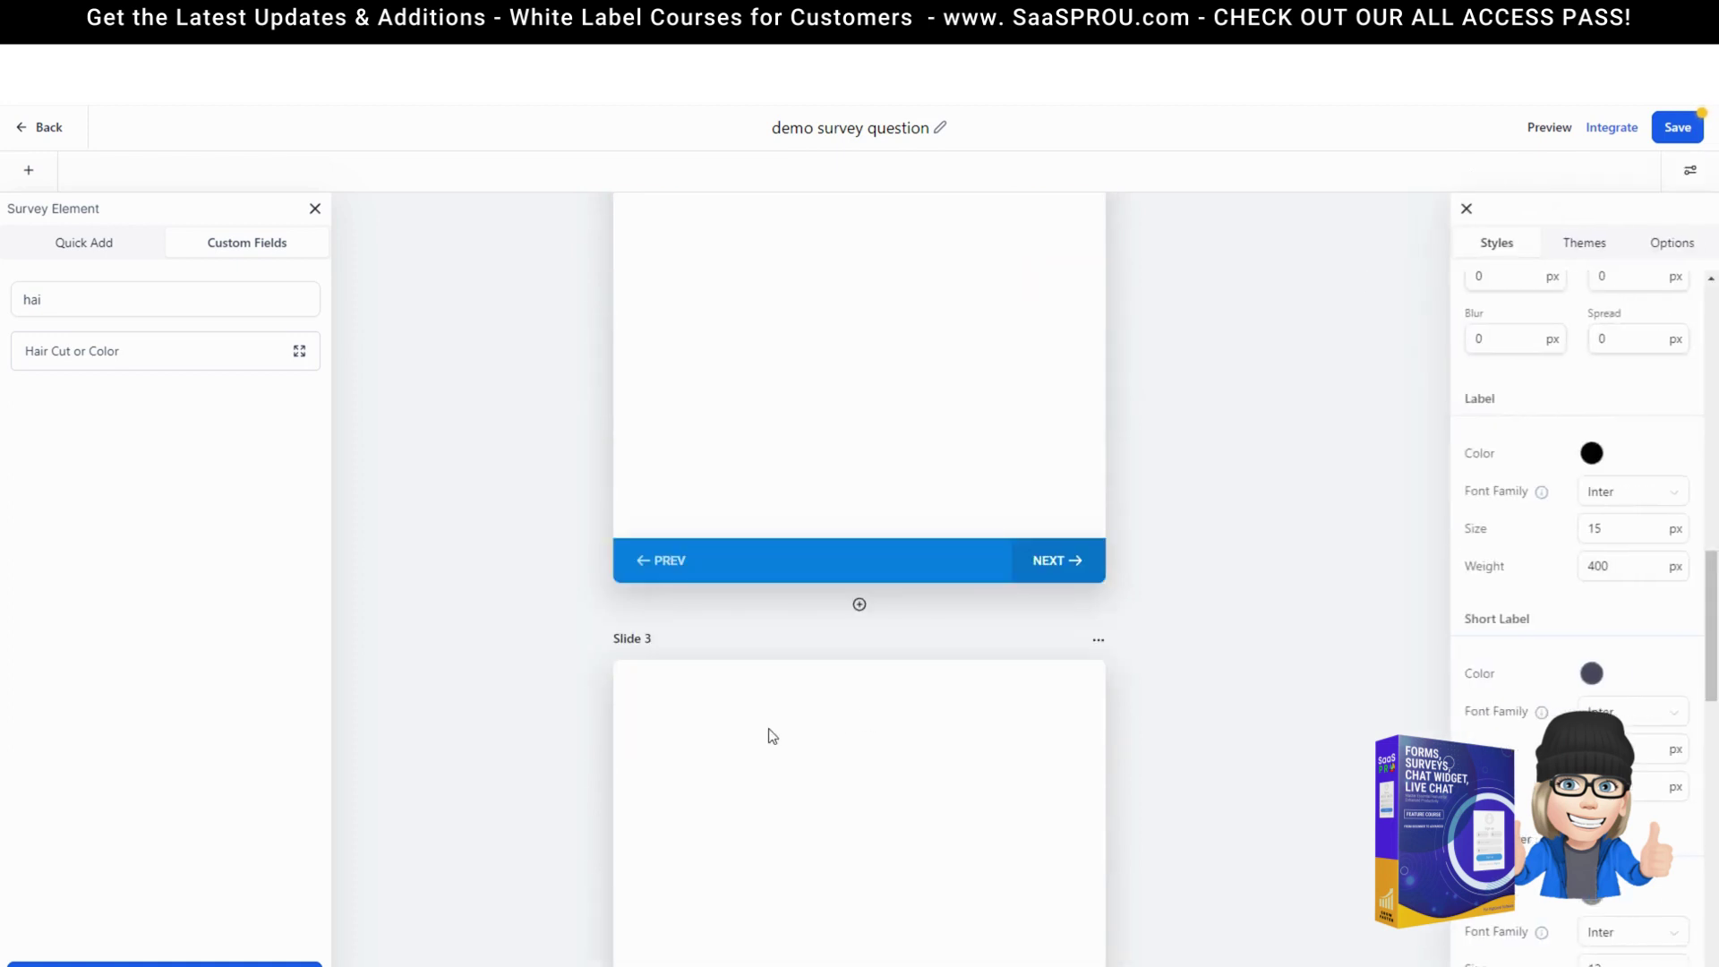
- Open Slide 3's settings, then close the slide settings panel
left_click(1098, 640)
left_click(1113, 671)
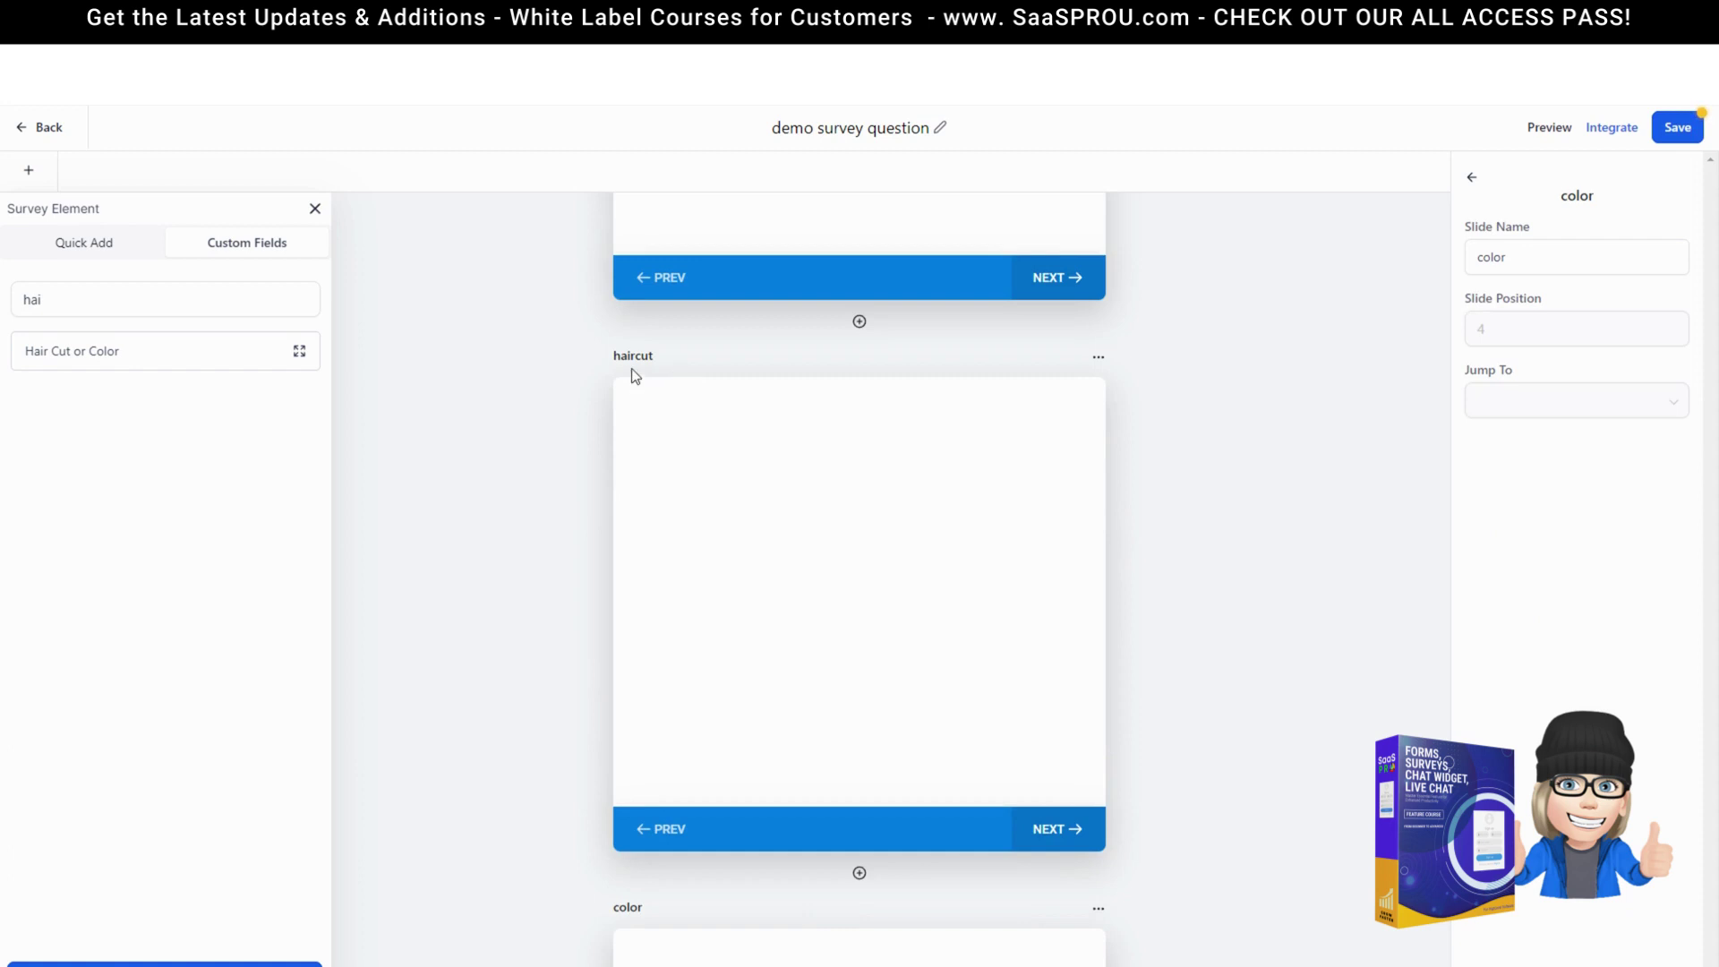
left_click(909, 925)
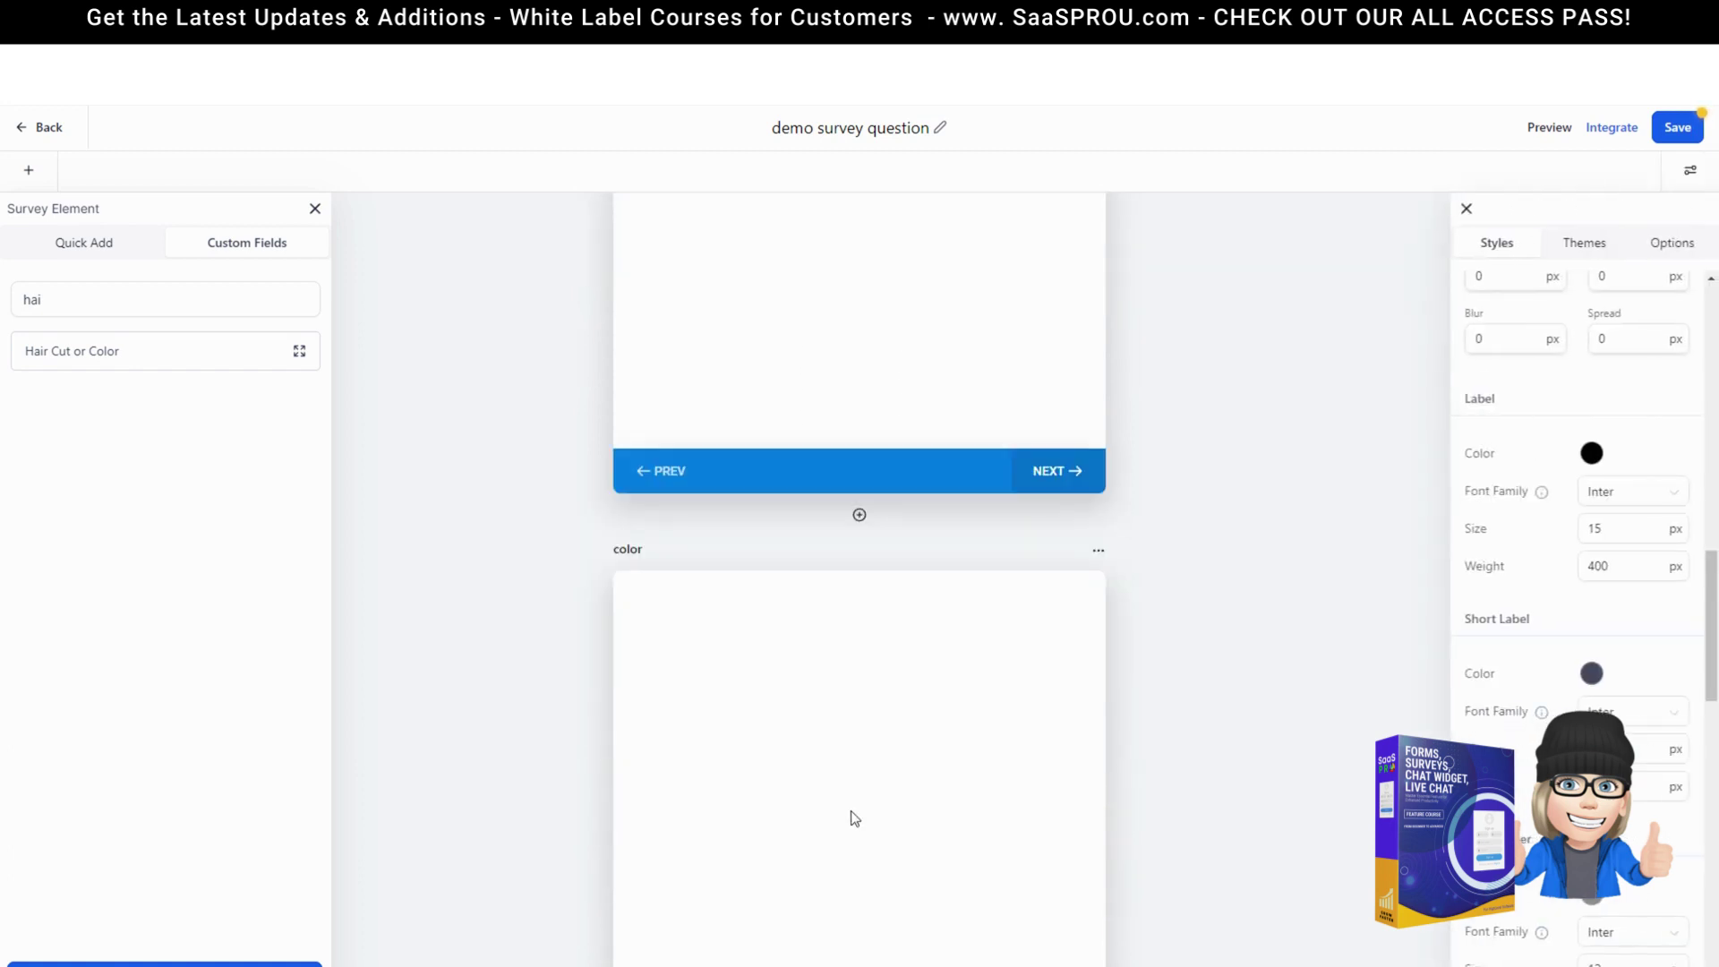
scroll(884, 297, "up", 3)
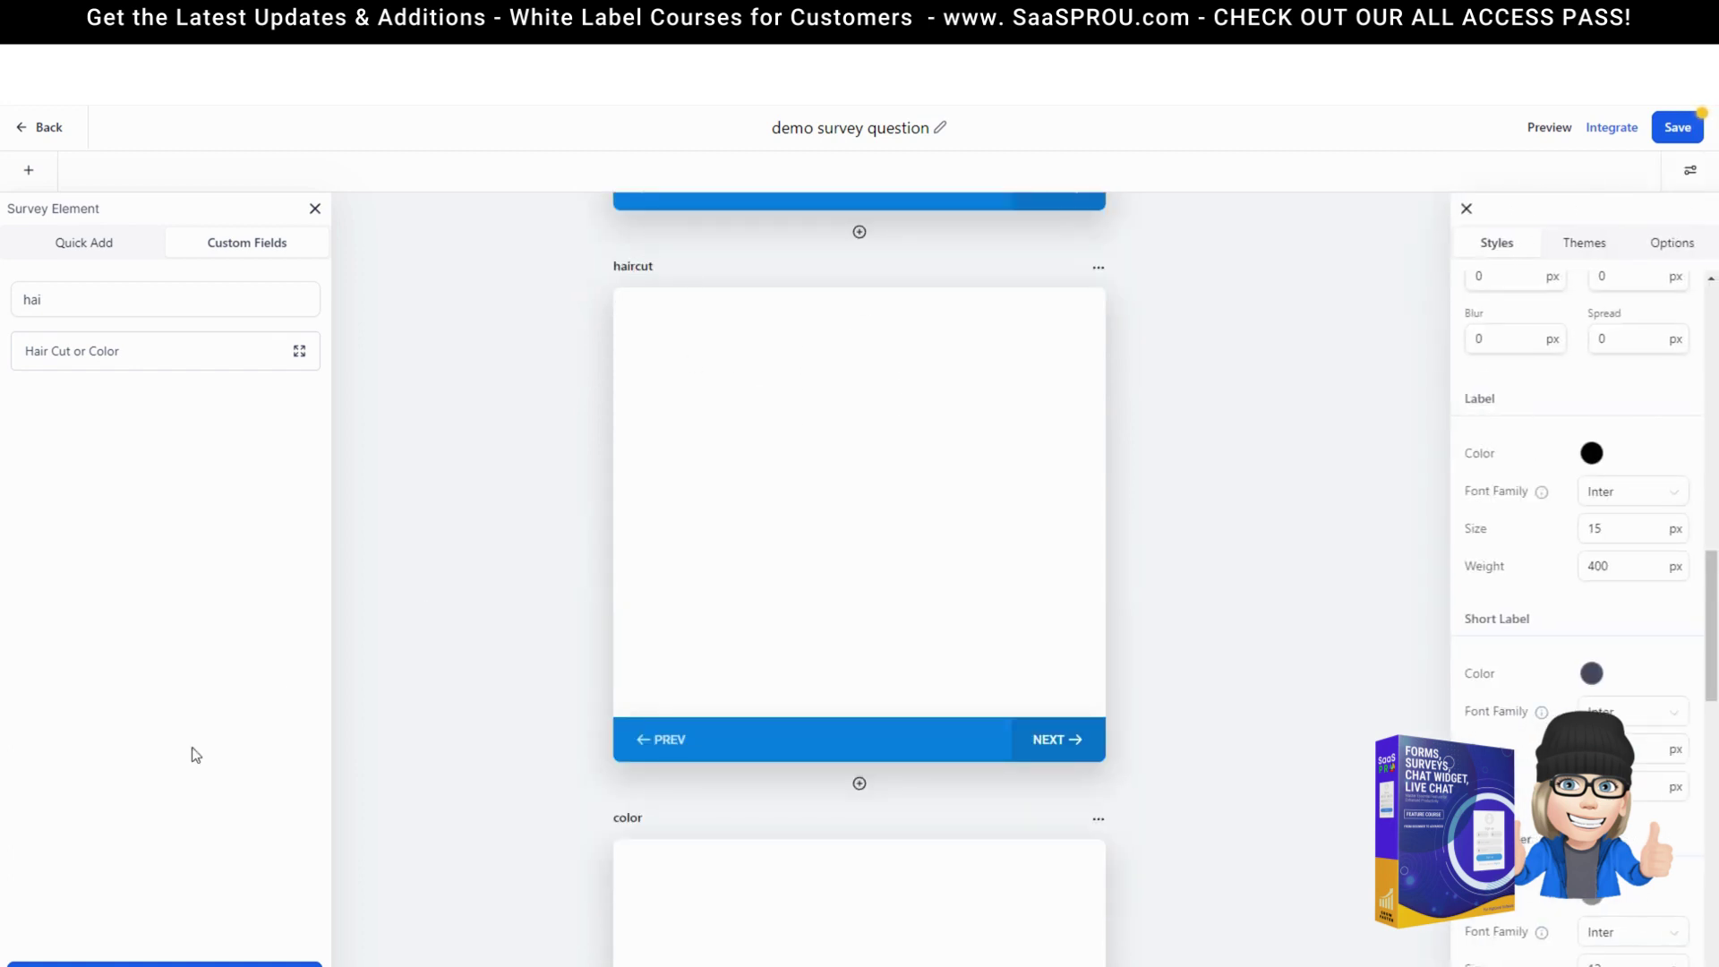
- Create a Contact single-choice dropdown field 'Short or Long' with options Short and Long
left_click(164, 964)
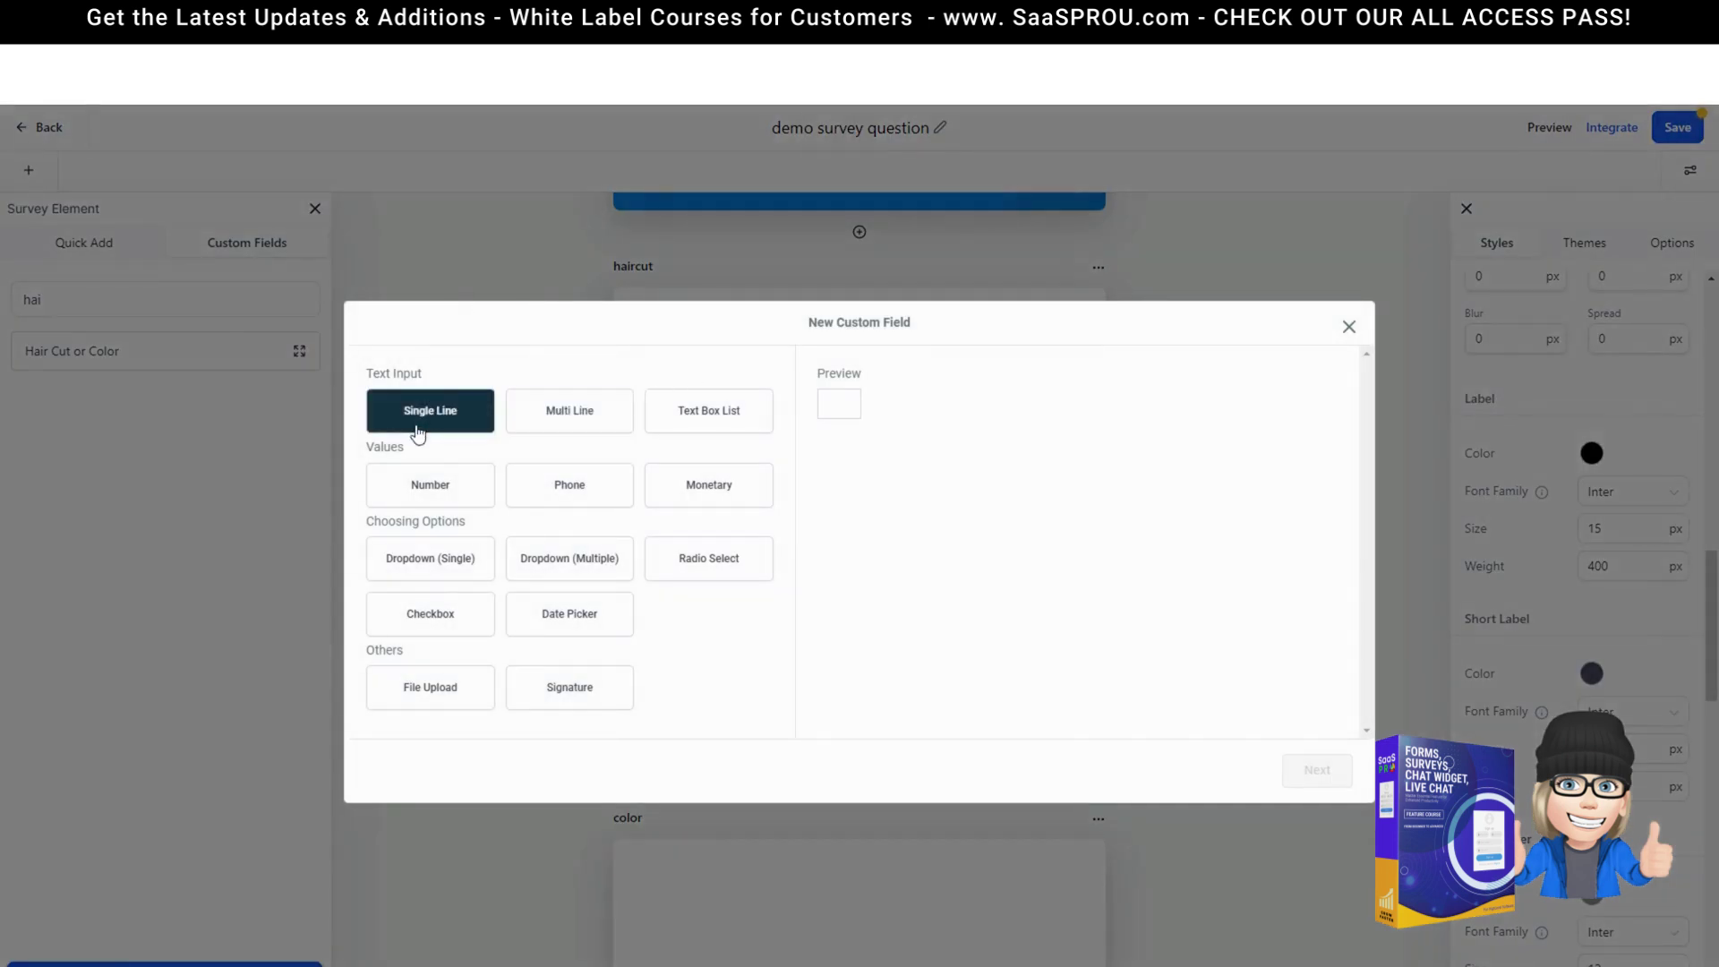
left_click(430, 559)
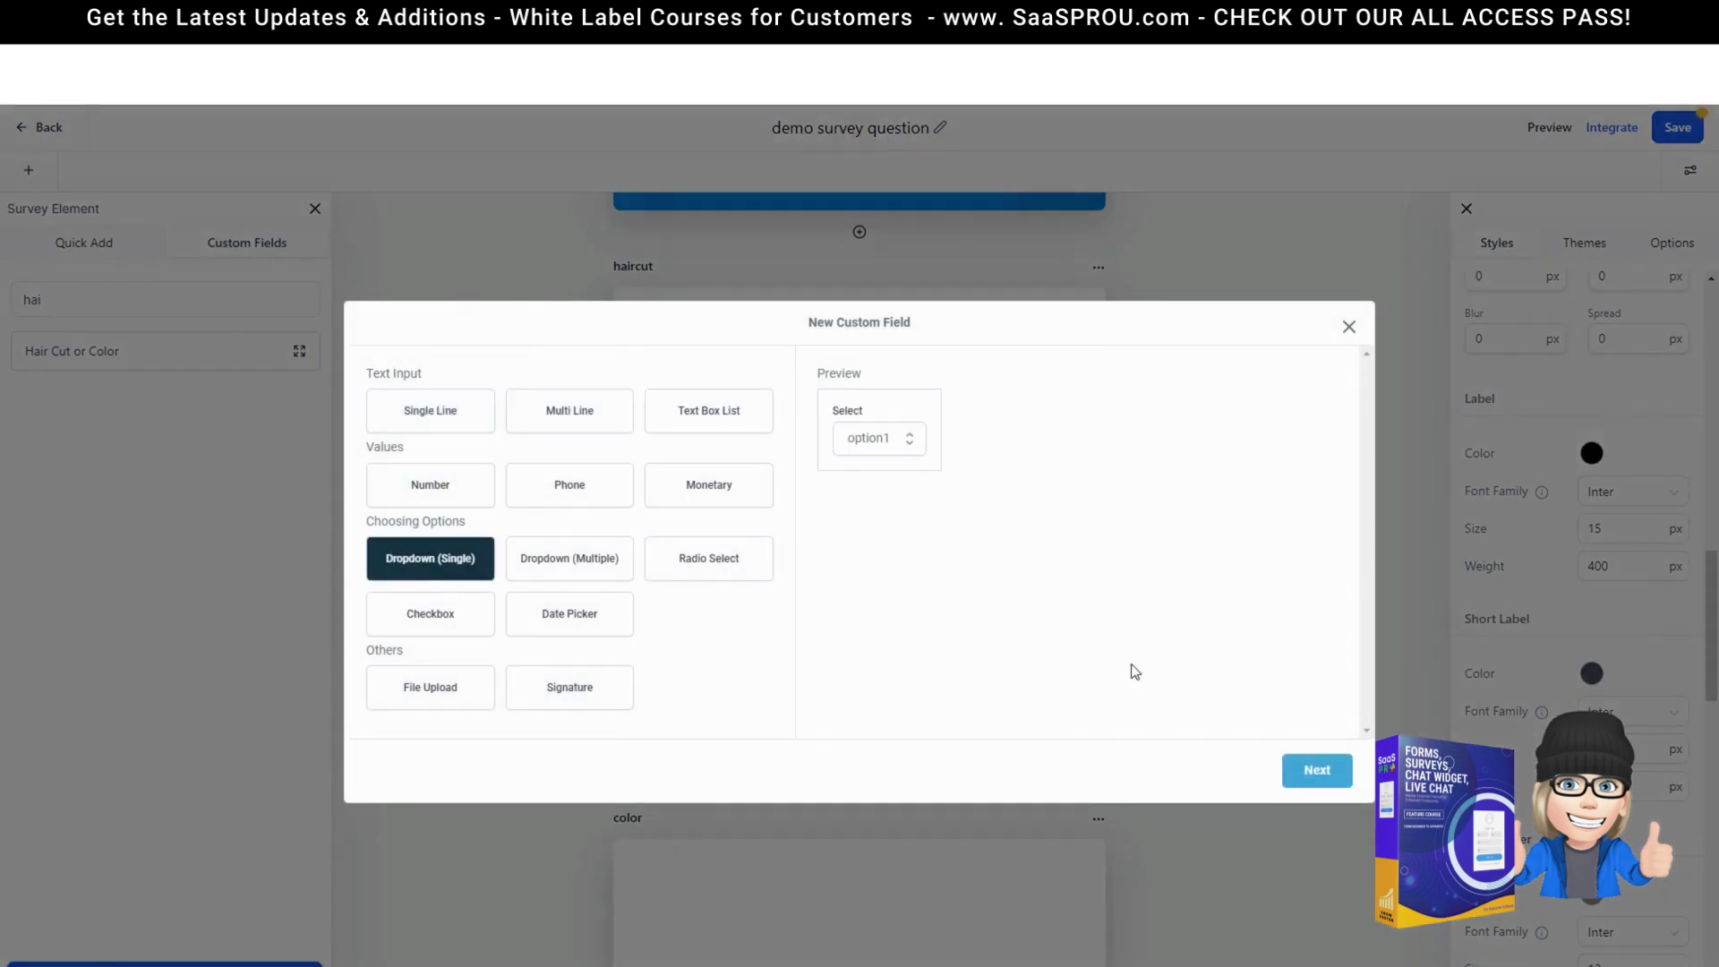
left_click(1317, 770)
type("Short b")
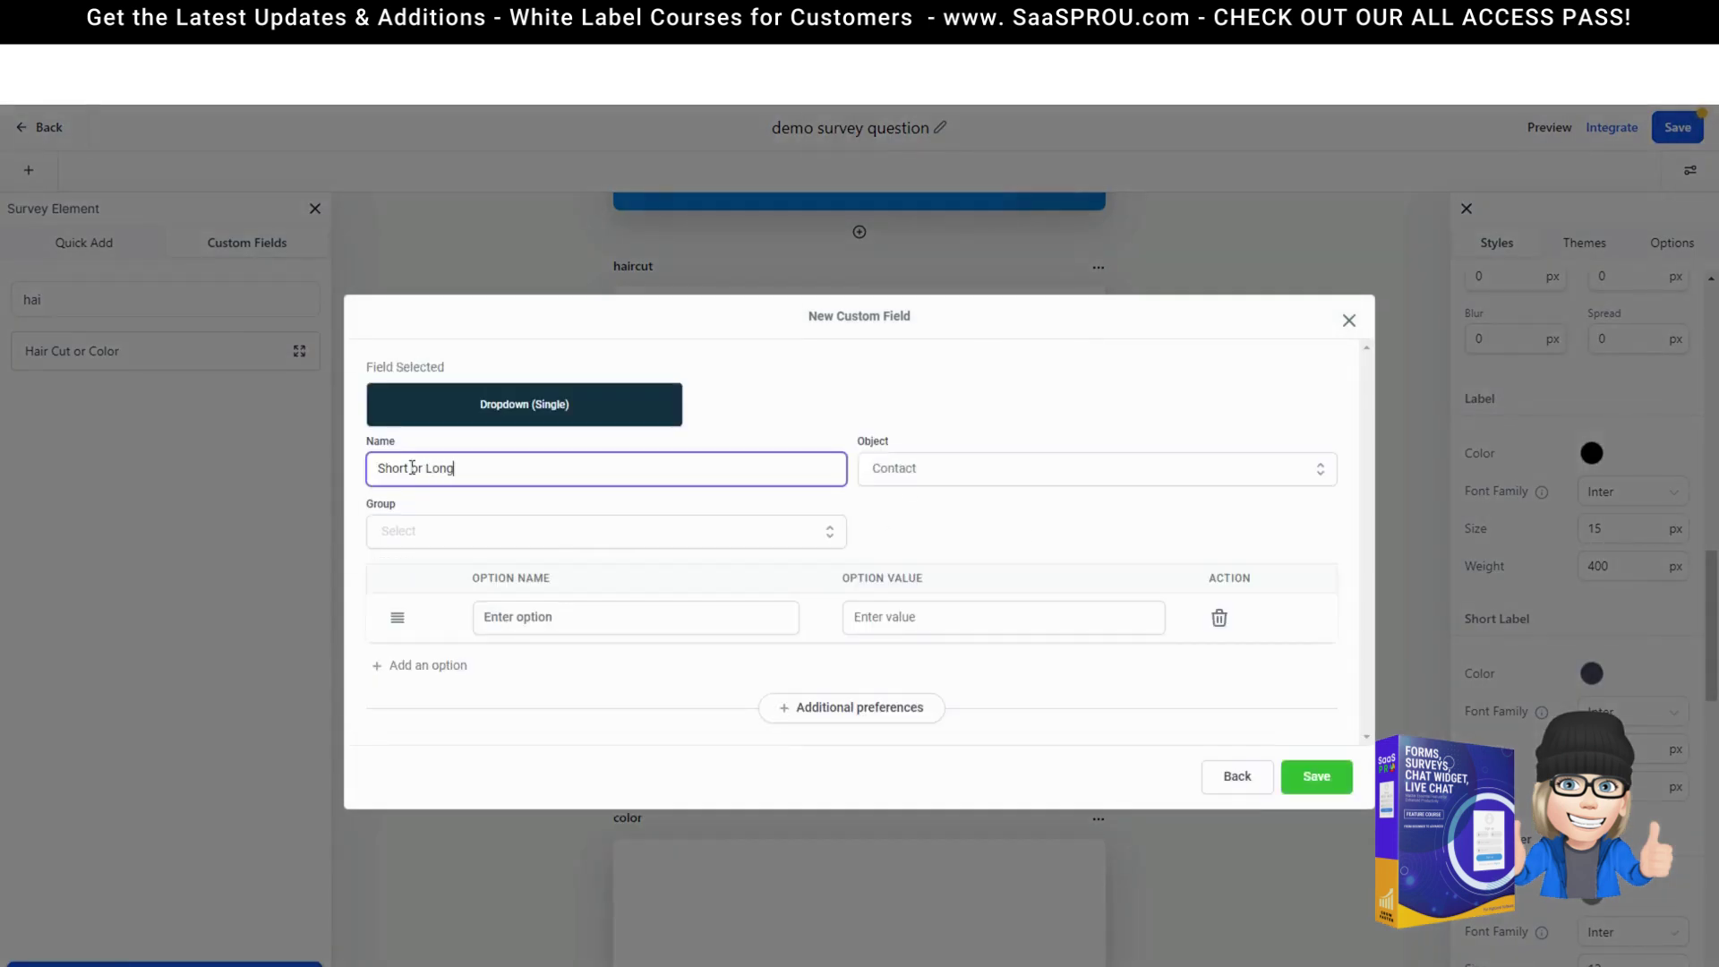
type("r Long")
left_click(433, 530)
left_click(414, 573)
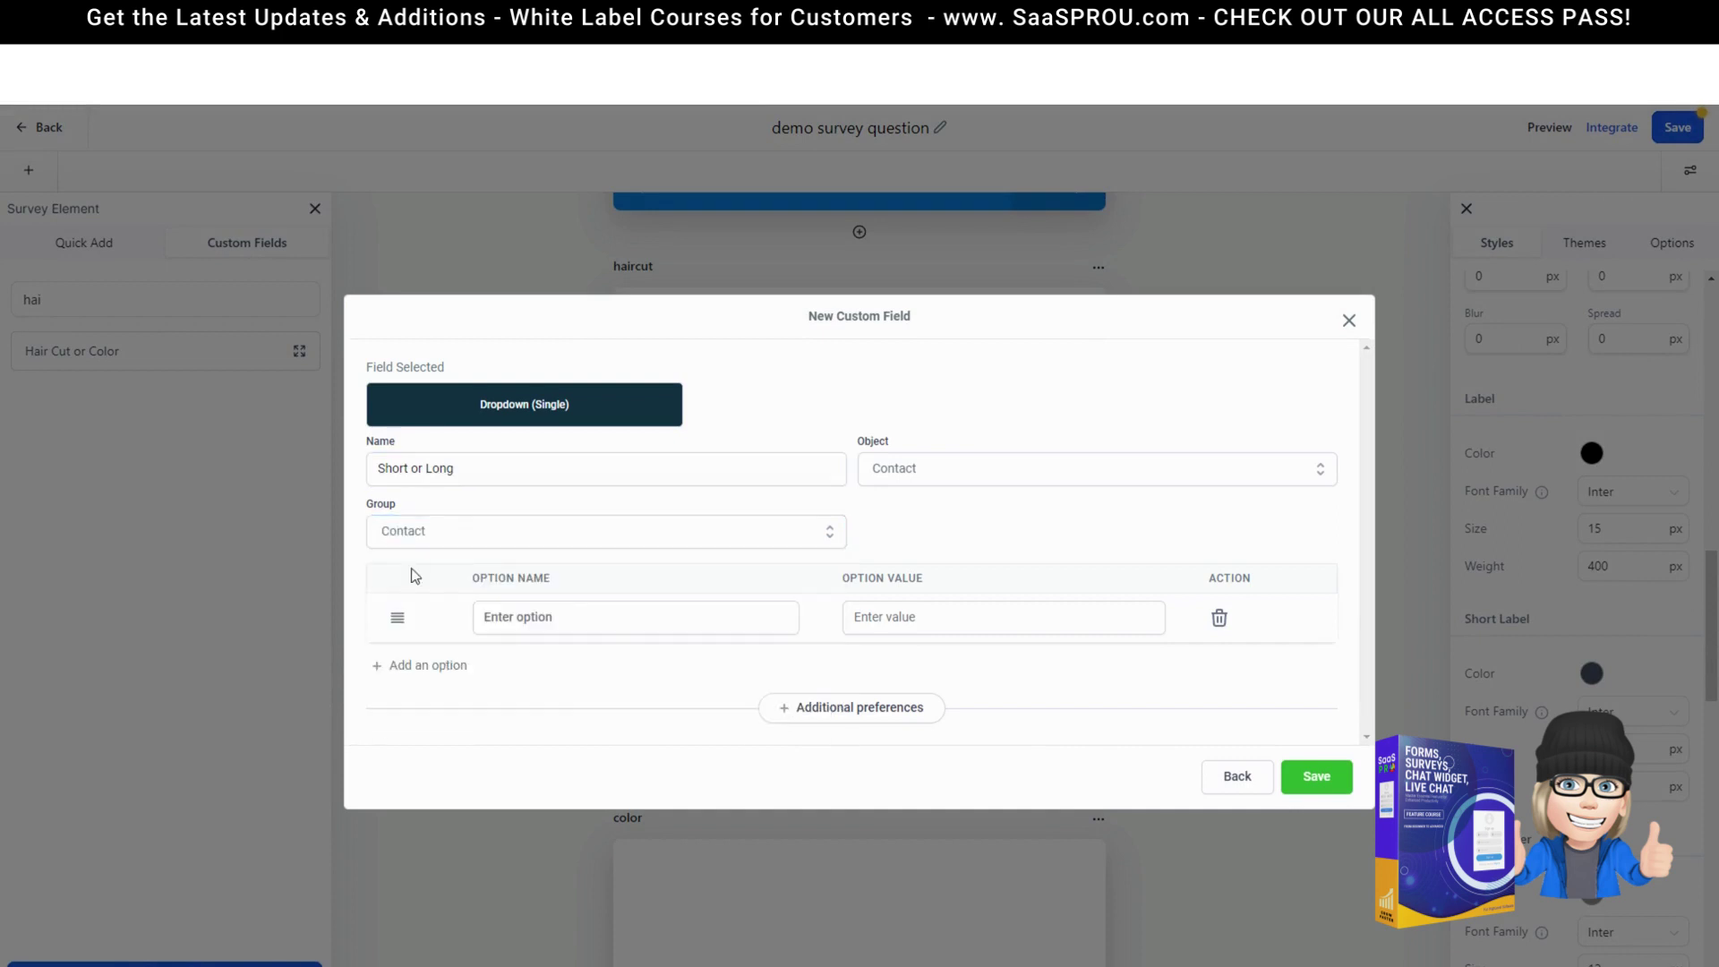
left_click(519, 614)
type("Short")
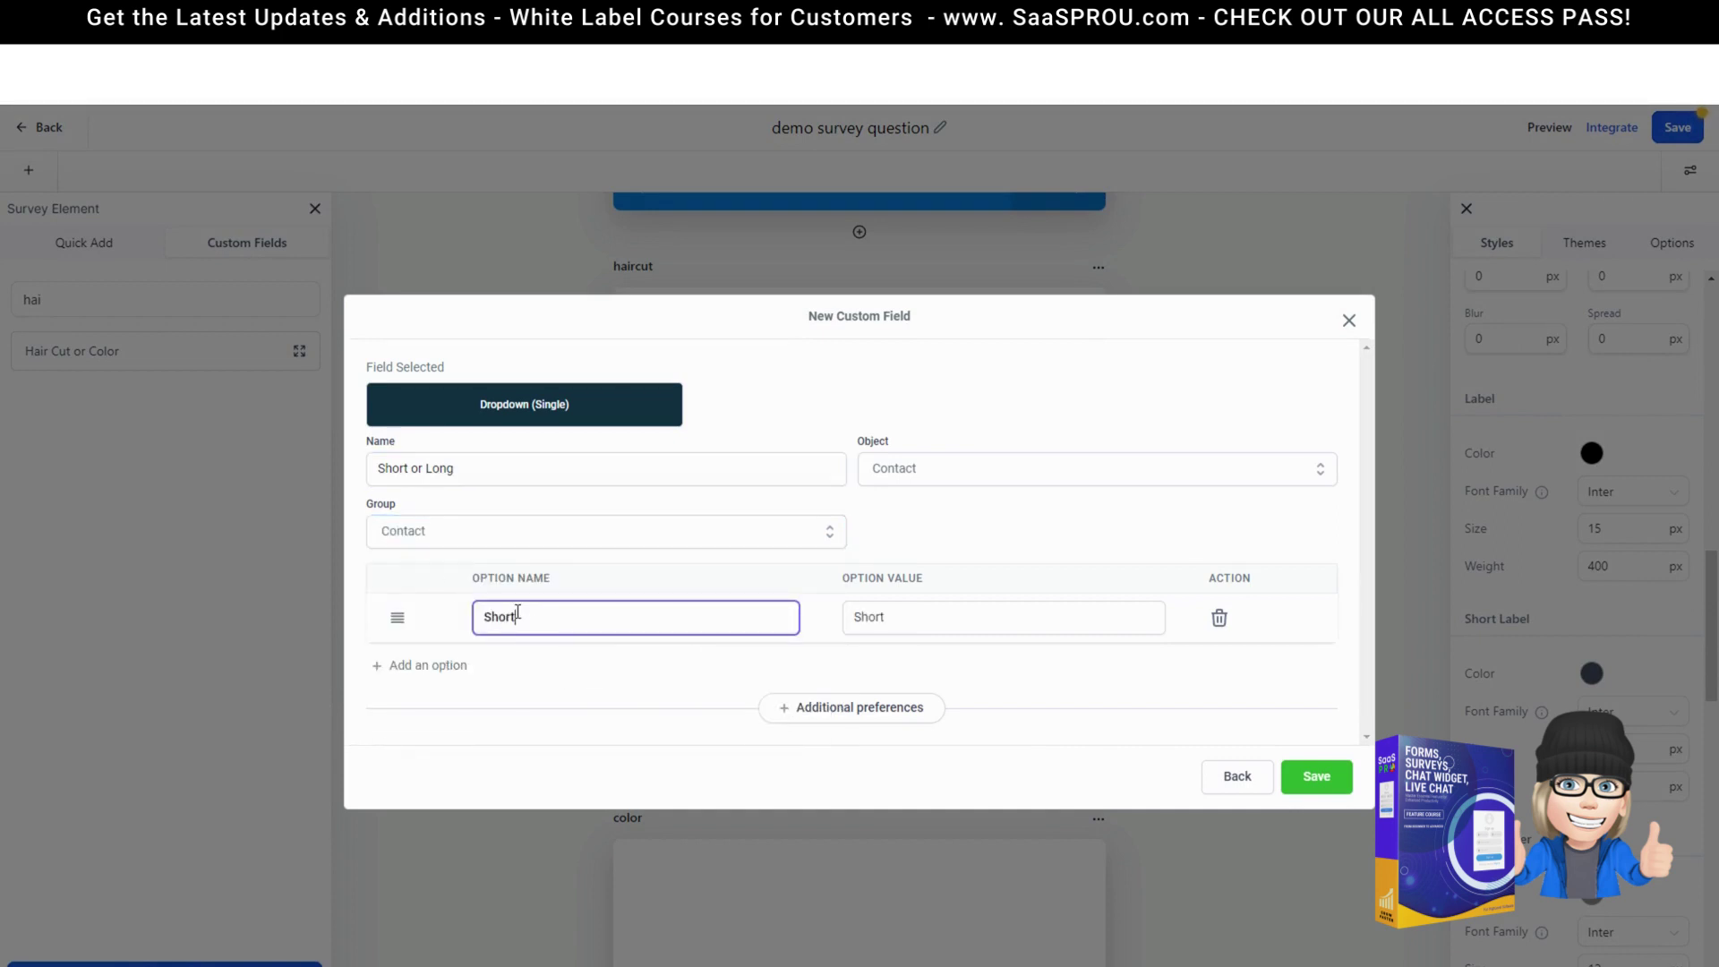
left_click(428, 665)
type("Long")
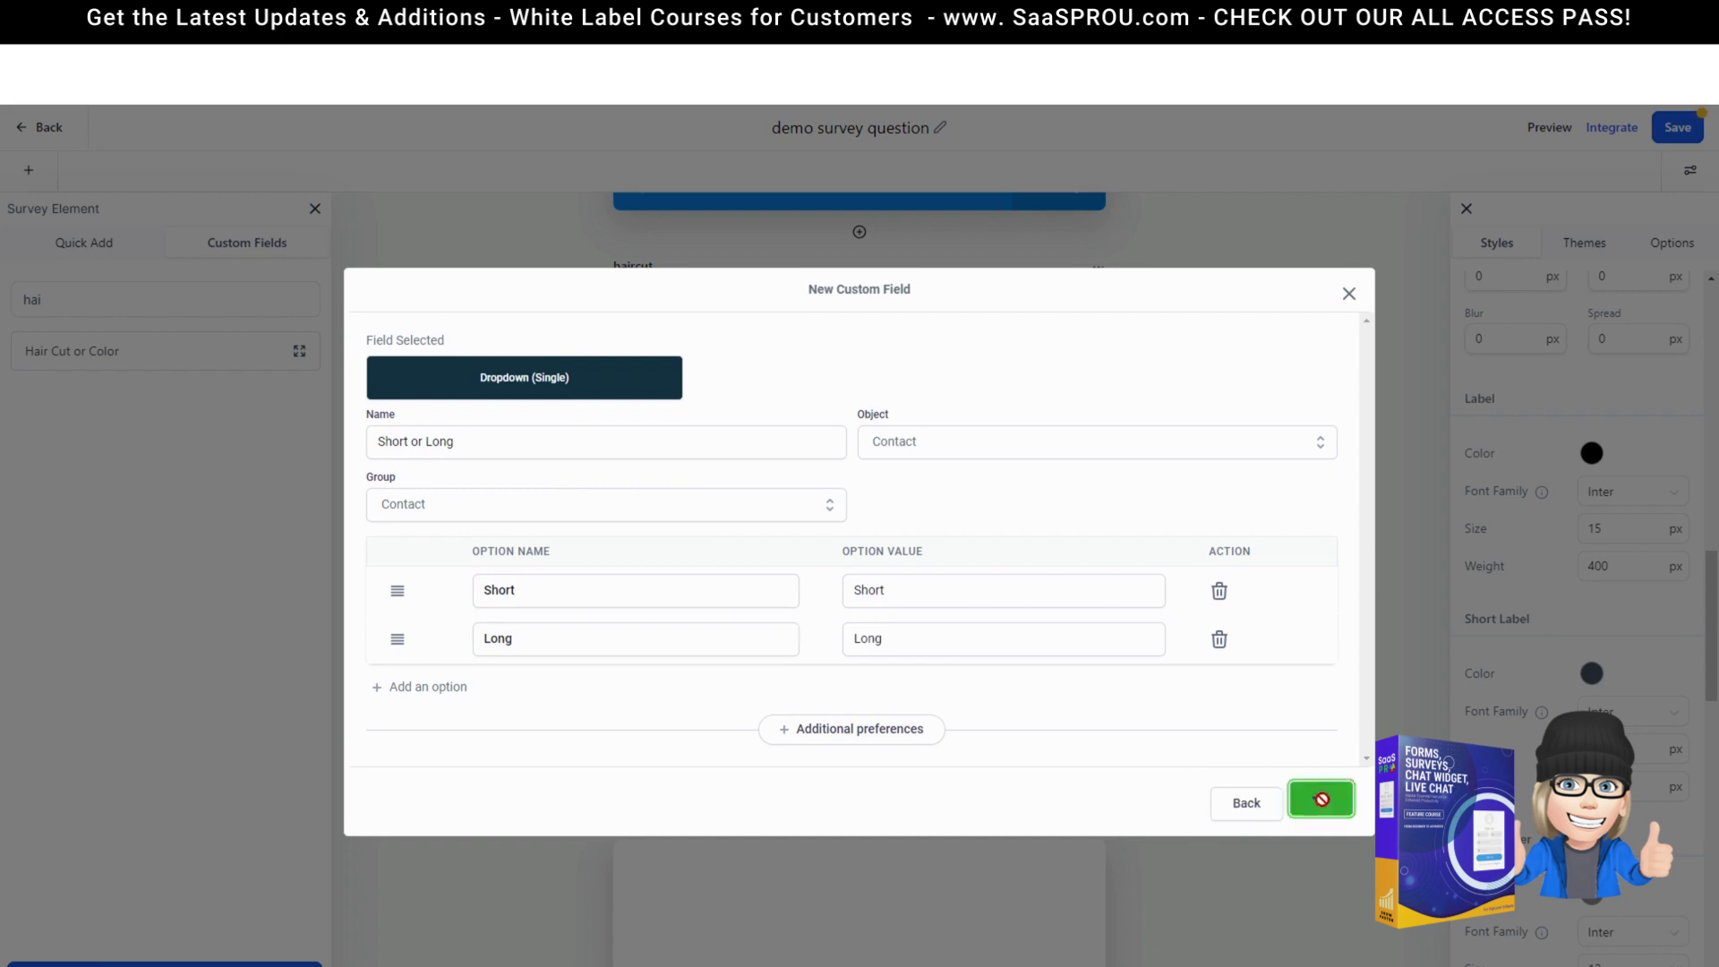
left_click(1321, 799)
- Search custom fields for 'shor' and drag Short or Long onto the haircut slide
left_click(65, 295)
double_click(32, 300)
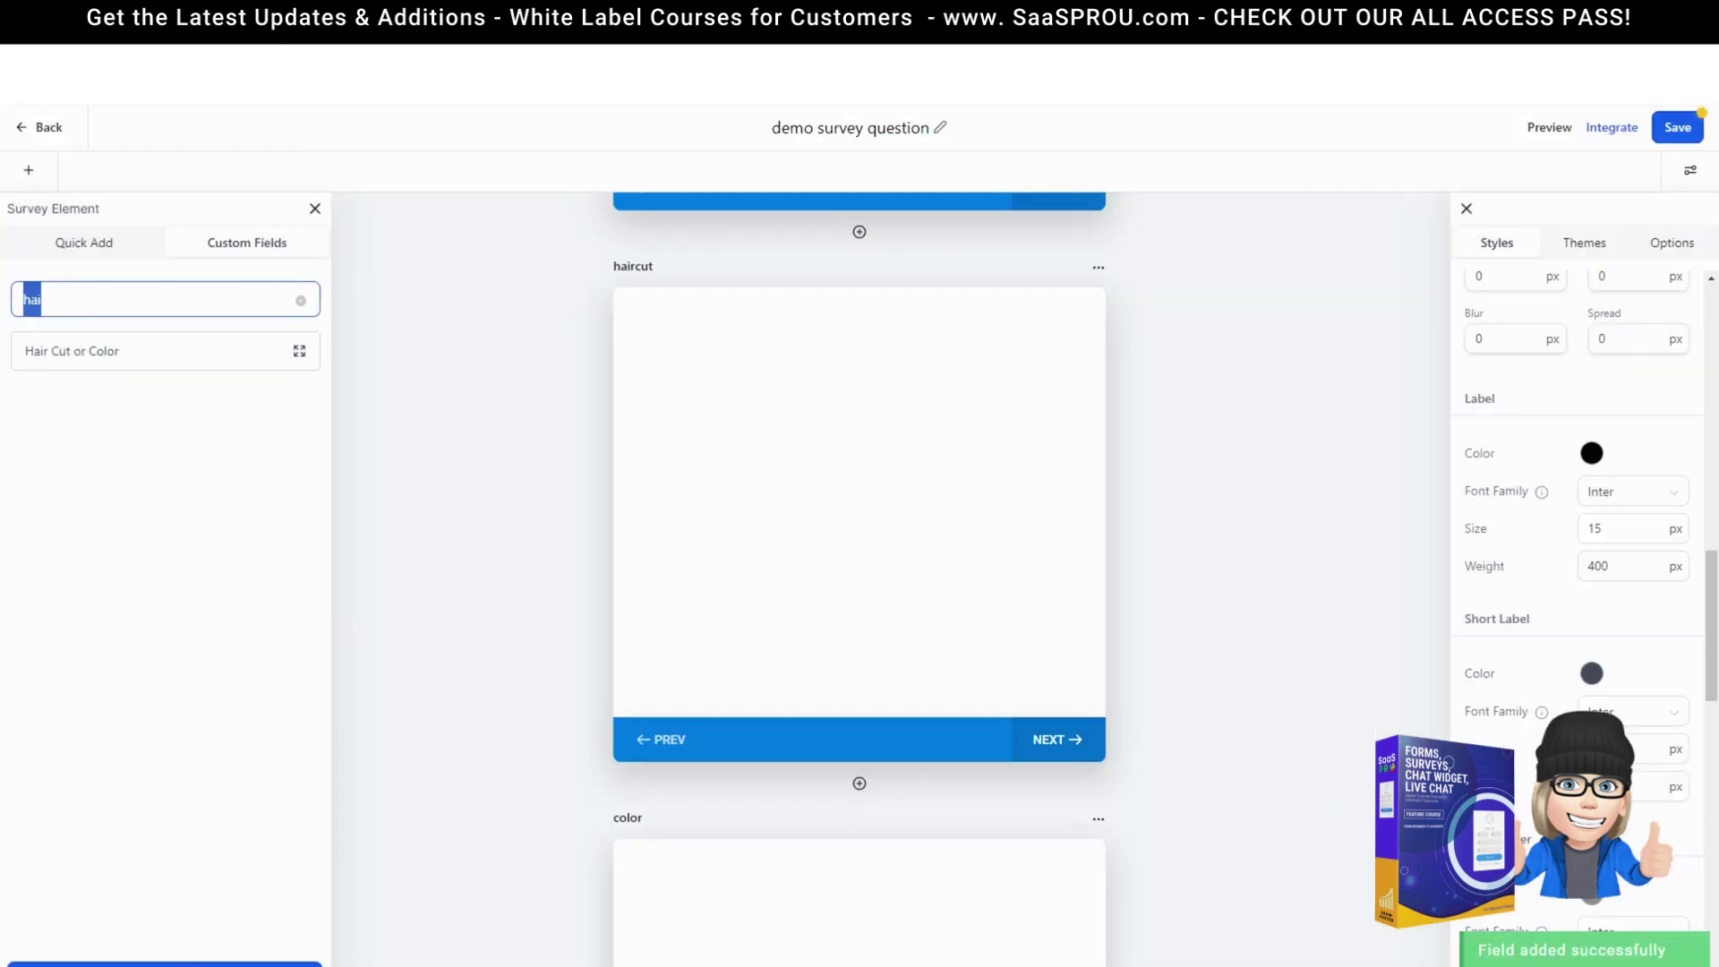
type("shor")
left_click_drag(62, 345, 786, 372)
scroll(806, 654, "down", 4)
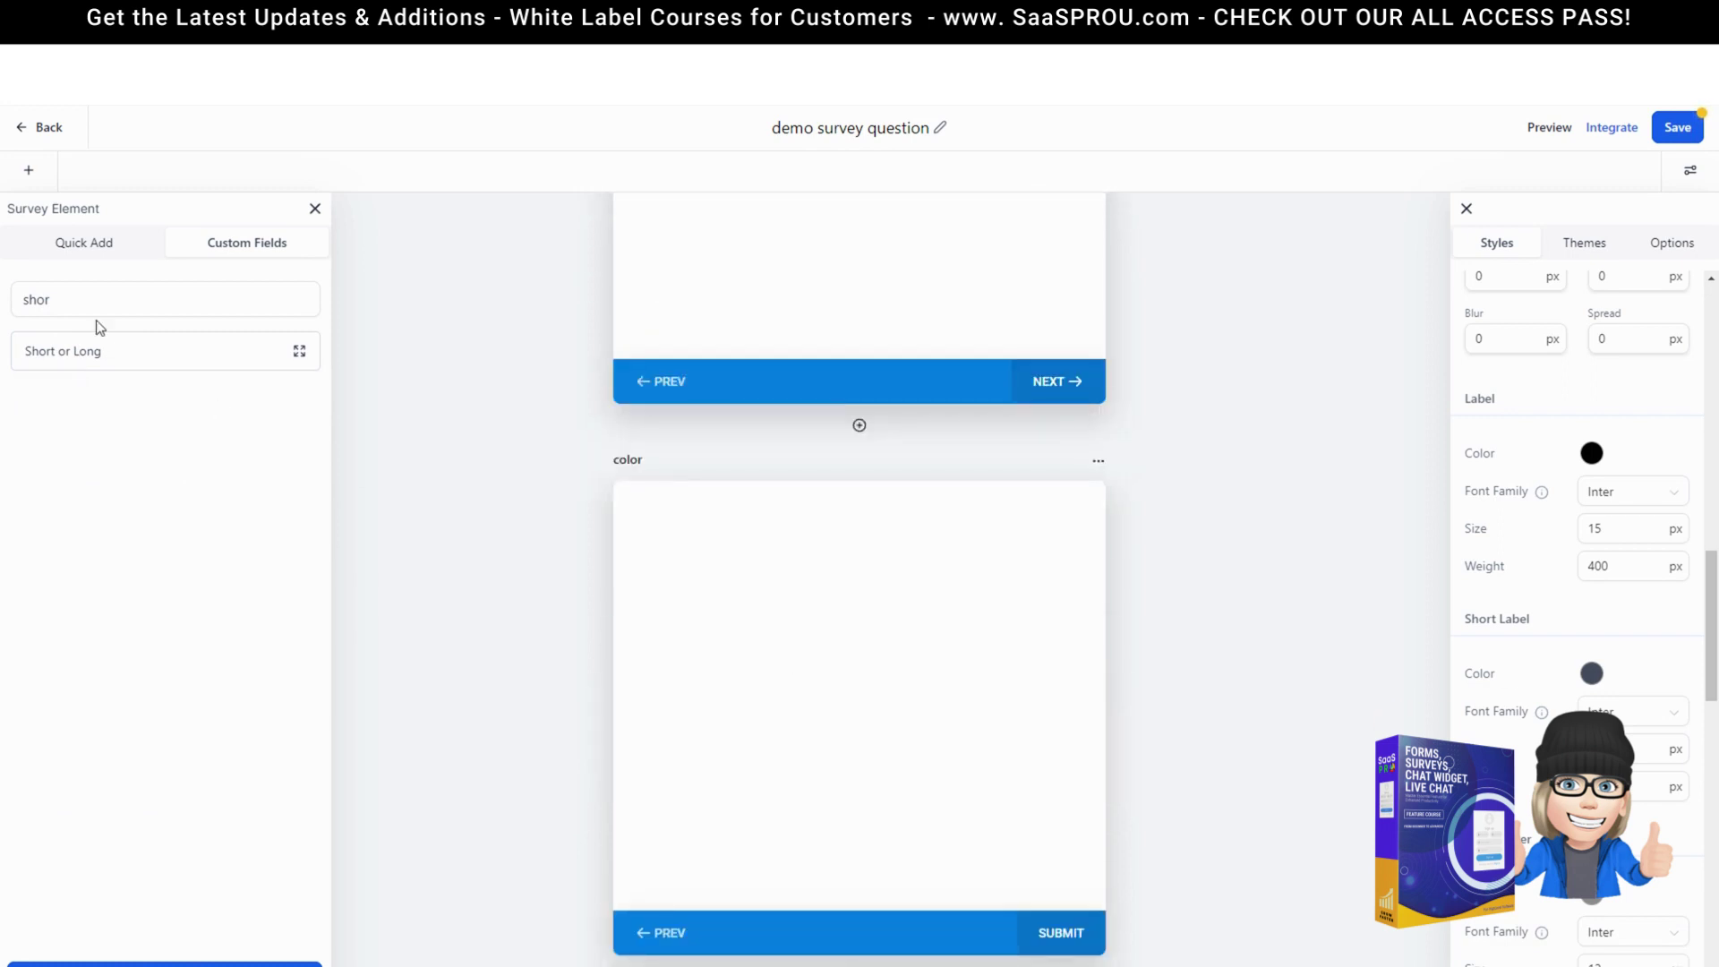
- Start a new Dropdown (Single) custom field named Colors
left_click(165, 964)
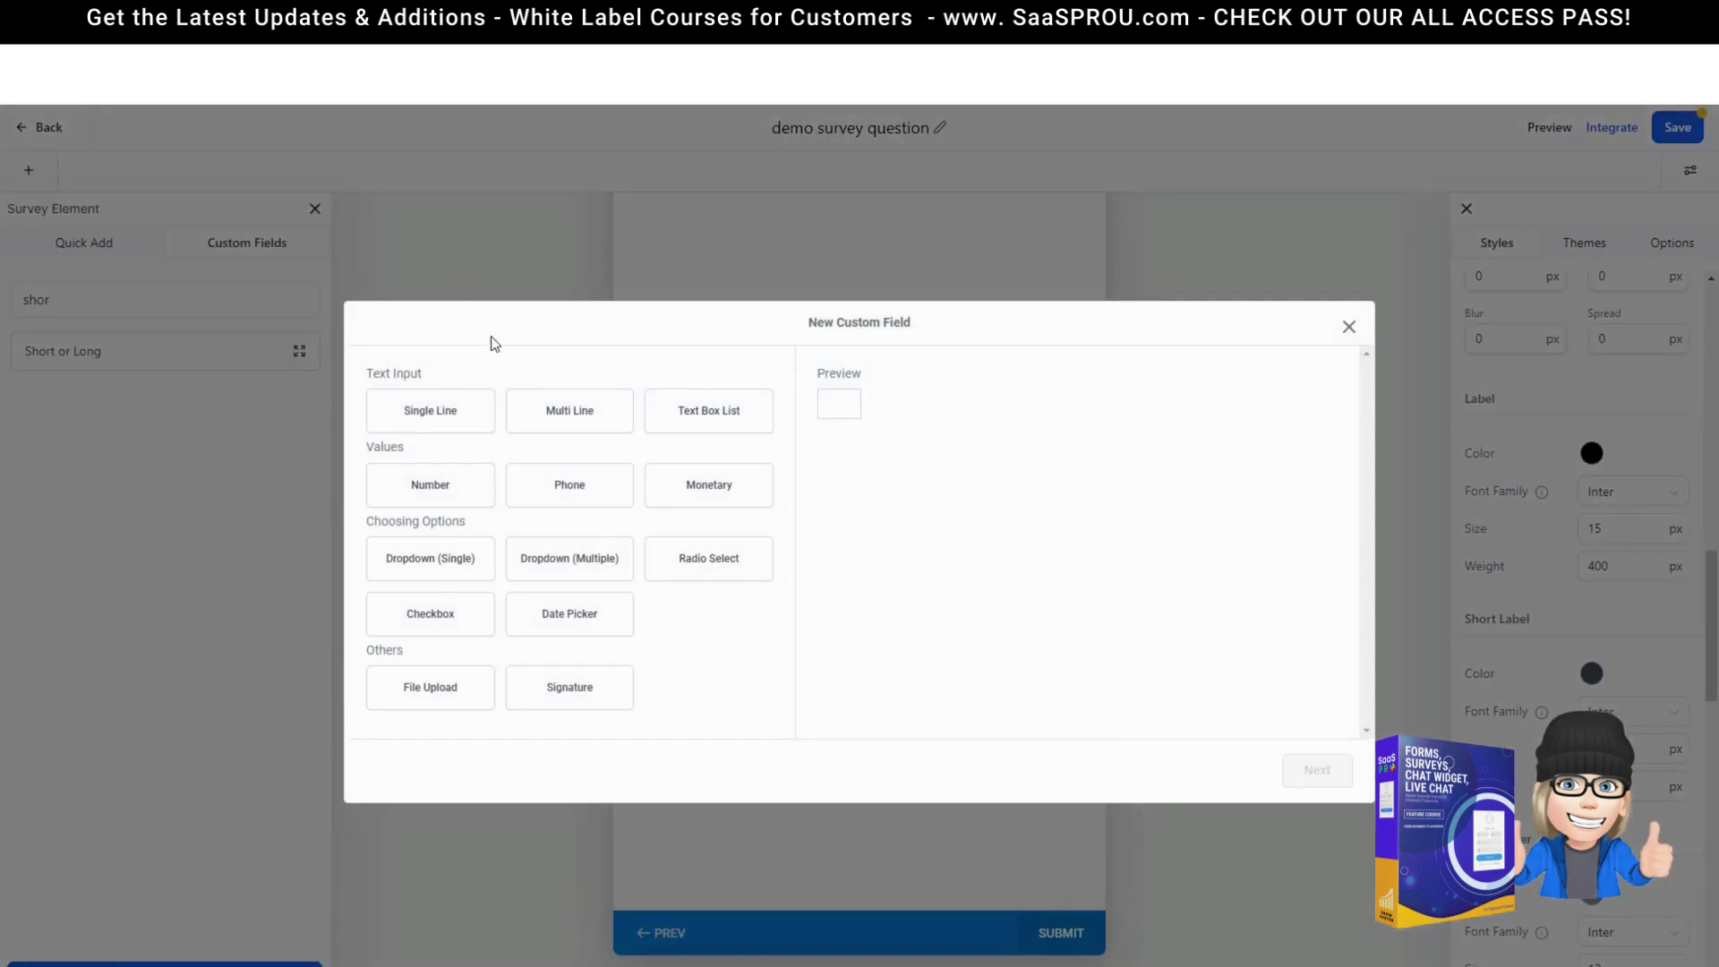
left_click(441, 566)
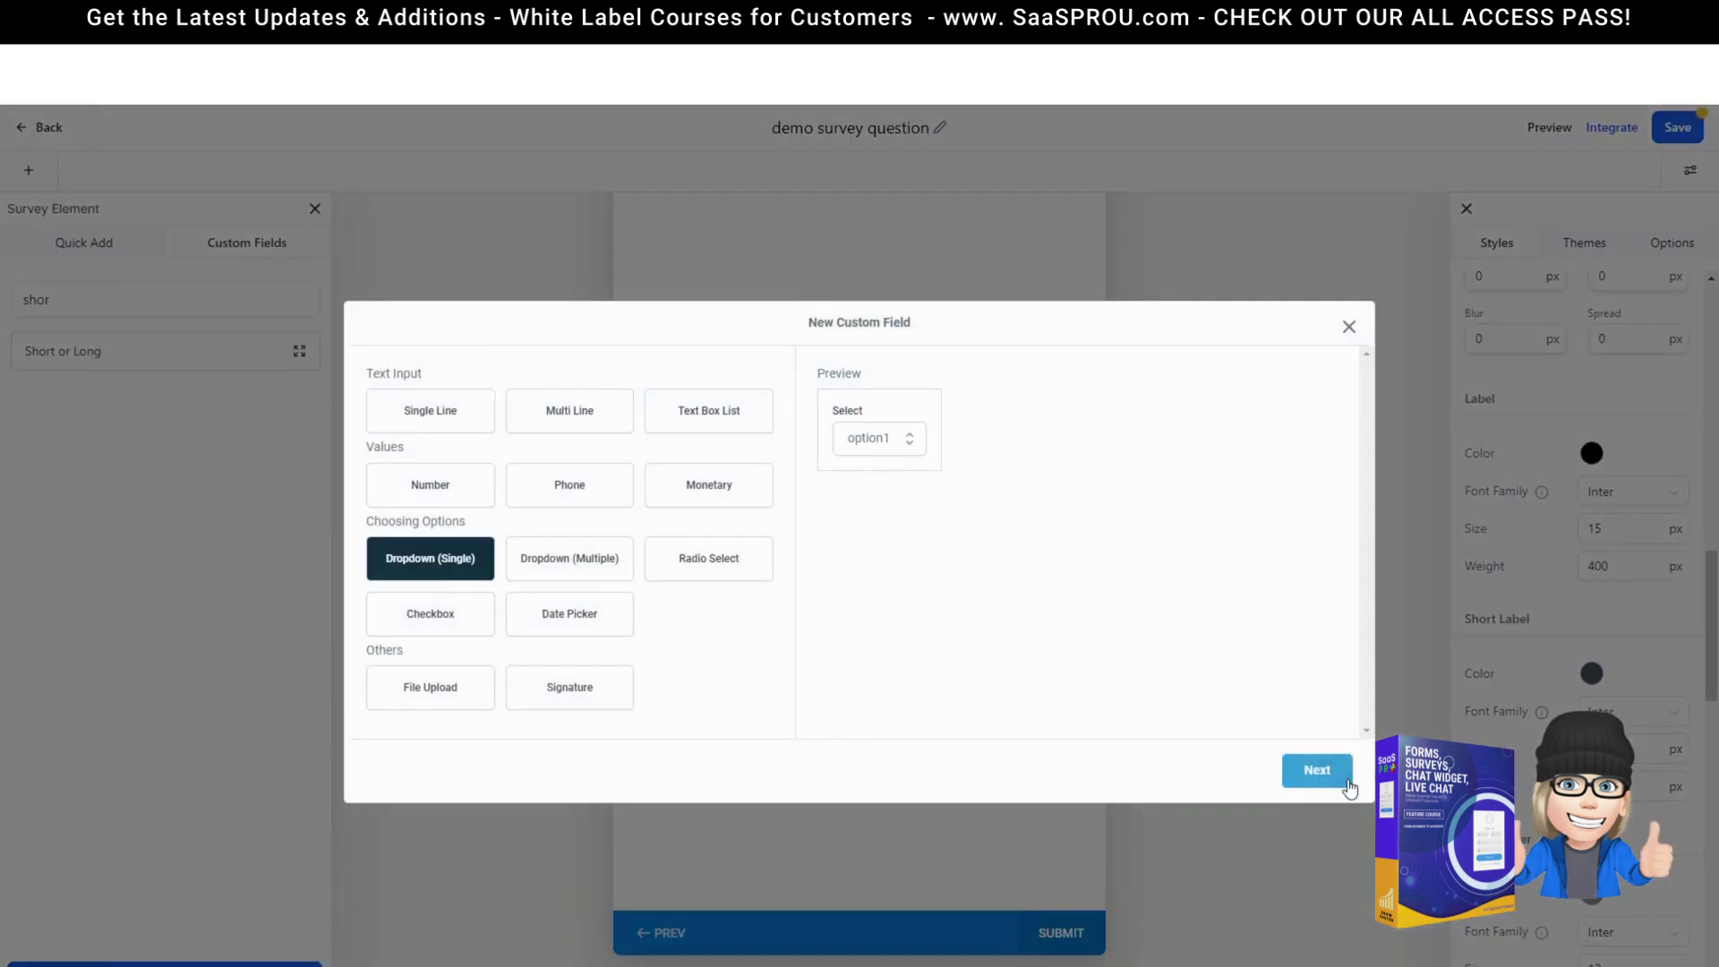
left_click(1316, 770)
left_click(523, 465)
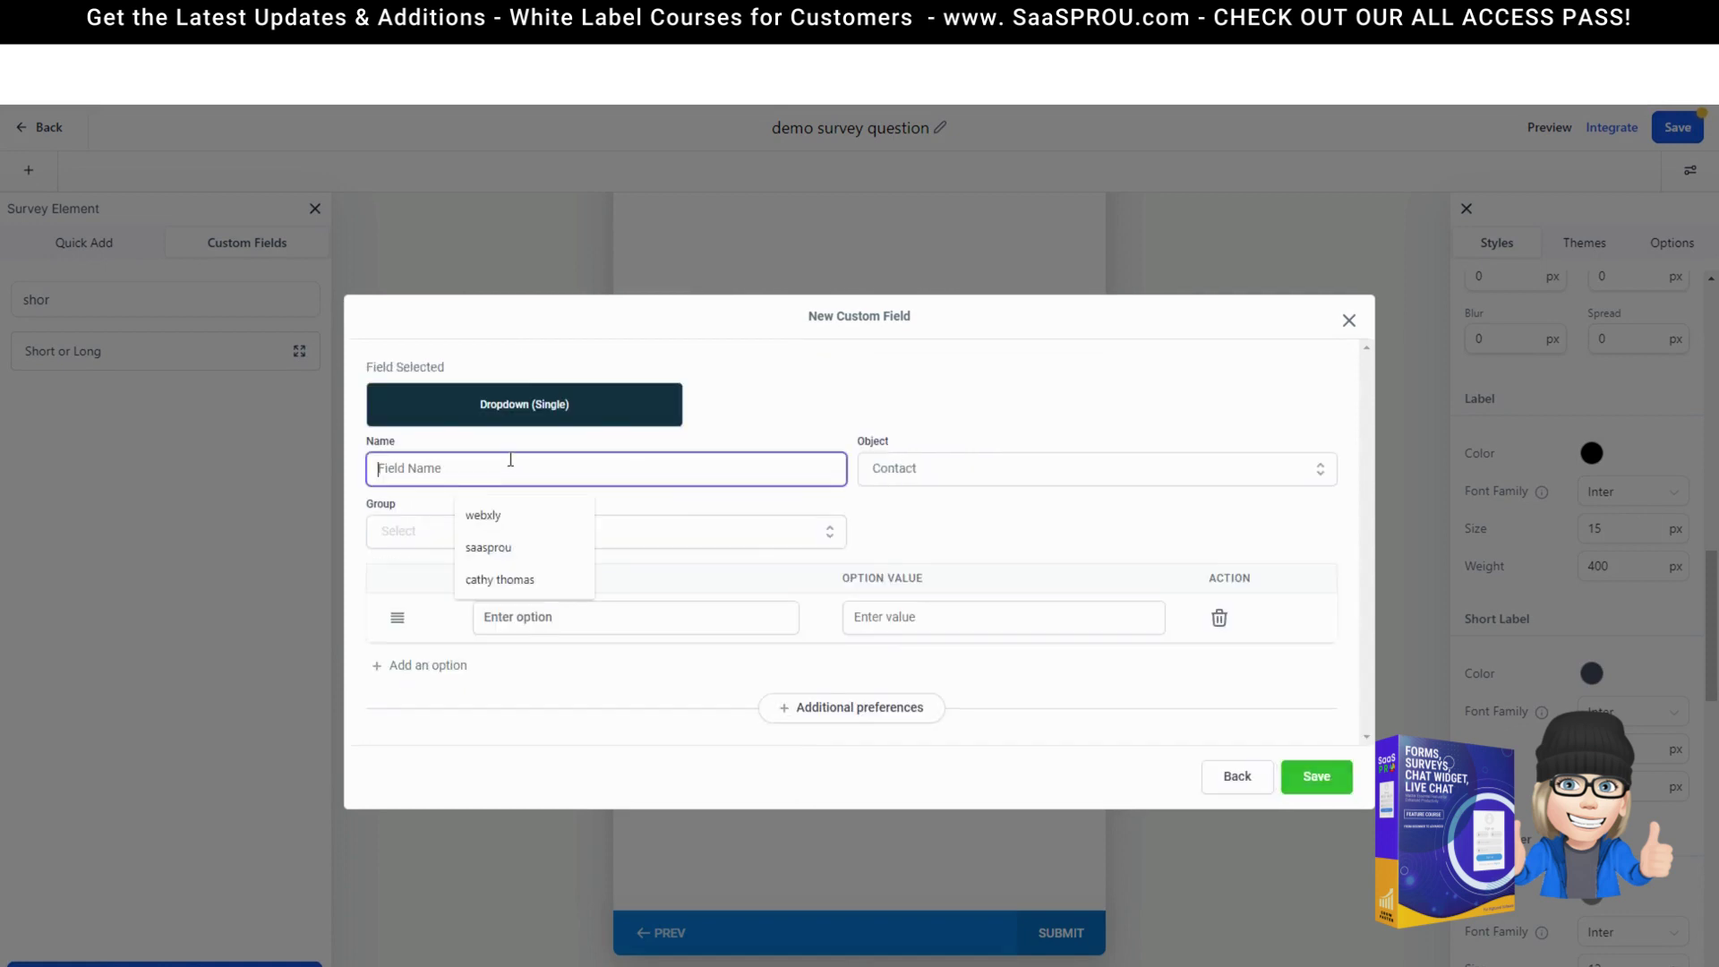
type("Colors")
- Give the Colors field the options blue, red, black, blond and purple
left_click(508, 618)
type("blue")
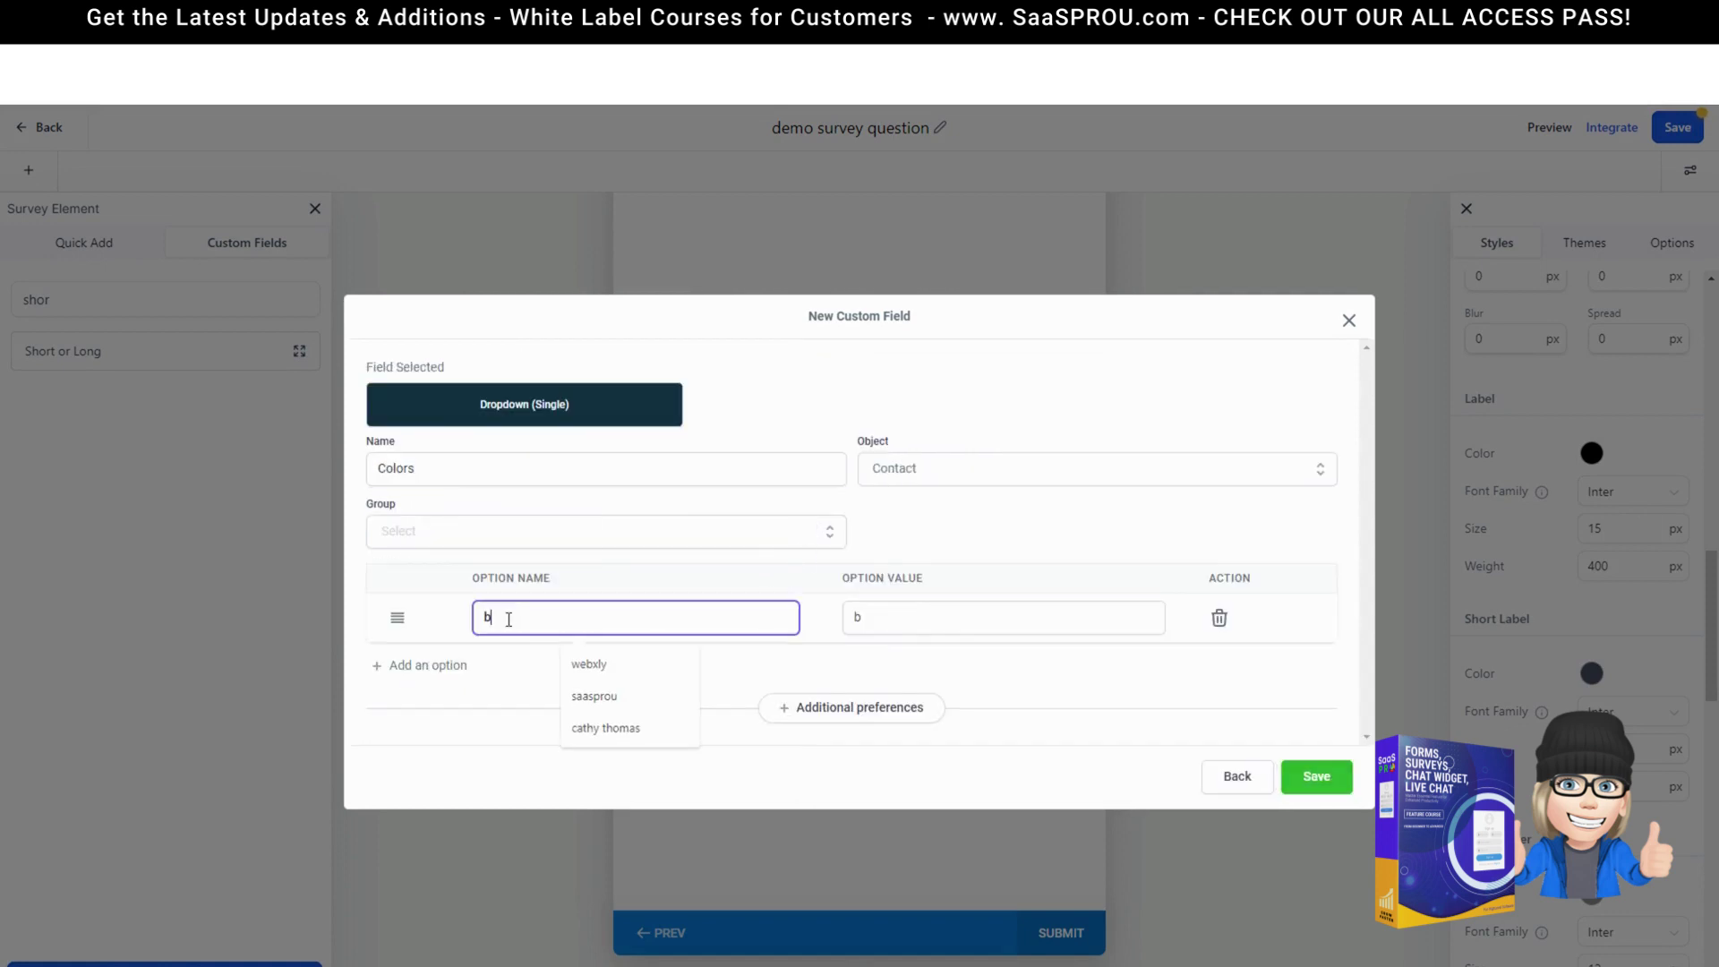
left_click(421, 667)
type("red")
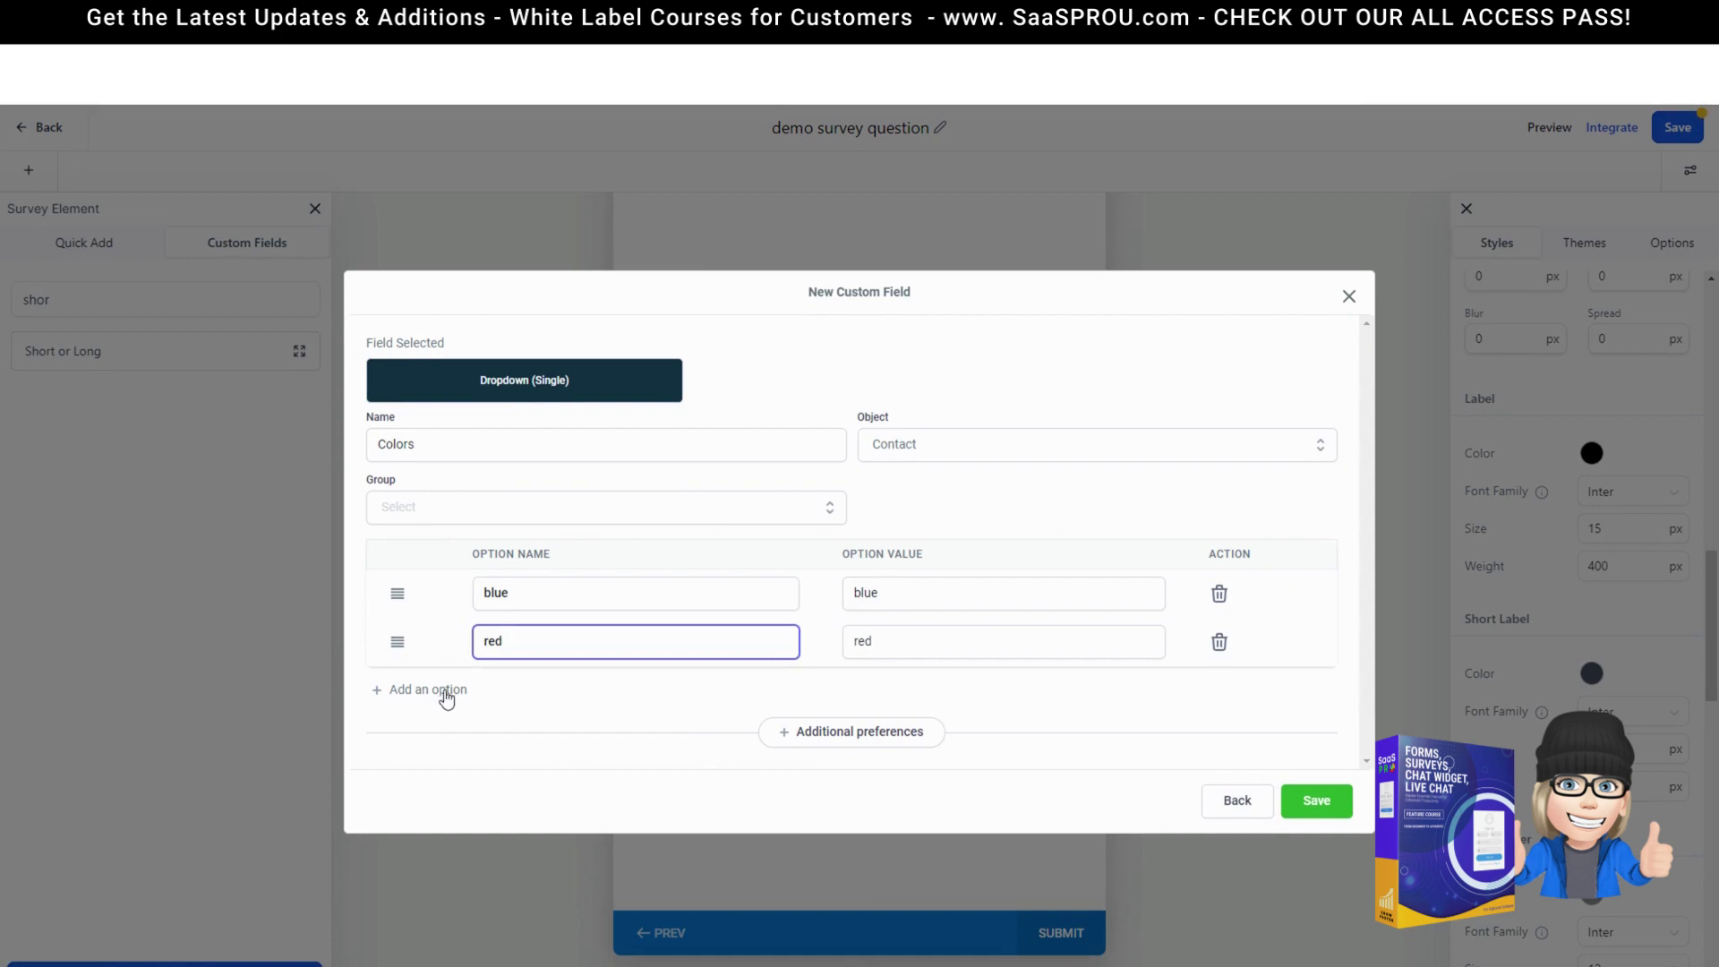
left_click(445, 695)
type("dar")
key("BackSpace")
key("BackSpace")
type("lack")
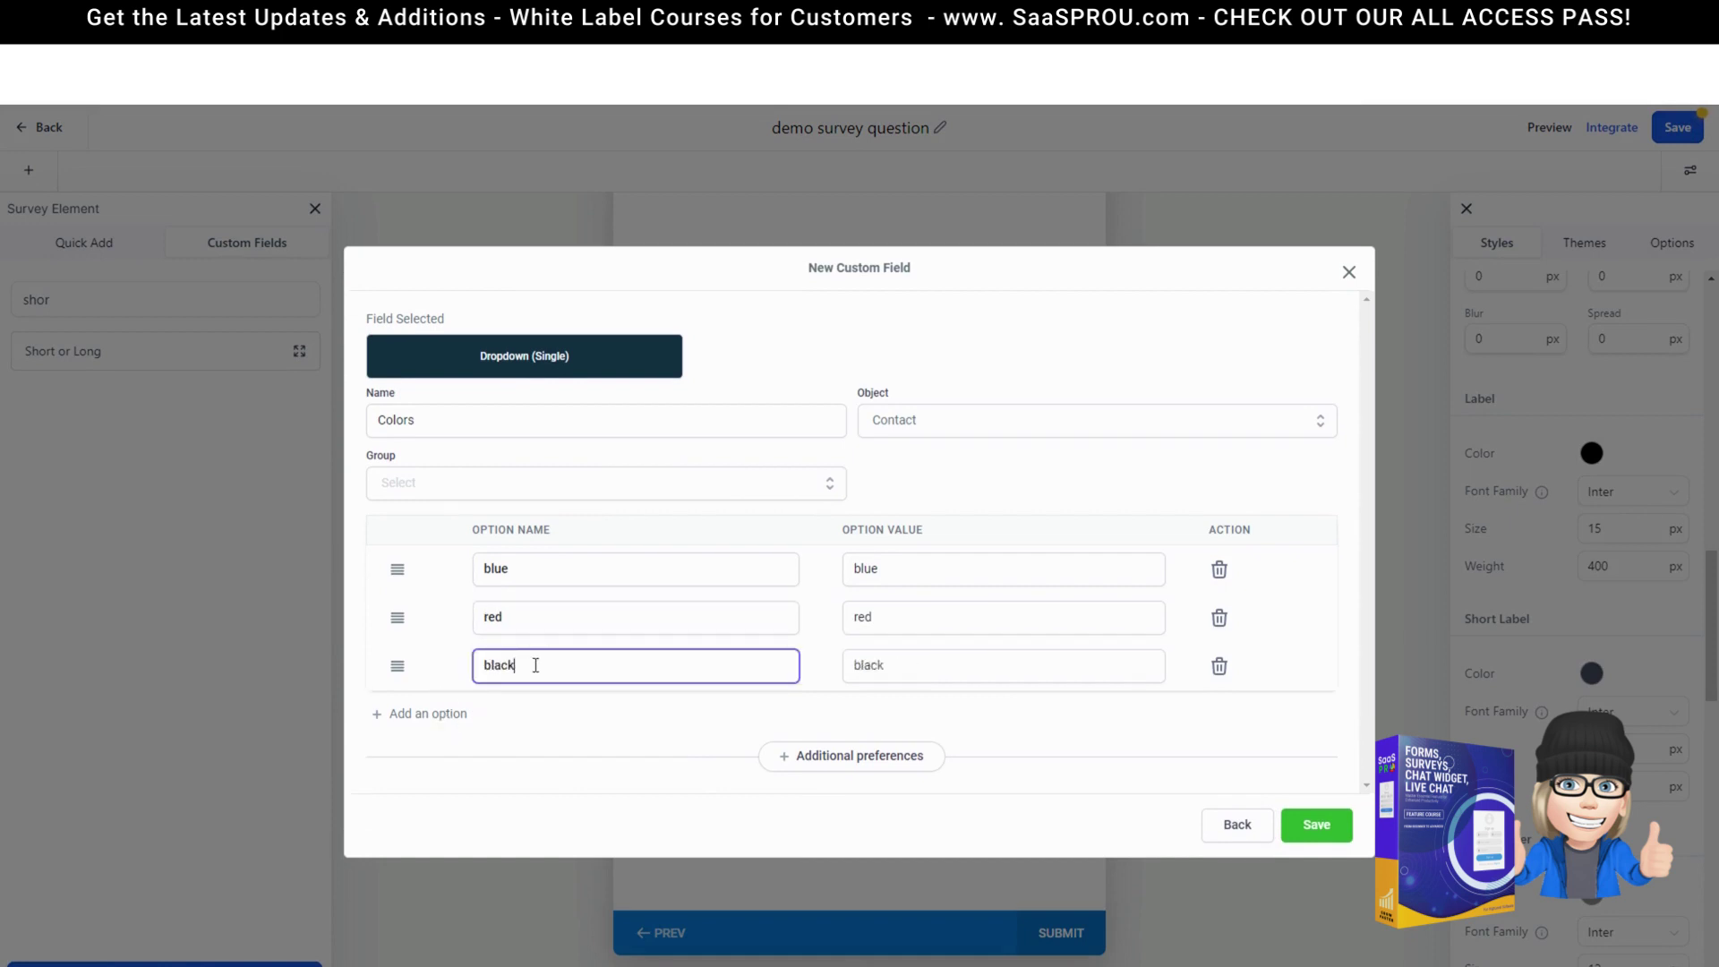
left_click(475, 710)
type("blond")
left_click(433, 743)
left_click(513, 741)
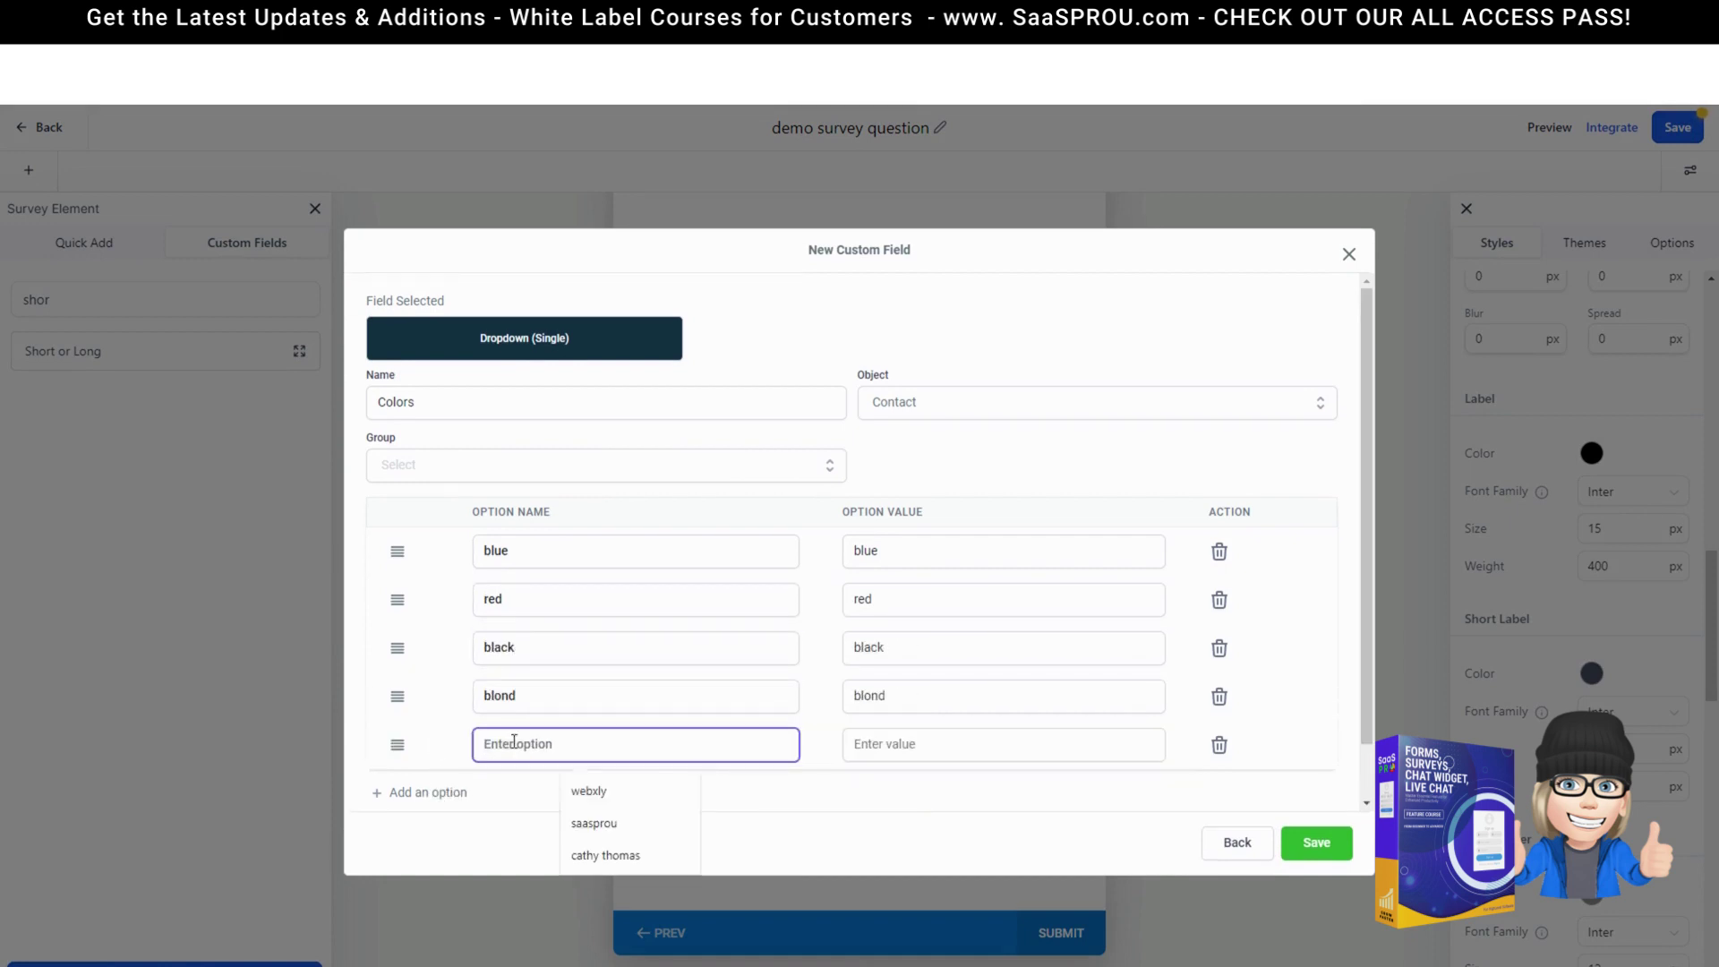
type("purple")
- Put the Colors field in the Contact group and save it
left_click(447, 464)
left_click(422, 451)
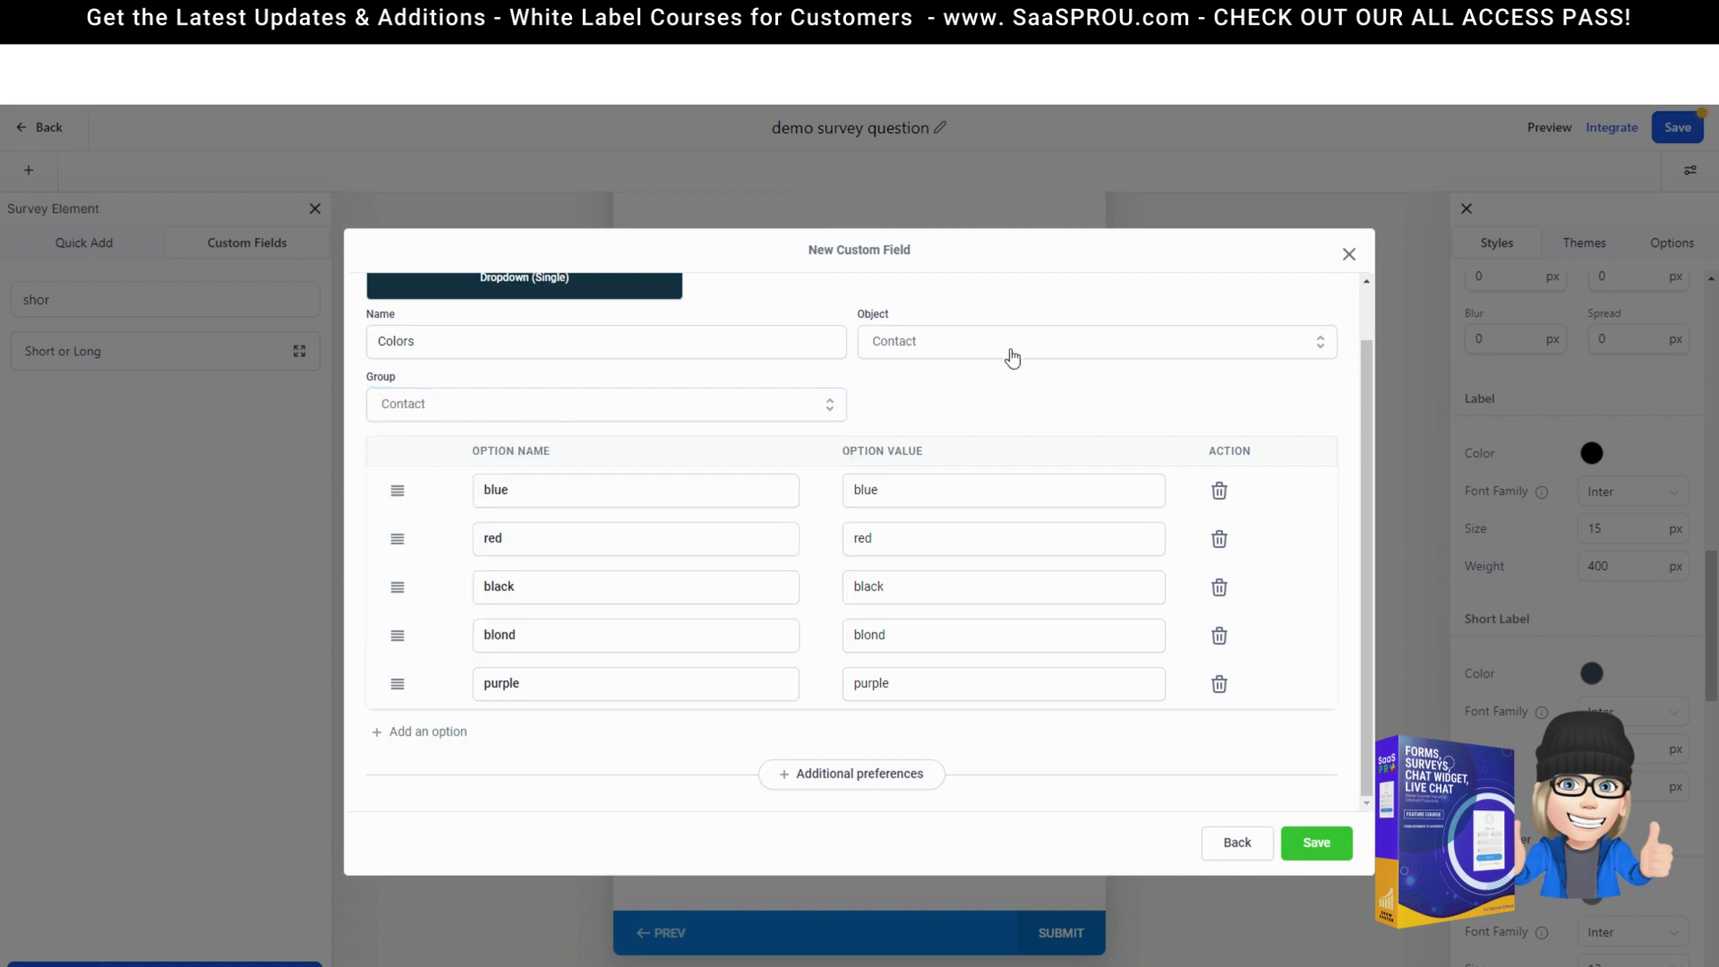
left_click(1316, 841)
- Search custom fields for 'col' and drag Colors onto the color slide
left_click(114, 300)
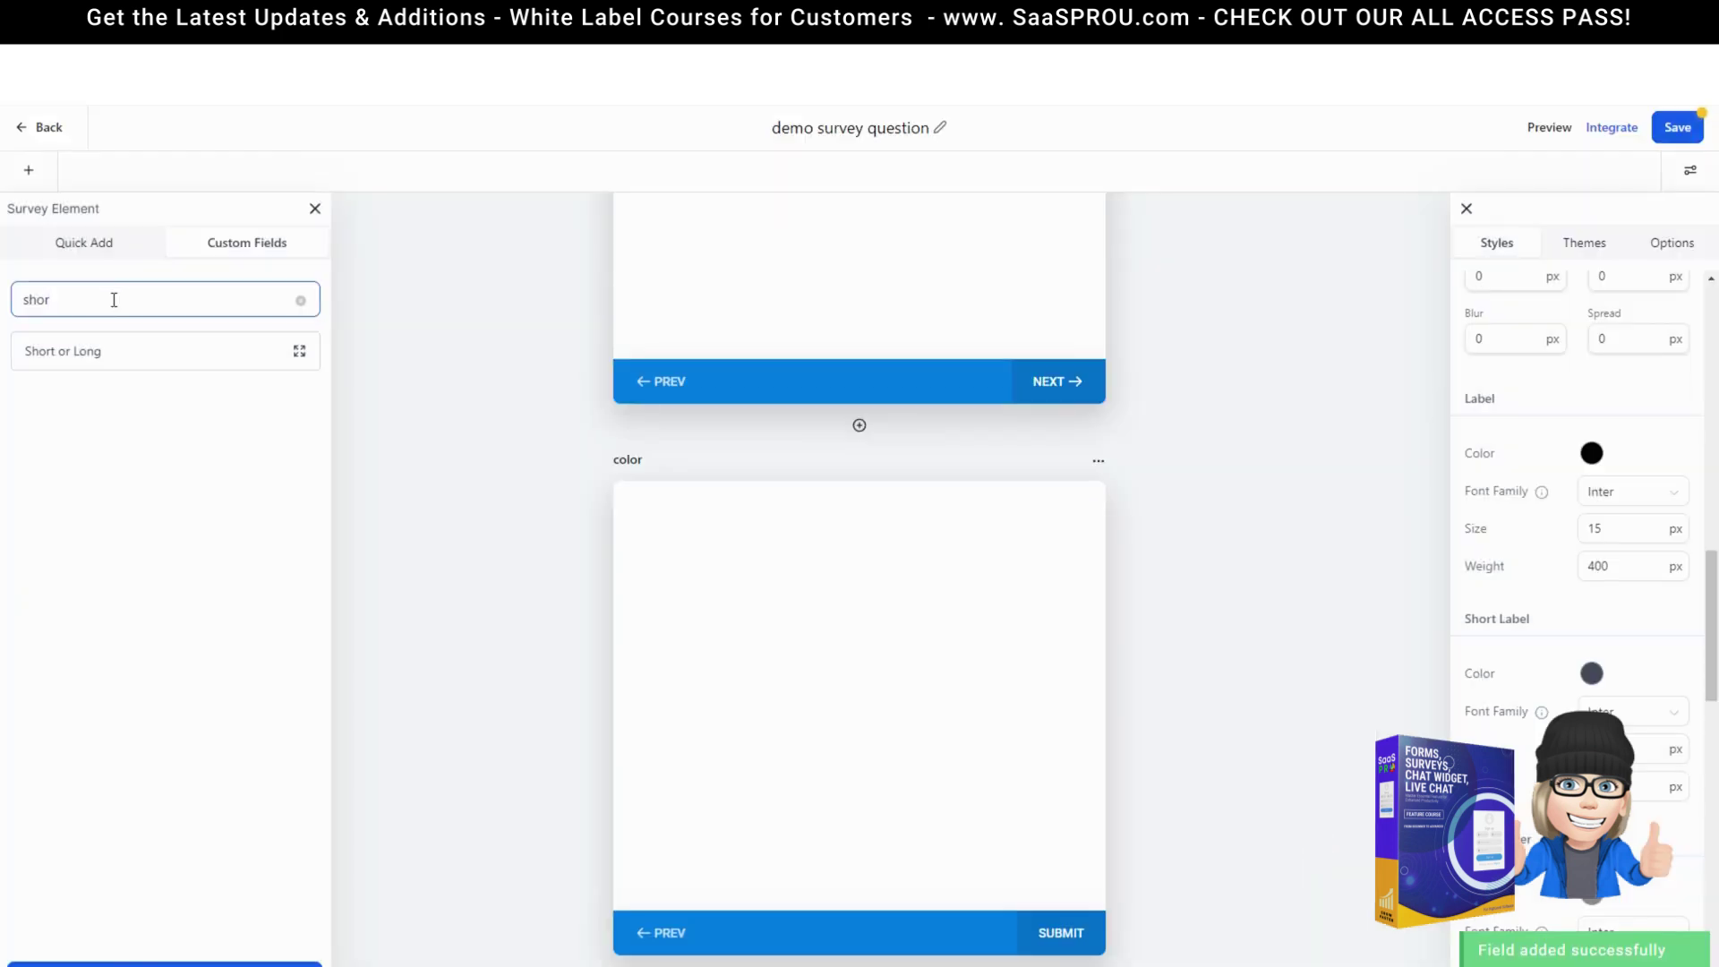
type("shor")
key("BackSpace")
key("BackSpace")
key("BackSpace")
key("BackSpace")
type("col")
left_click_drag(89, 492, 937, 566)
scroll(1159, 515, "up", 6)
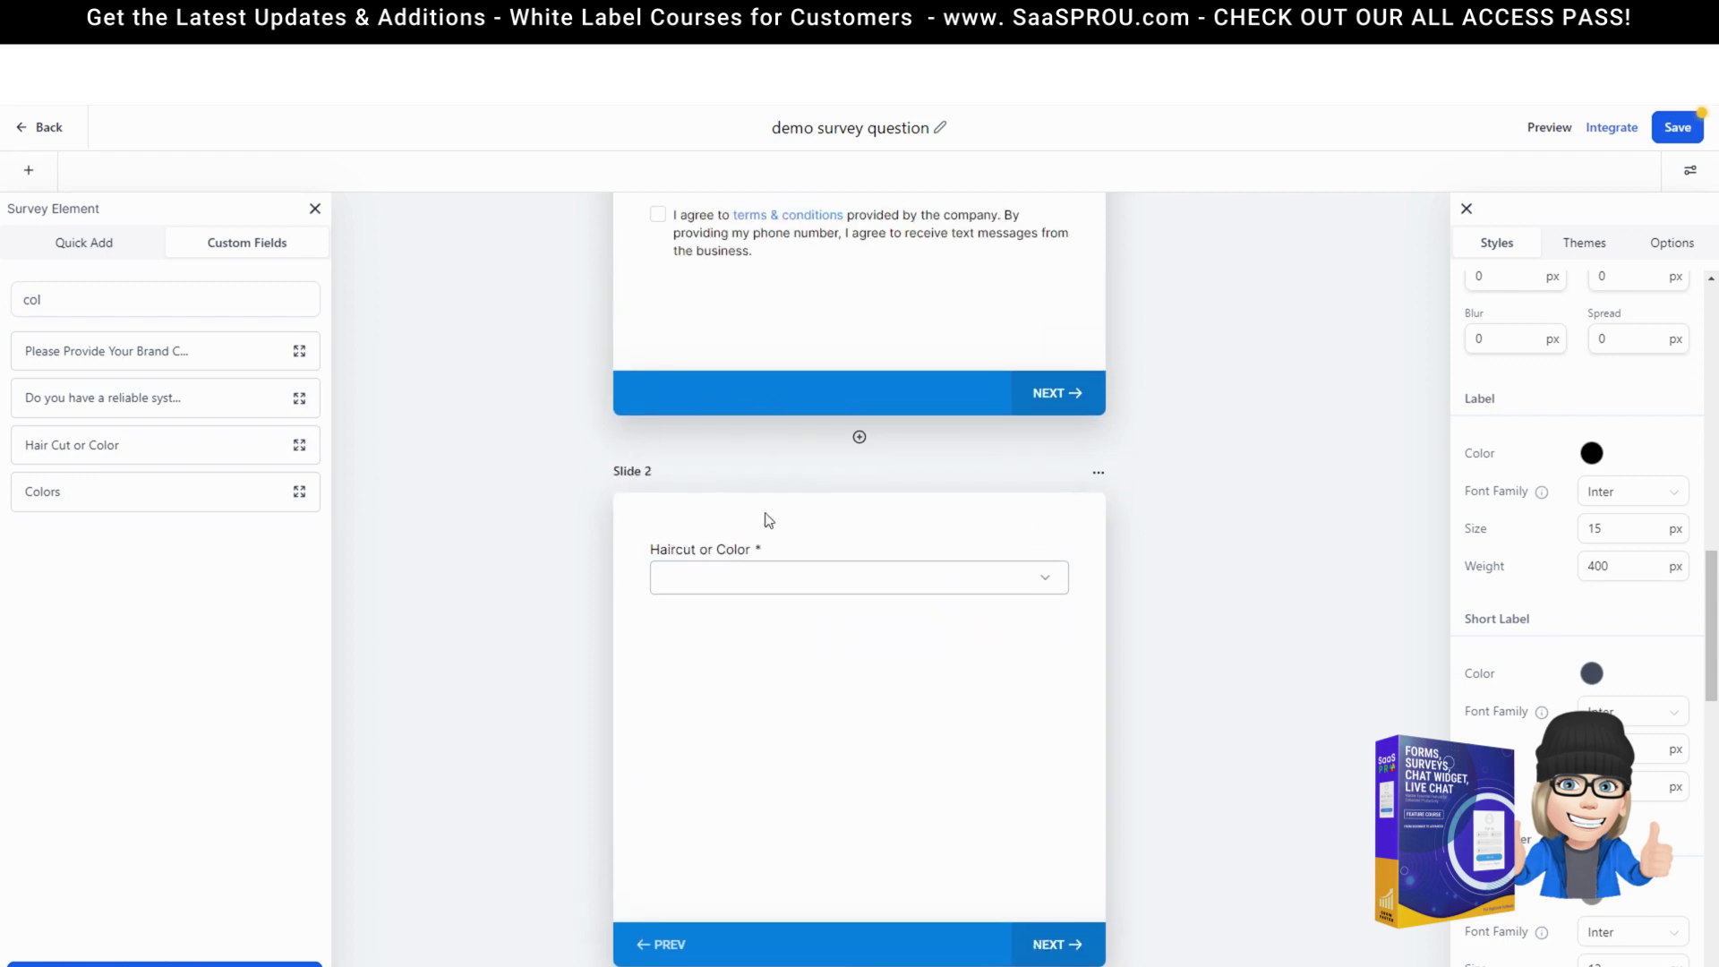
- Close the element panel and look over Slide 2's settings
left_click(315, 210)
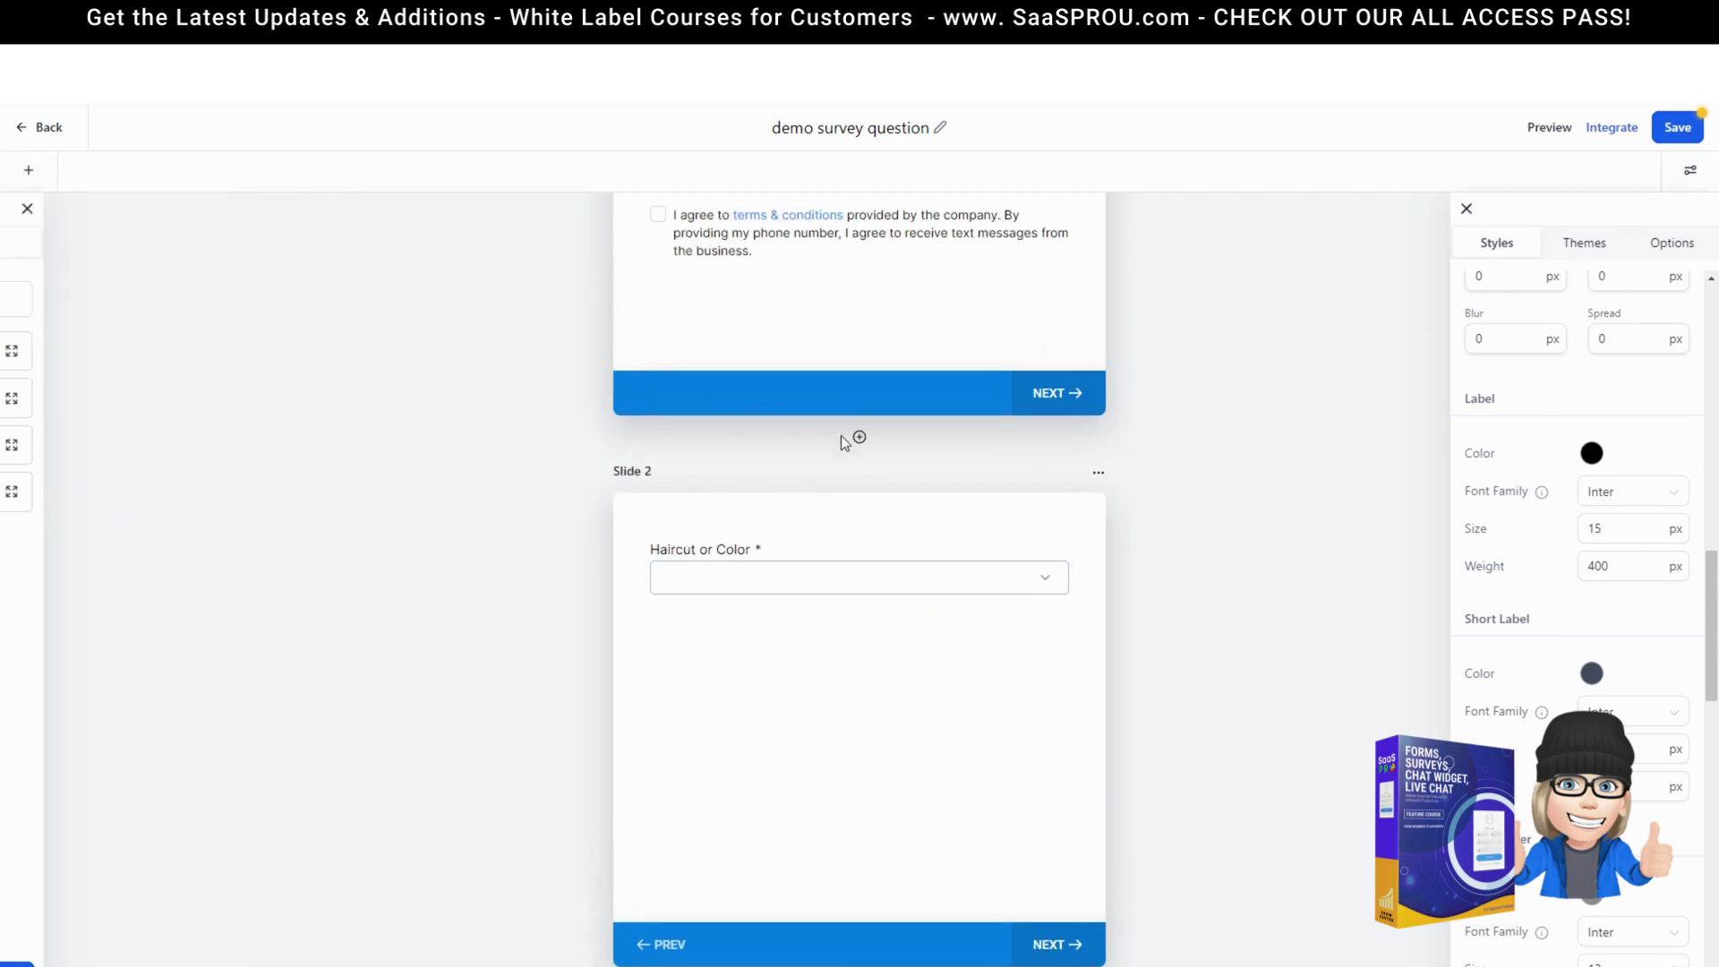
scroll(1252, 584, "up", 3)
scroll(1208, 610, "down", 4)
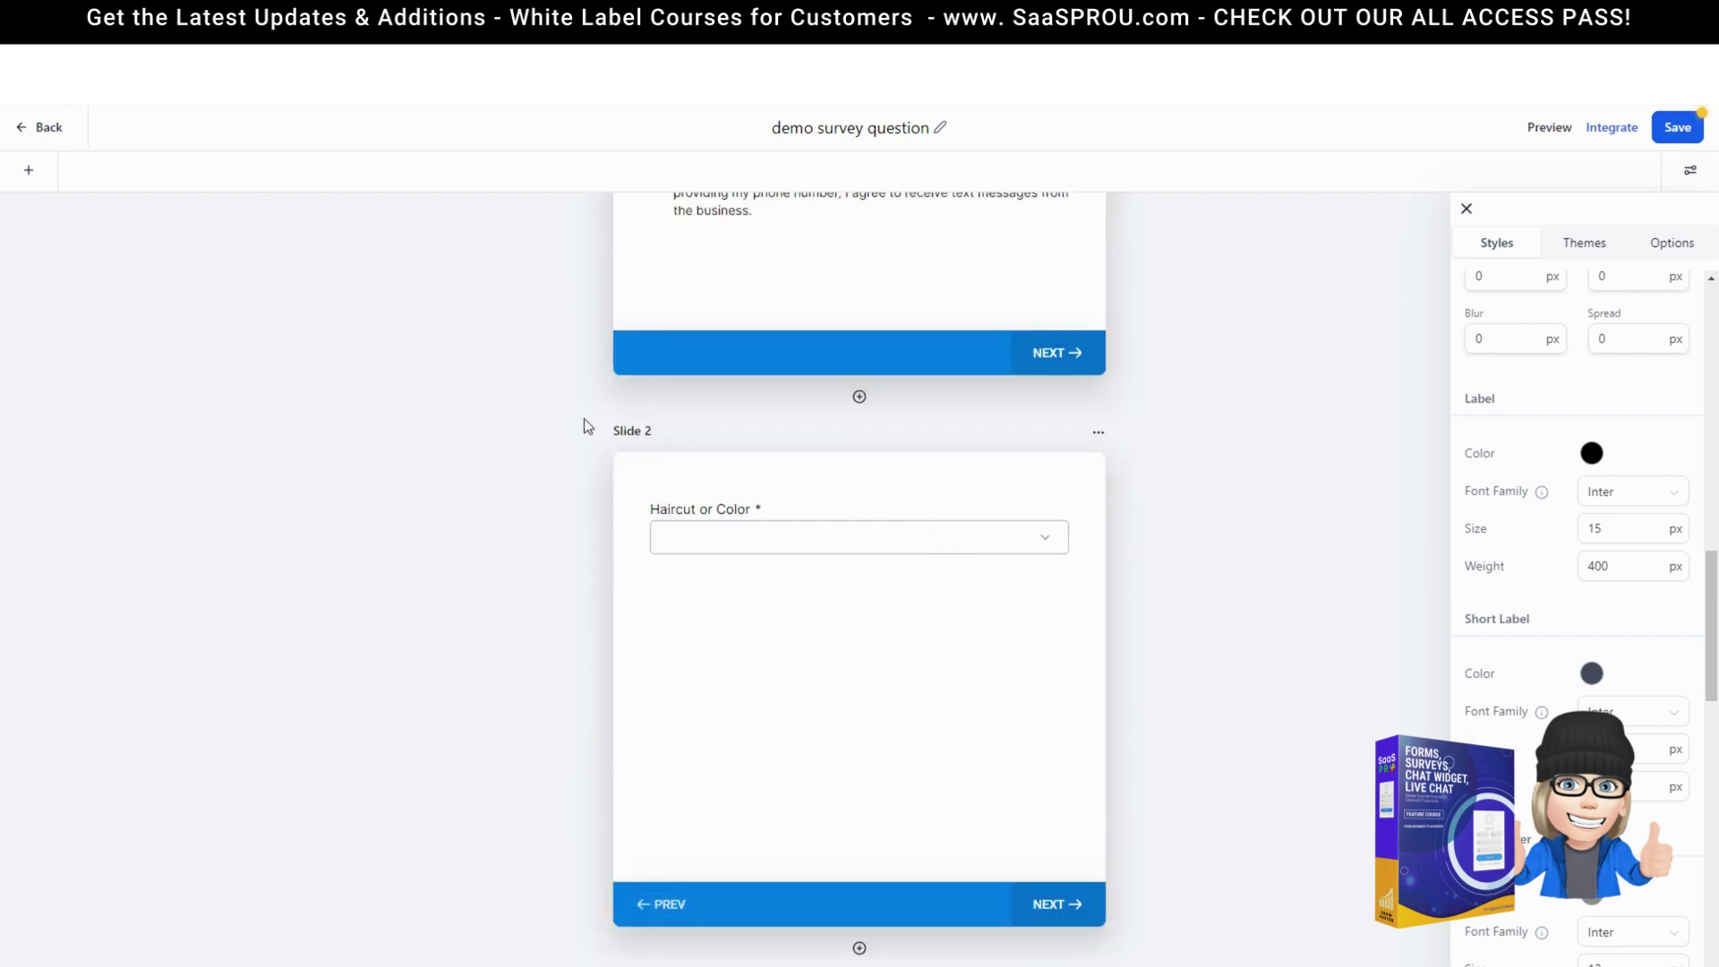
scroll(837, 573, "down", 5)
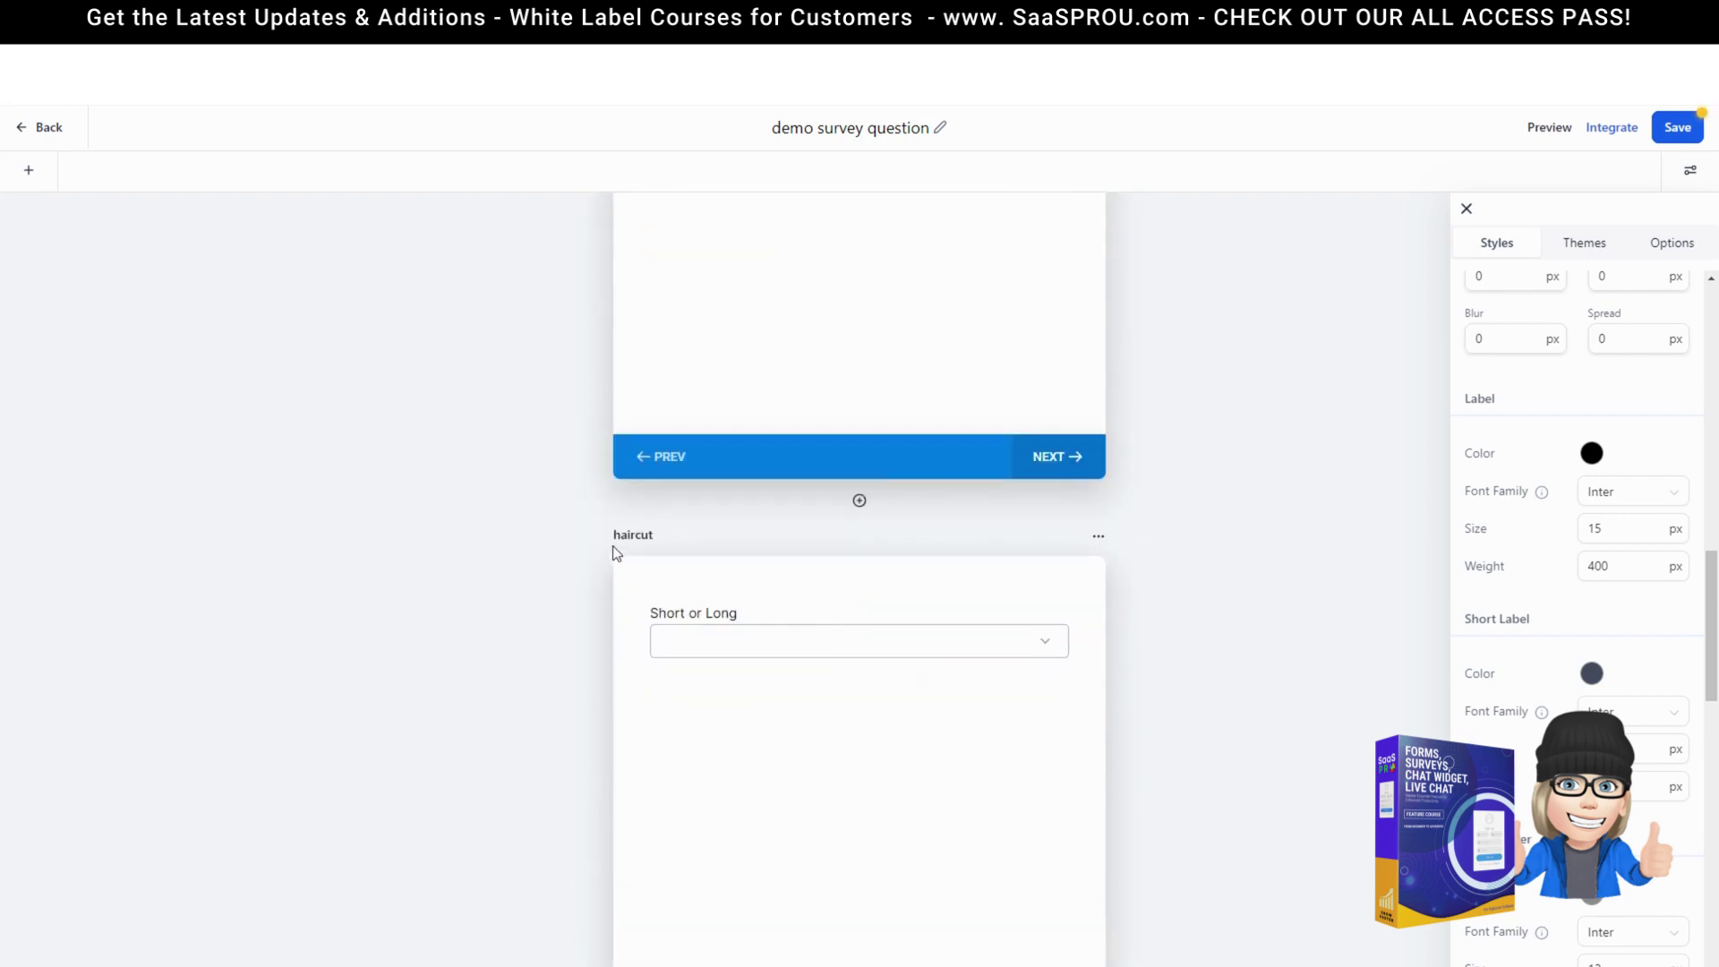
scroll(691, 546, "down", 5)
scroll(641, 763, "up", 7)
scroll(831, 729, "up", 2)
left_click(1098, 343)
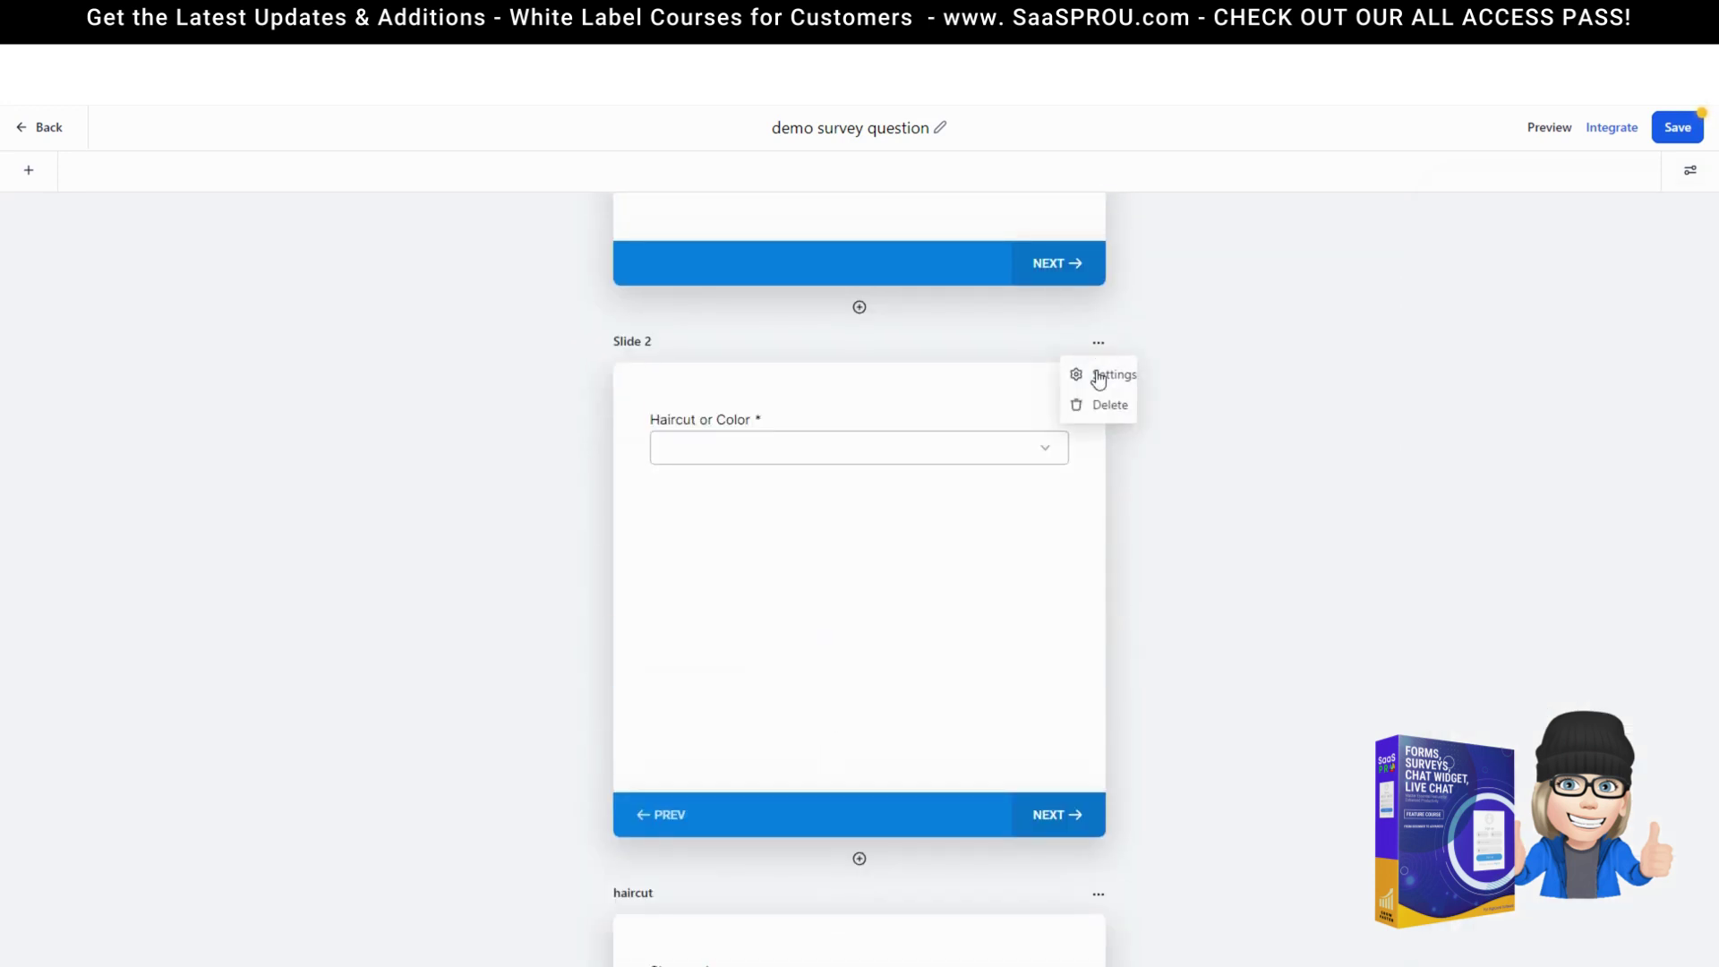
left_click(1102, 372)
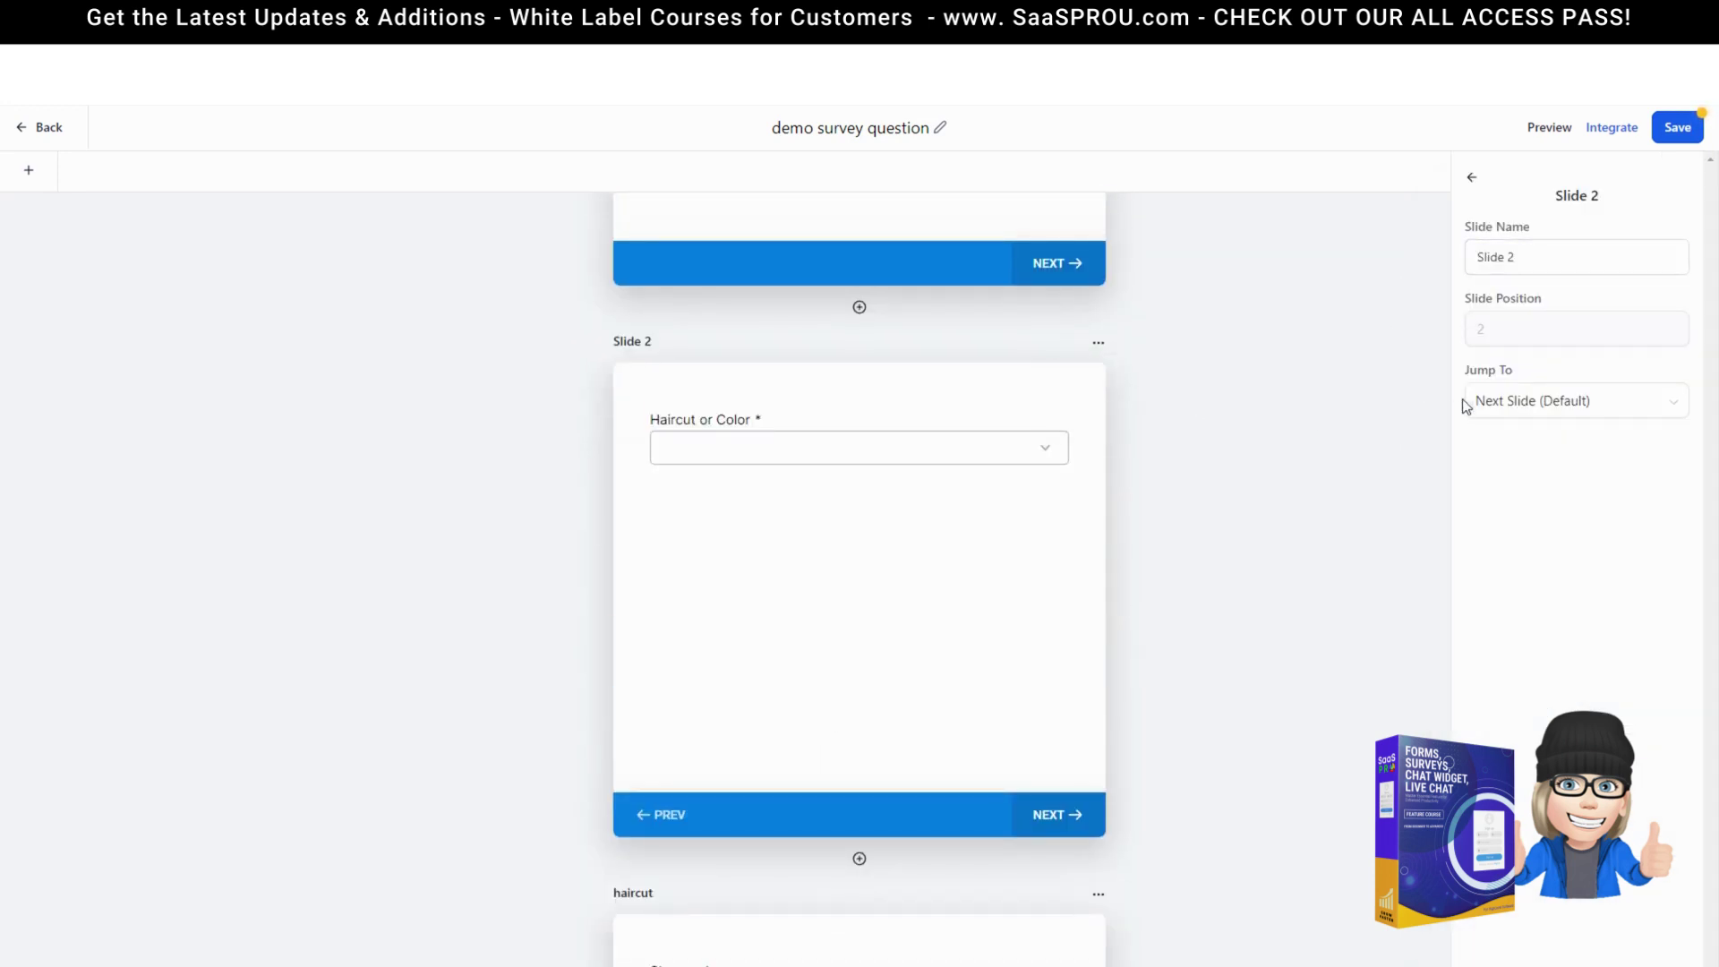
left_click(421, 342)
scroll(420, 342, "up", 1)
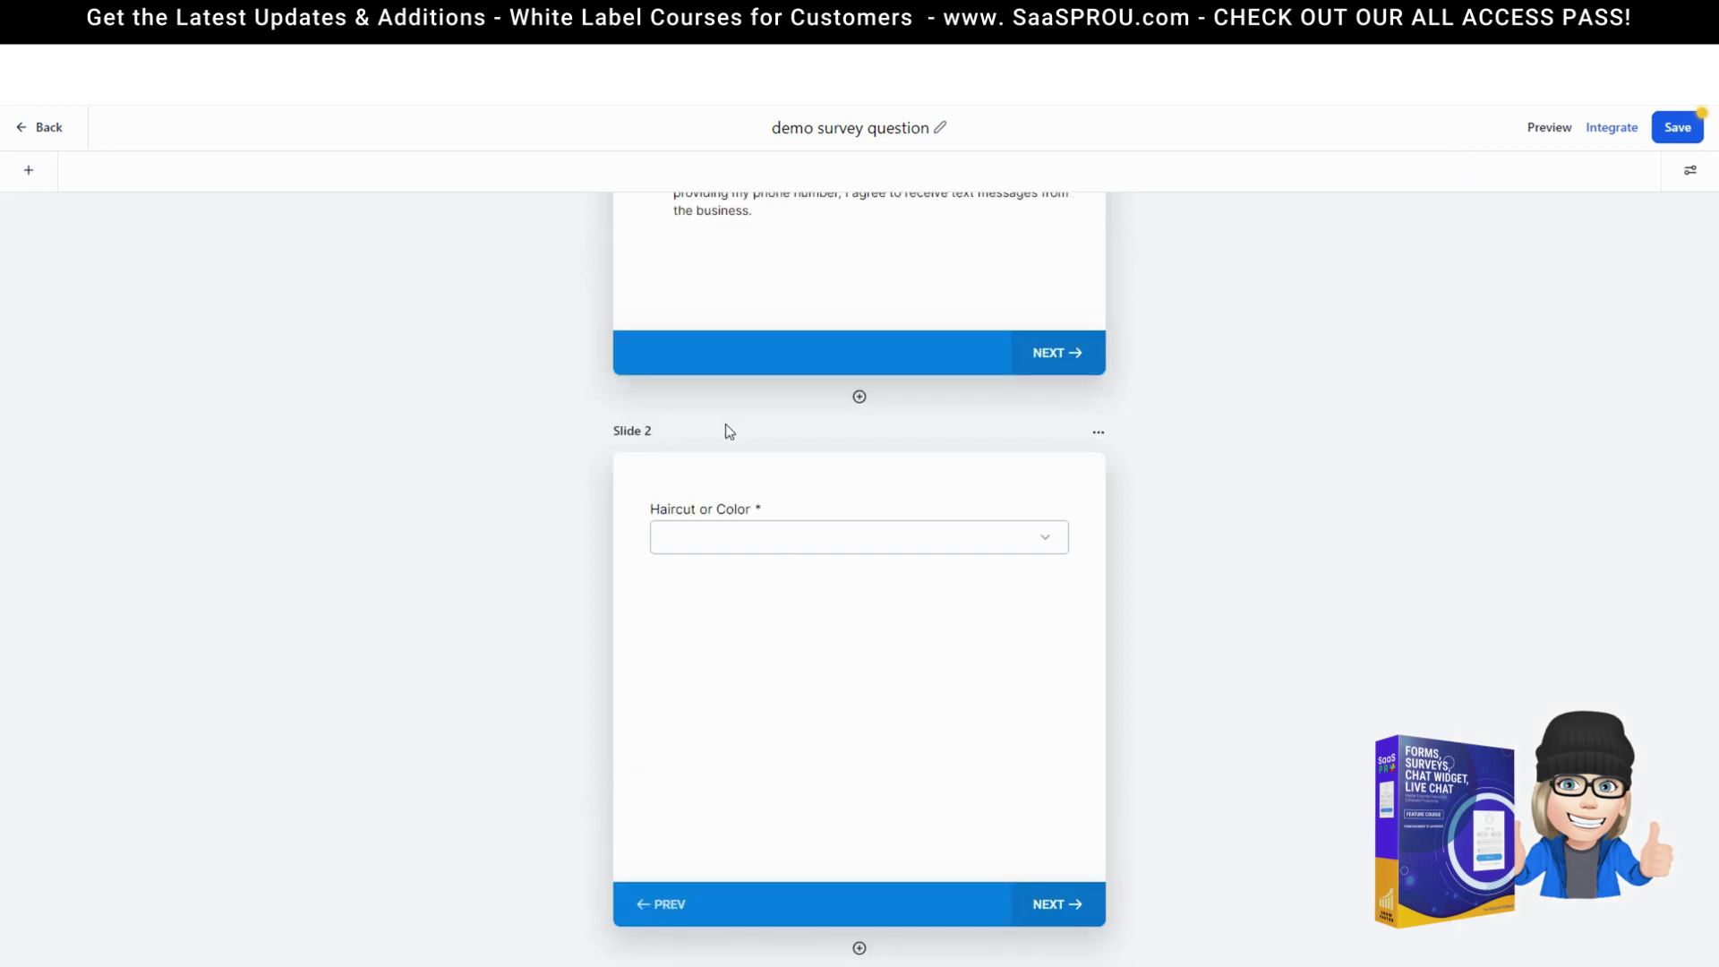
left_click(1098, 432)
left_click(1108, 468)
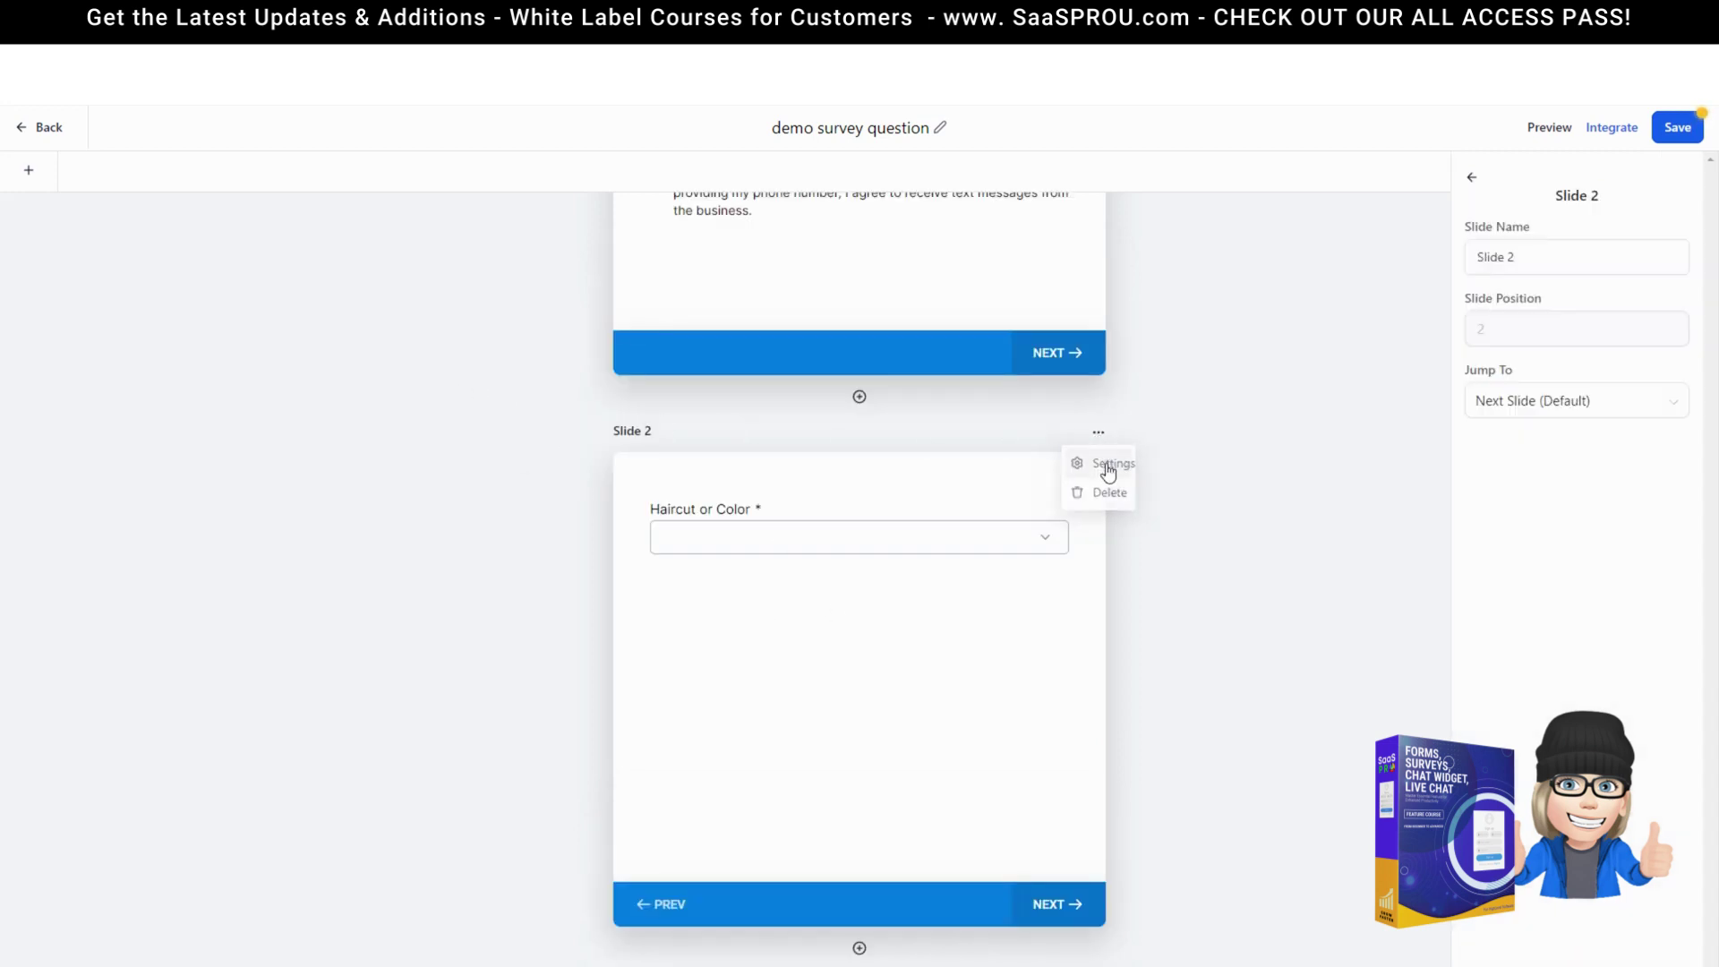
left_click(626, 428)
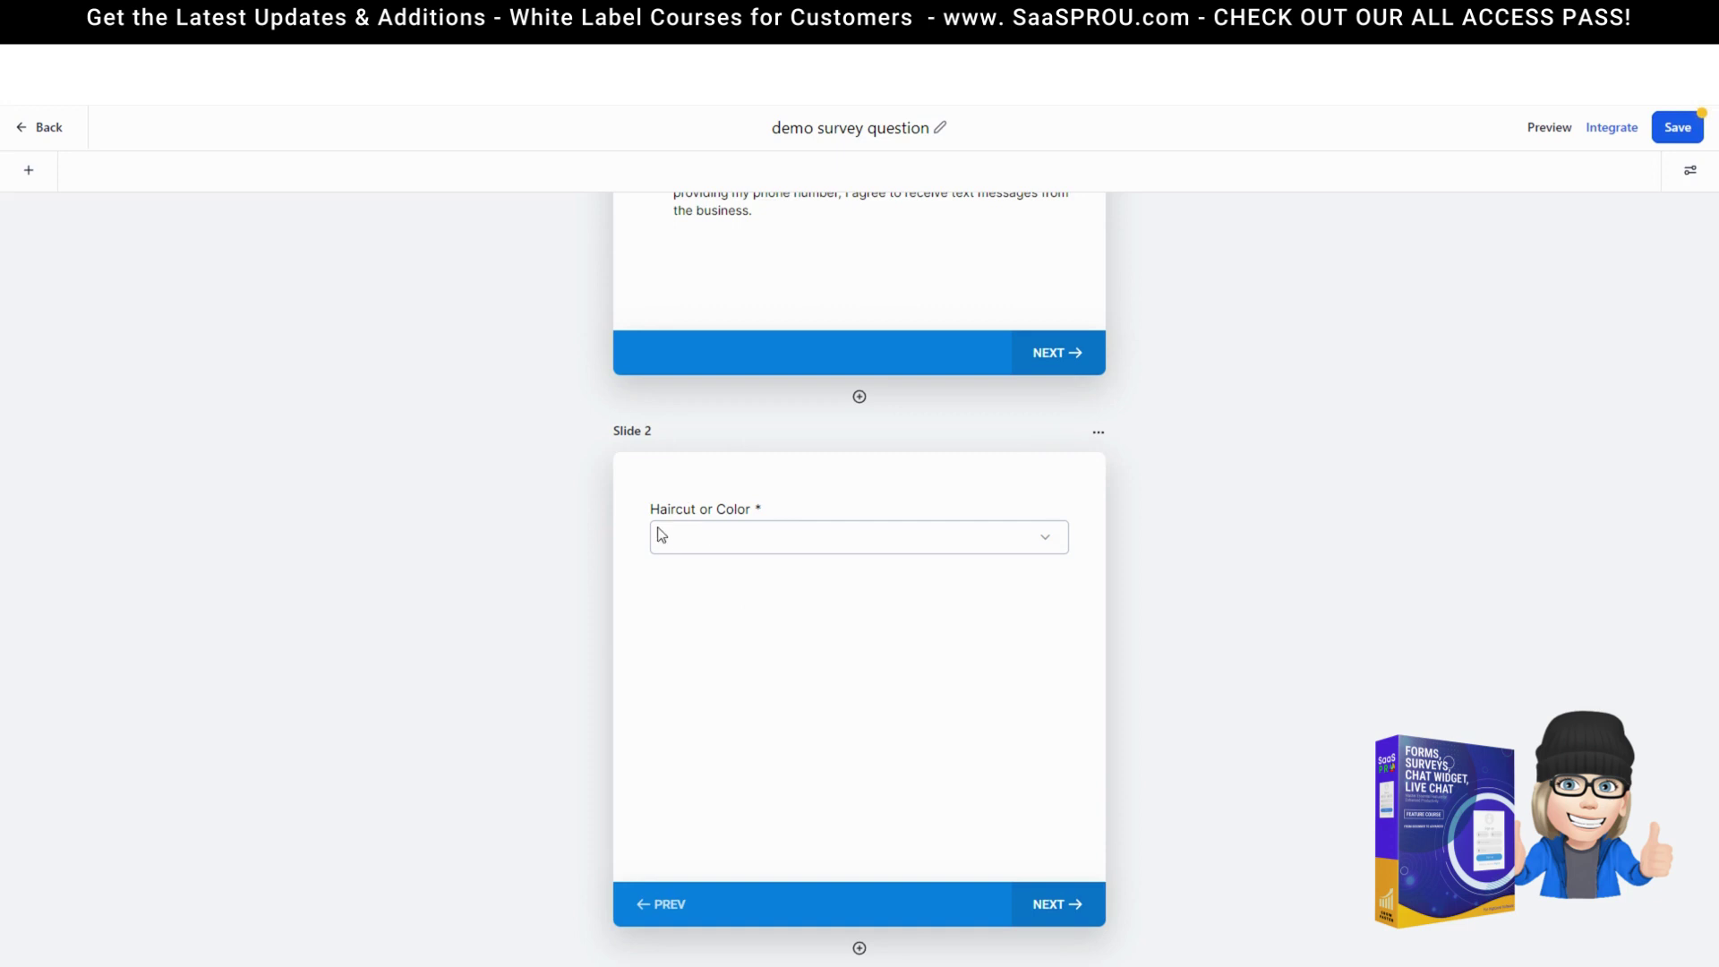
- In the Haircut or Color question's logic, route Haircut to P3 - haircut and Color to P4 - color
left_click(783, 536)
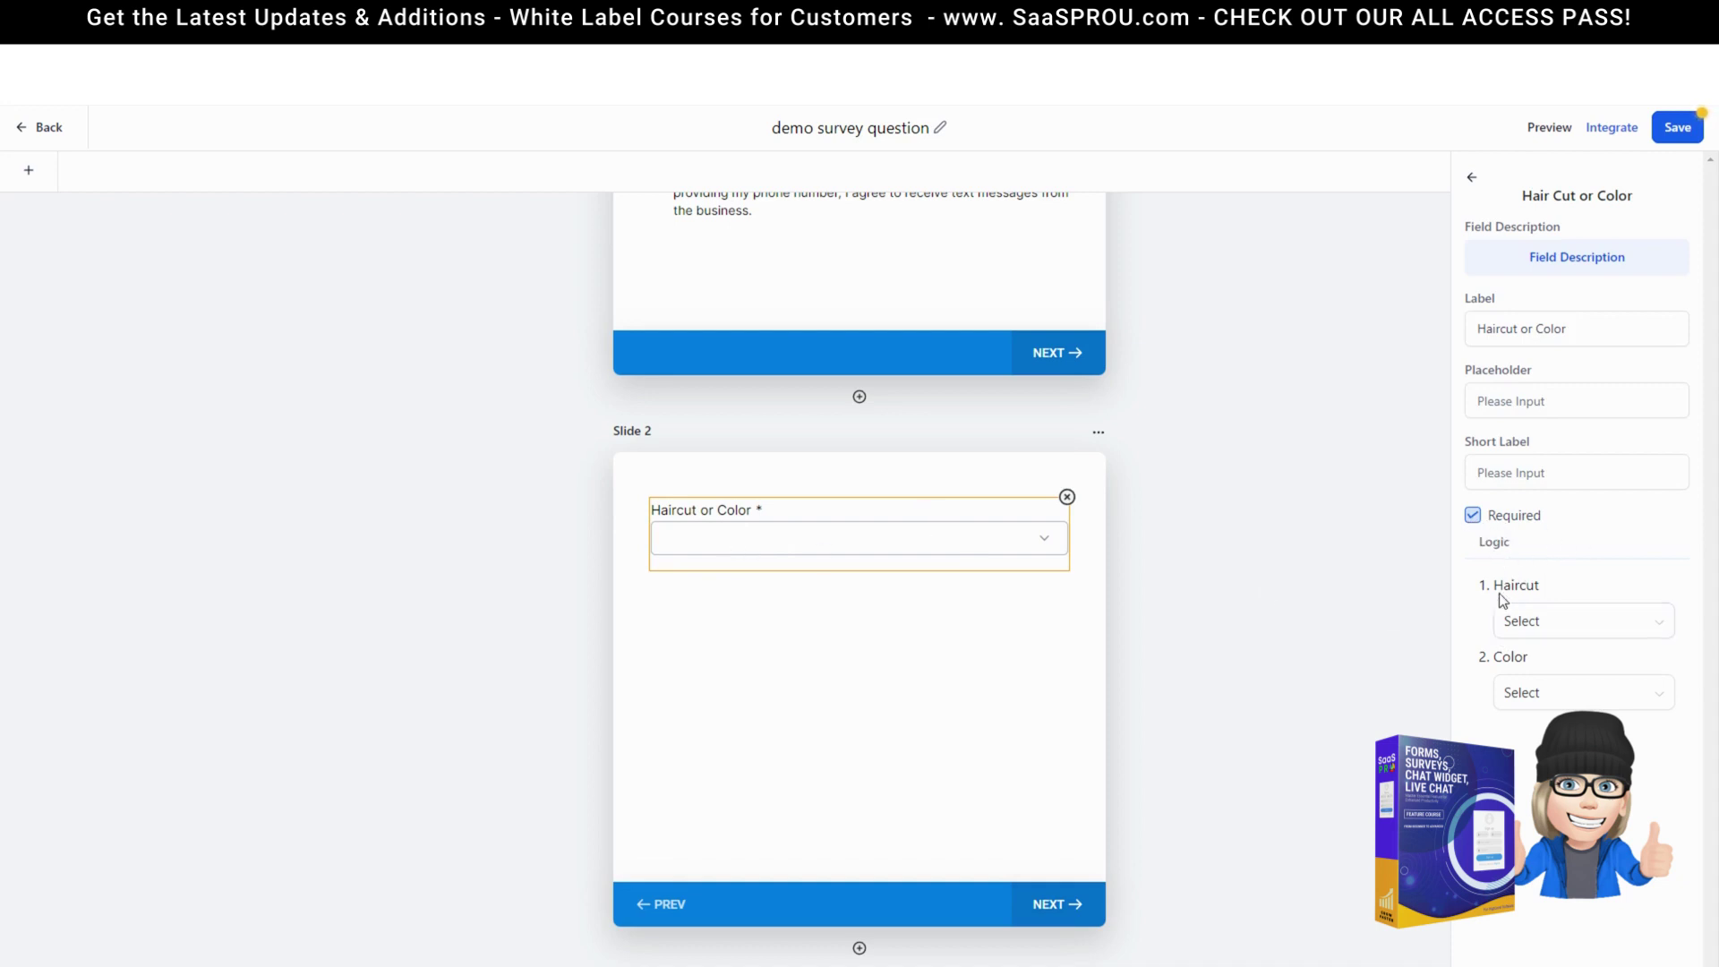
left_click(1557, 624)
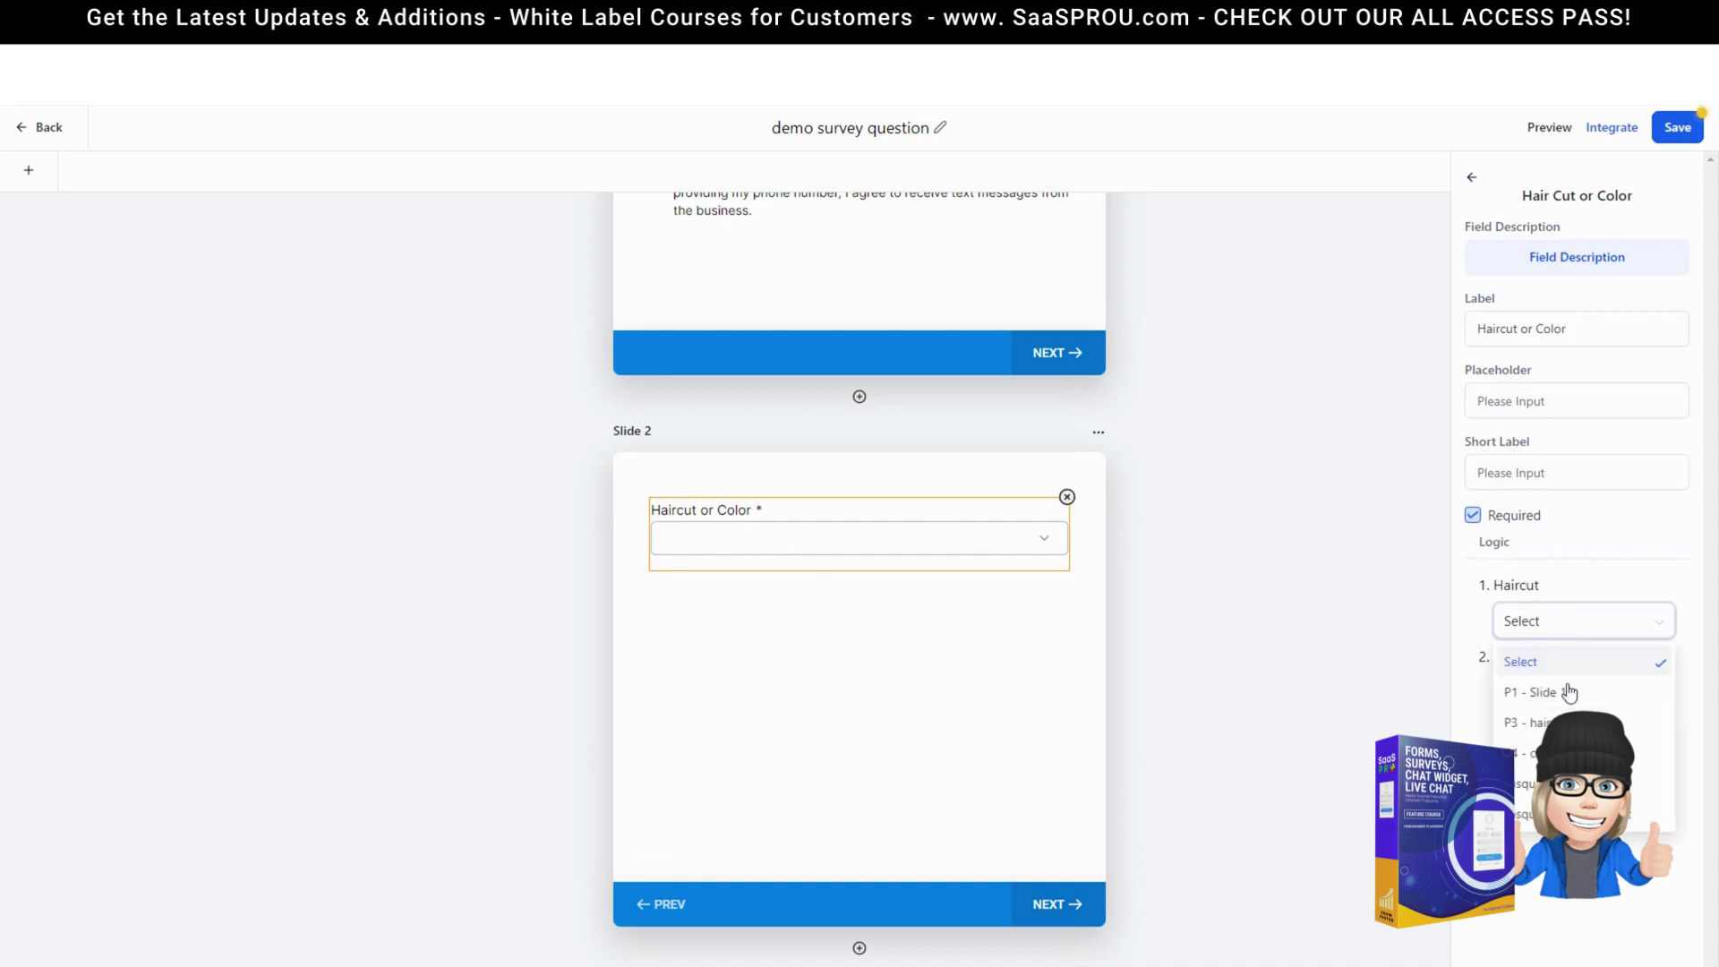
left_click(1522, 721)
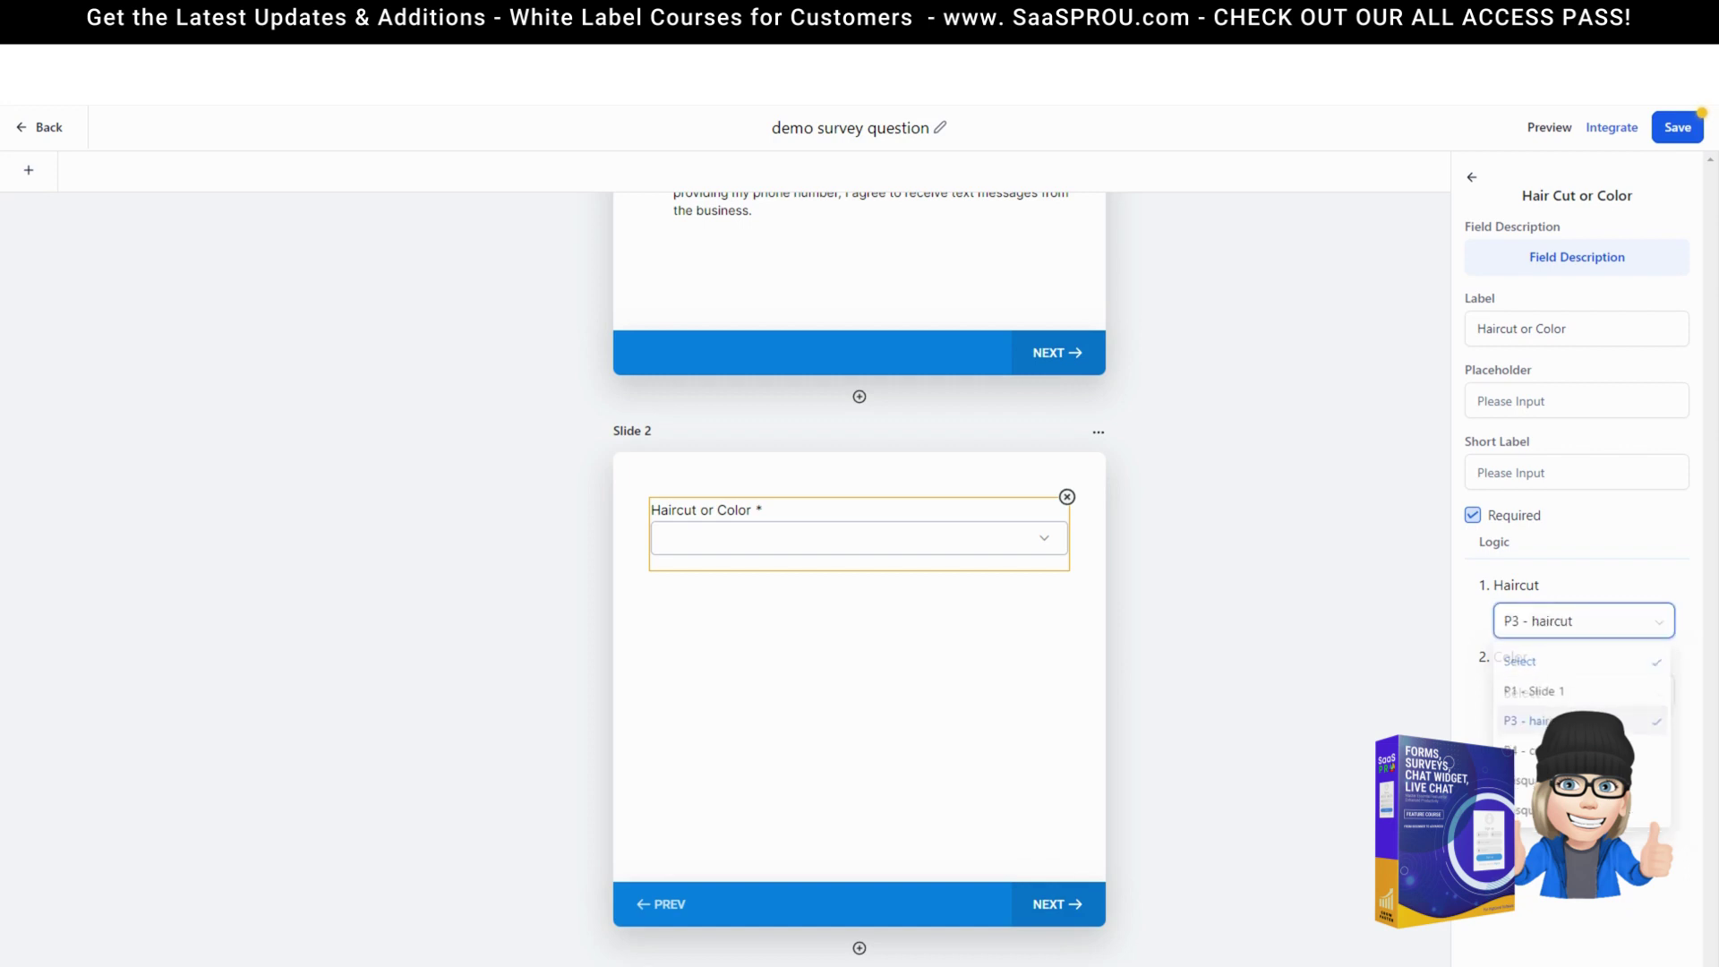
scroll(954, 667, "down", 1)
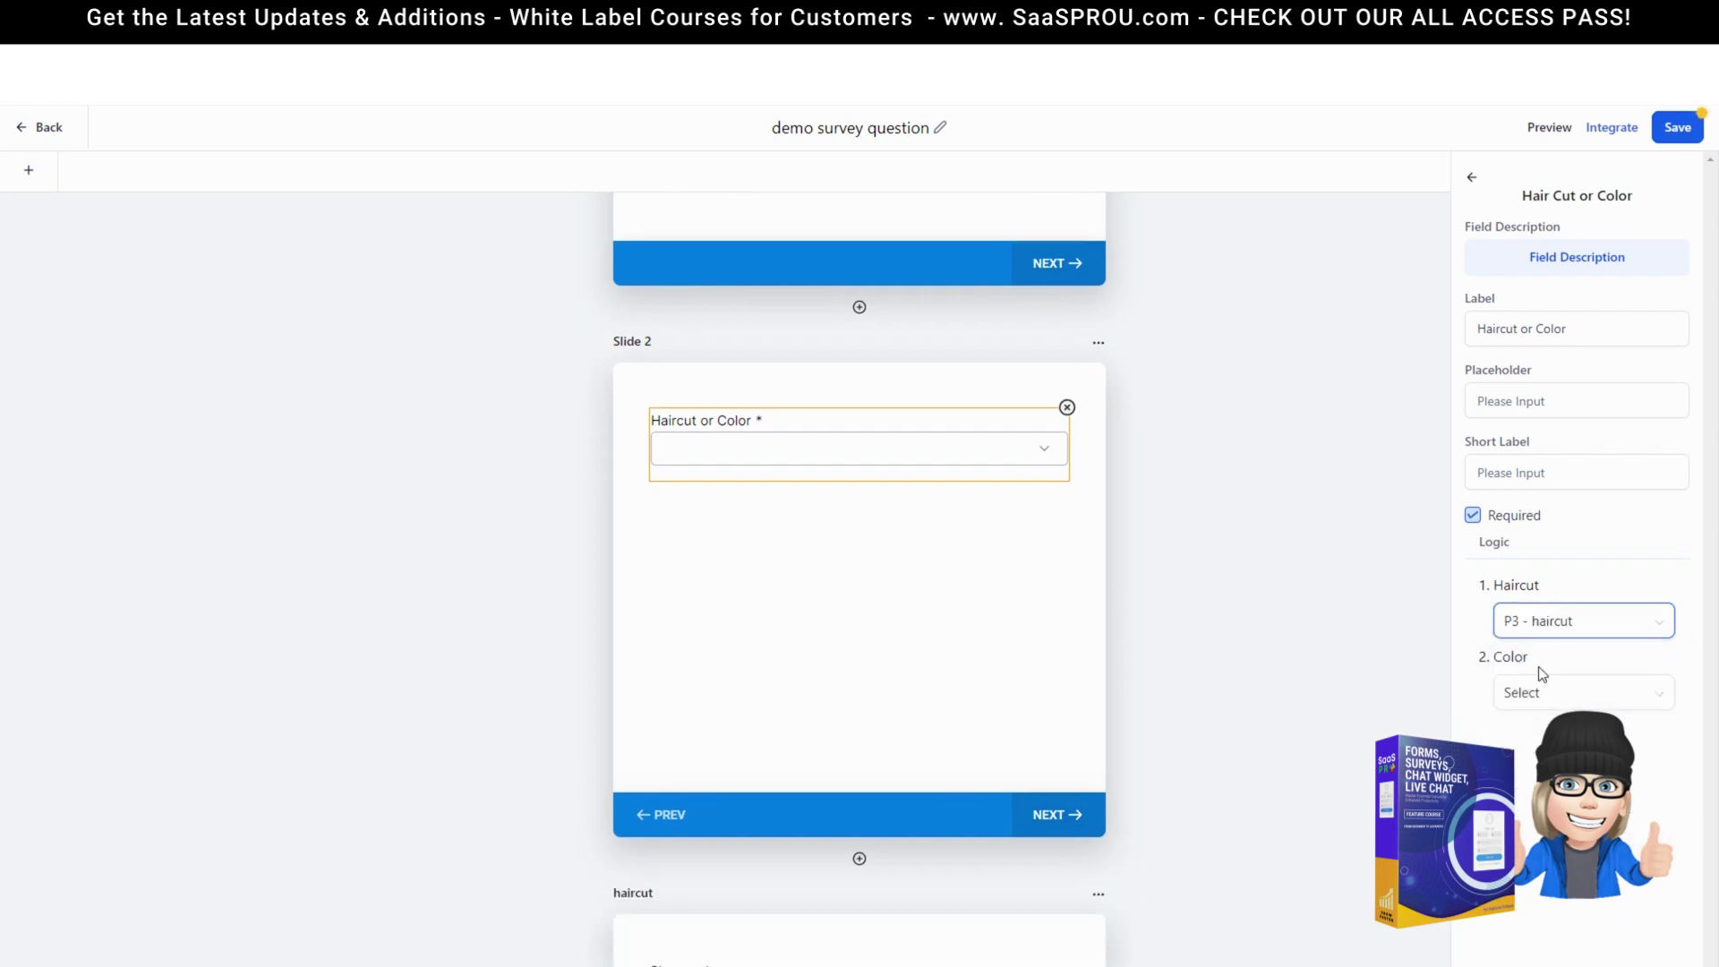
left_click(1533, 697)
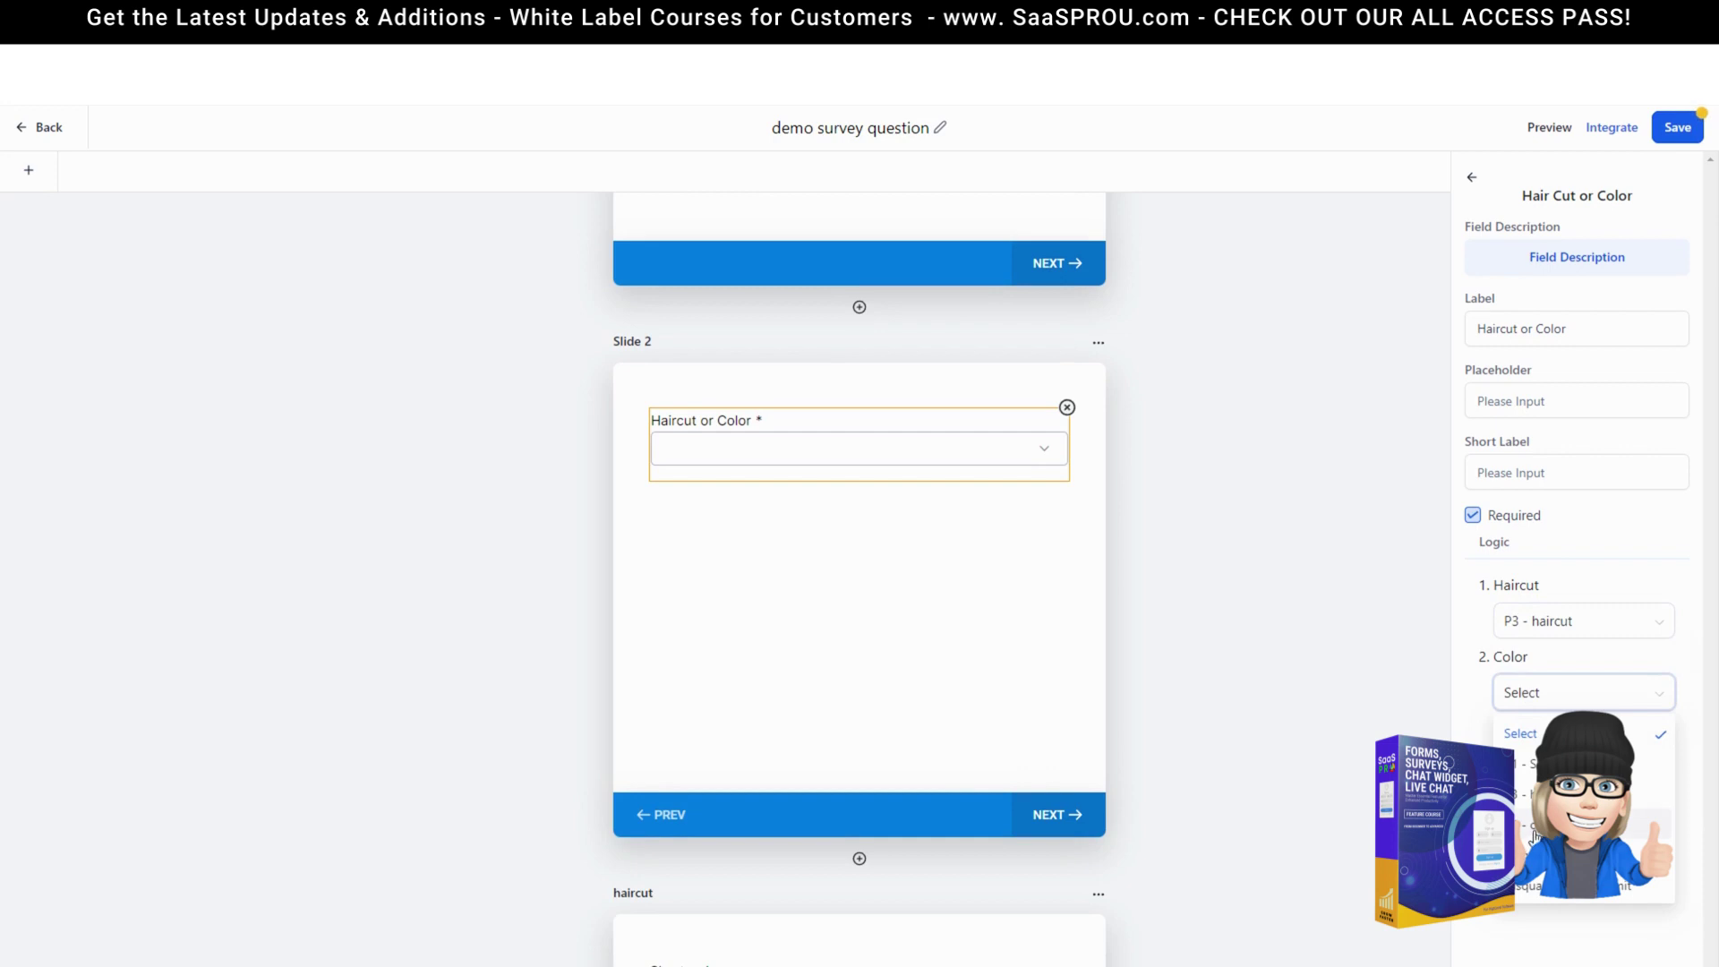
left_click(1532, 834)
scroll(779, 582, "down", 10)
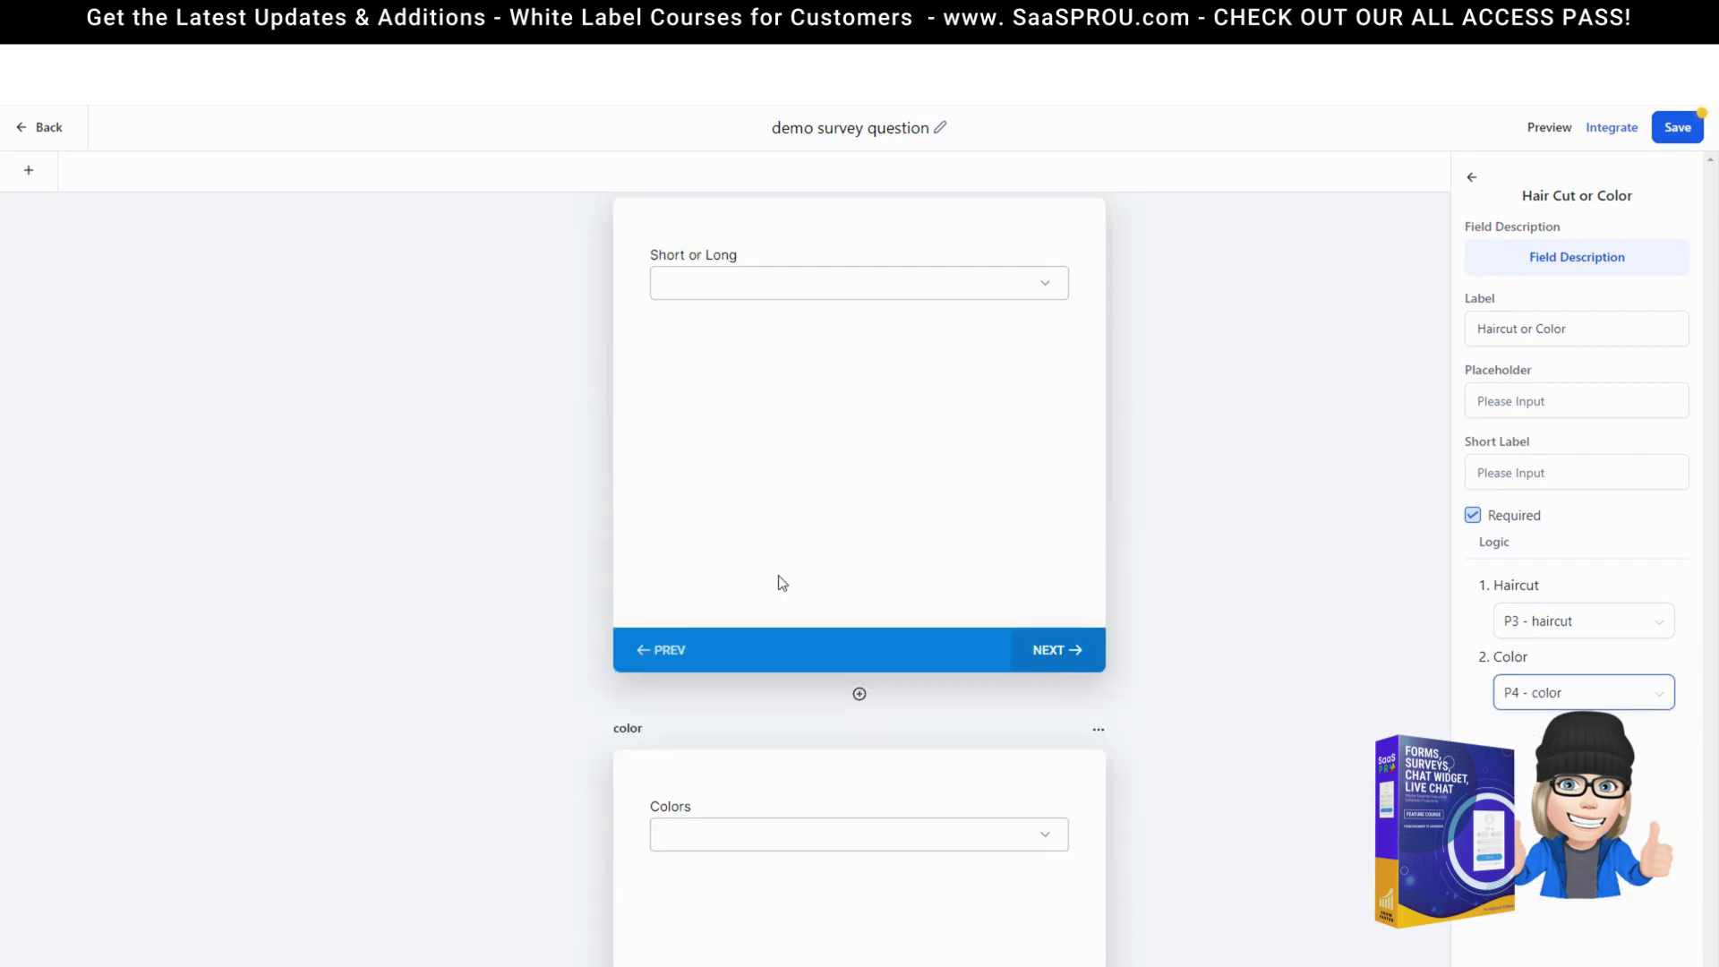
scroll(800, 673, "down", 1)
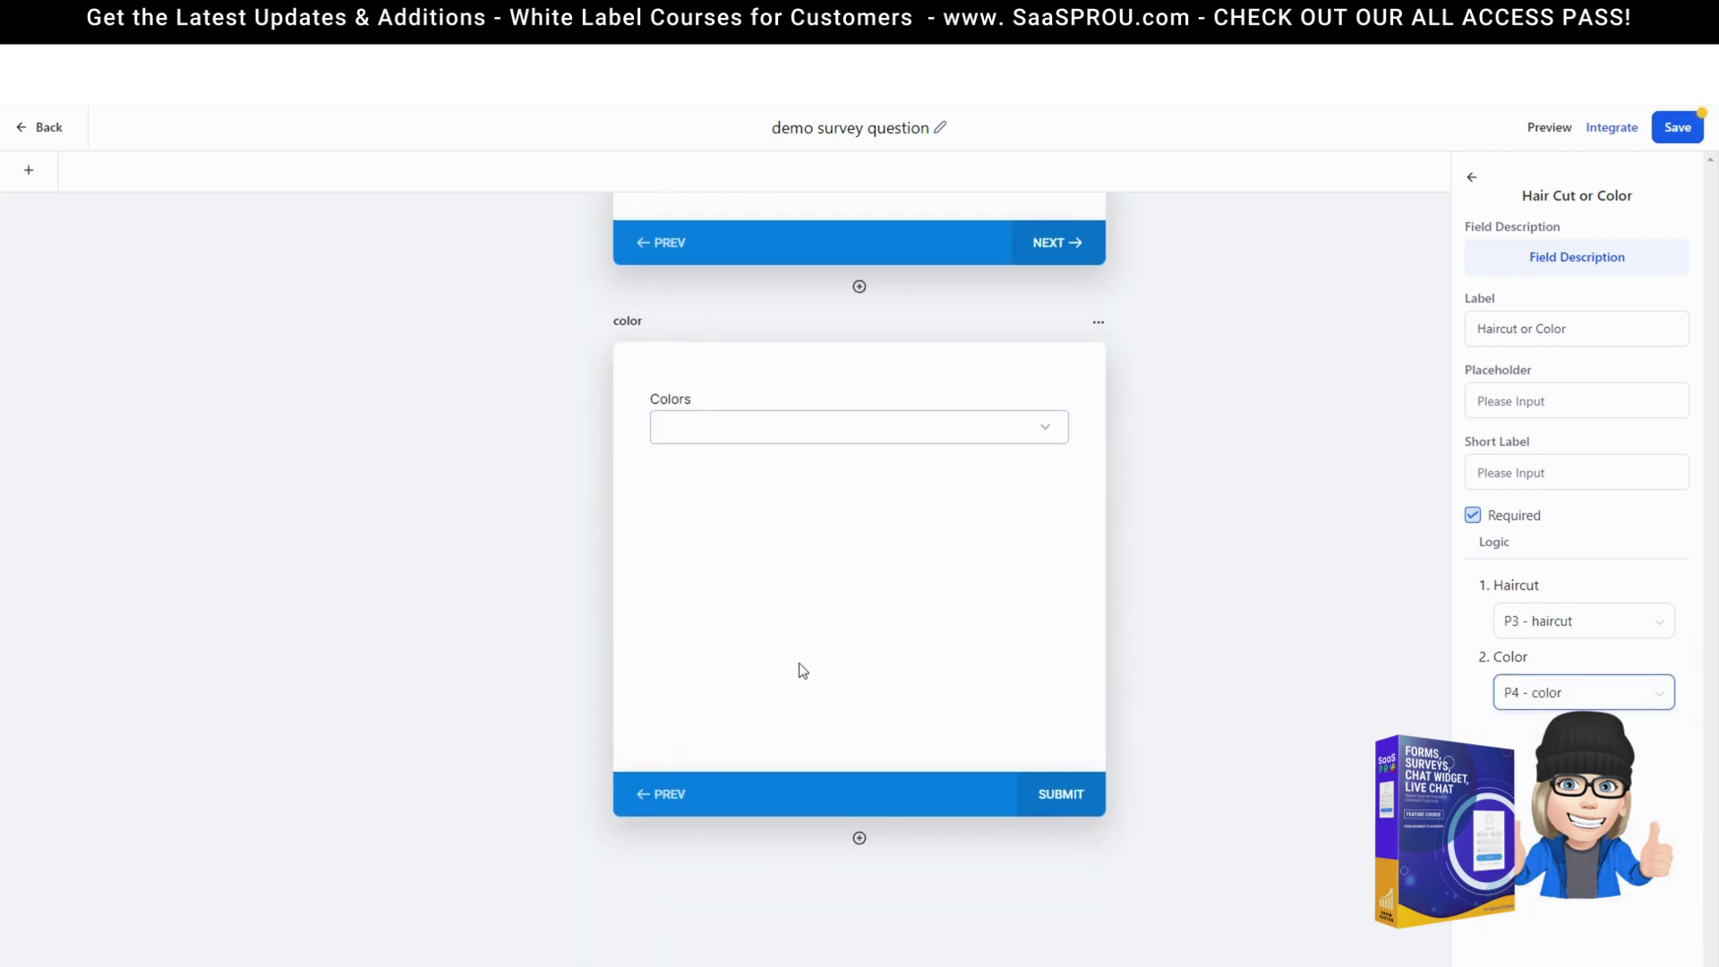
- In survey settings, leave One question at a time off and enable Sticky Contact and Scroll to Top
left_click(1065, 829)
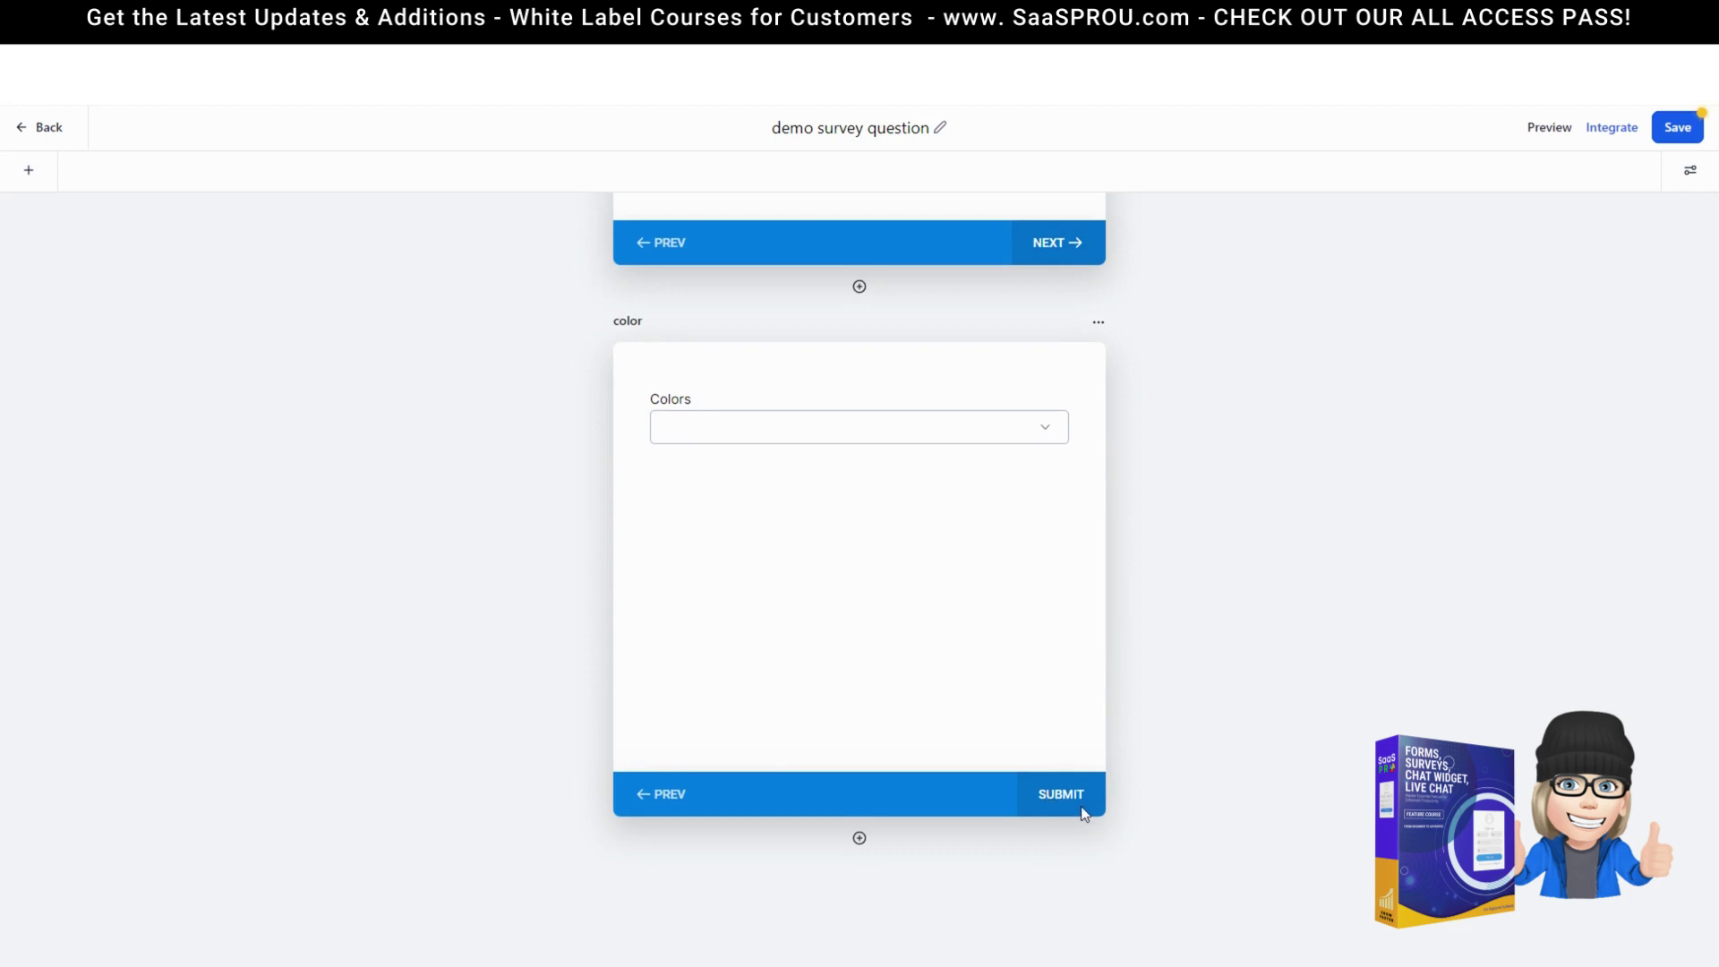
left_click(1689, 170)
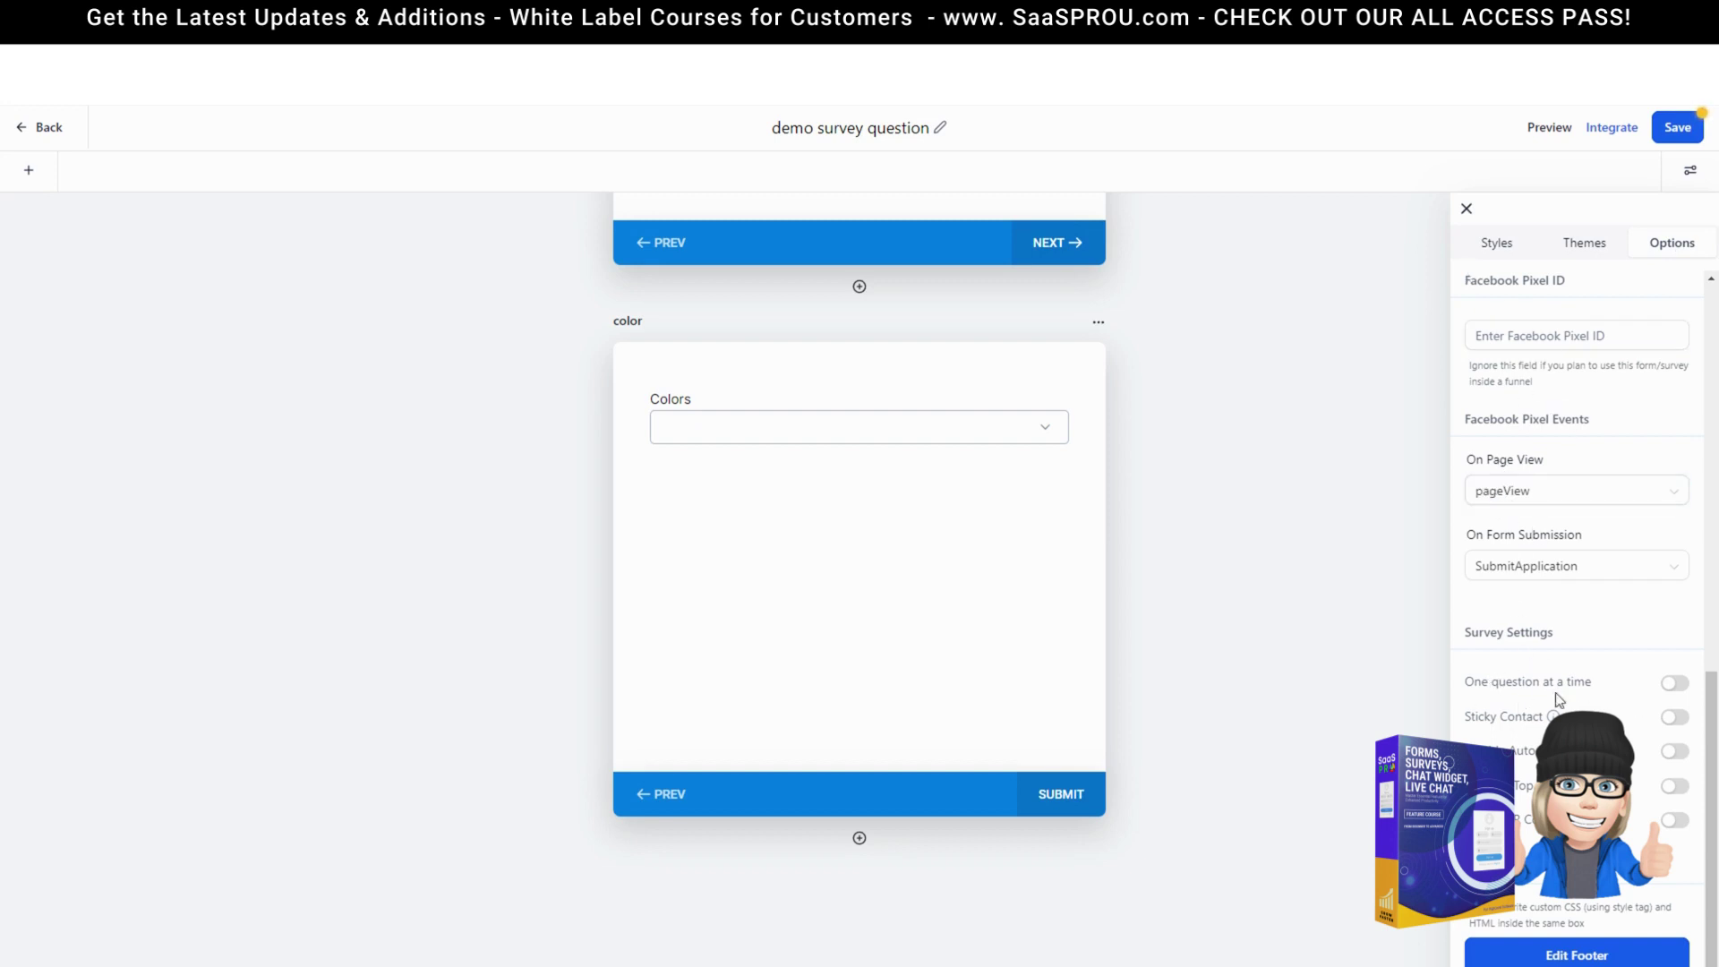
left_click(1678, 686)
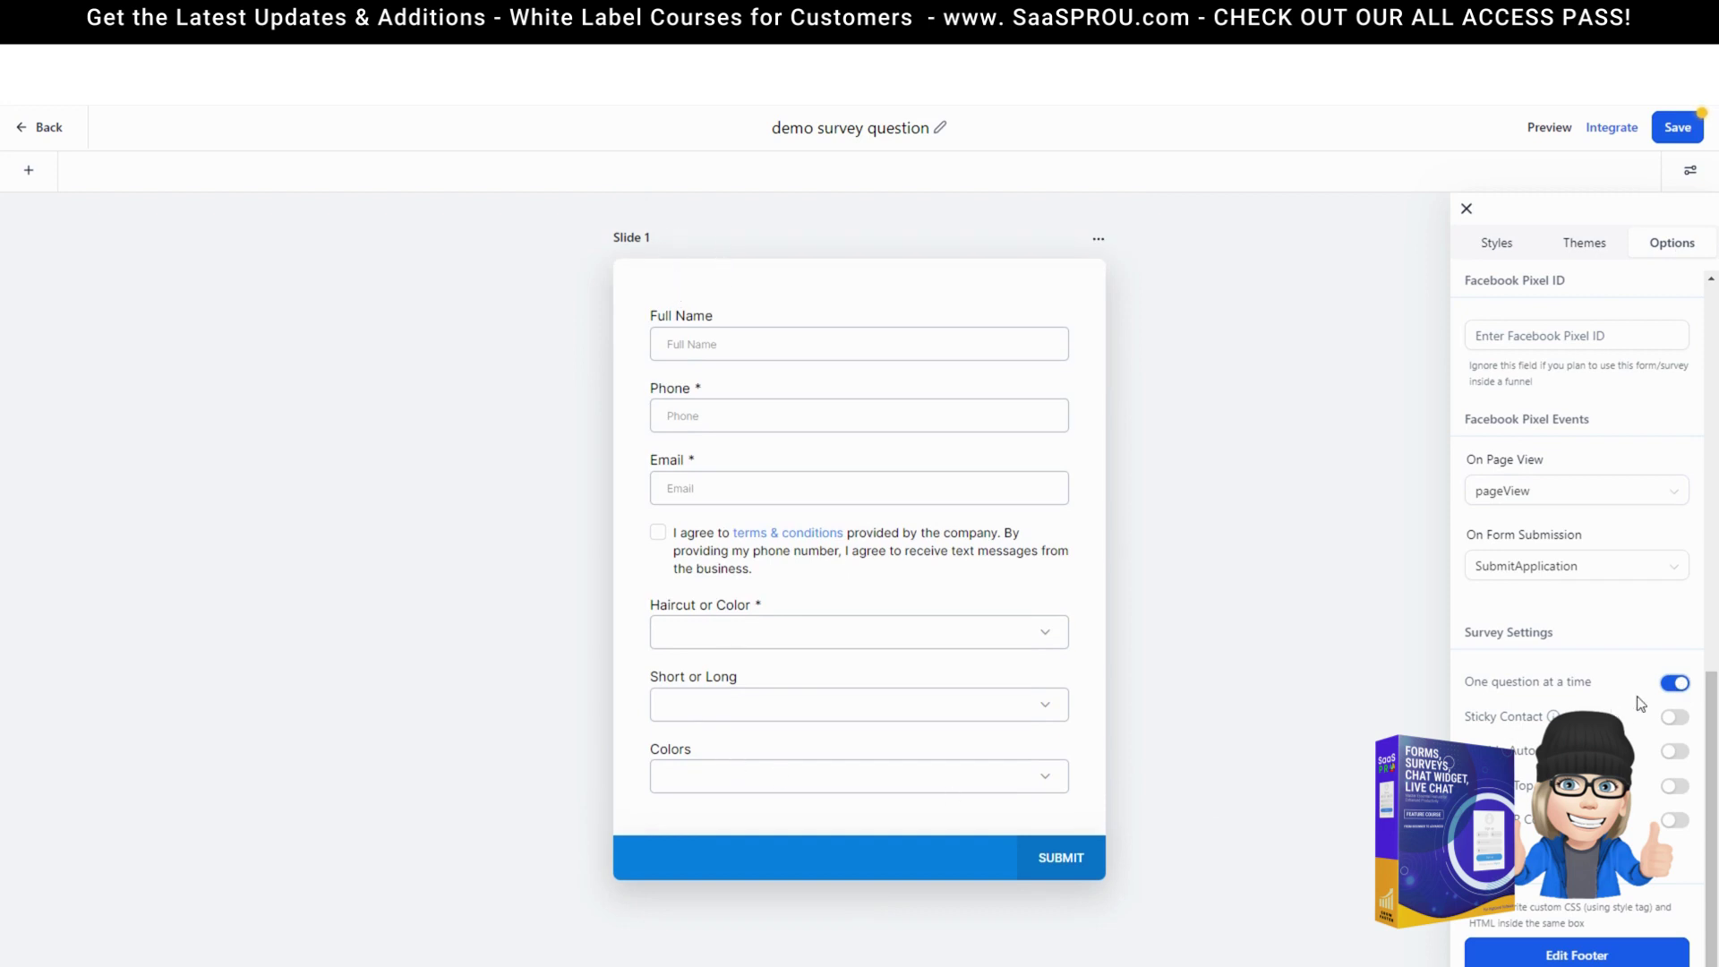
left_click(1665, 688)
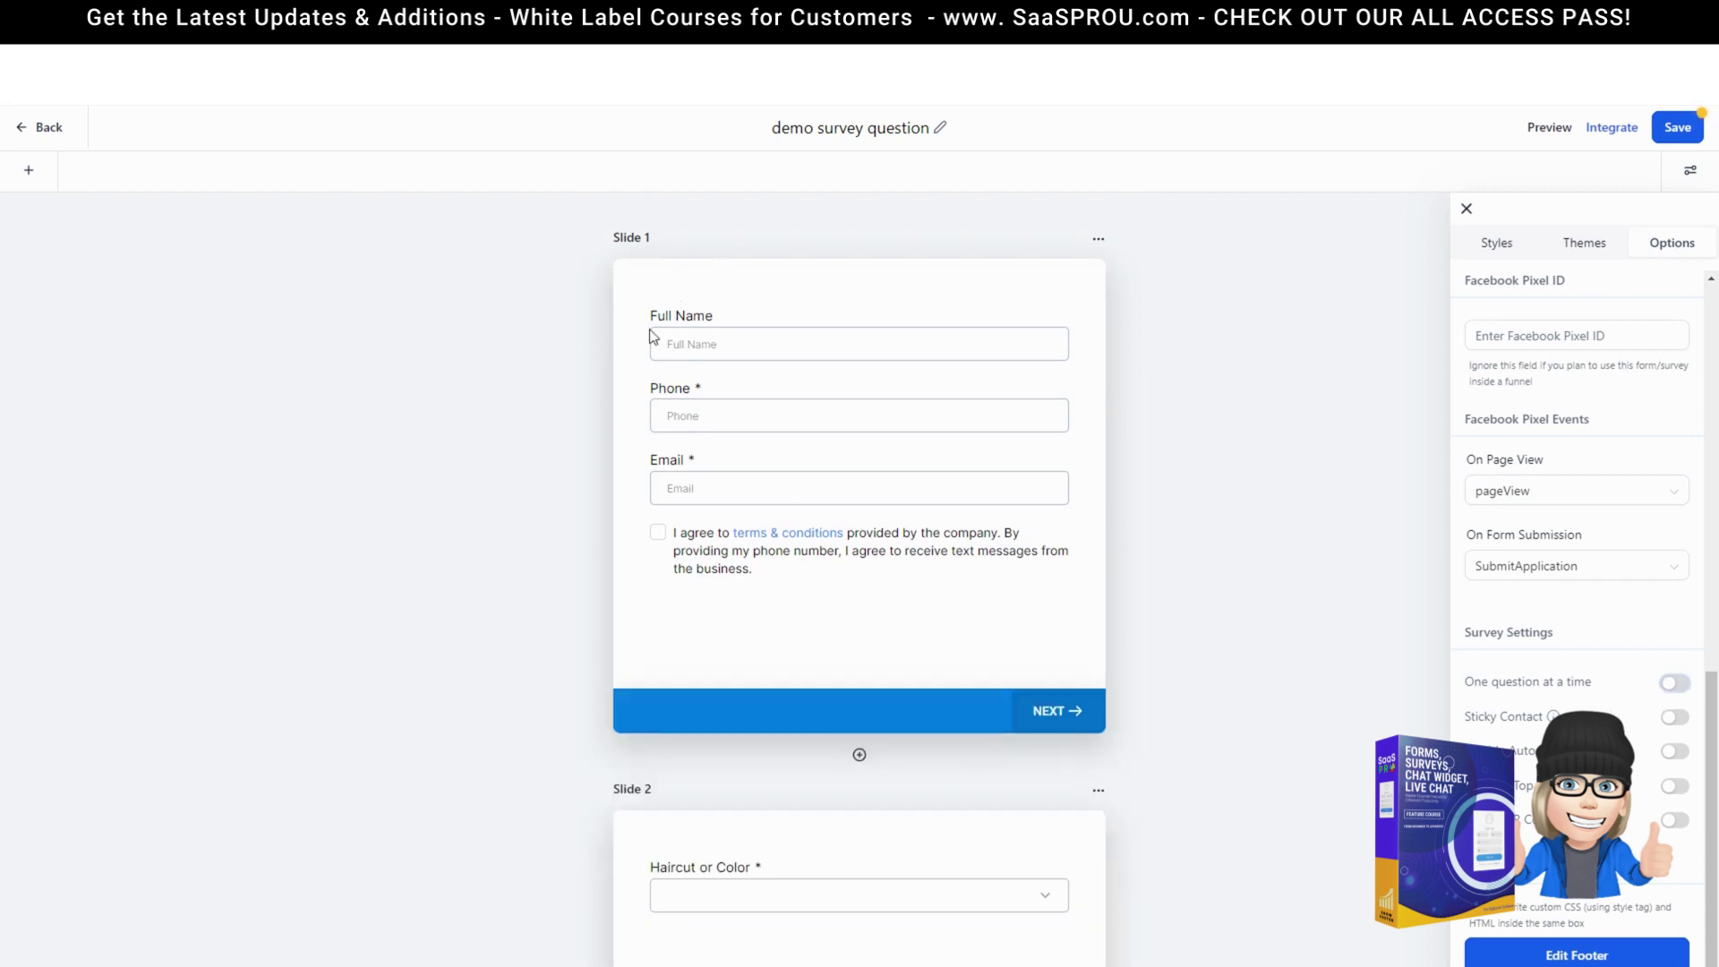
scroll(858, 407, "down", 10)
left_click(1674, 717)
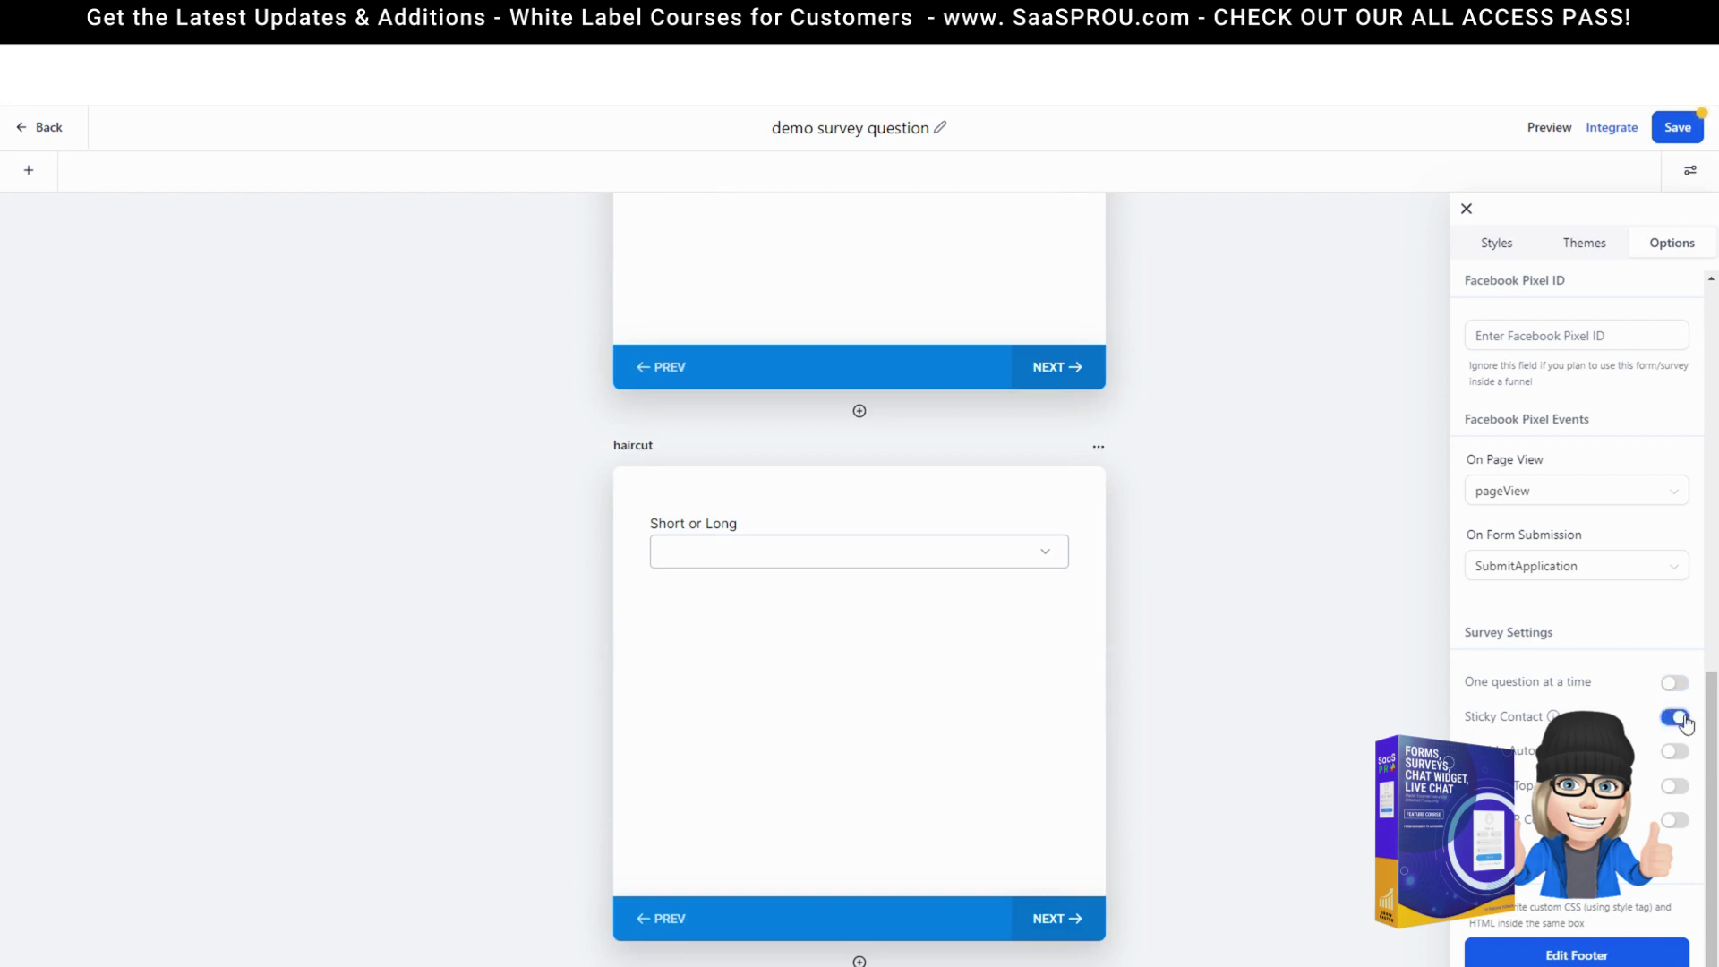
left_click(1674, 786)
scroll(944, 625, "up", 7)
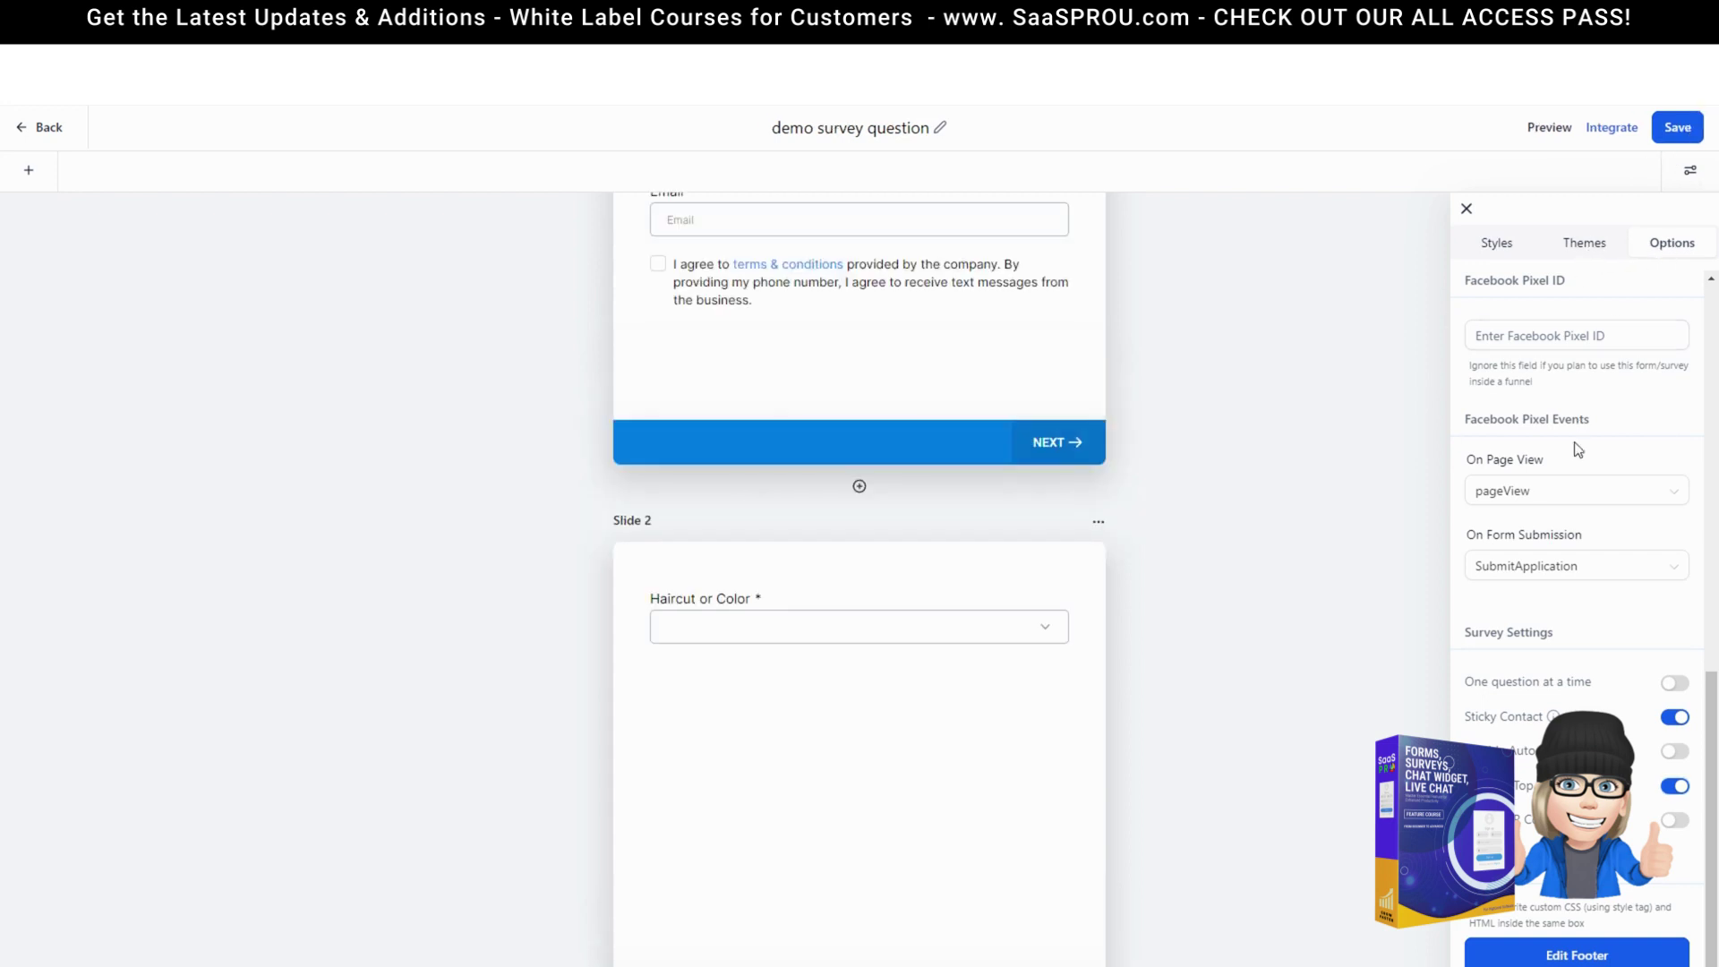
- Keep Disqualify Immediately and Disqualify after submit both set to Message
scroll(1574, 447, "up", 4)
scroll(1575, 483, "up", 3)
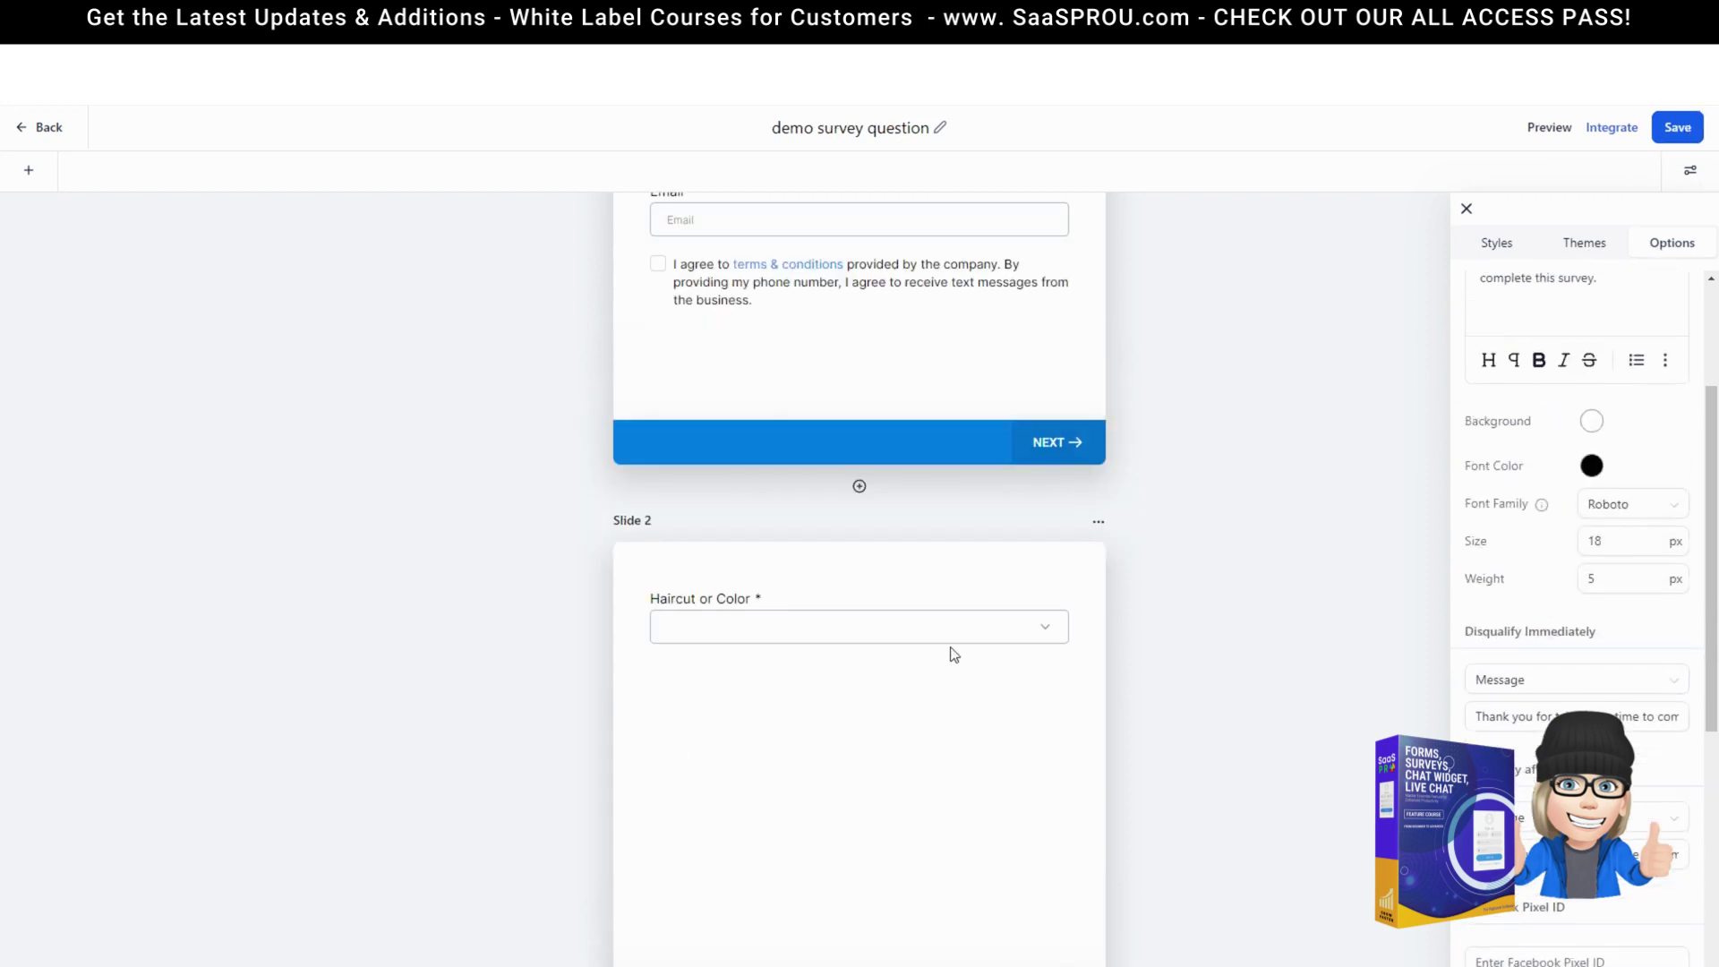
scroll(1003, 699, "down", 1)
scroll(1640, 699, "down", 4)
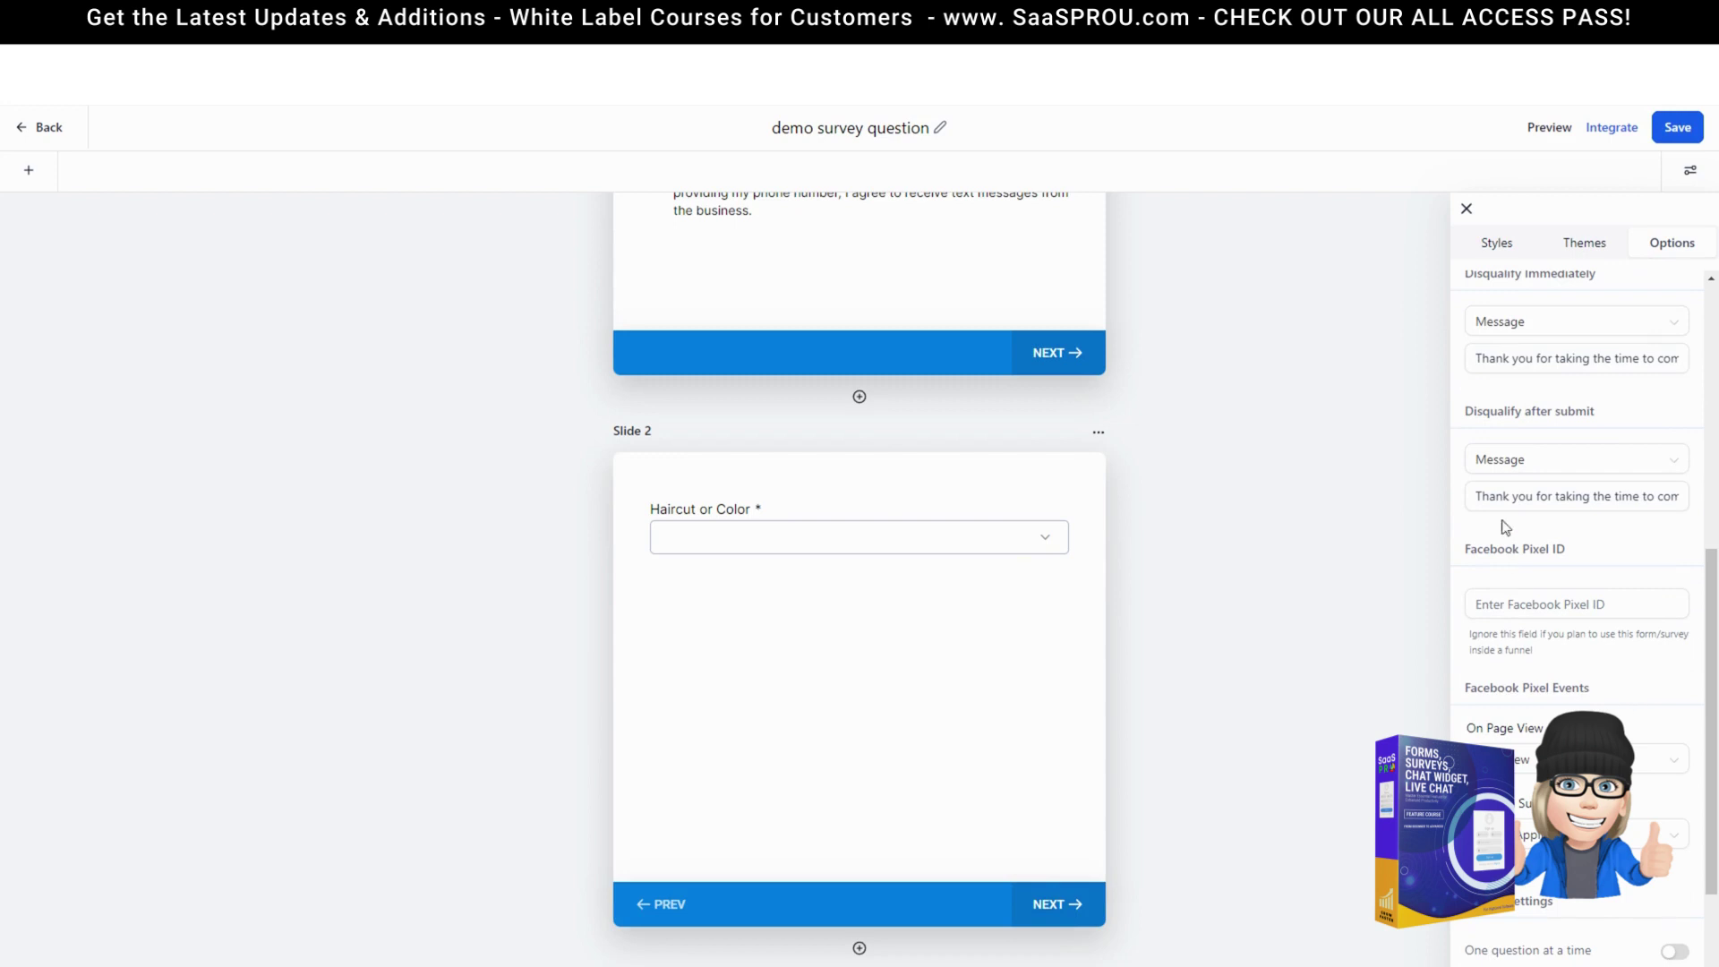
scroll(1524, 357, "up", 1)
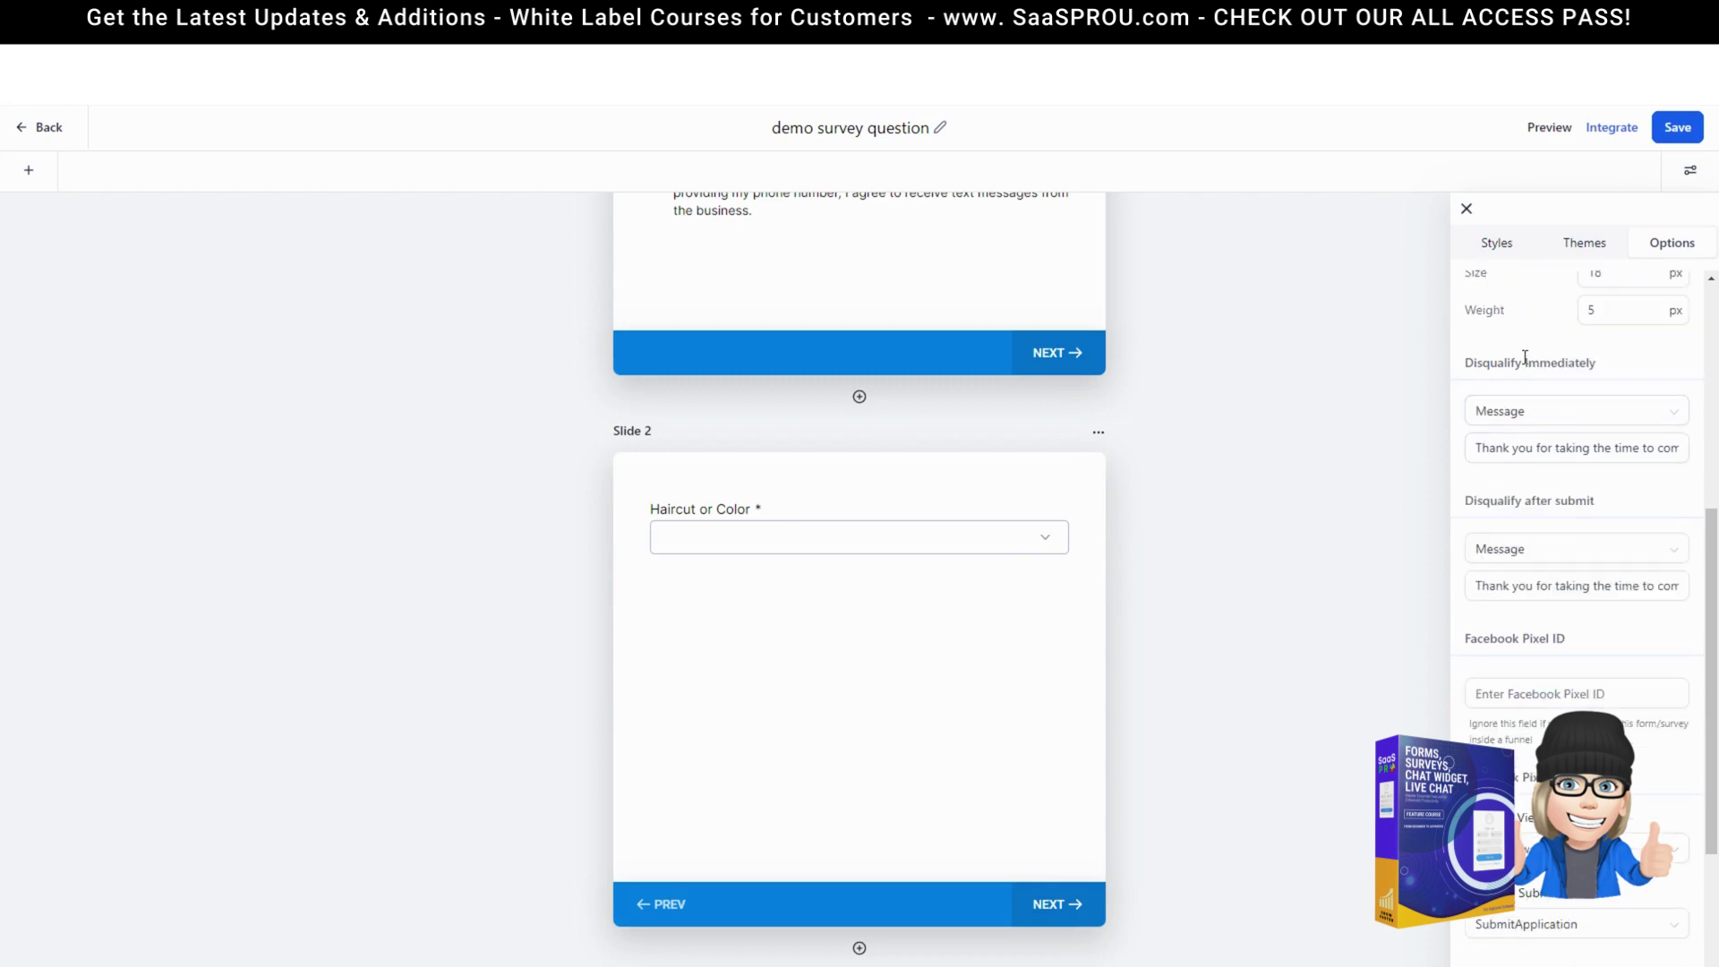
left_click(1536, 416)
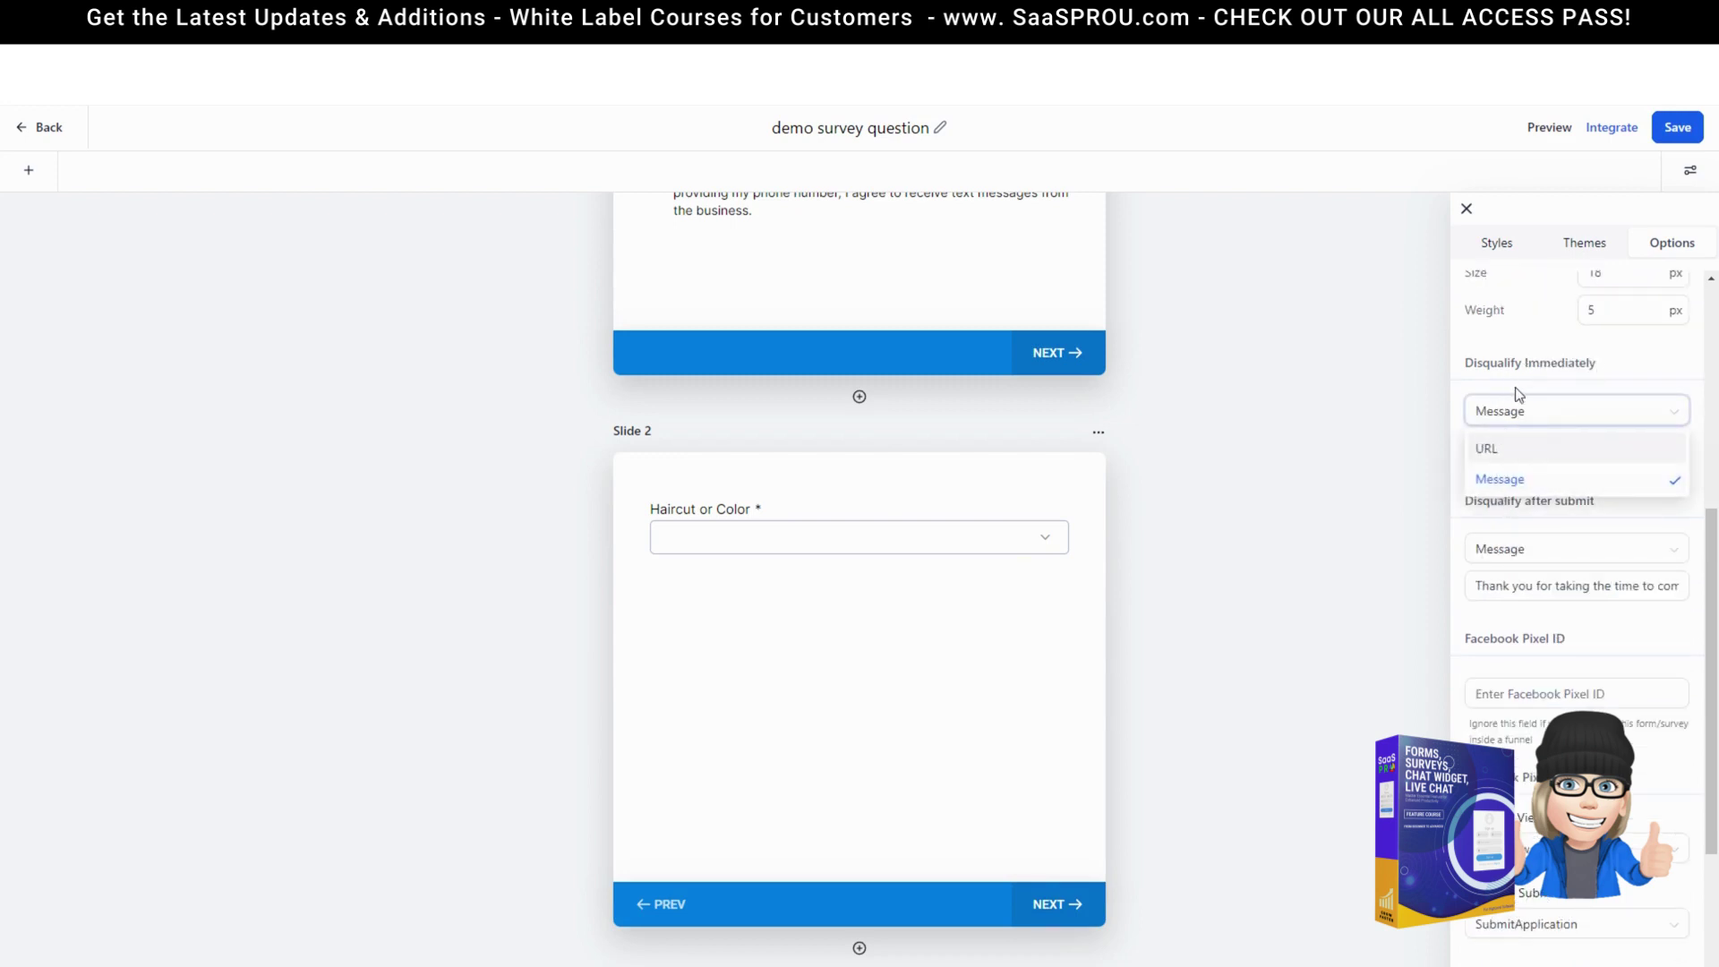
left_click(1519, 480)
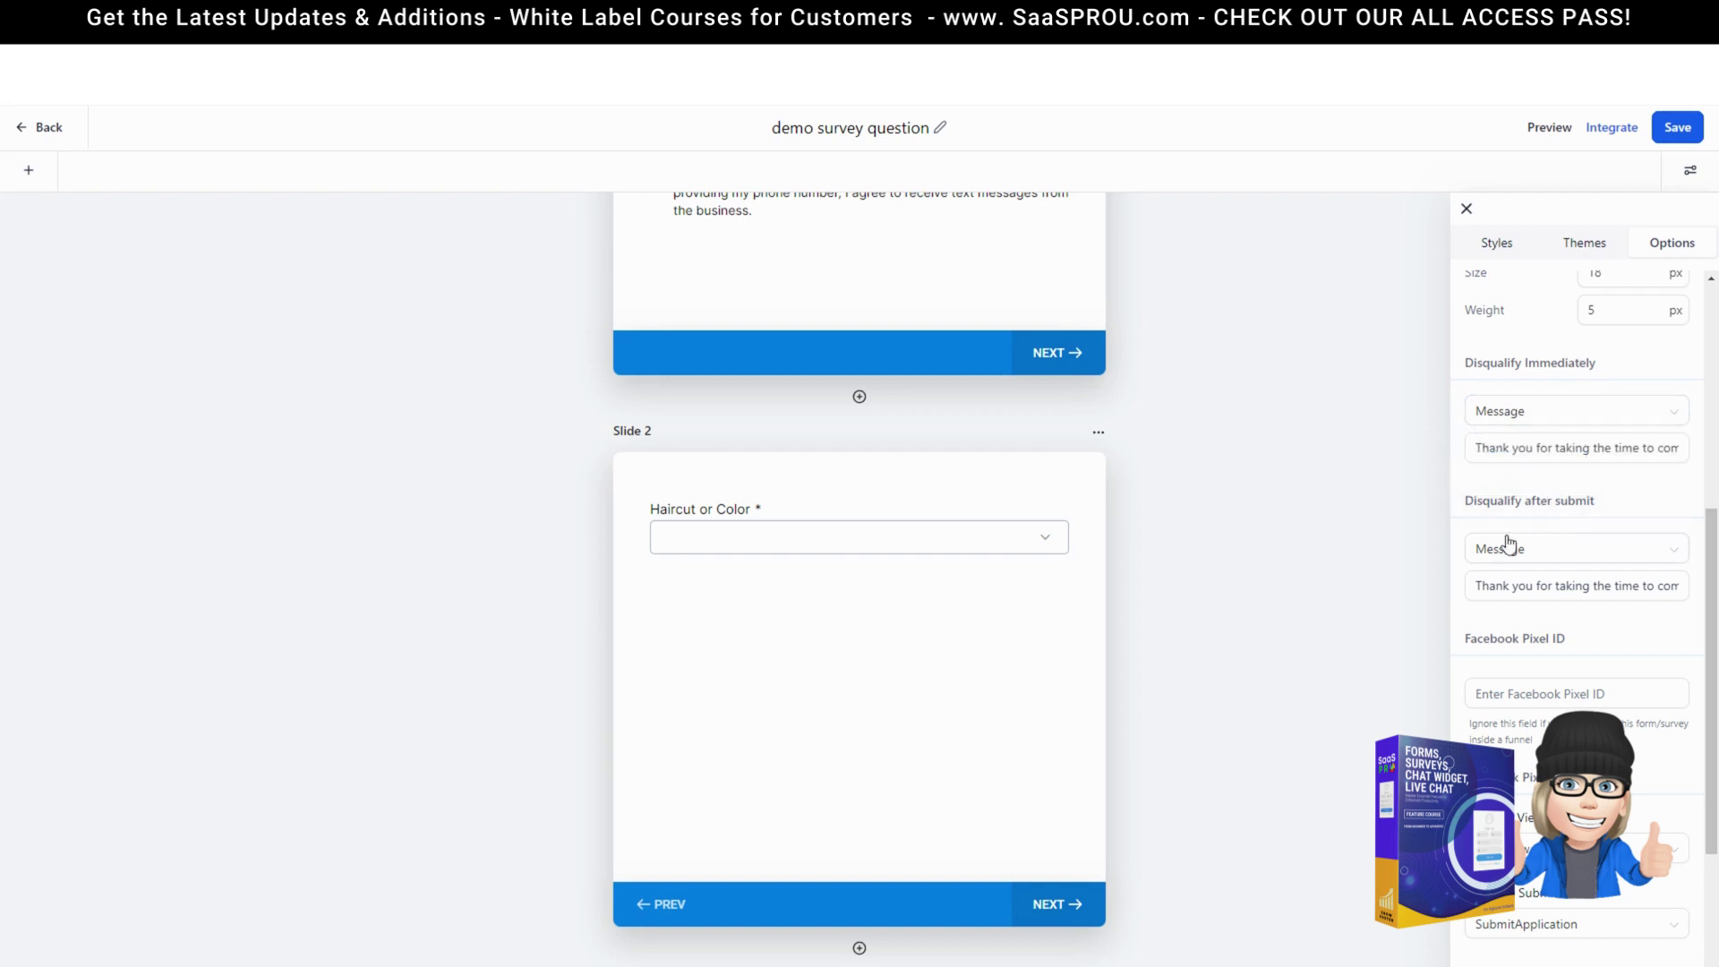
scroll(1482, 582, "down", 2)
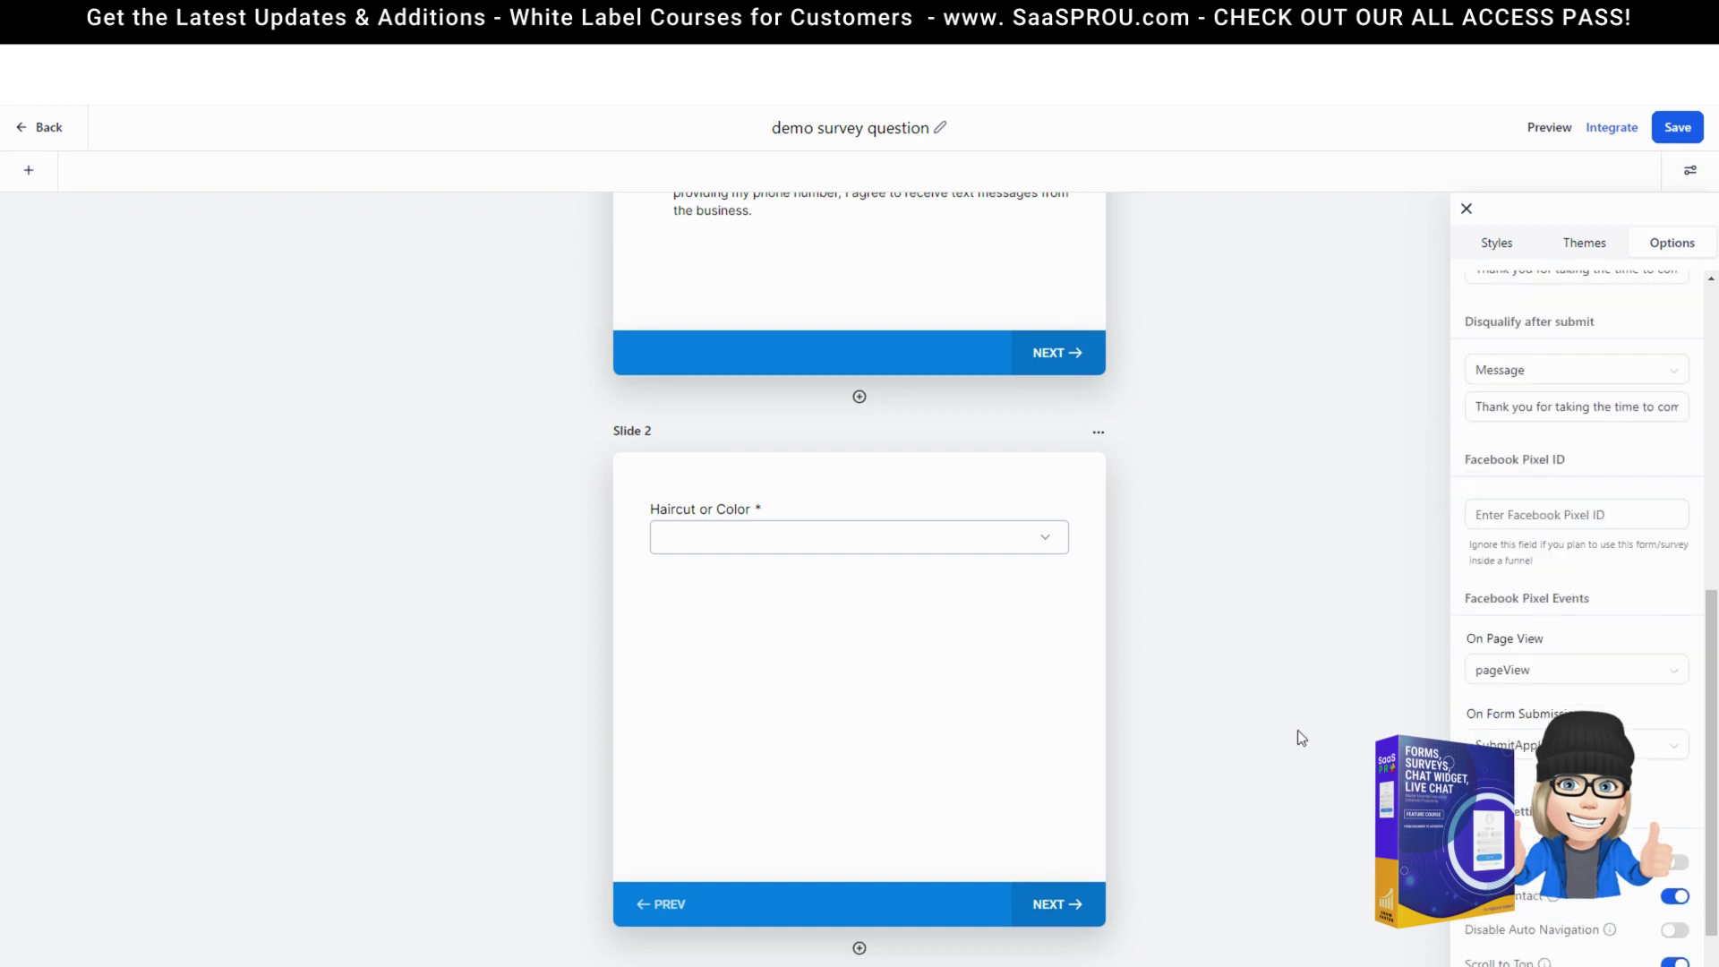
left_click(1536, 374)
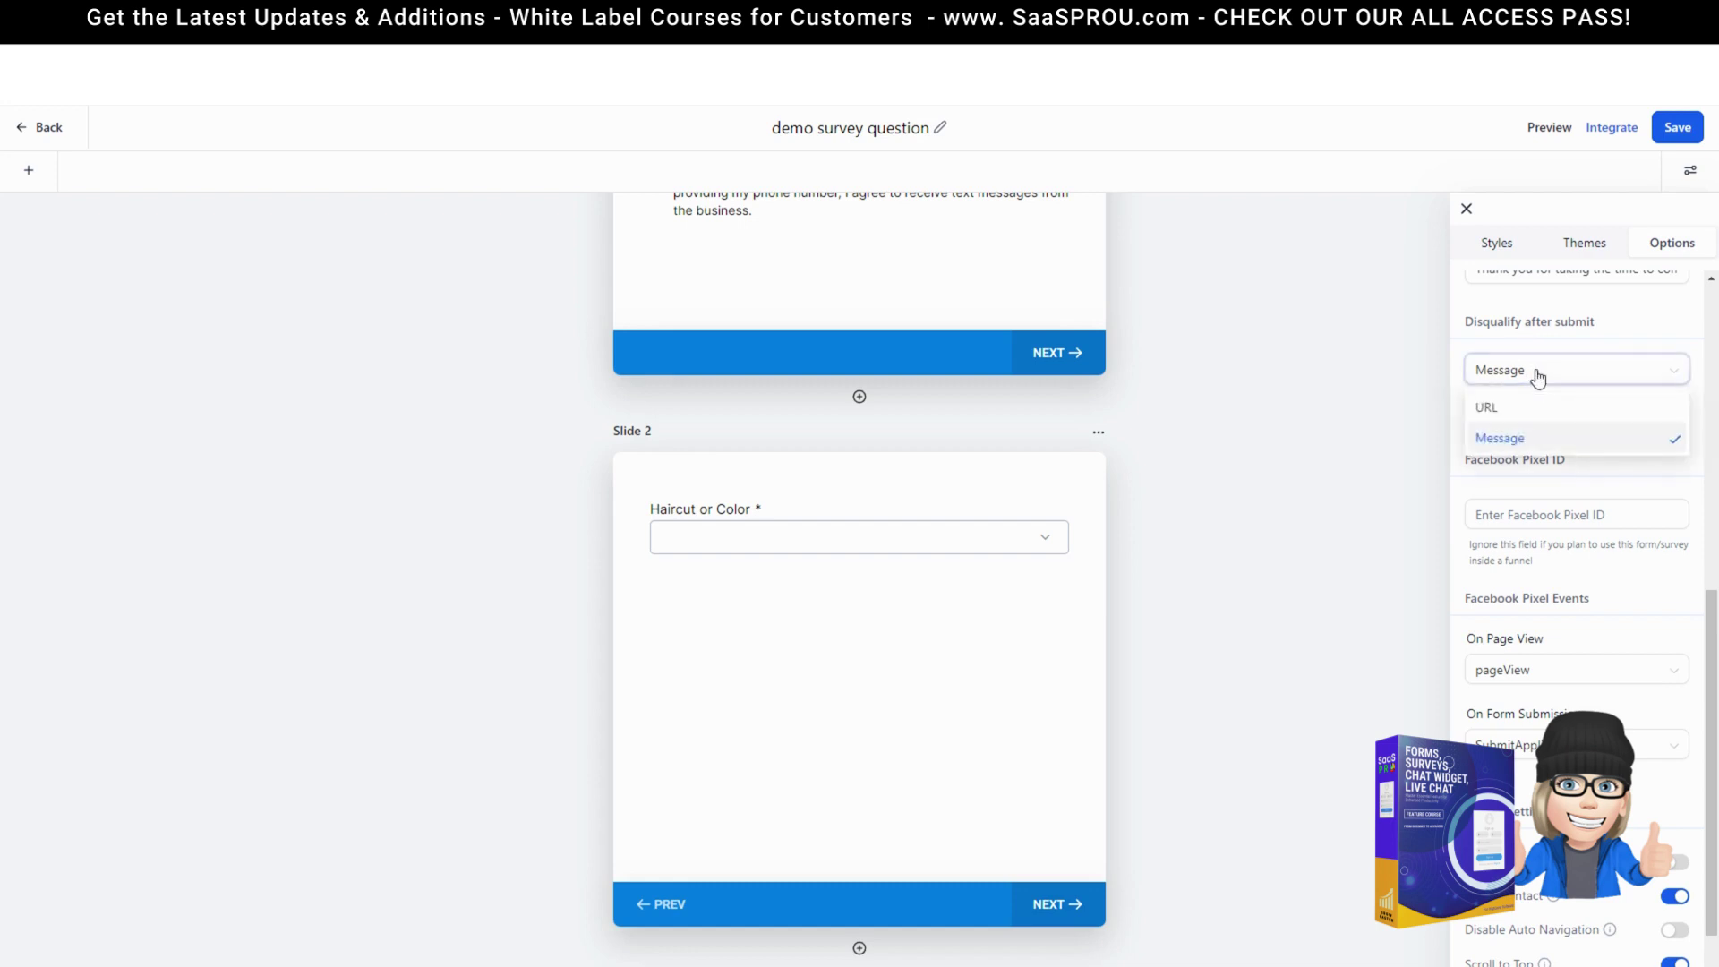
left_click(1513, 437)
- Confirm the after-submit disqualify message, then save and preview the survey
scroll(1538, 419, "up", 1)
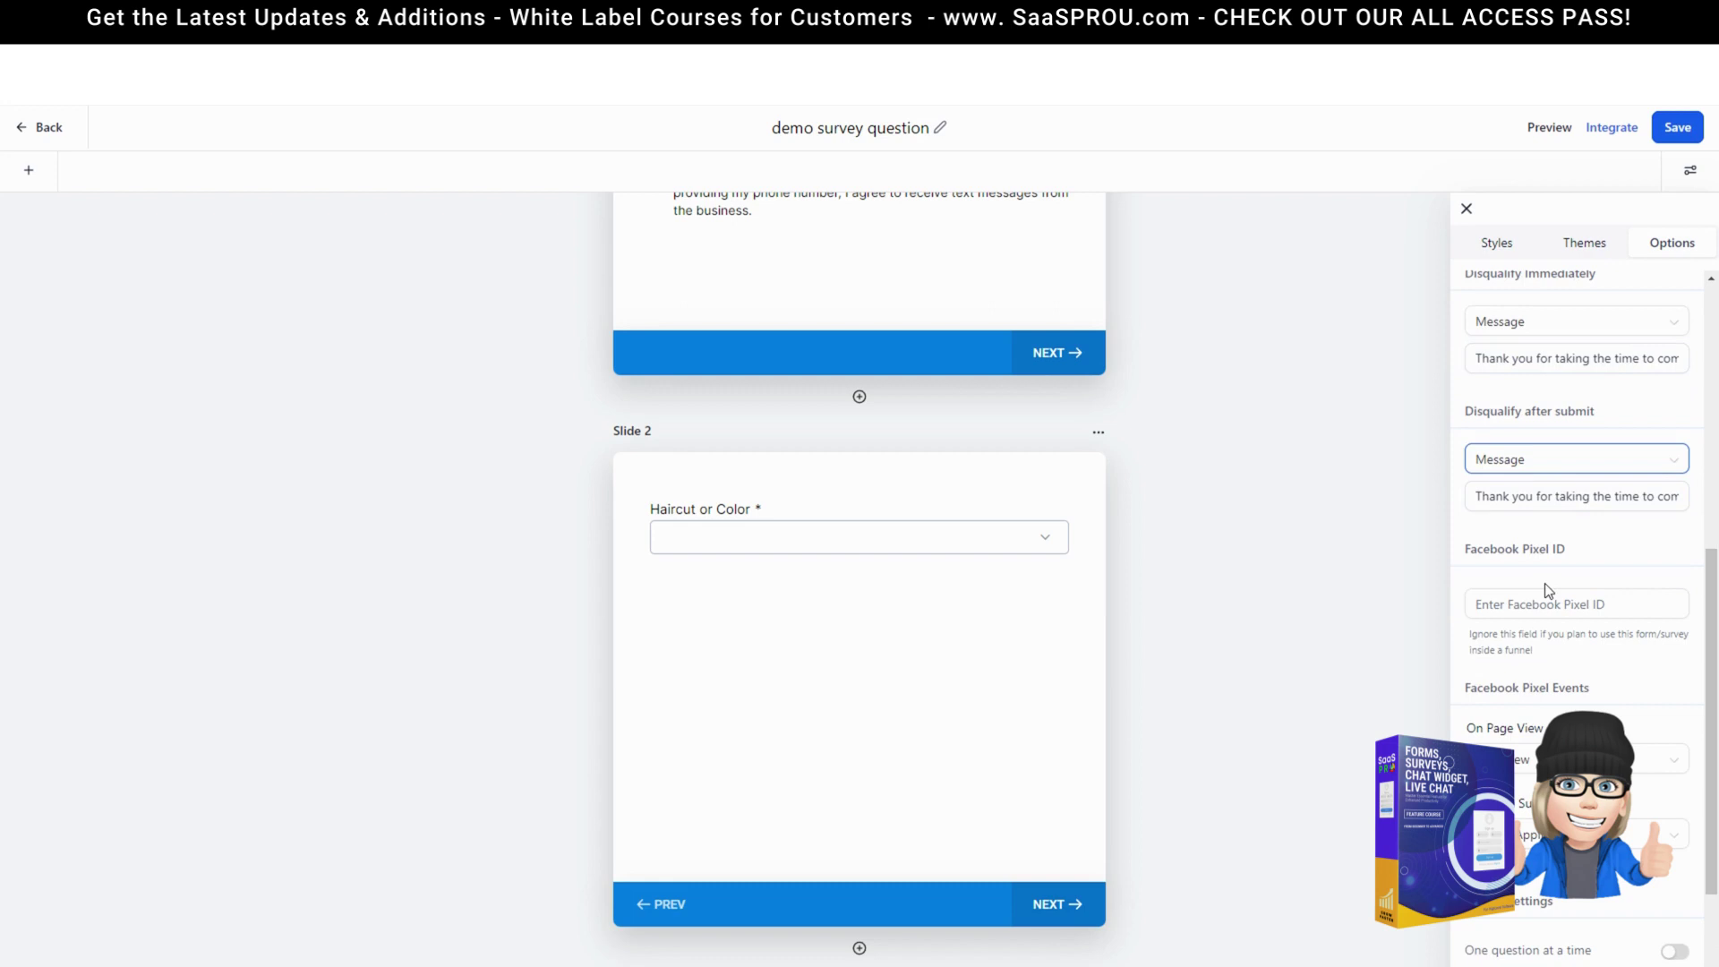
scroll(1489, 588, "up", 3)
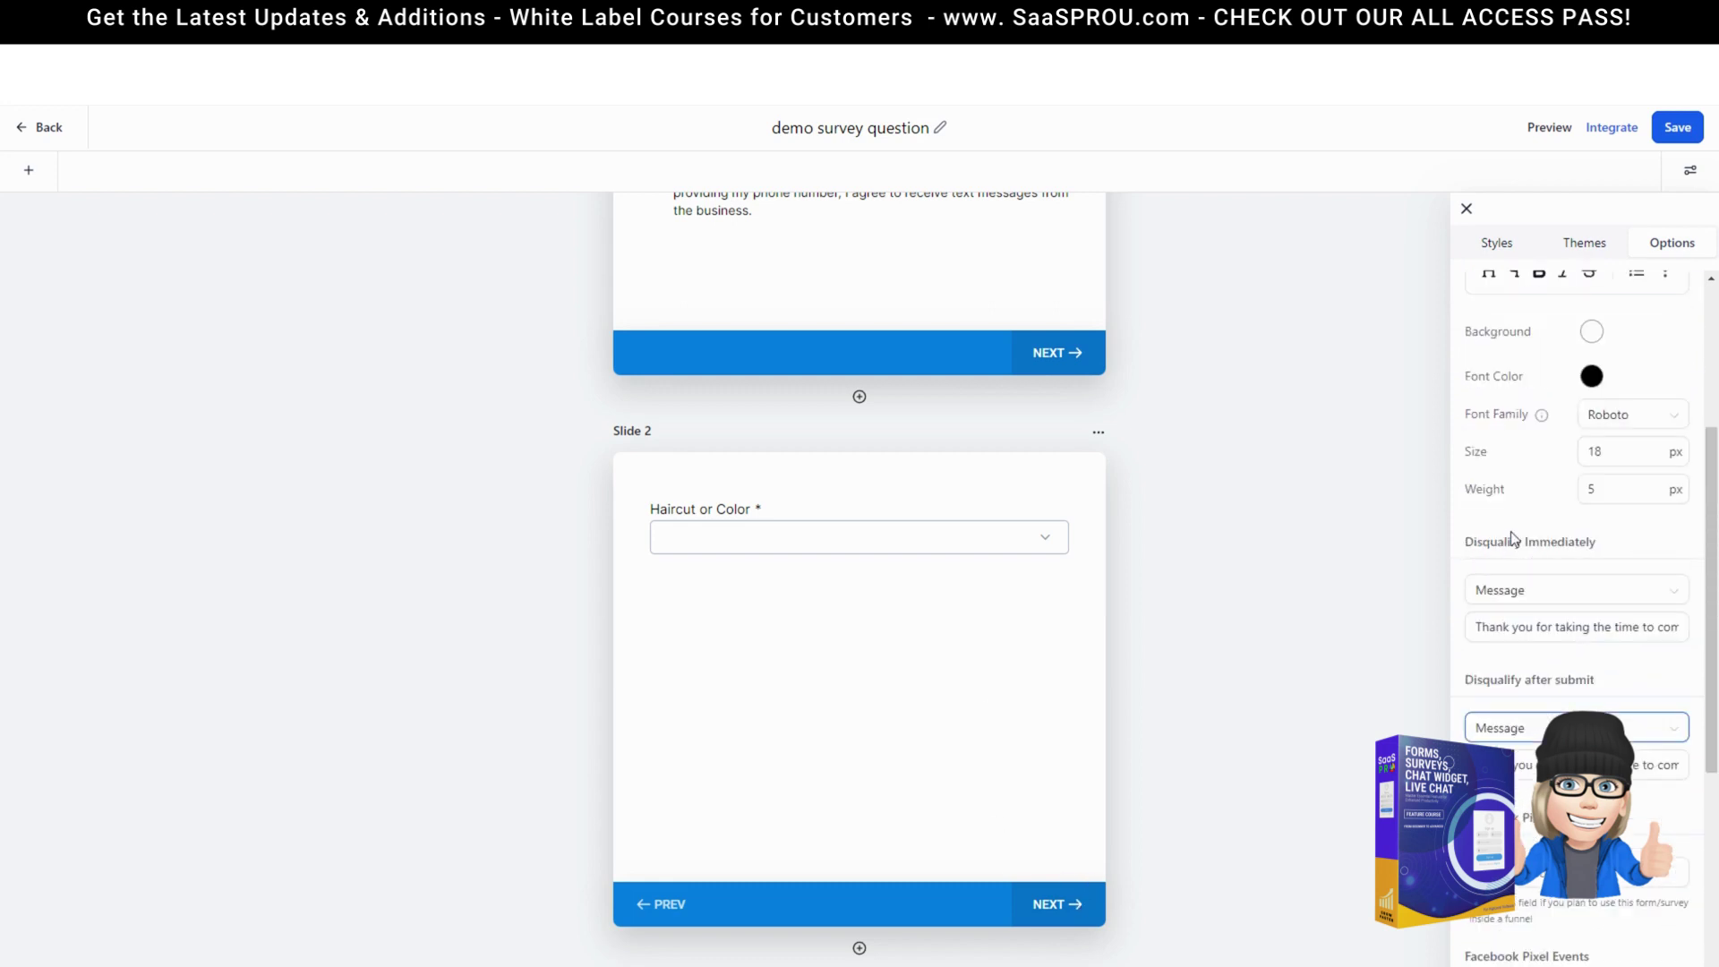
scroll(1513, 537, "down", 2)
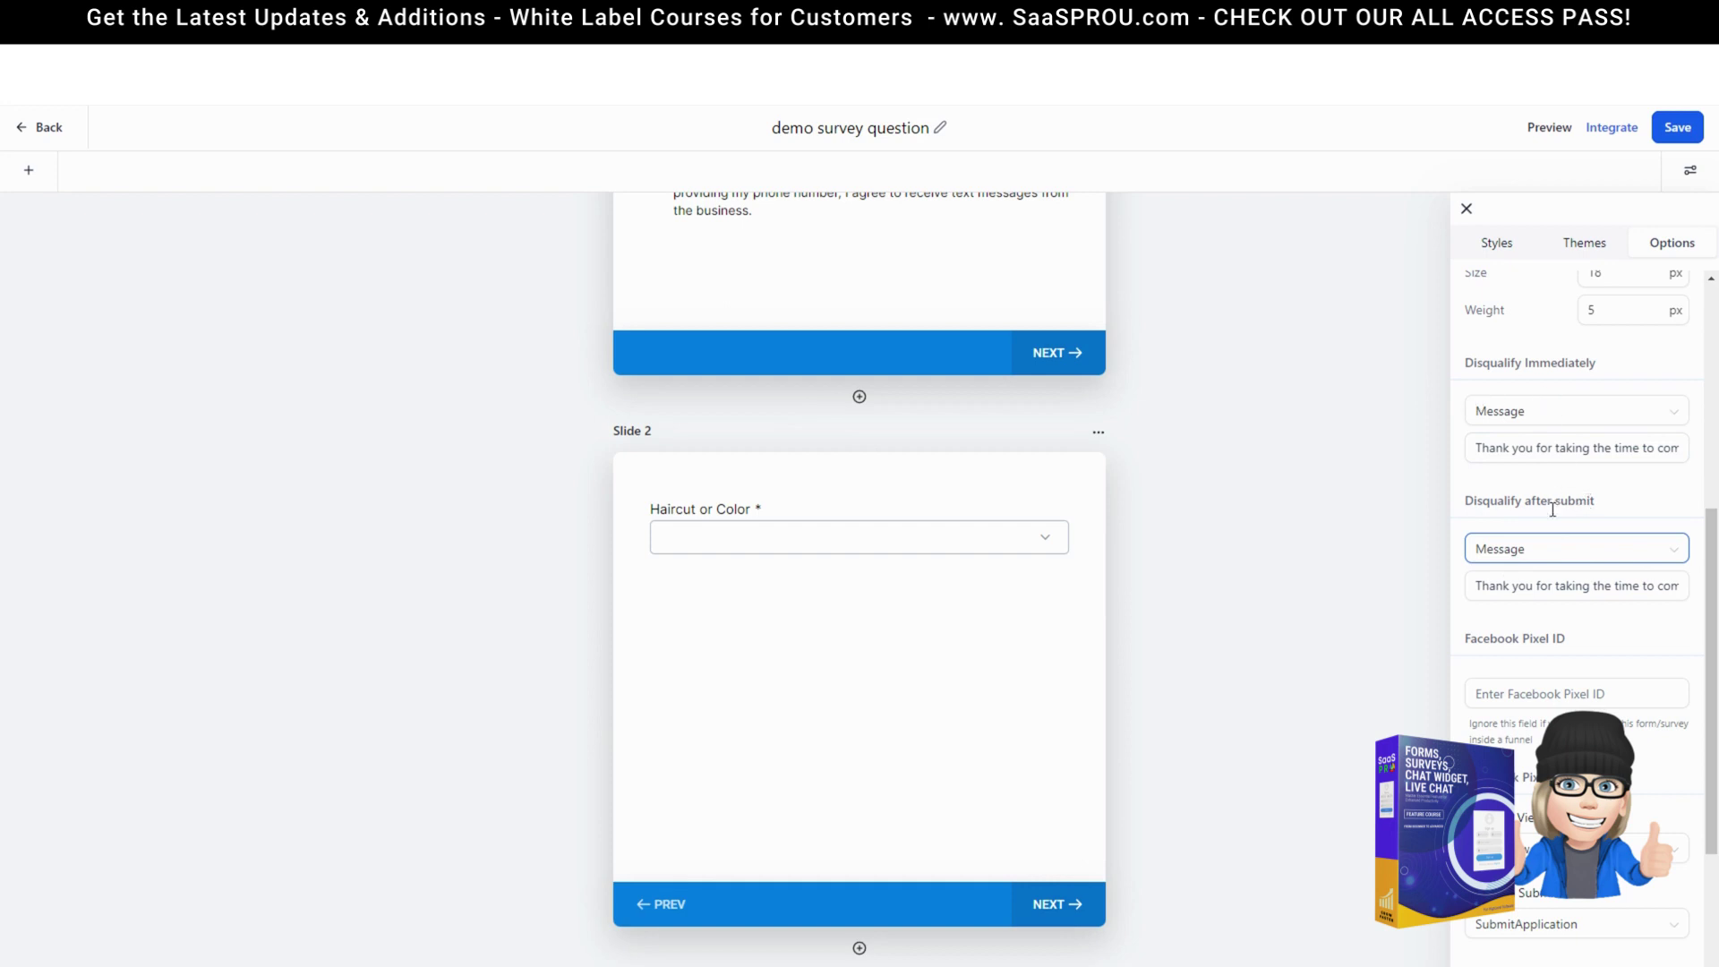
left_click(1550, 550)
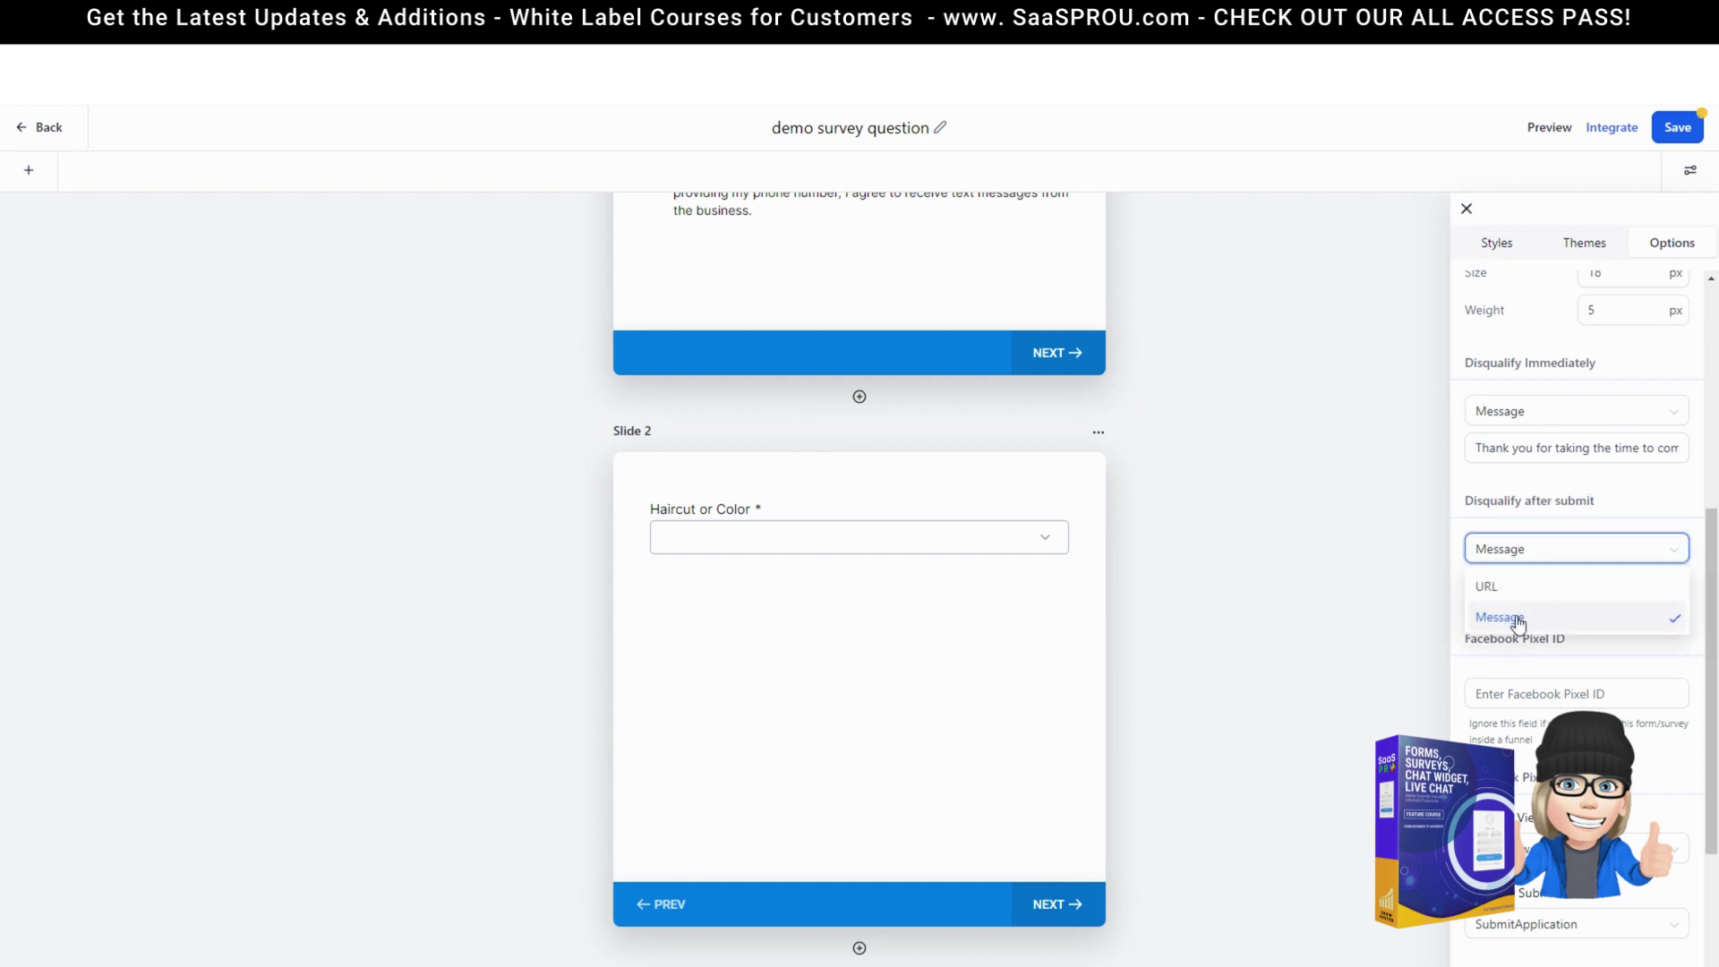
left_click(1512, 615)
left_click_drag(1634, 585, 1677, 585)
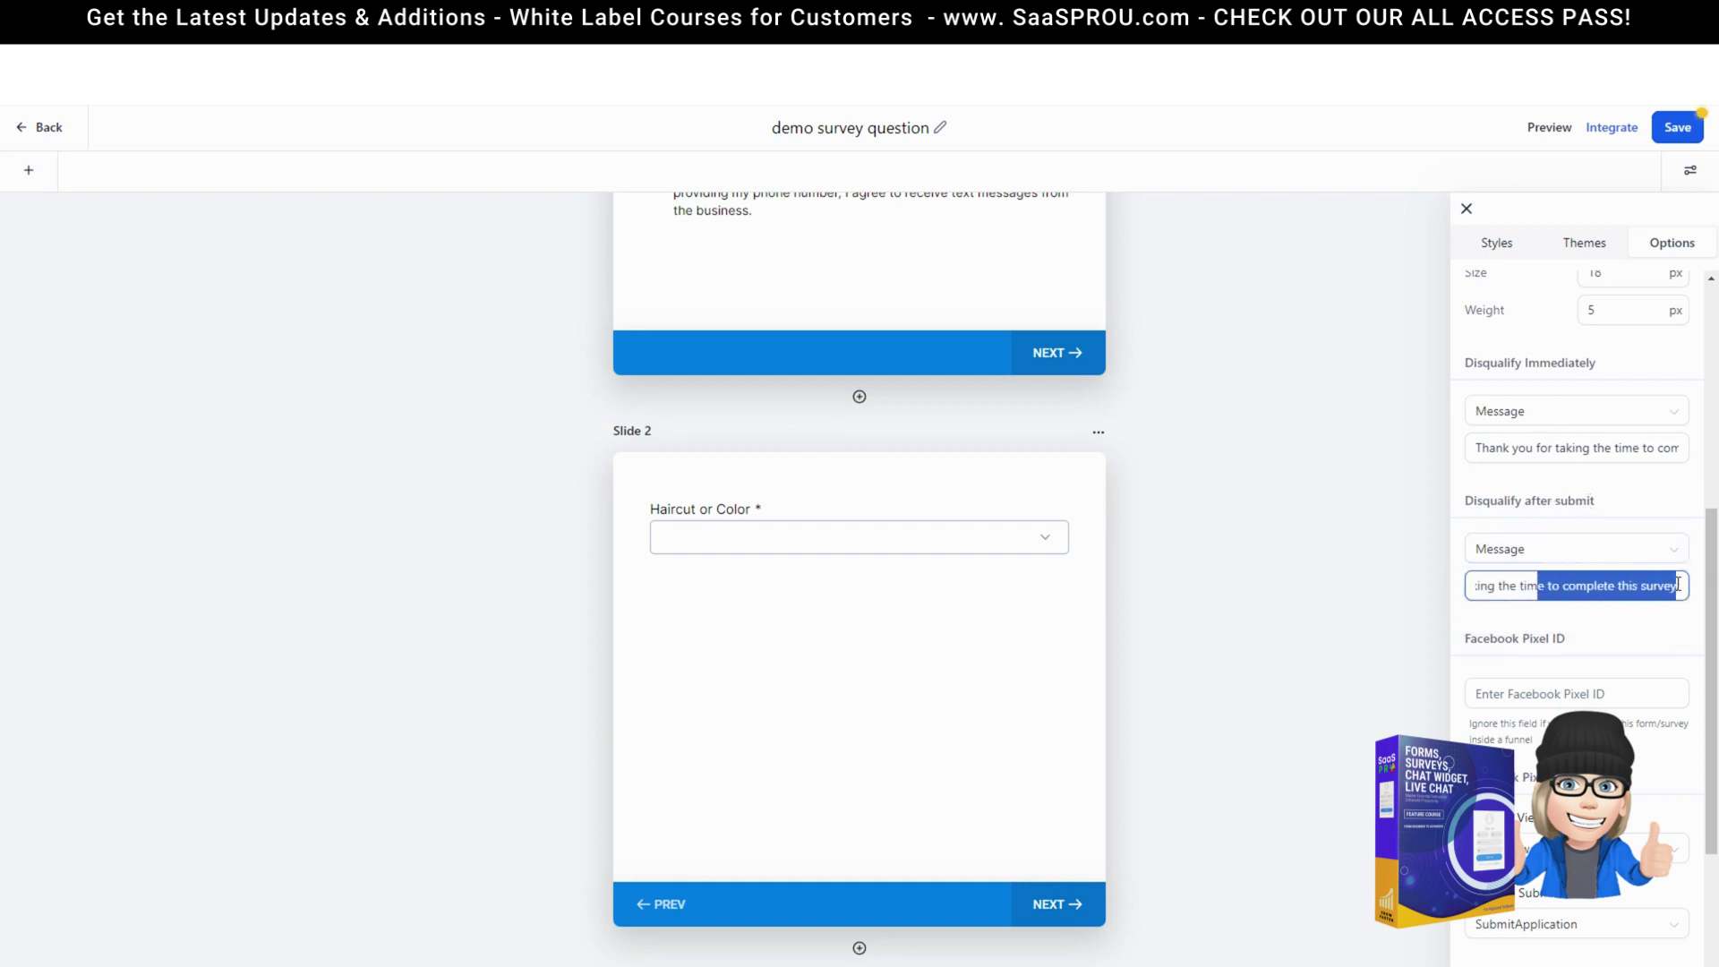
left_click(1678, 133)
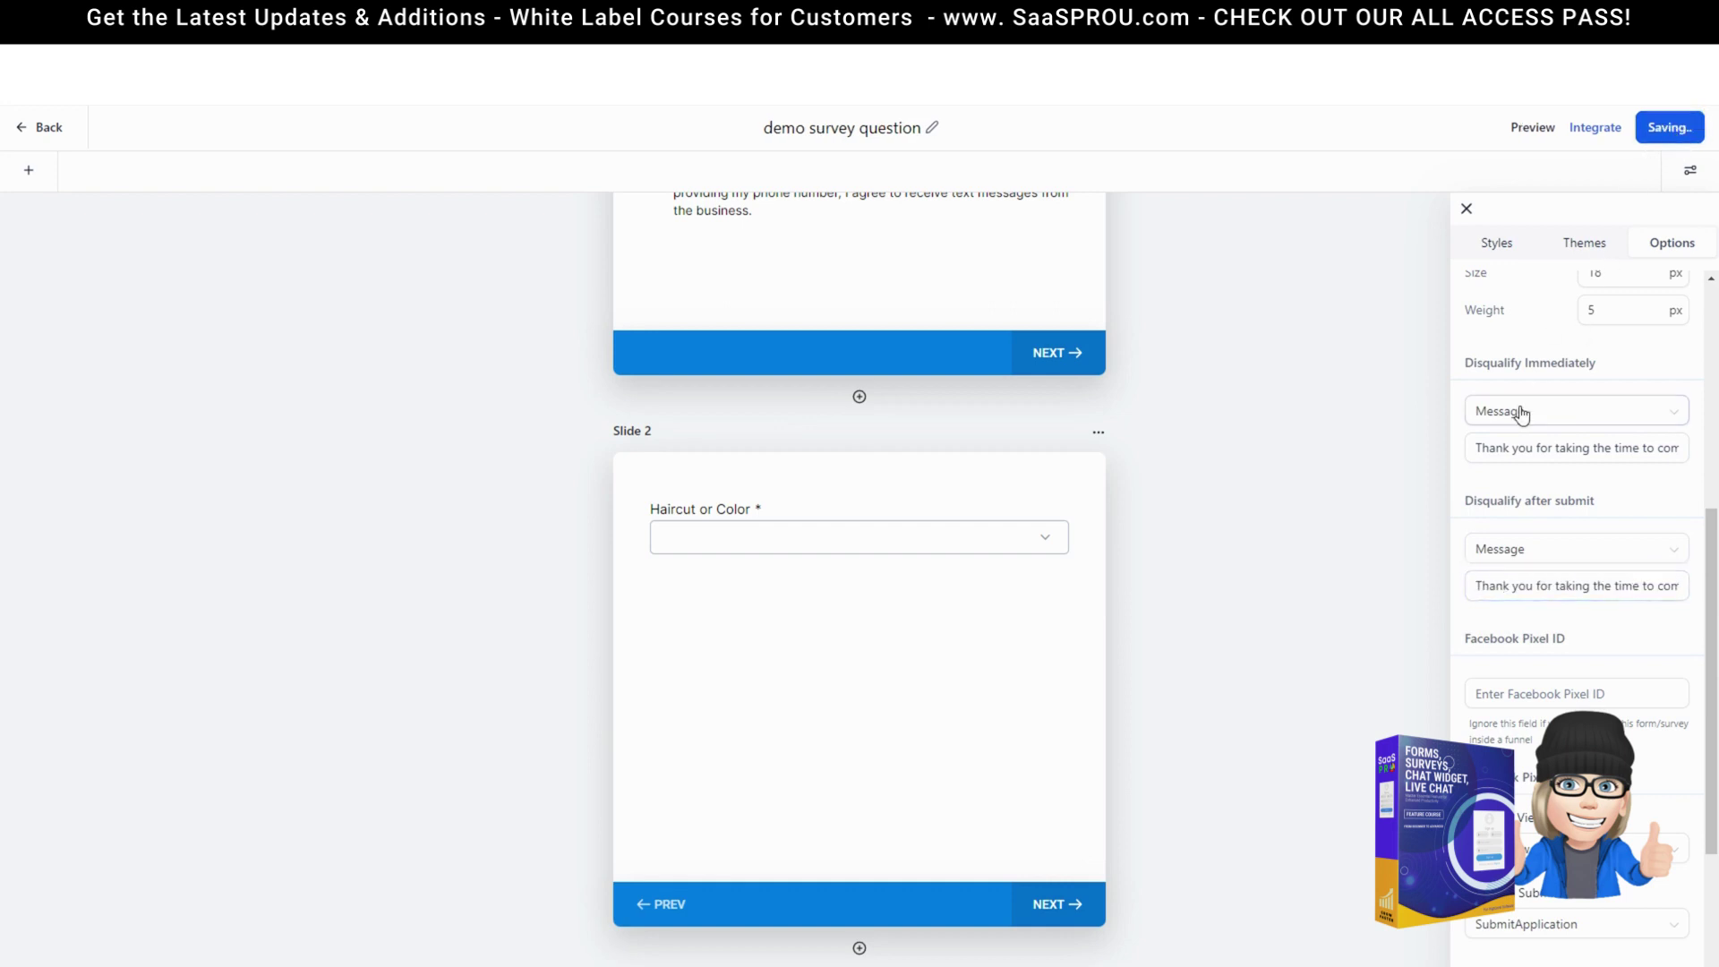
left_click(1550, 135)
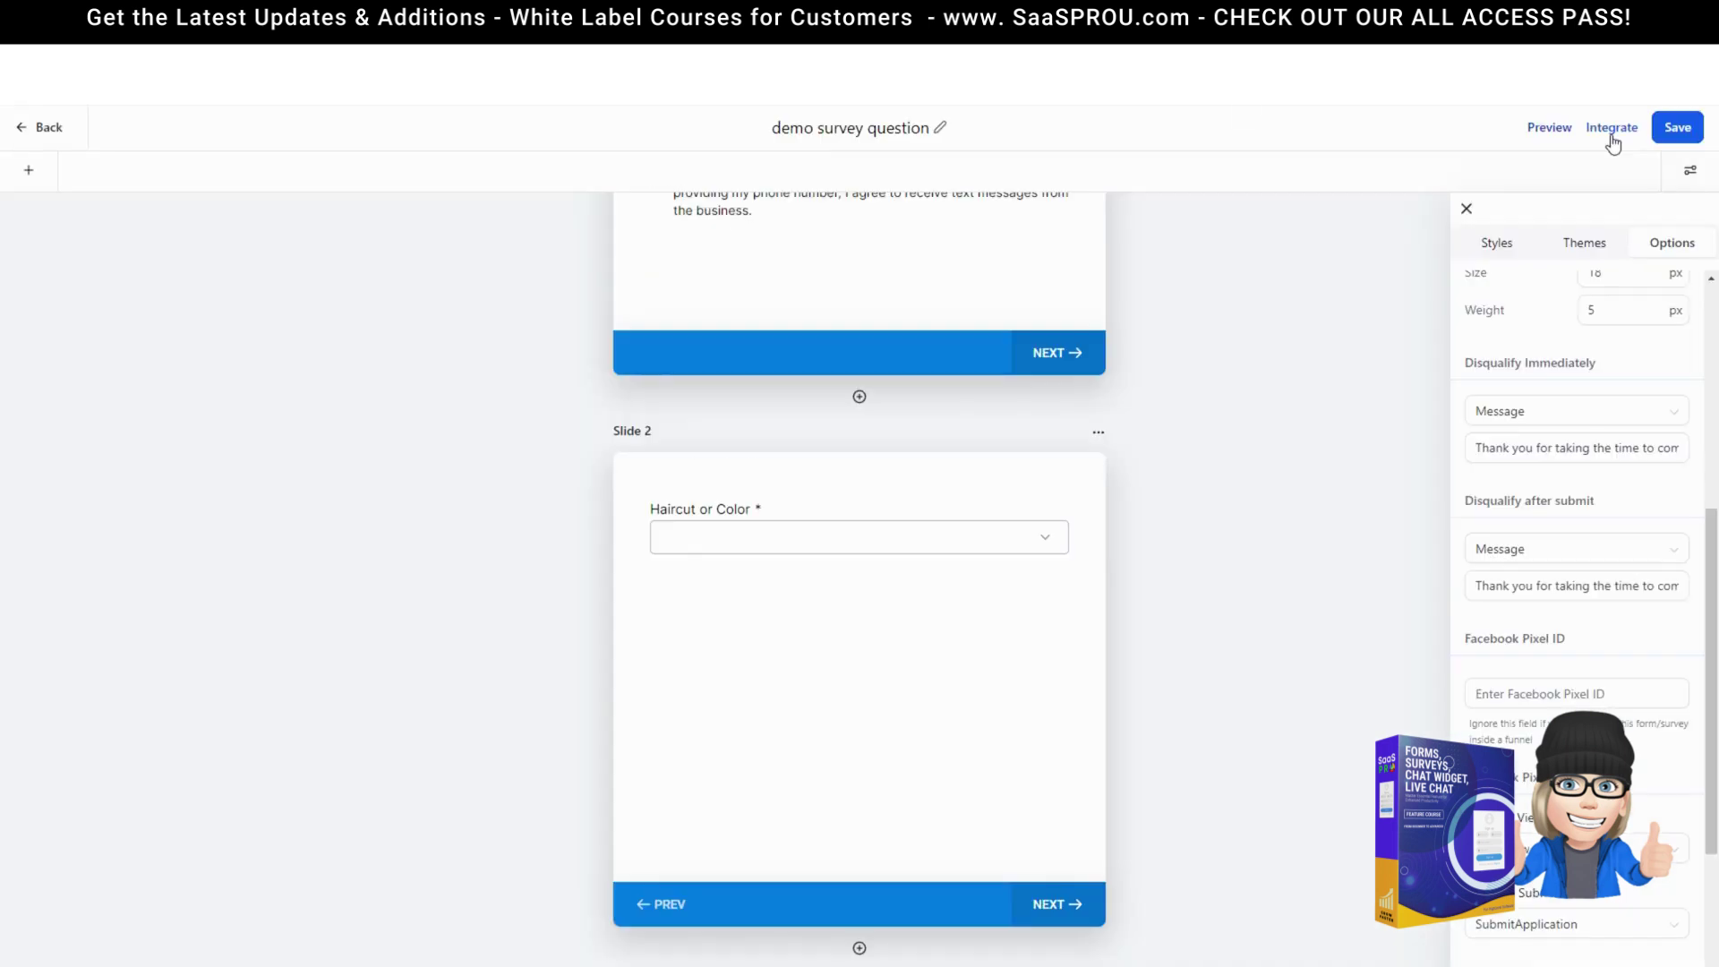
- Check the survey's share link, close the integration dialog and settings panel, and exit to Surveys
left_click(1609, 129)
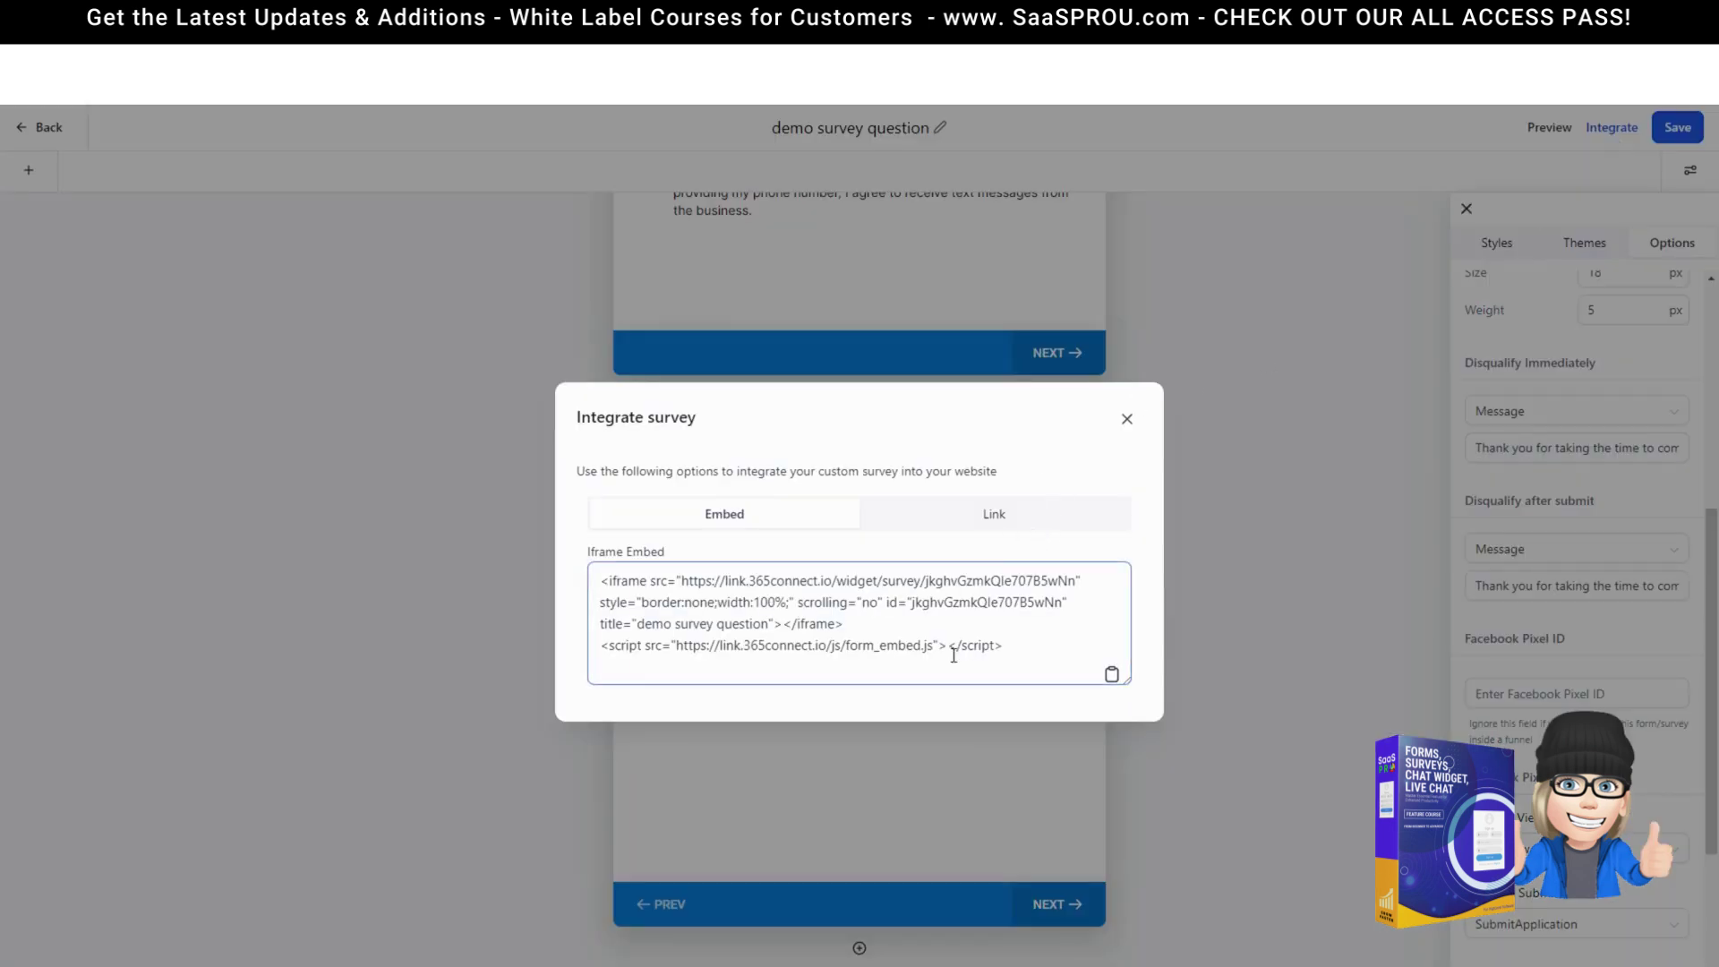
left_click(985, 526)
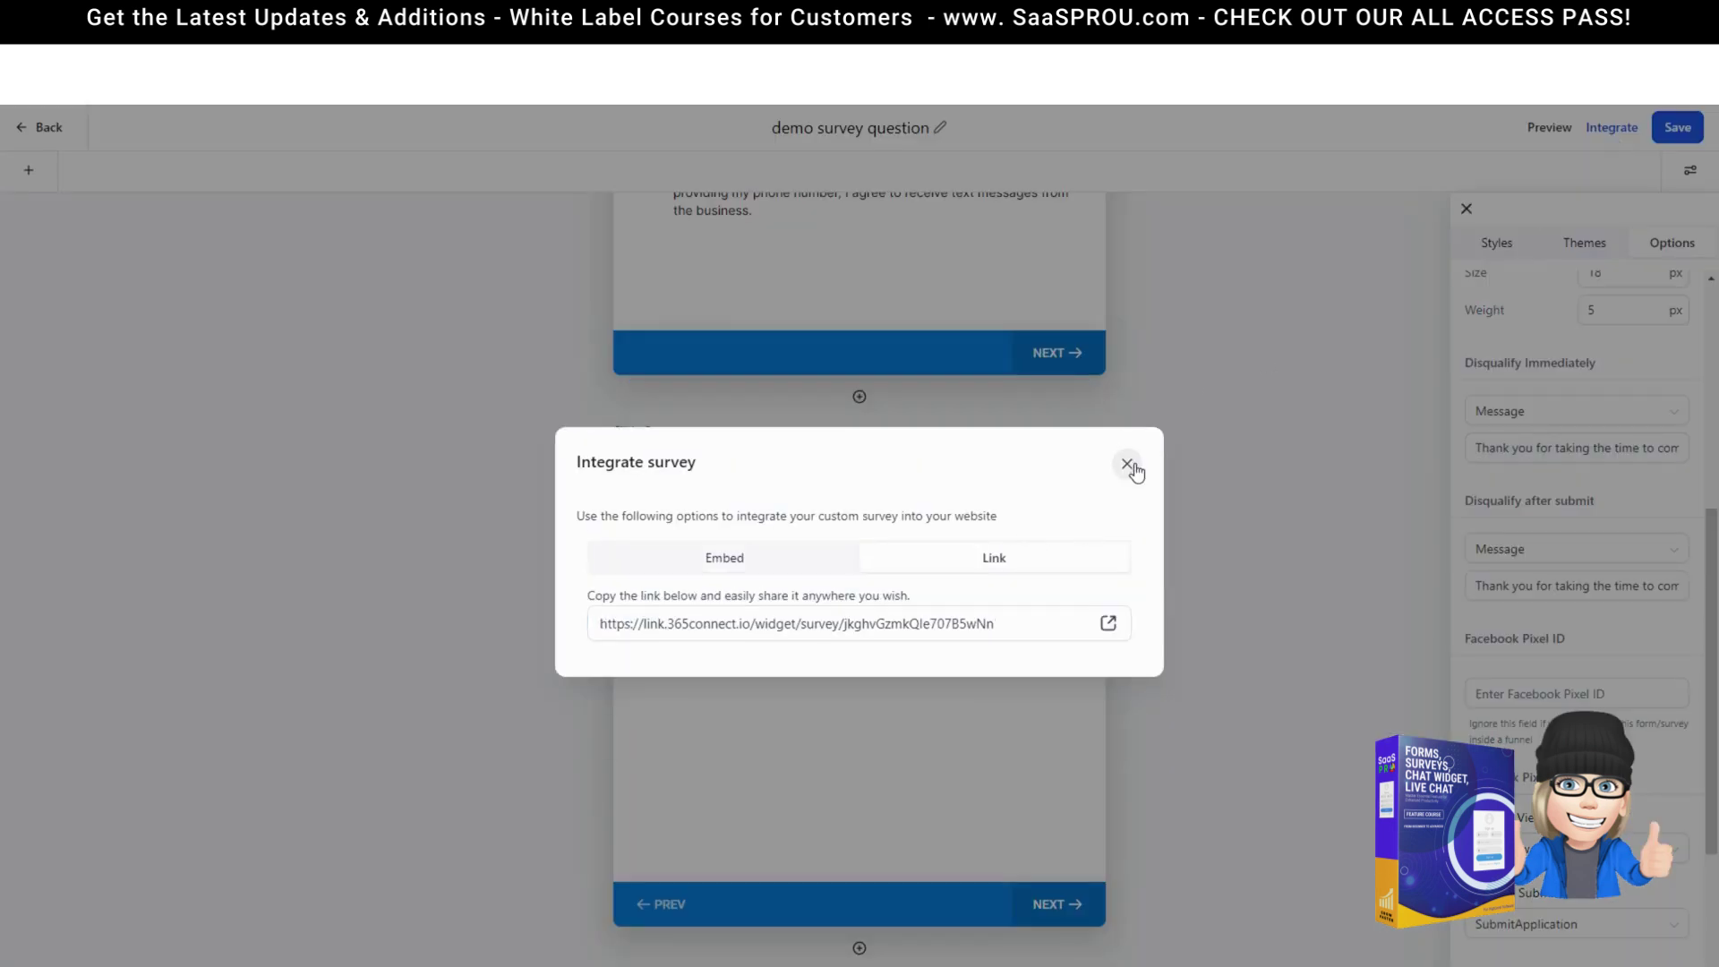
left_click(1129, 464)
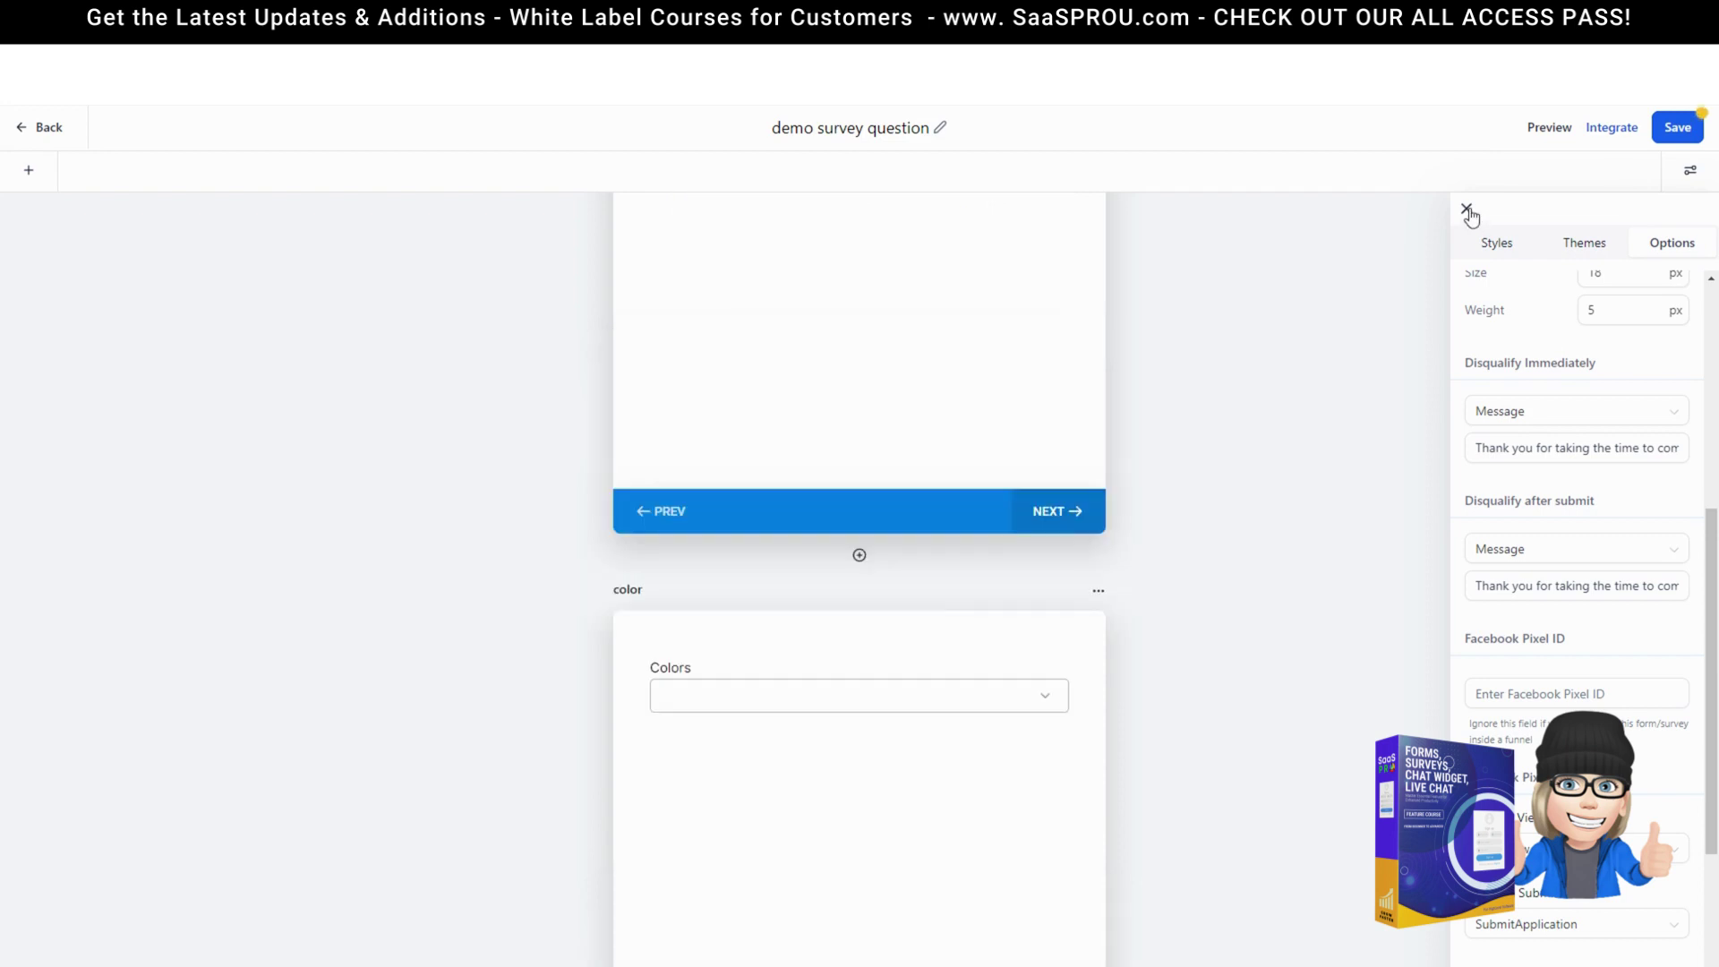
left_click(1467, 207)
scroll(1200, 667, "up", 3)
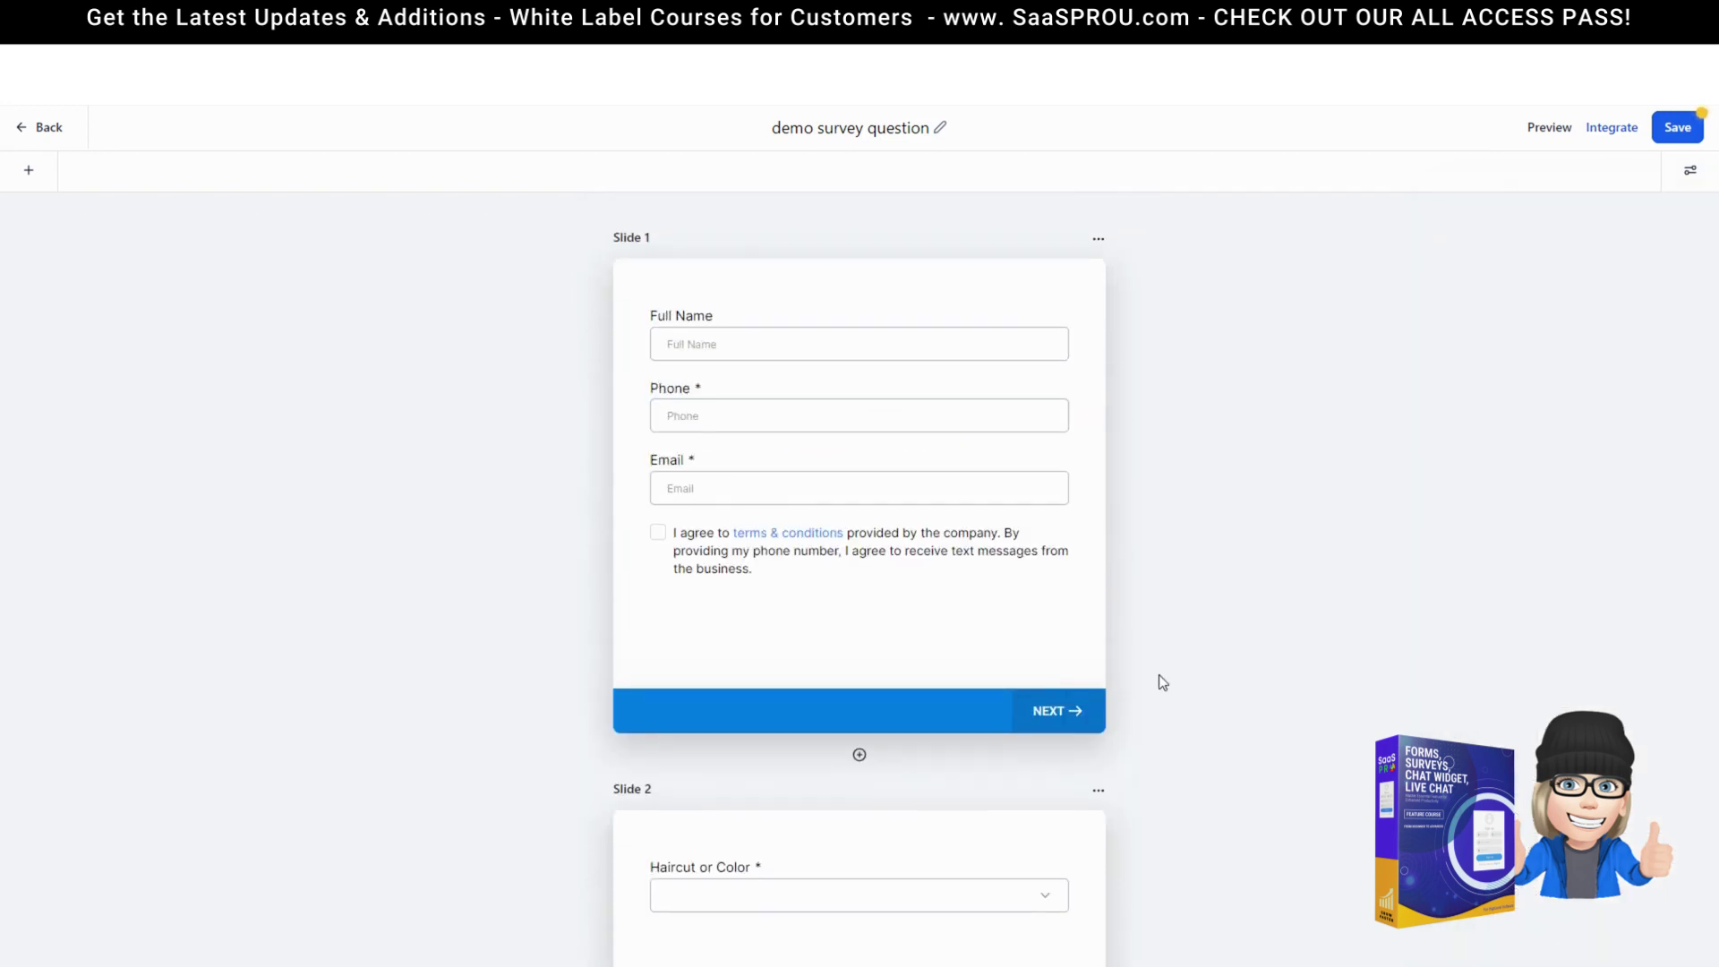
scroll(805, 689, "down", 15)
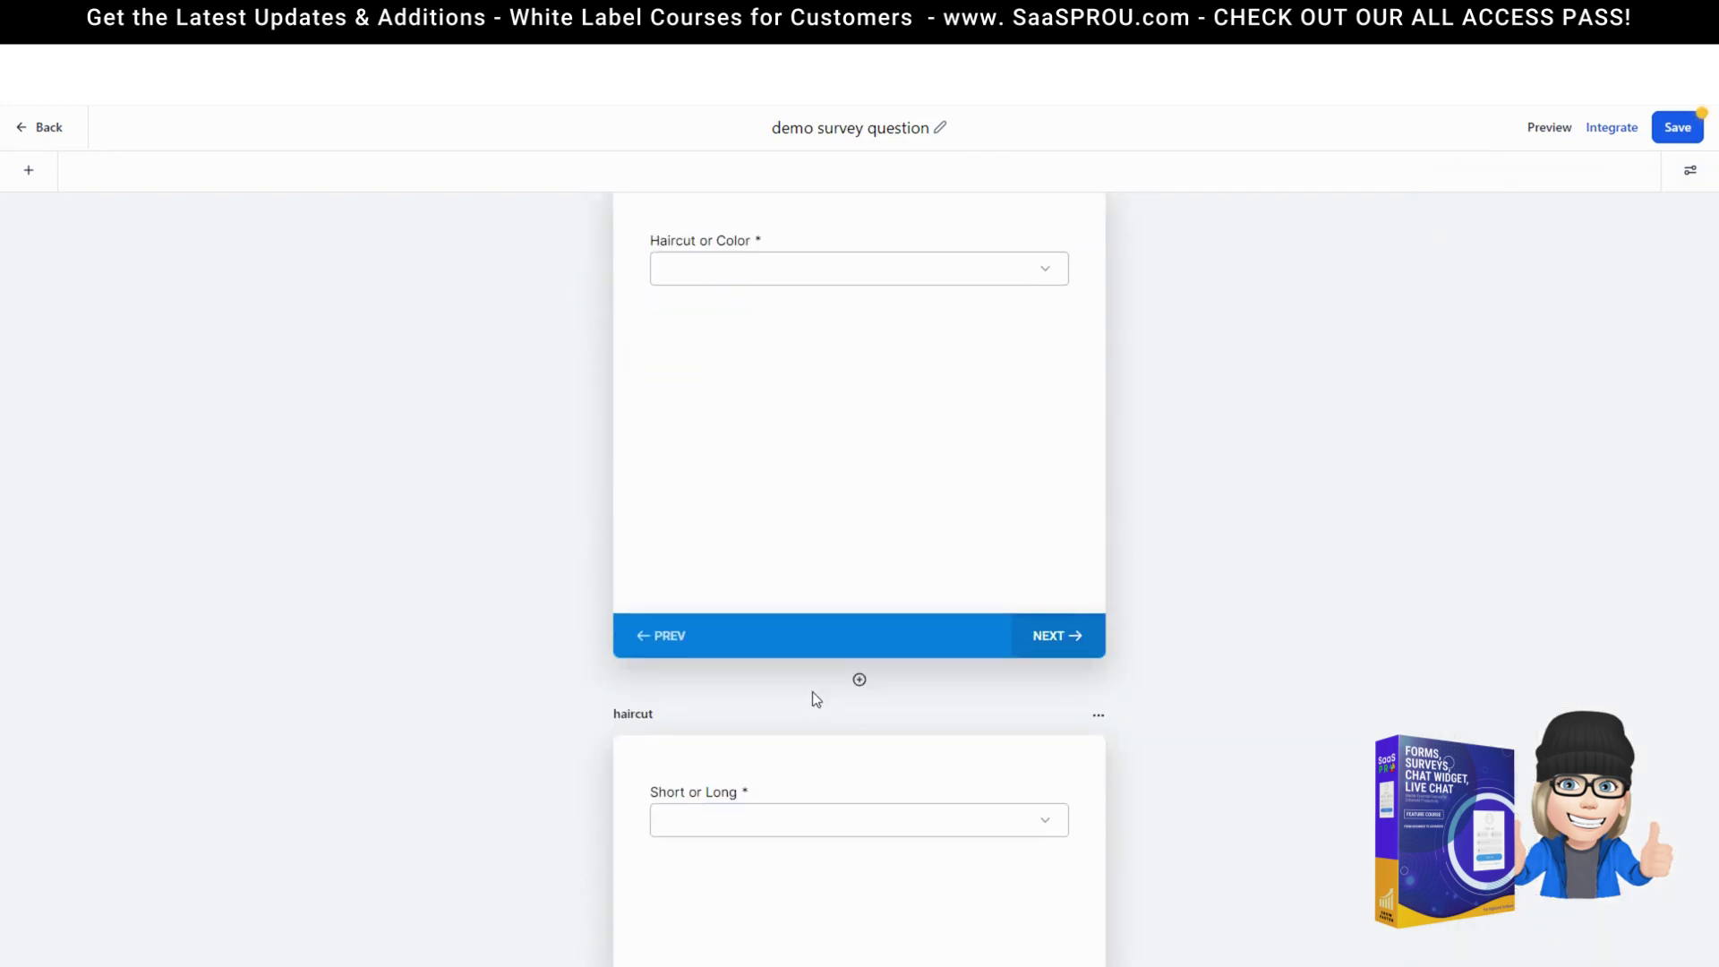
scroll(831, 709, "up", 8)
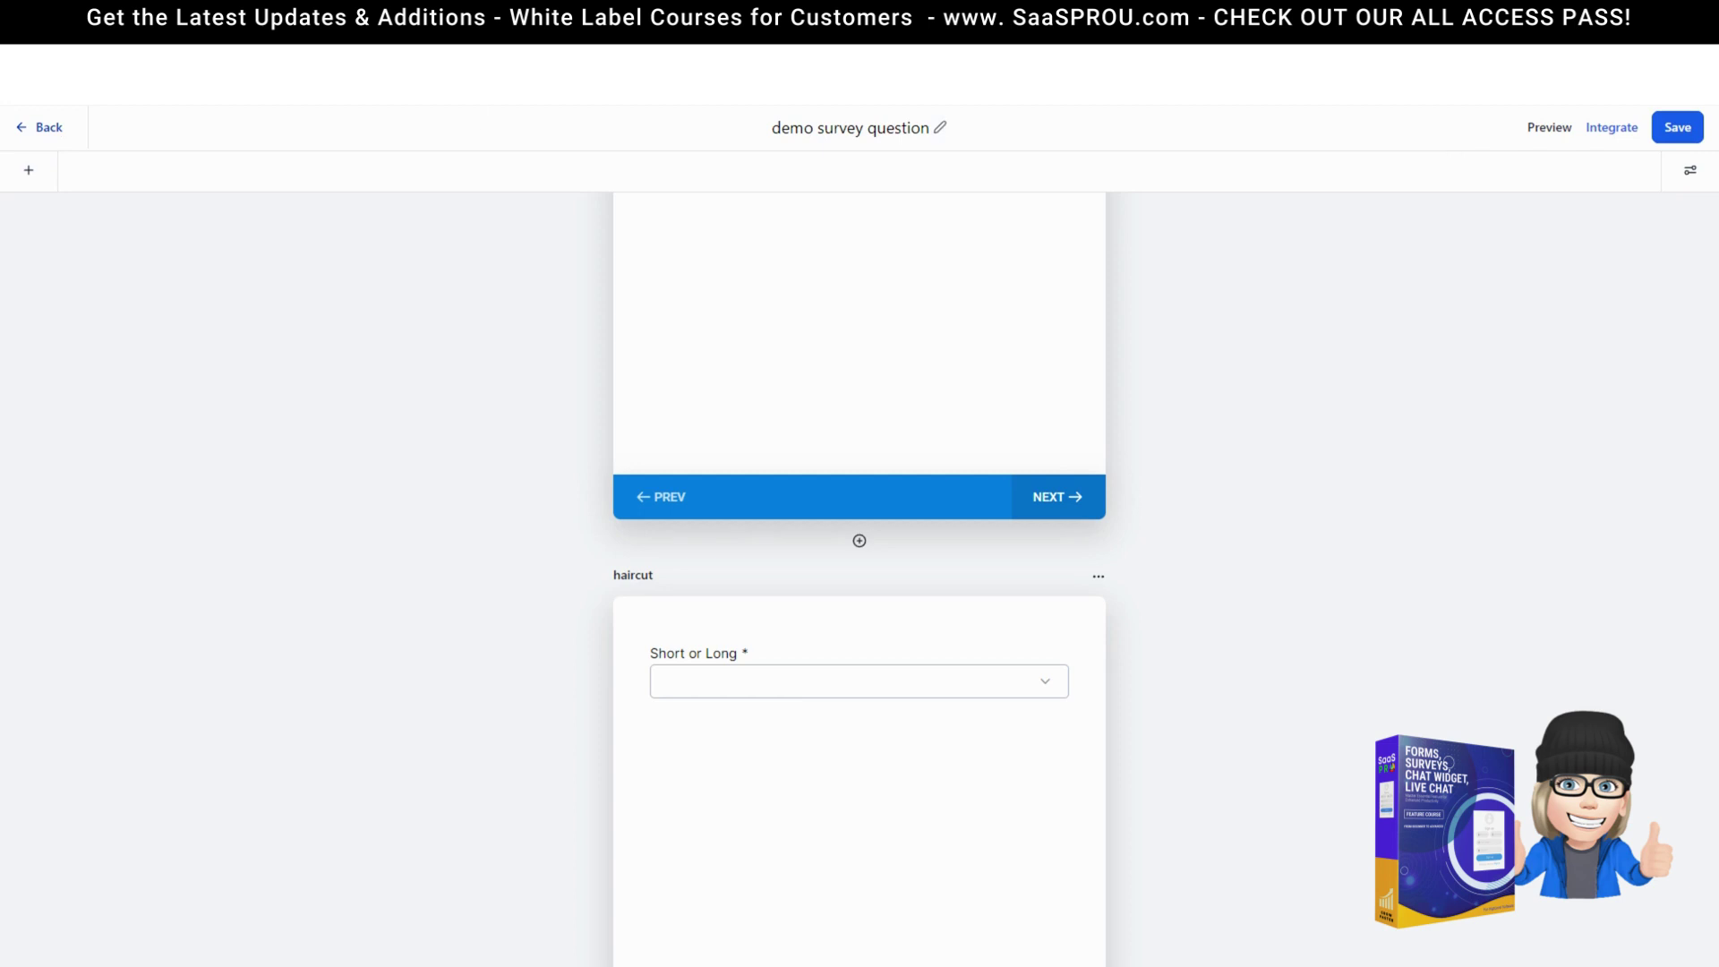
left_click(47, 131)
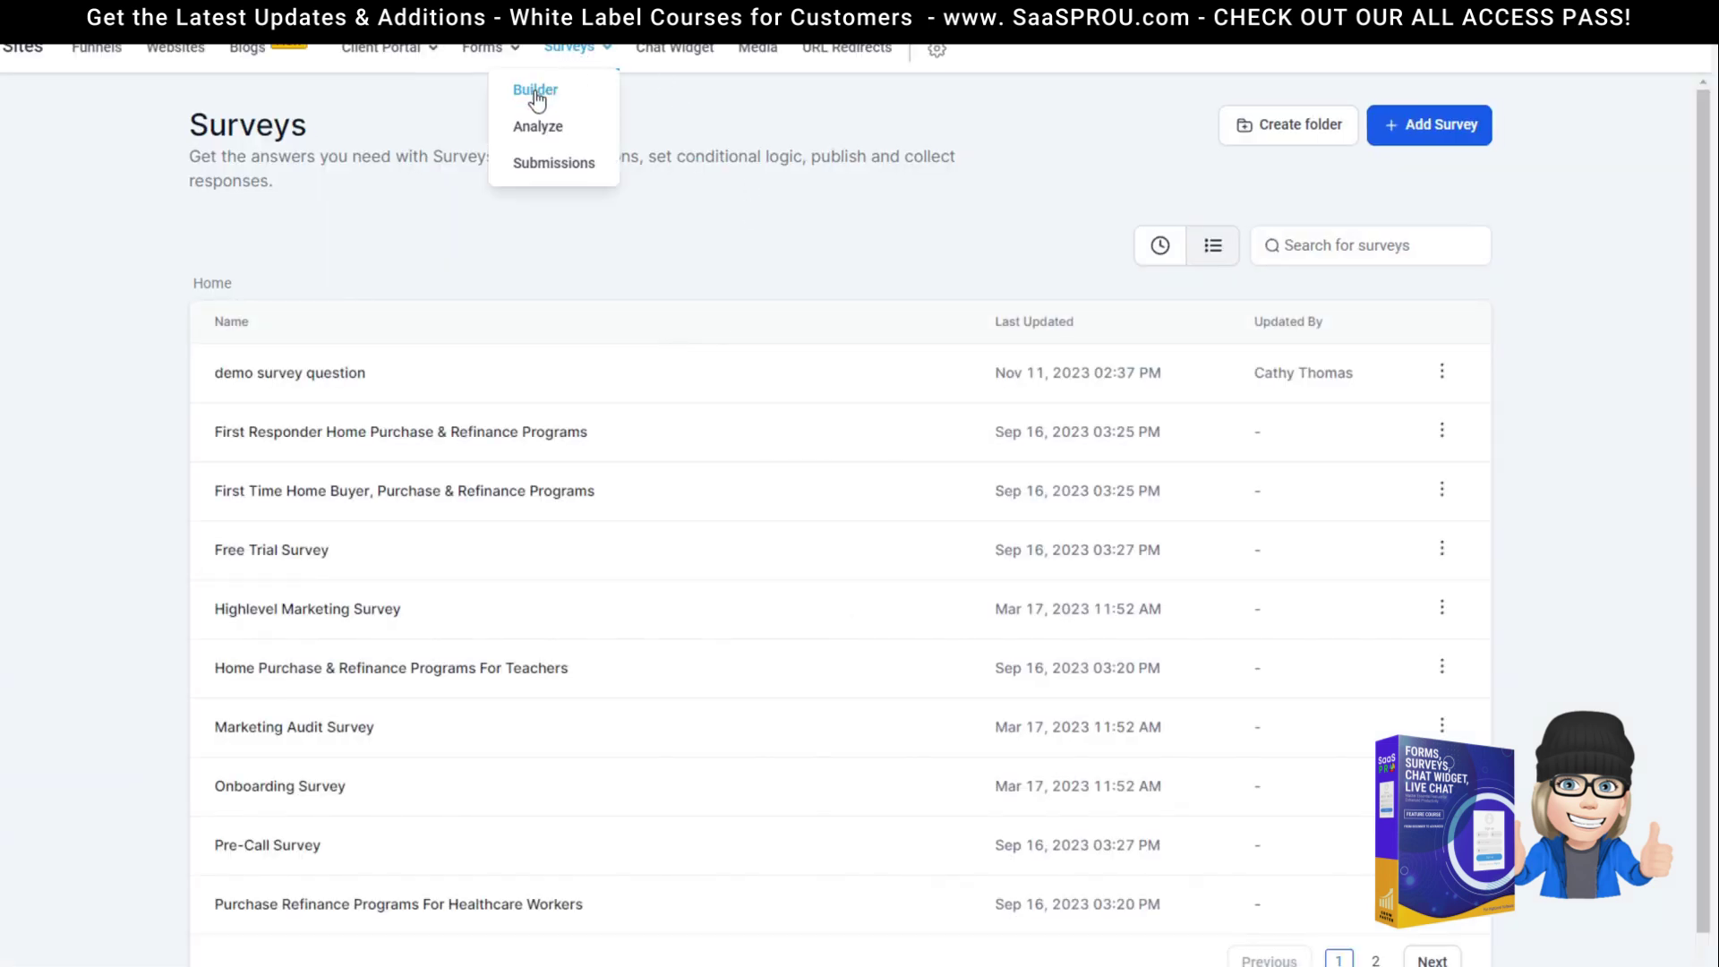
- Go to Surveys > Analyze to see the 3 submissions for demo survey question
mouse_move(575, 56)
left_click(528, 134)
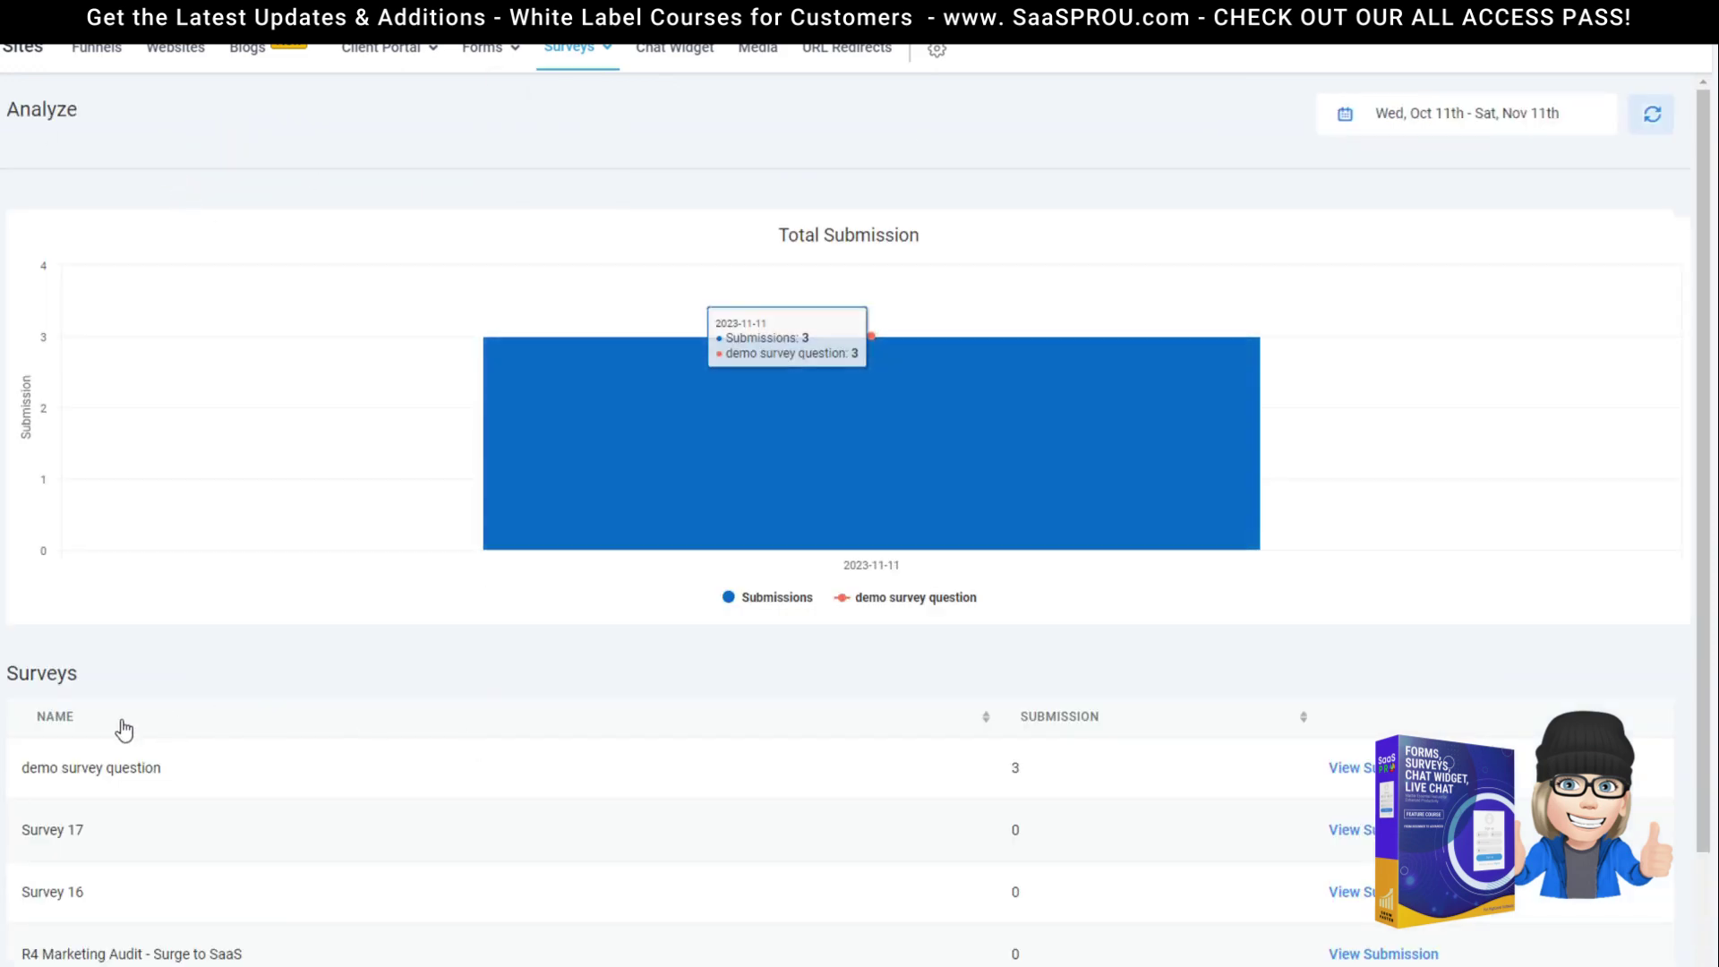
scroll(80, 698, "down", 1)
- Open demo survey question's submissions and review each of the three records
left_click(1397, 666)
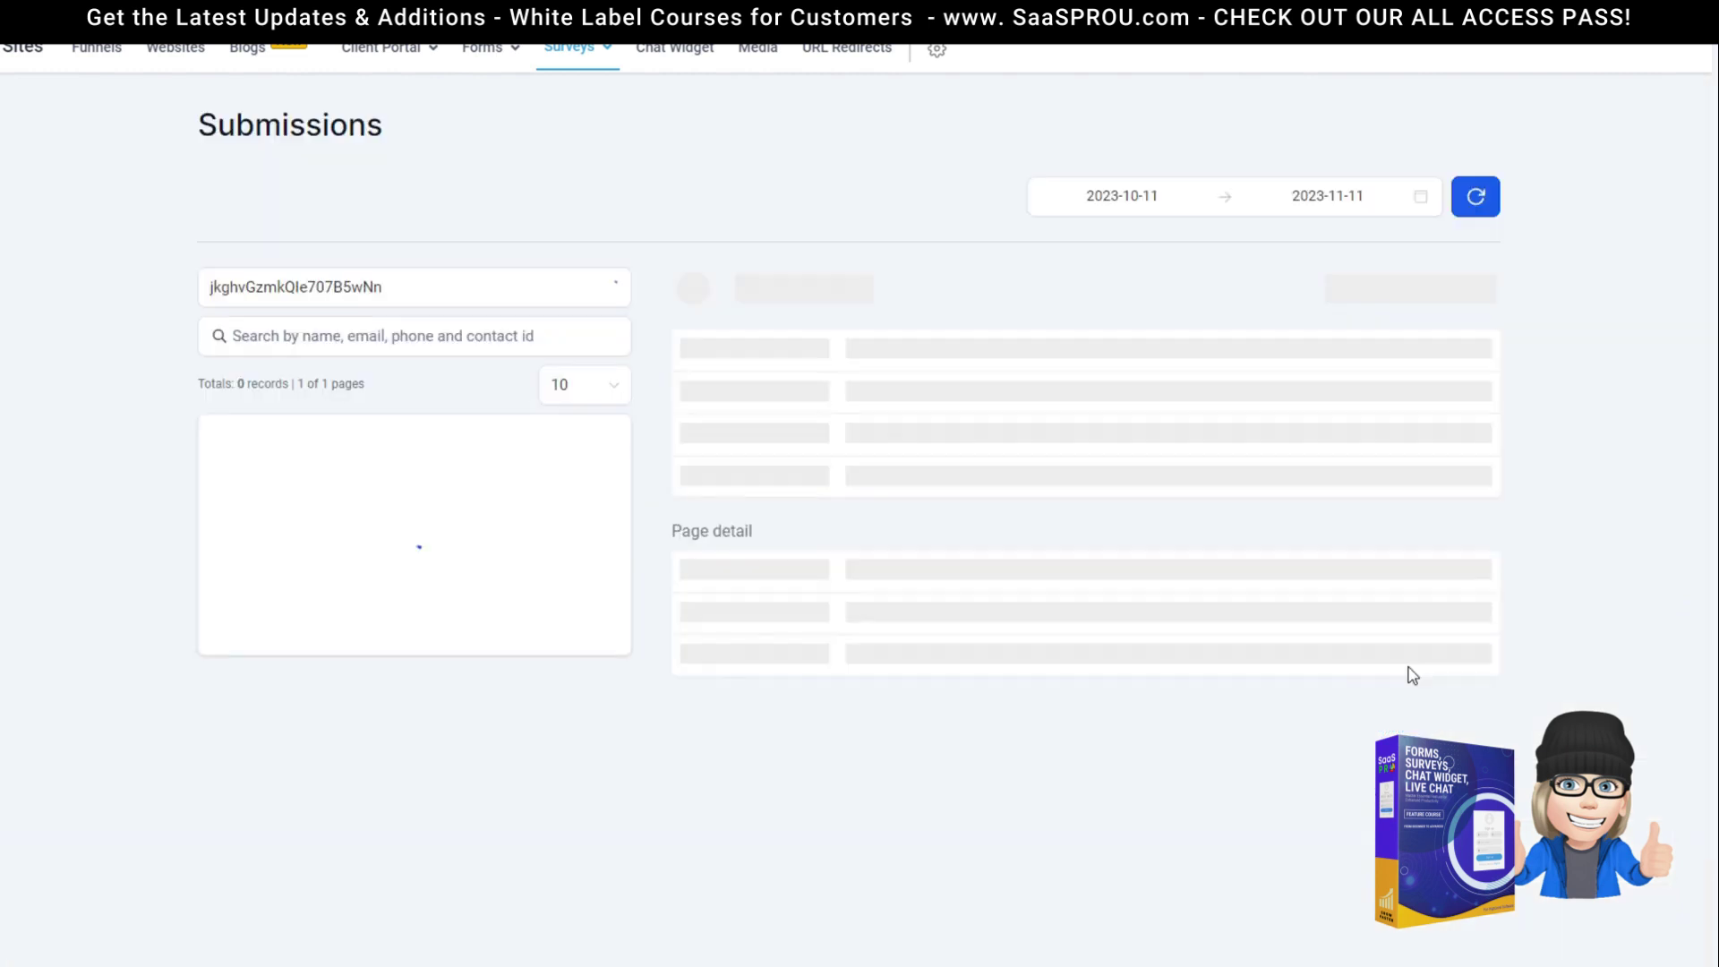
mouse_move(578, 53)
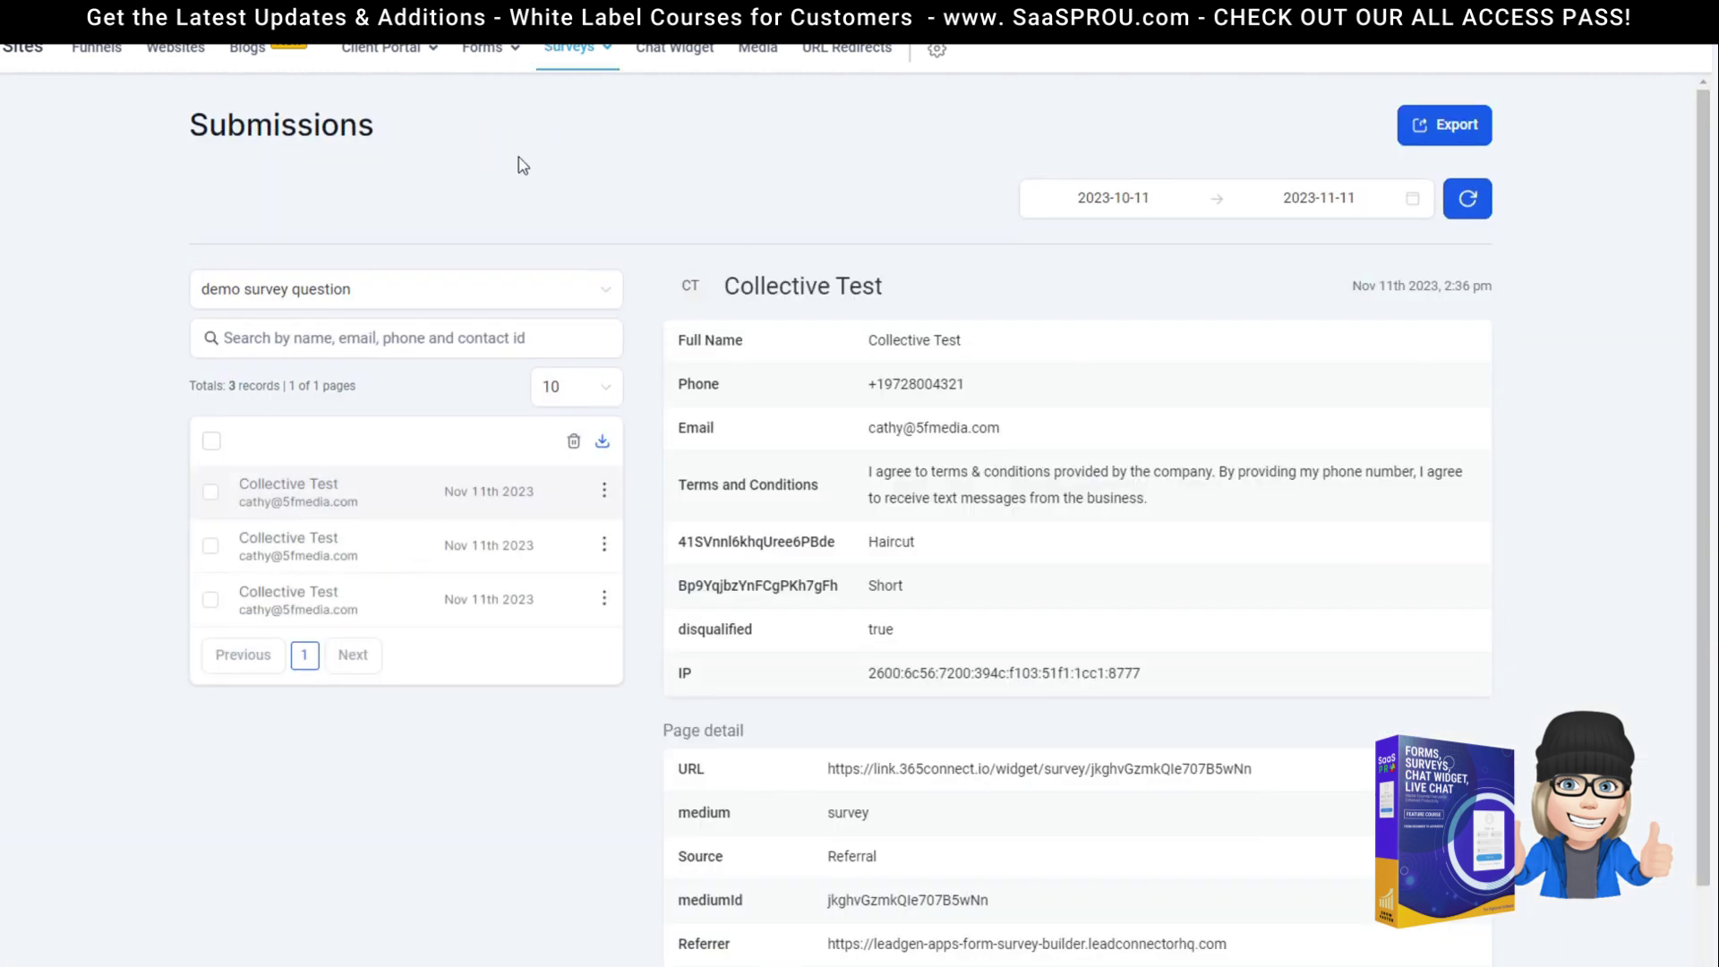
scroll(929, 370, "down", 1)
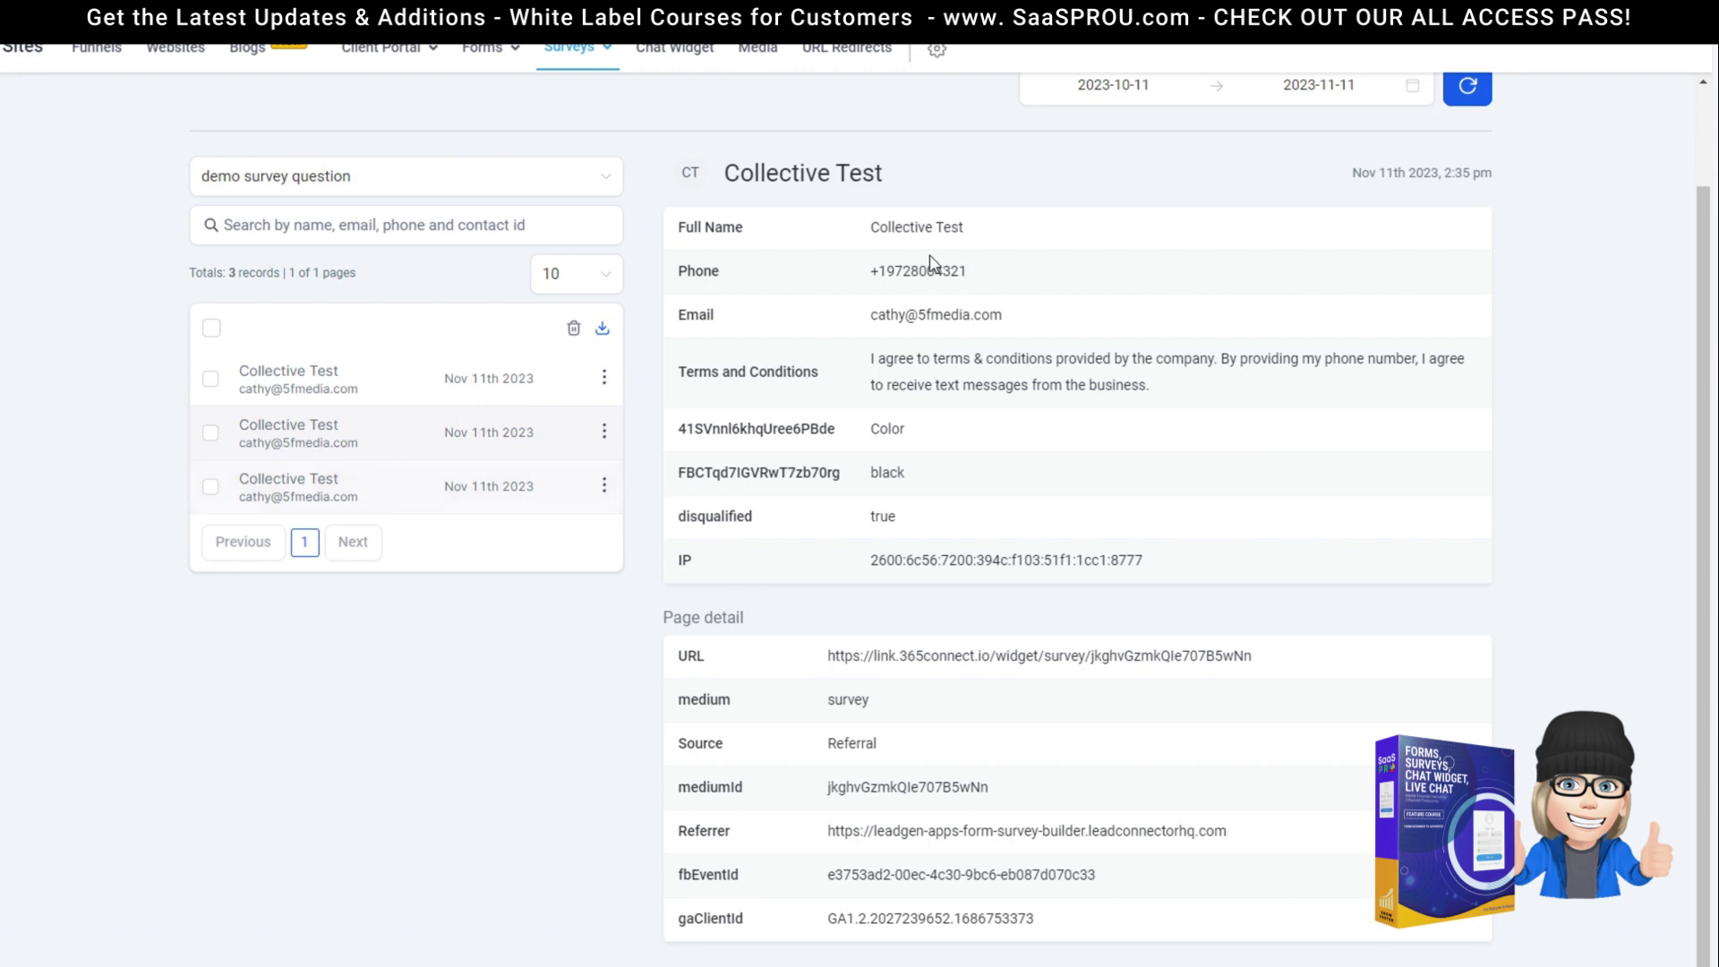
left_click(297, 375)
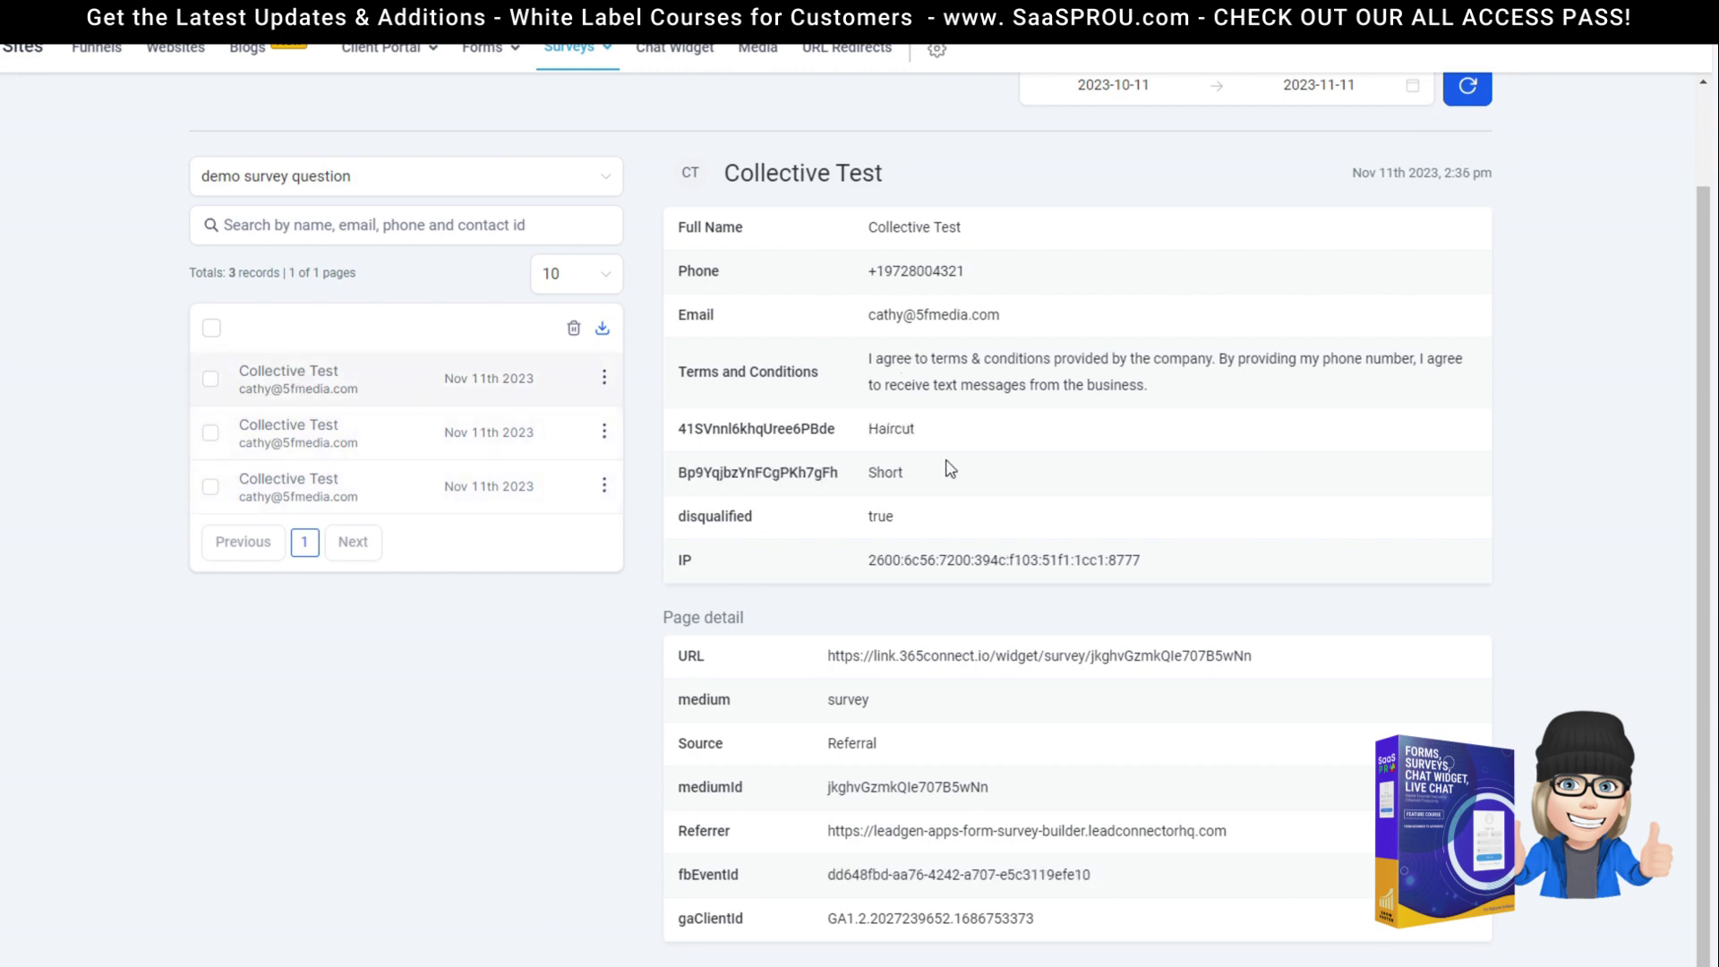
left_click(325, 442)
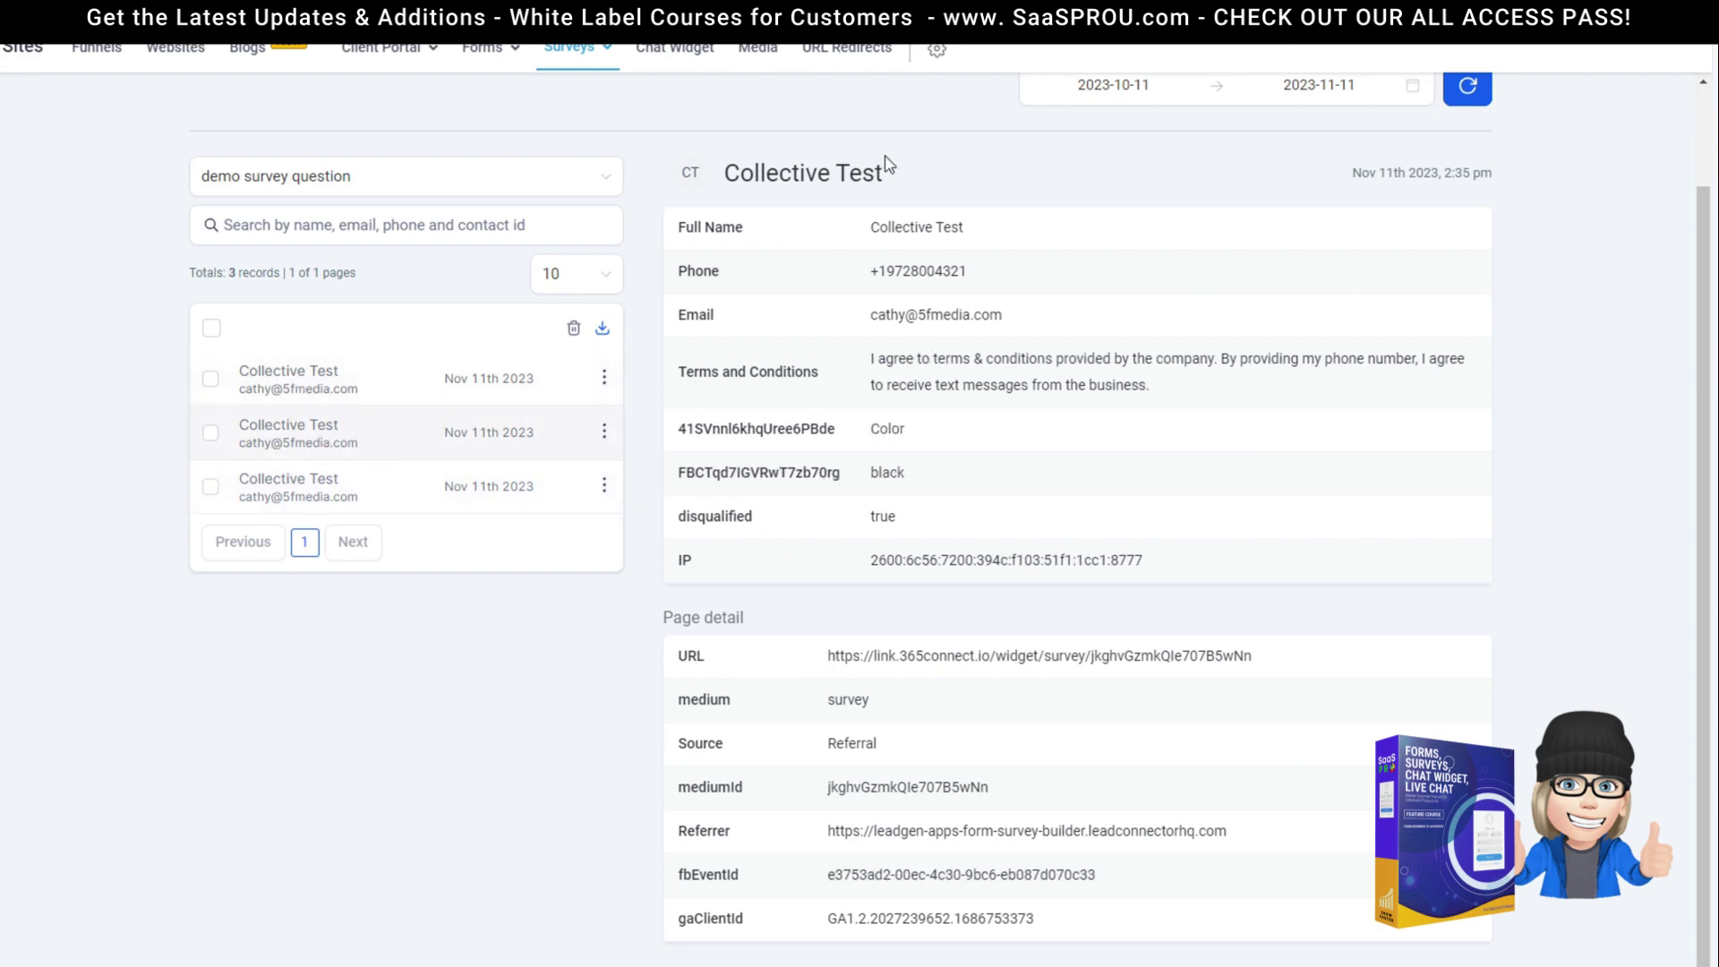
left_click(439, 491)
scroll(340, 492, "up", 1)
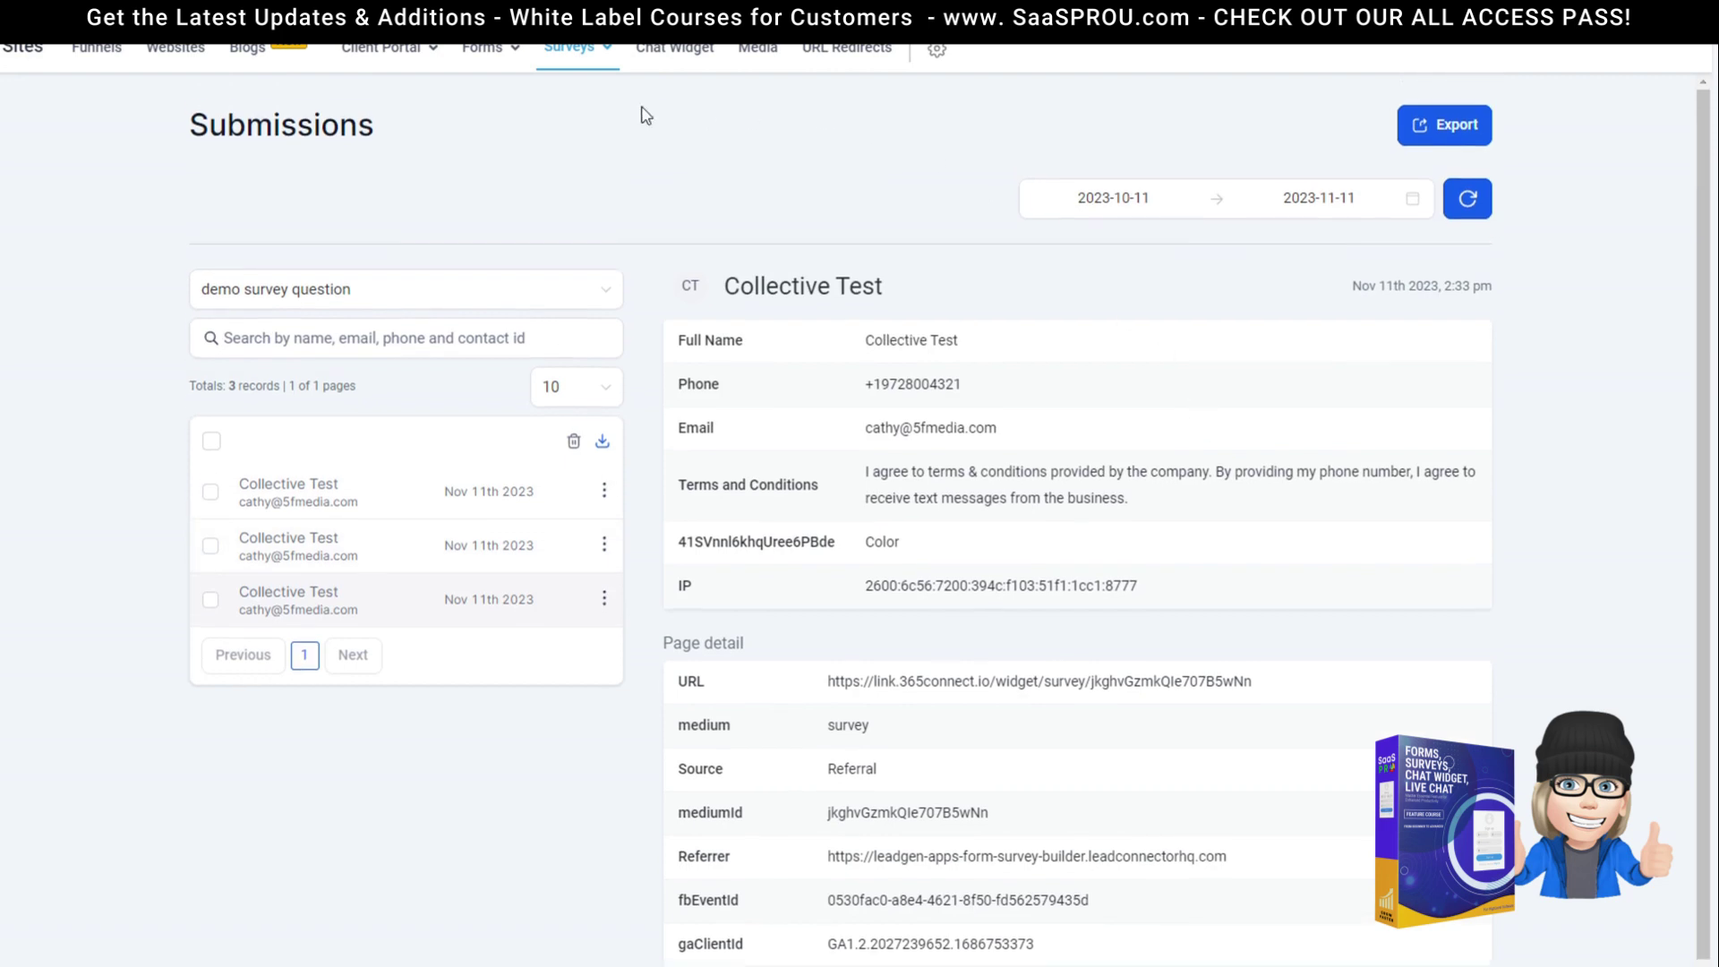
- Check the date range, reload all submissions, then return to the Surveys list
left_click(1287, 202)
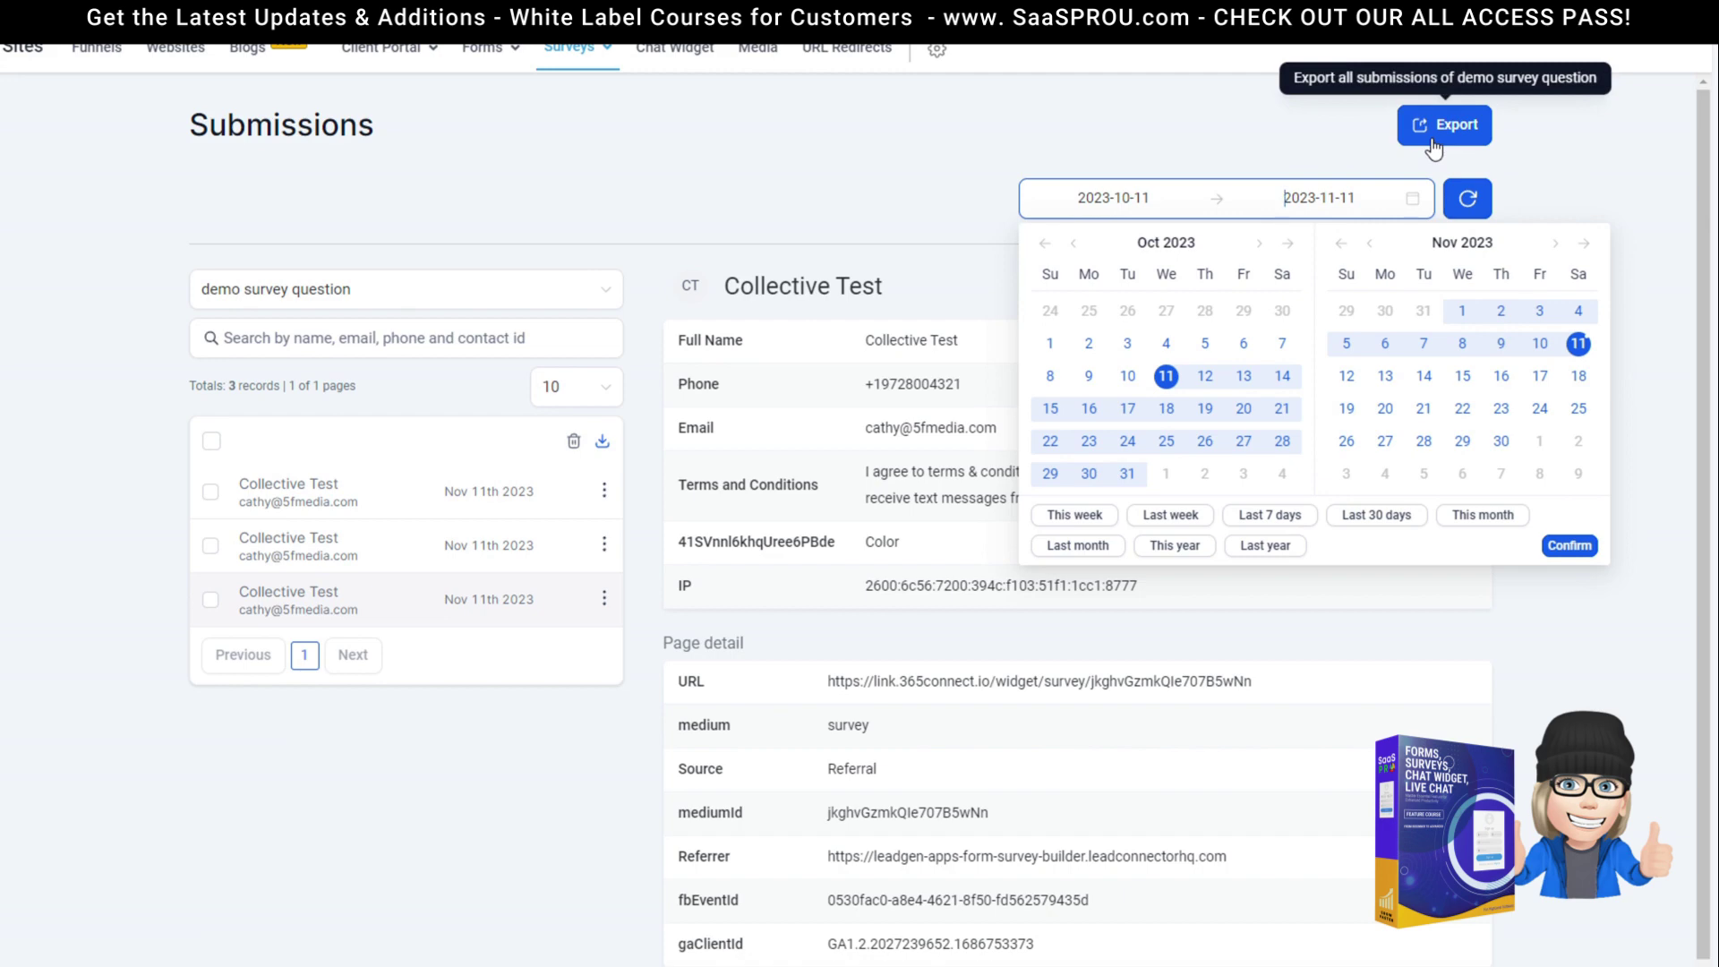
left_click(1171, 165)
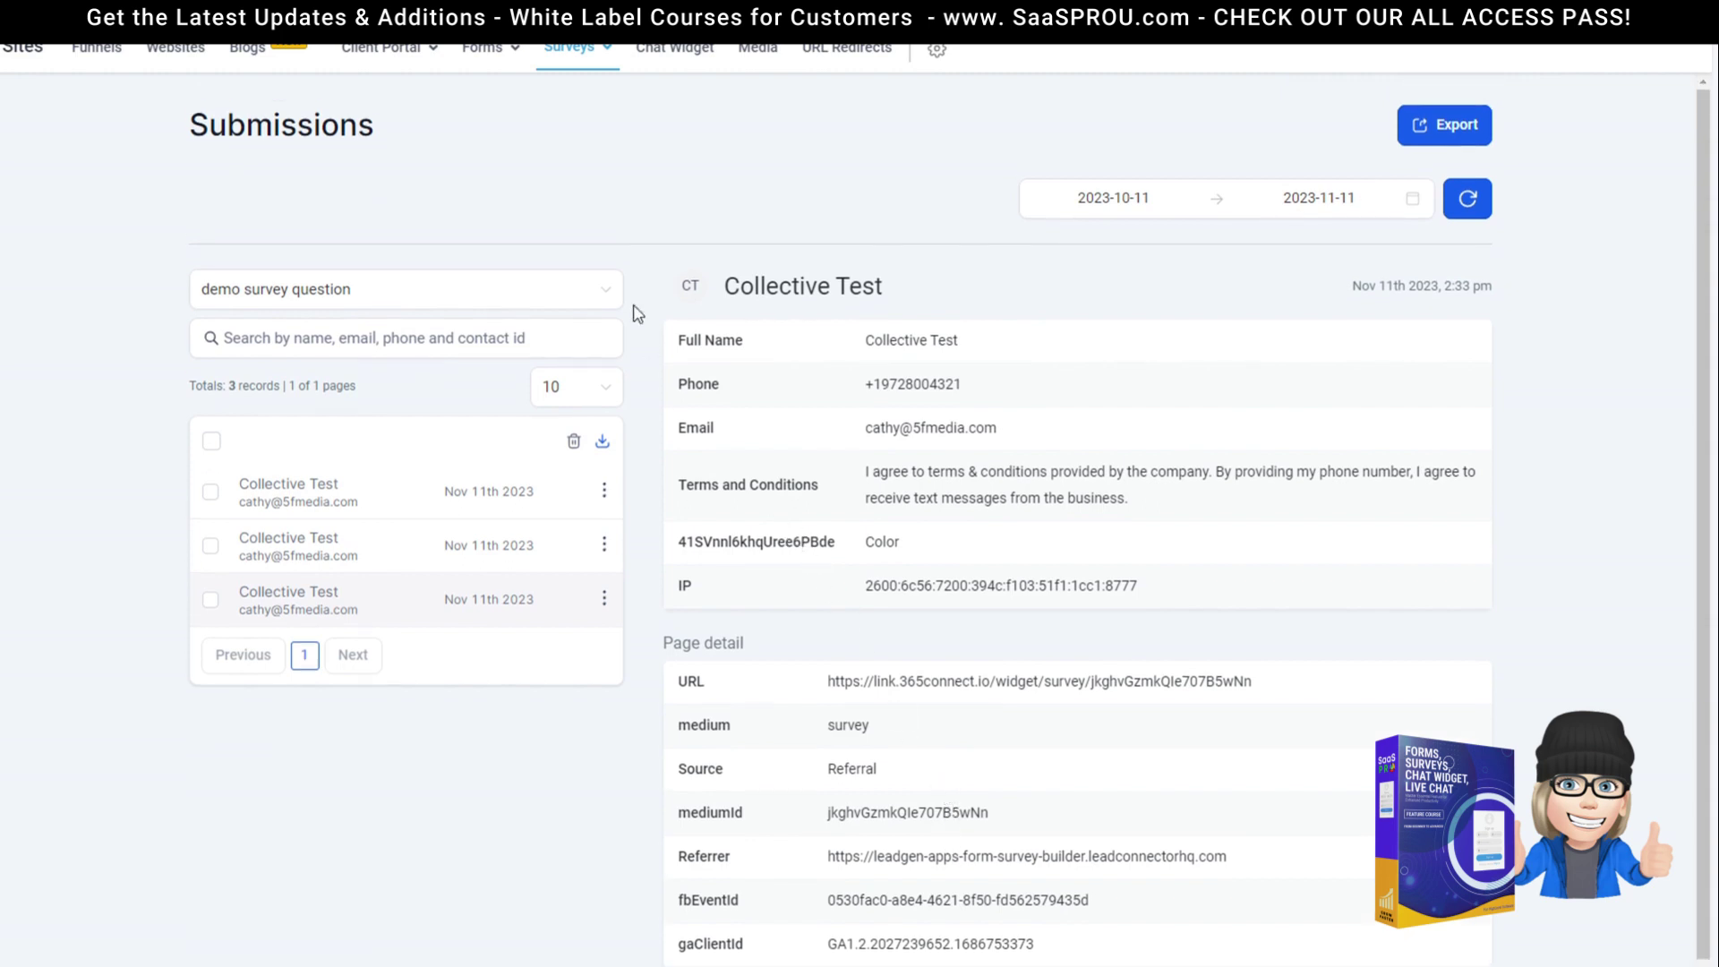
mouse_move(578, 63)
left_click(553, 163)
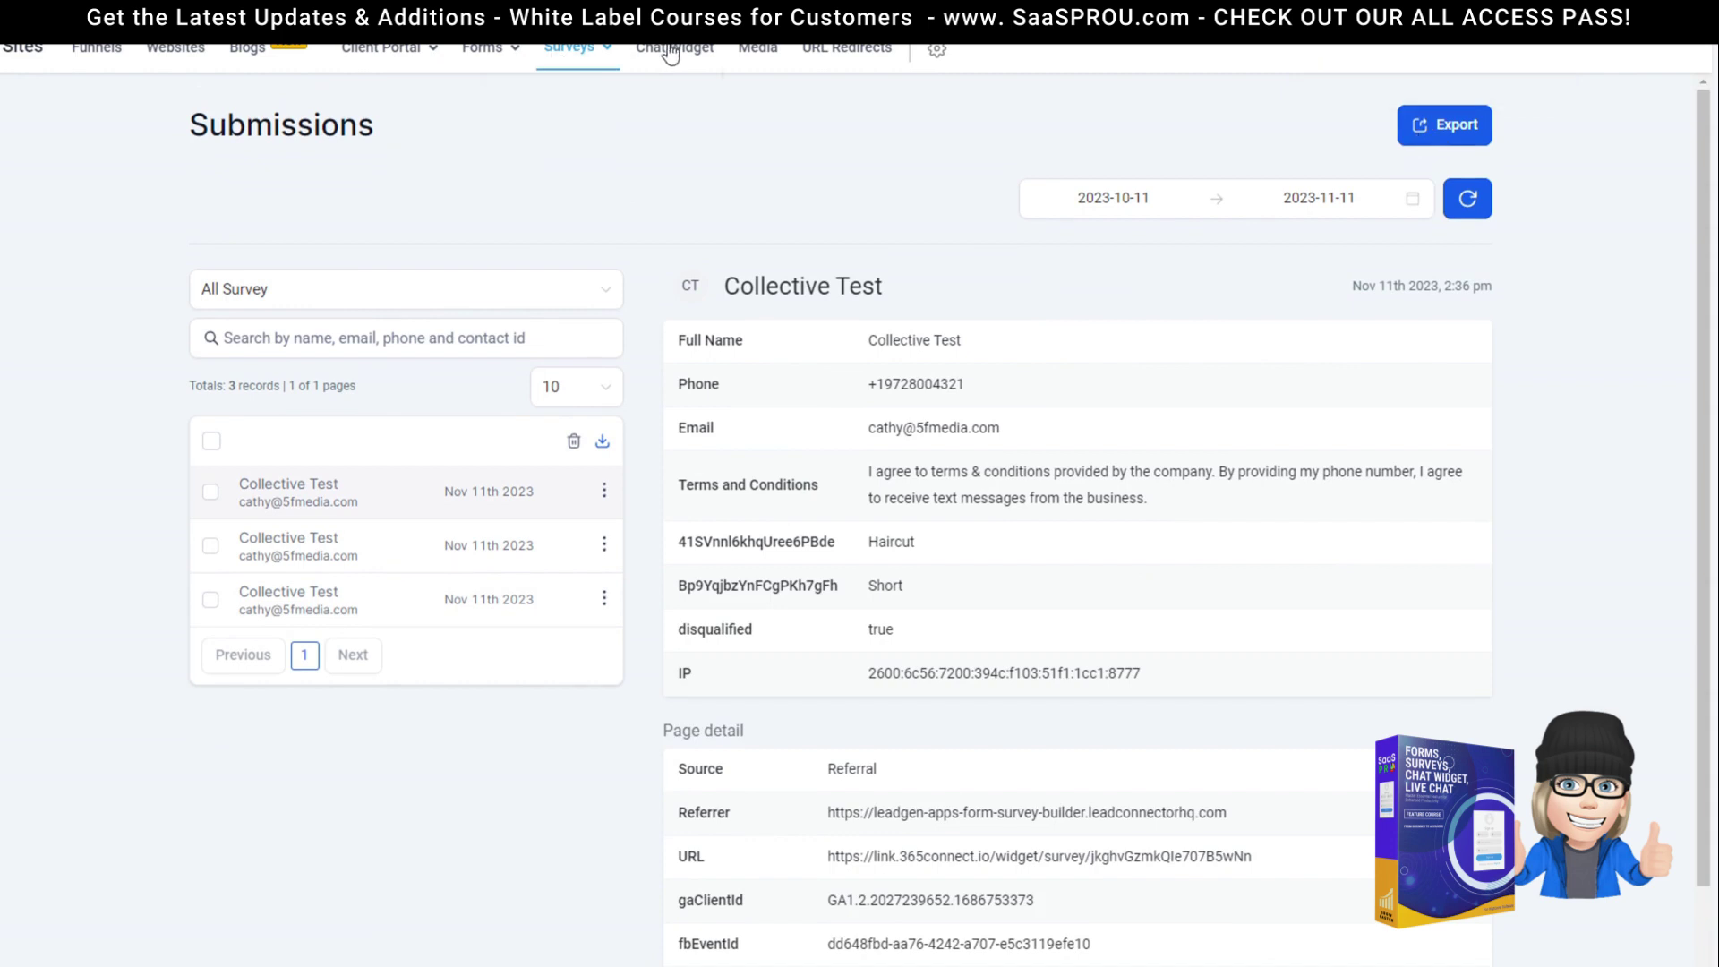
mouse_move(582, 52)
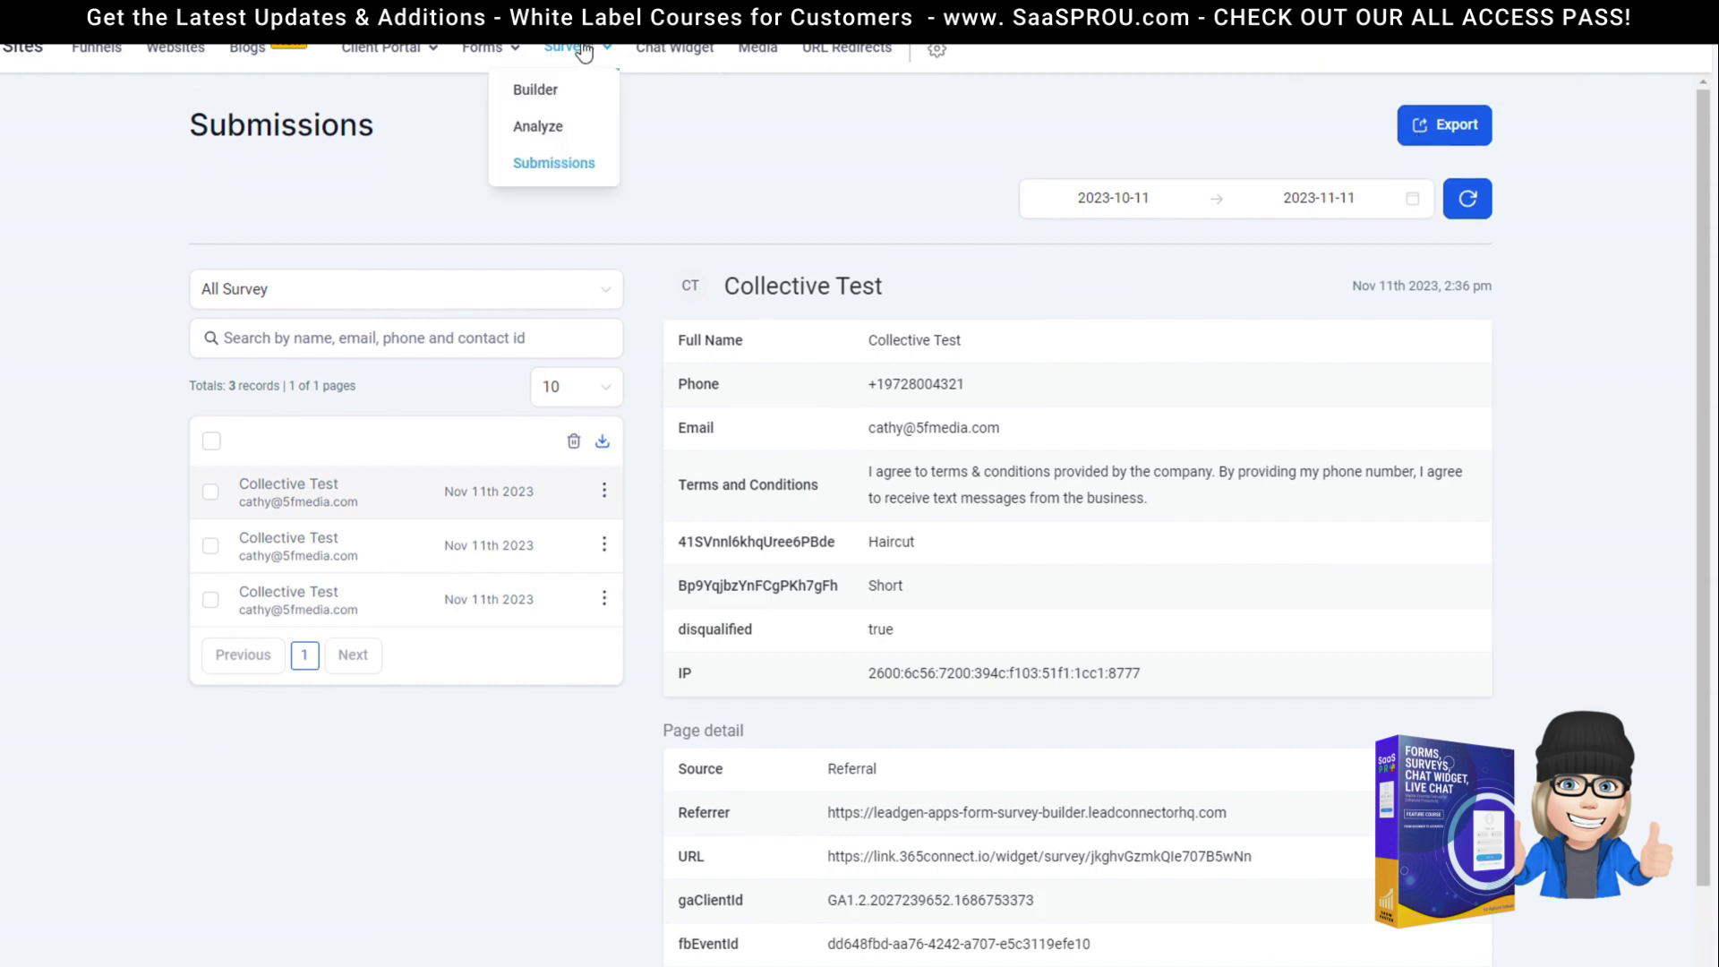
left_click(556, 89)
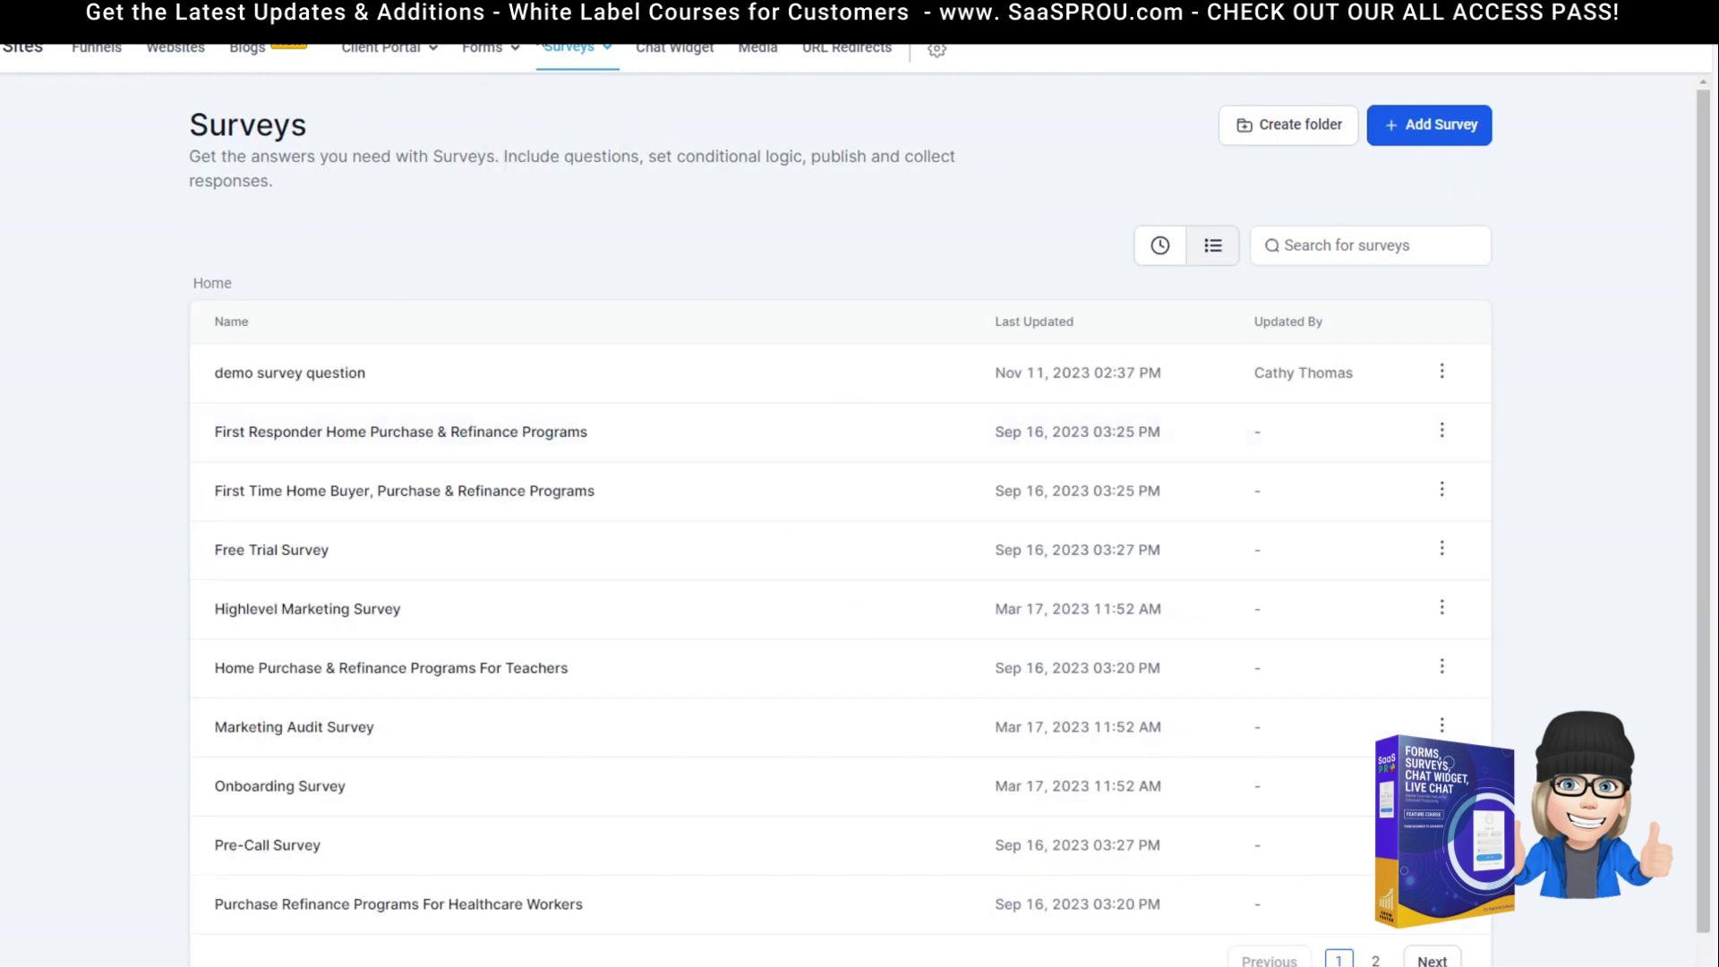
- Reopen demo survey question from Surveys > Builder and view, then close, its embed code
mouse_move(599, 77)
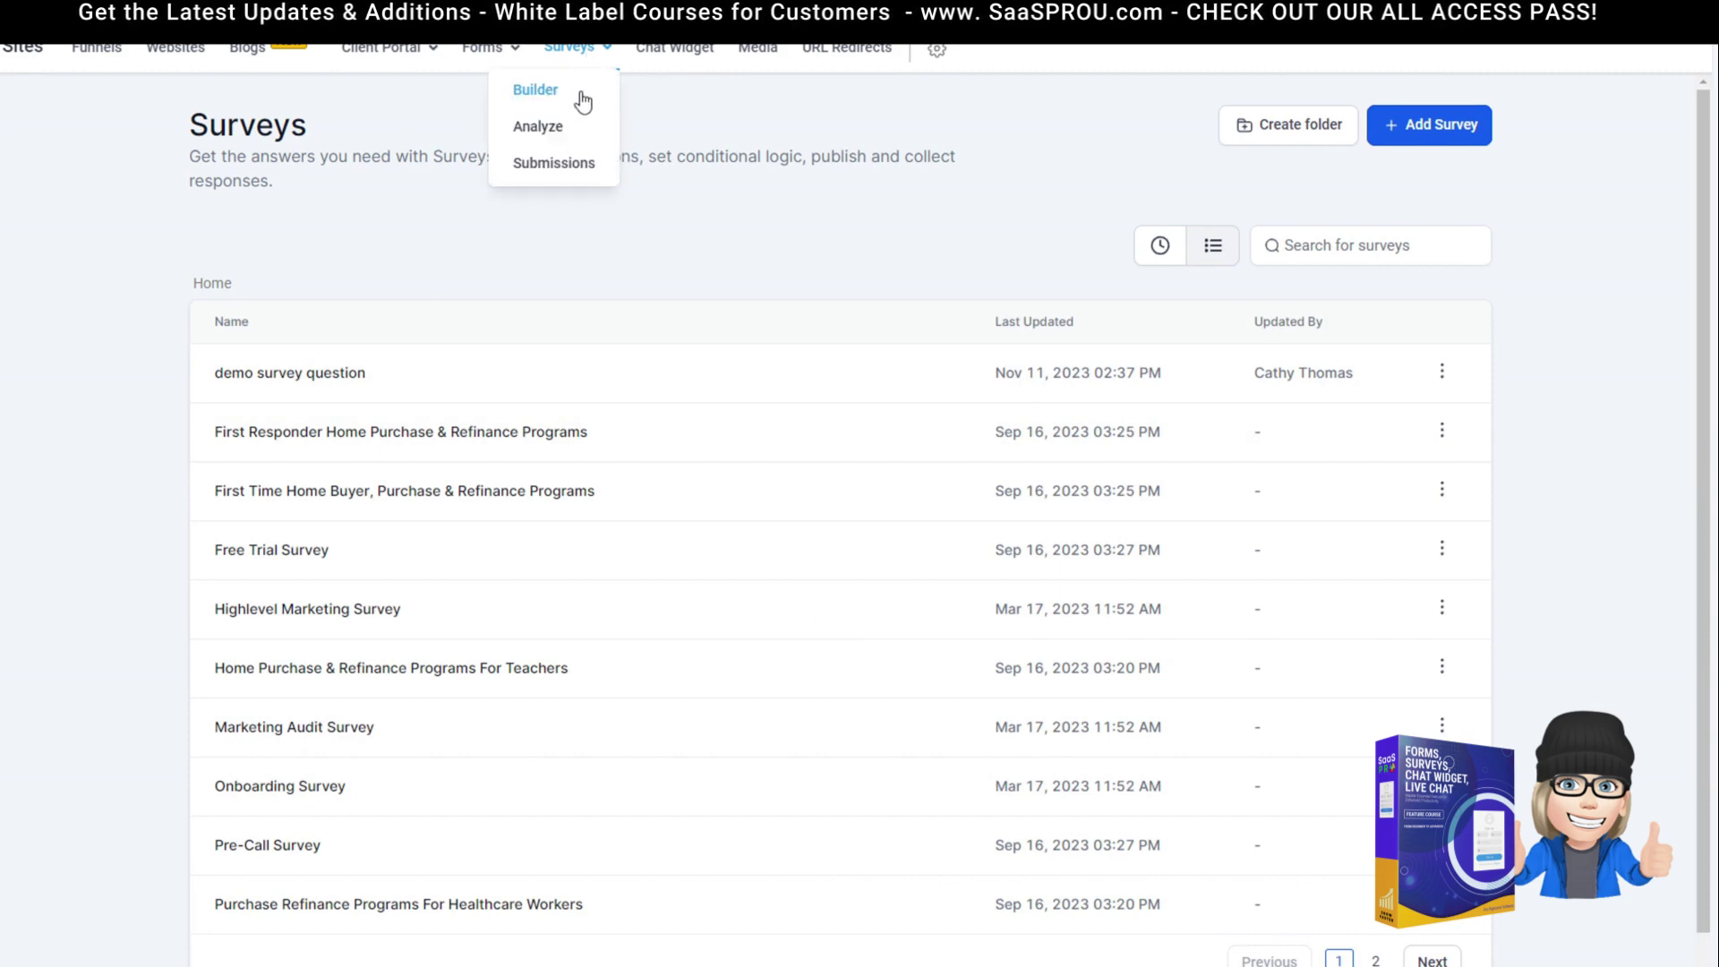
left_click(355, 392)
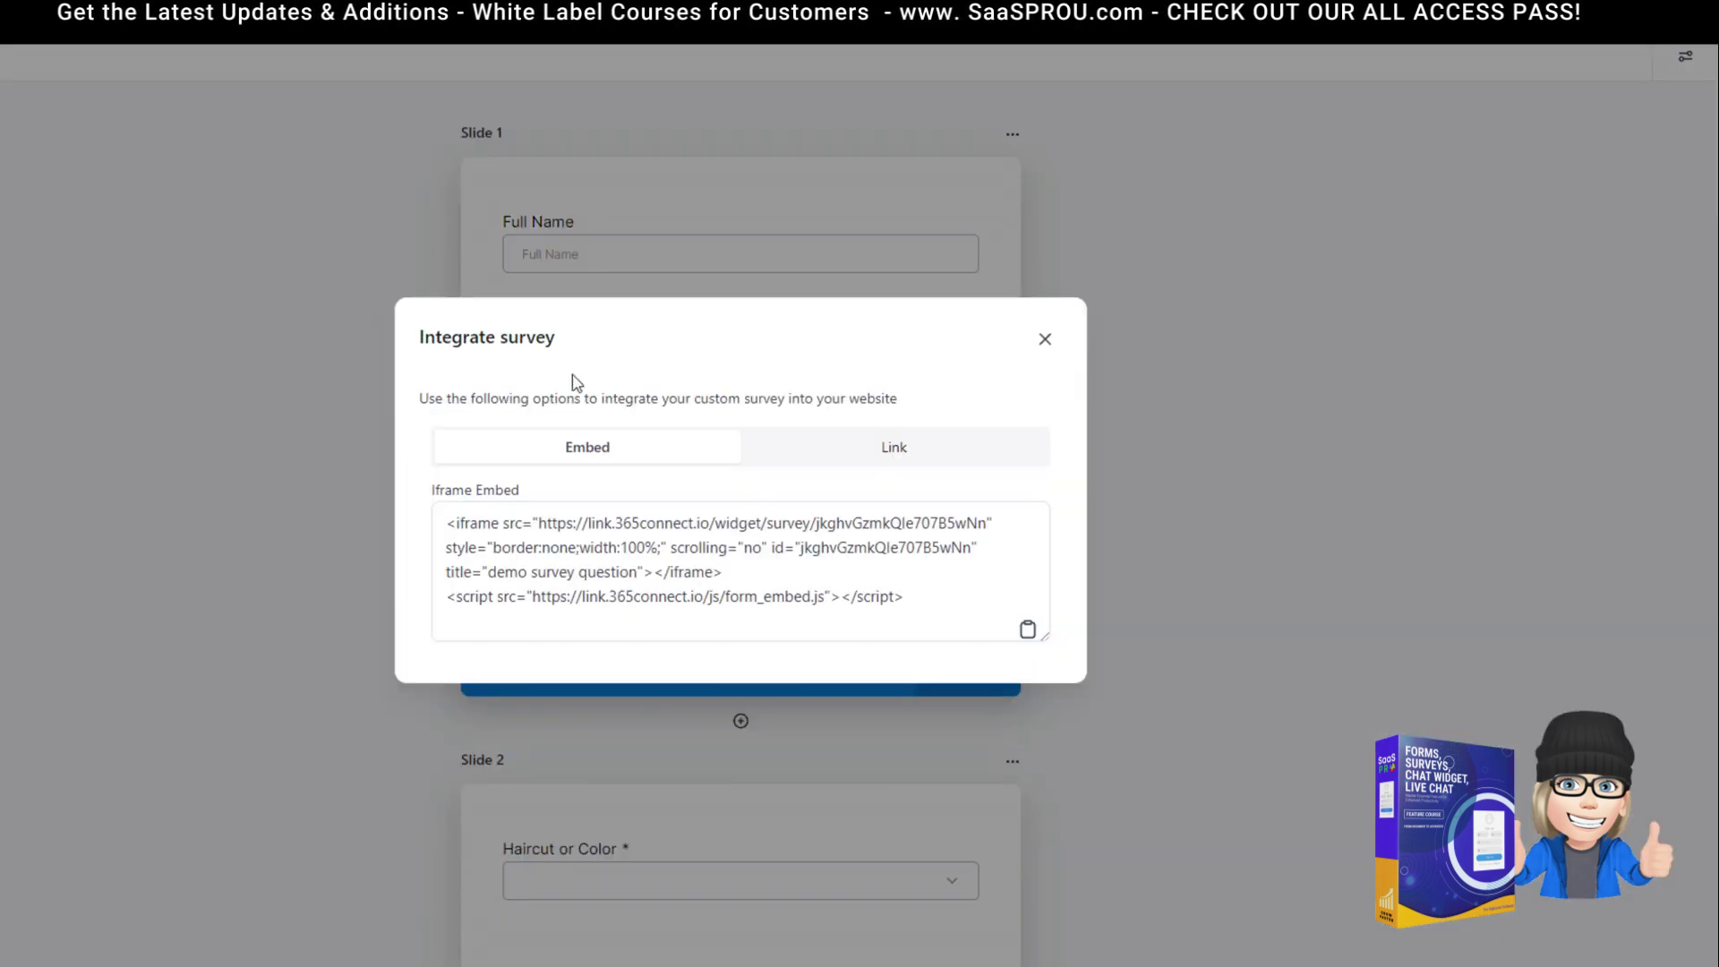
left_click(636, 459)
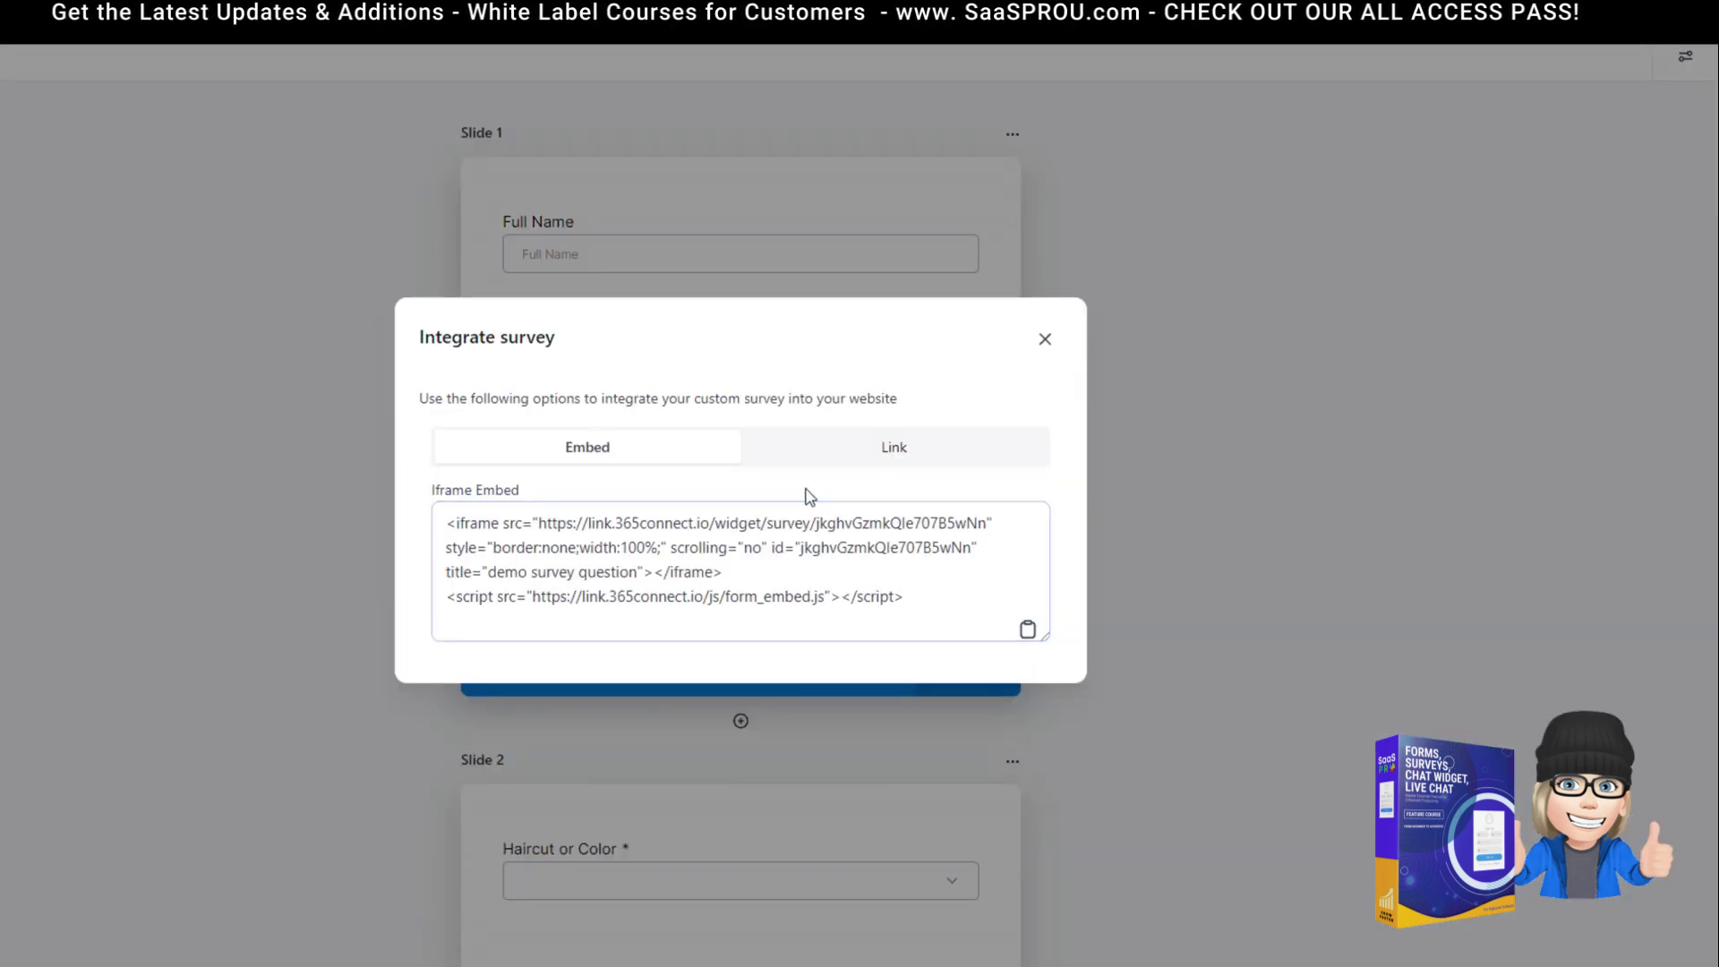
left_click(1045, 339)
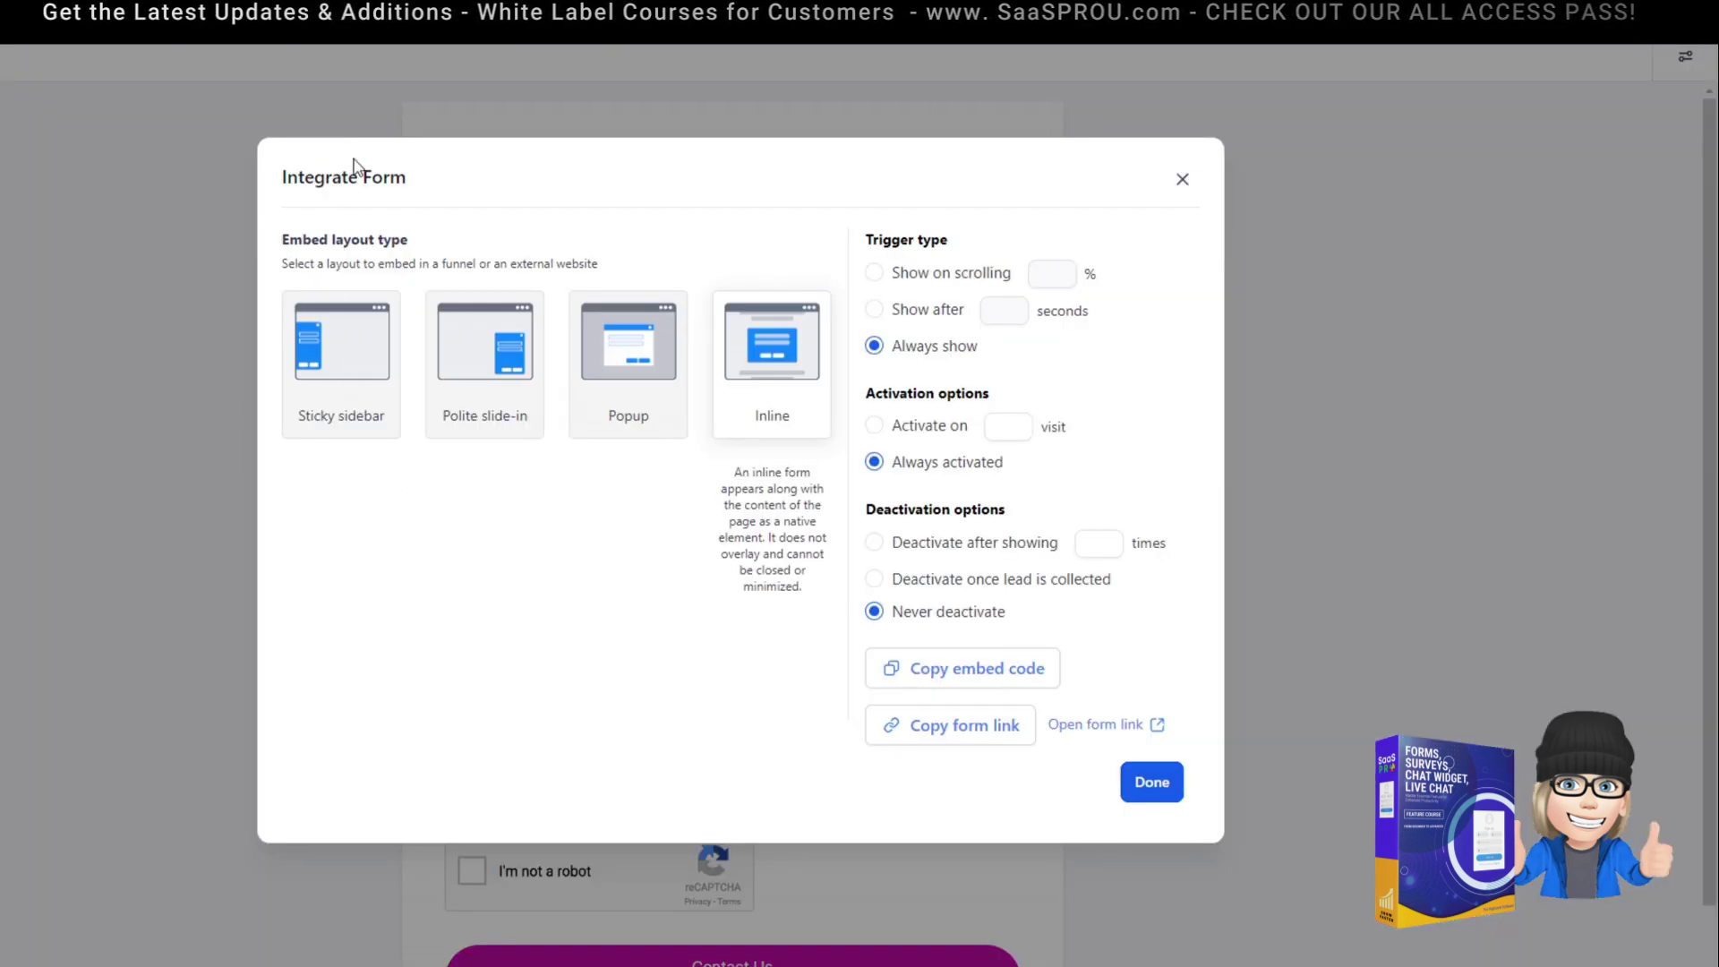
- Close the Integrate Form dialog to return to the Forms list
mouse_move(362, 341)
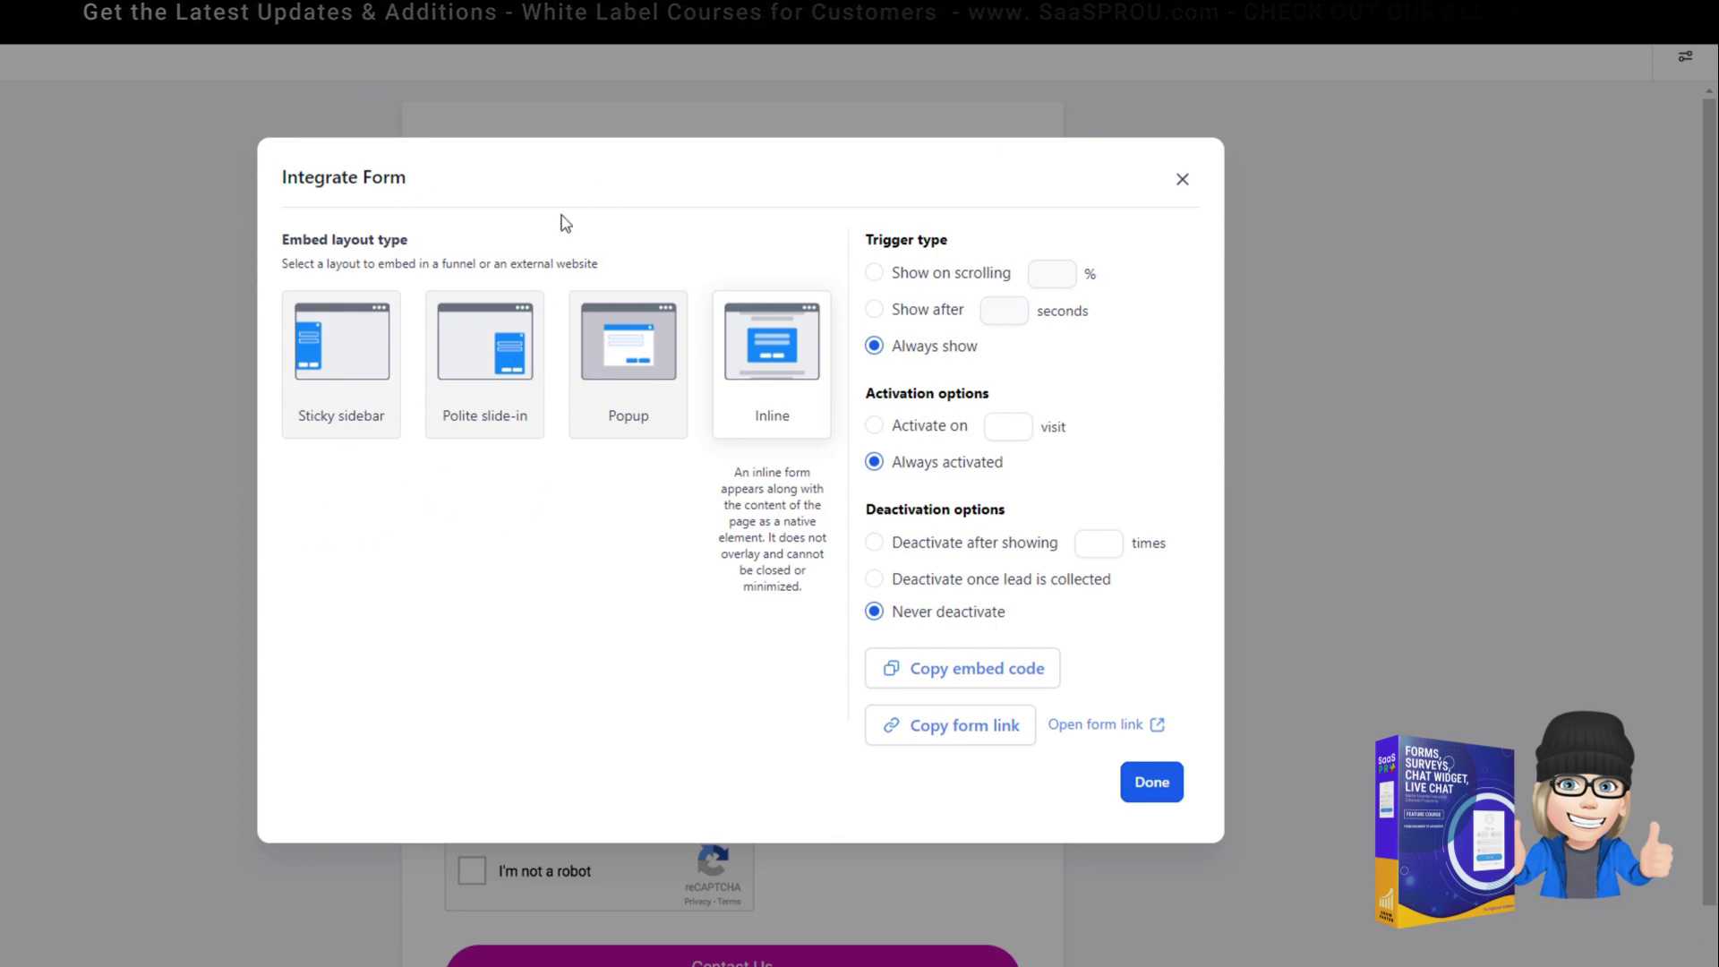
left_click(1181, 179)
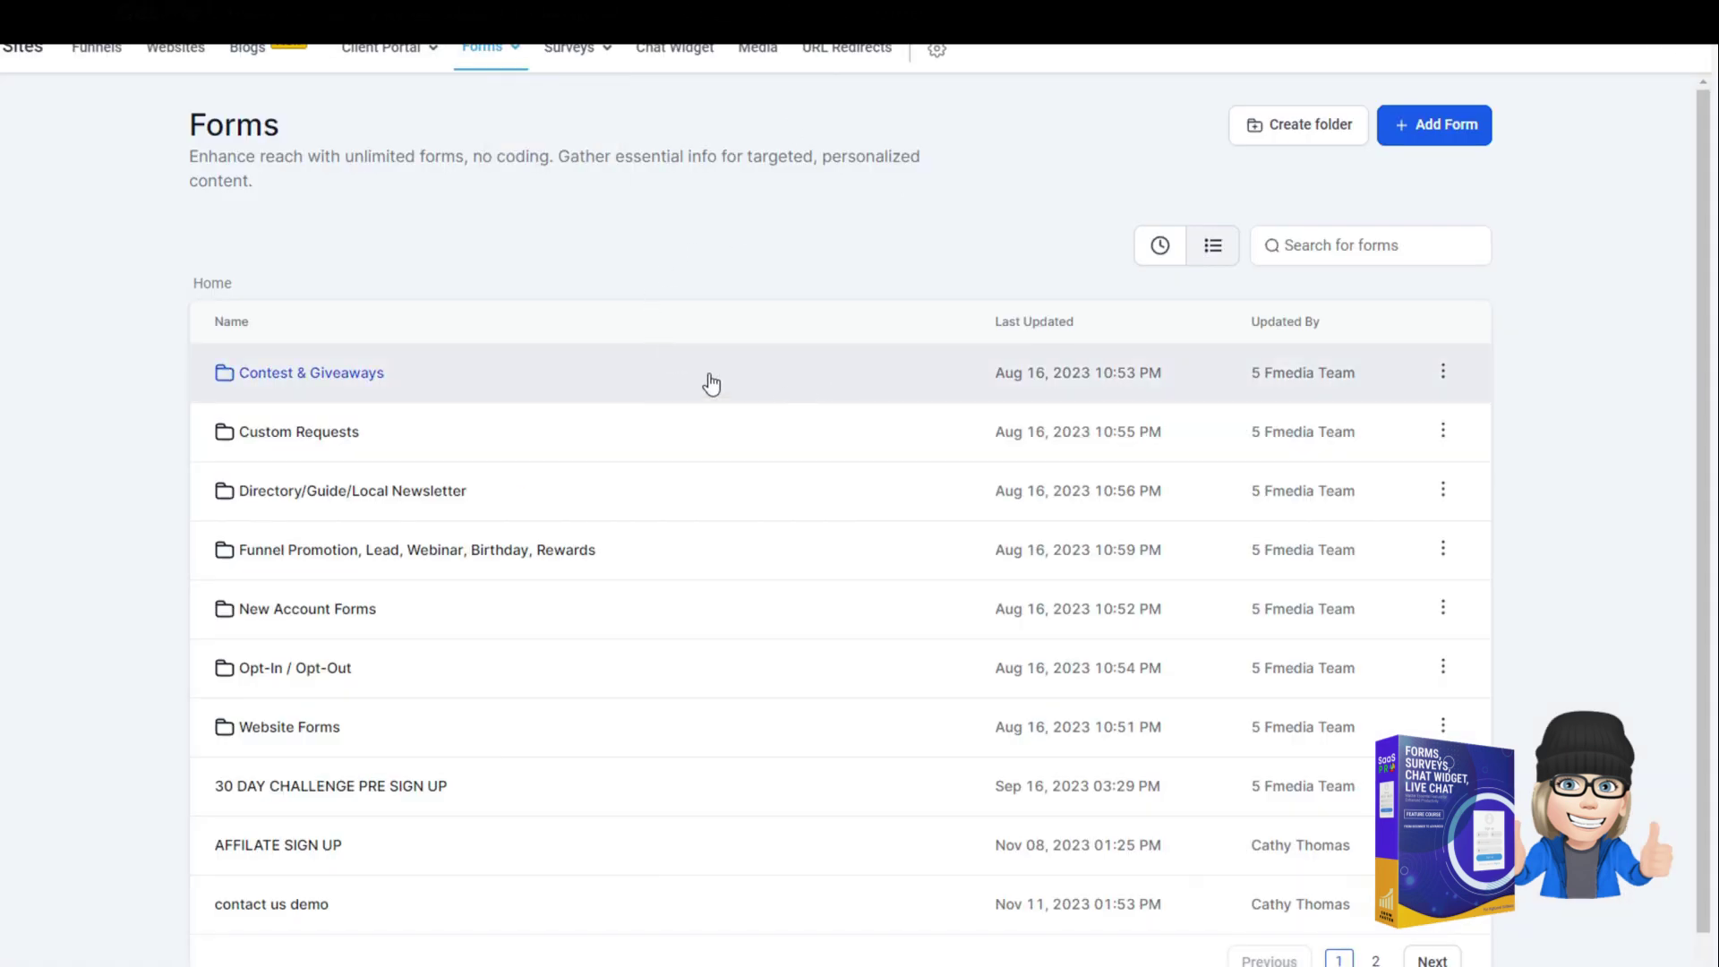